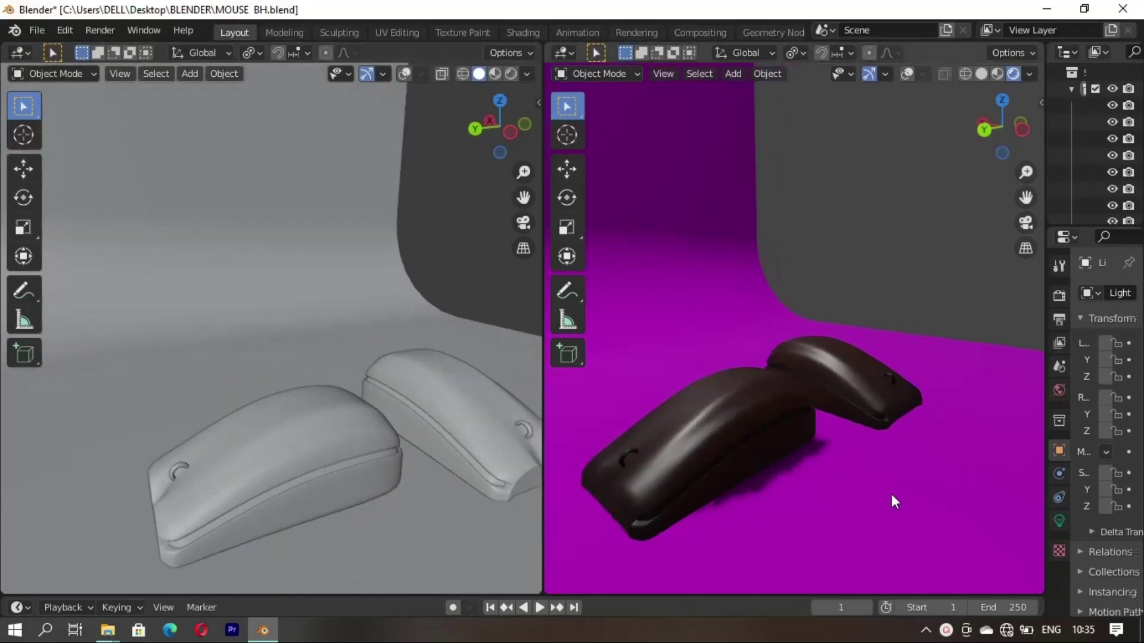
# Step: Hide the purple backdrop plane and orbit both viewports to view the two mice against grey
pyautogui.click(806, 259)
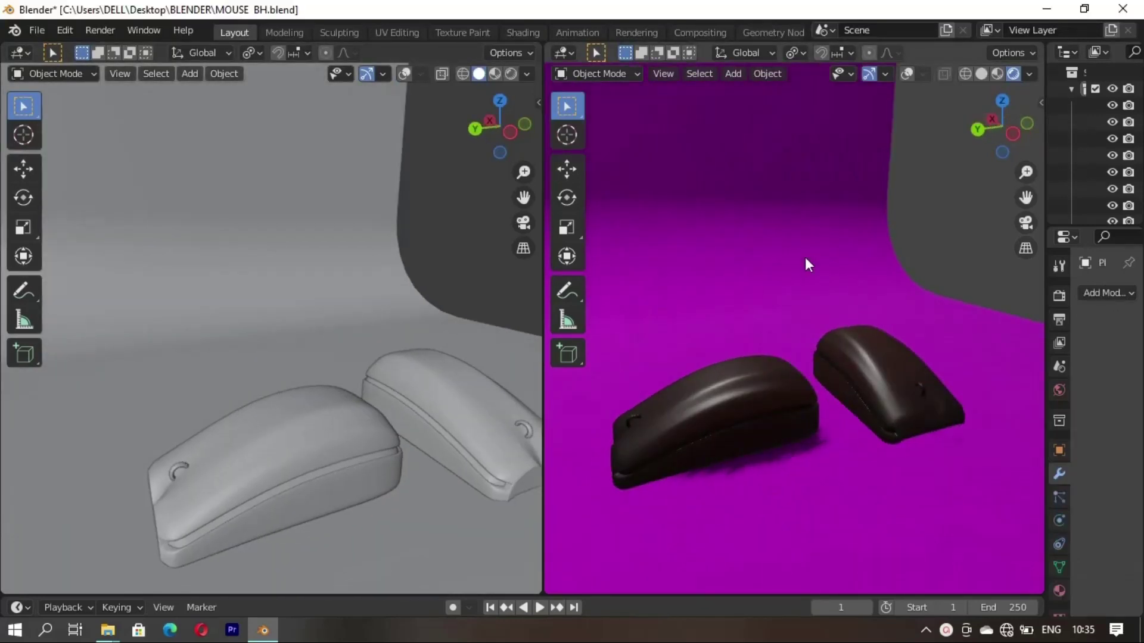
pyautogui.press('Delete')
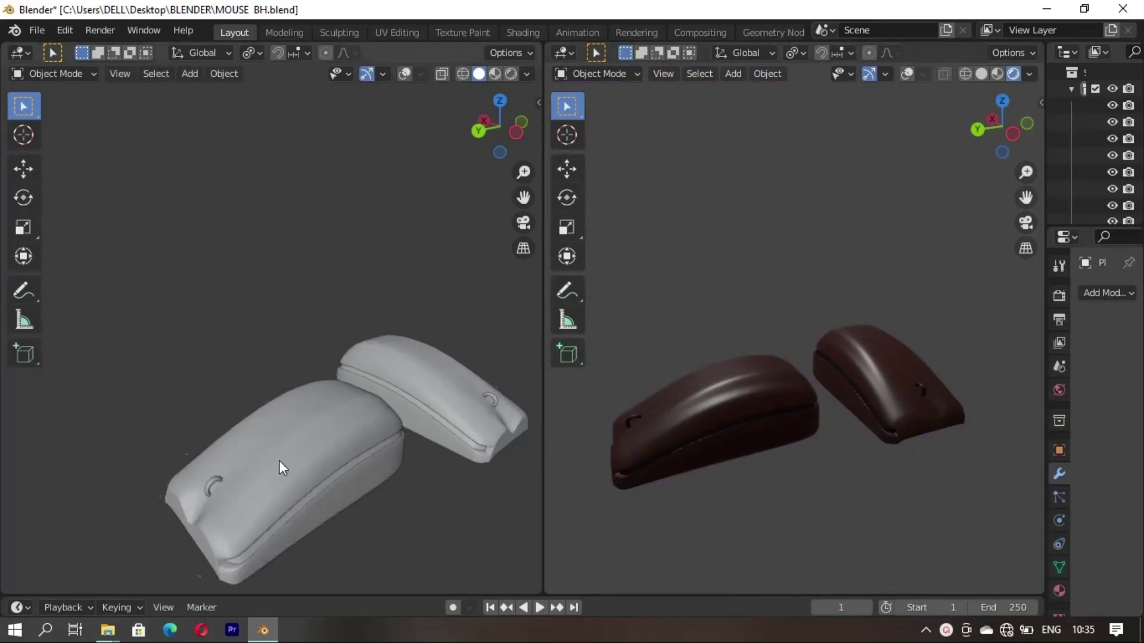
pyautogui.moveTo(281, 464)
pyautogui.mouseDown(button='middle')
pyautogui.moveTo(315, 438)
pyautogui.moveTo(349, 449)
pyautogui.moveTo(366, 438)
pyautogui.moveTo(161, 498)
pyautogui.moveTo(281, 421)
pyautogui.moveTo(223, 439)
pyautogui.moveTo(367, 411)
pyautogui.moveTo(293, 464)
pyautogui.moveTo(324, 416)
pyautogui.moveTo(370, 411)
pyautogui.mouseUp(button='middle')
pyautogui.moveTo(806, 436)
pyautogui.mouseDown(button='middle')
pyautogui.moveTo(684, 465)
pyautogui.moveTo(595, 416)
pyautogui.moveTo(658, 434)
pyautogui.mouseUp(button='middle')
pyautogui.moveTo(627, 486)
pyautogui.mouseDown(button='middle')
pyautogui.moveTo(919, 463)
pyautogui.moveTo(825, 441)
pyautogui.moveTo(833, 519)
pyautogui.mouseUp(button='middle')
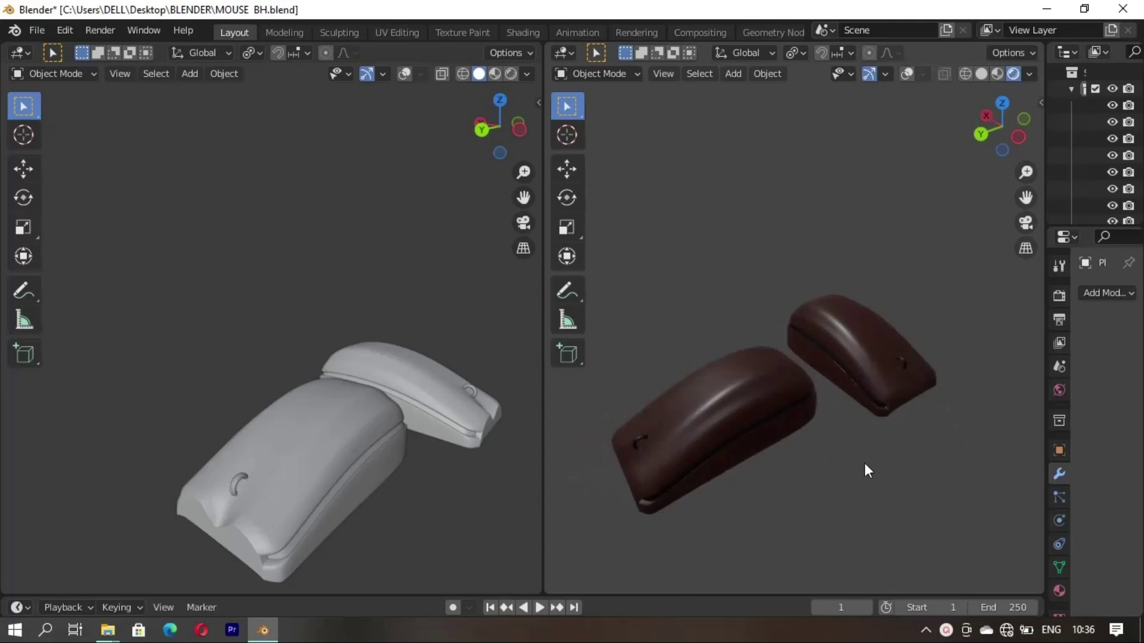
pyautogui.moveTo(863, 467)
pyautogui.mouseDown(button='middle')
pyautogui.moveTo(883, 447)
pyautogui.moveTo(743, 498)
pyautogui.moveTo(848, 499)
pyautogui.moveTo(764, 473)
pyautogui.moveTo(698, 500)
pyautogui.mouseUp(button='middle')
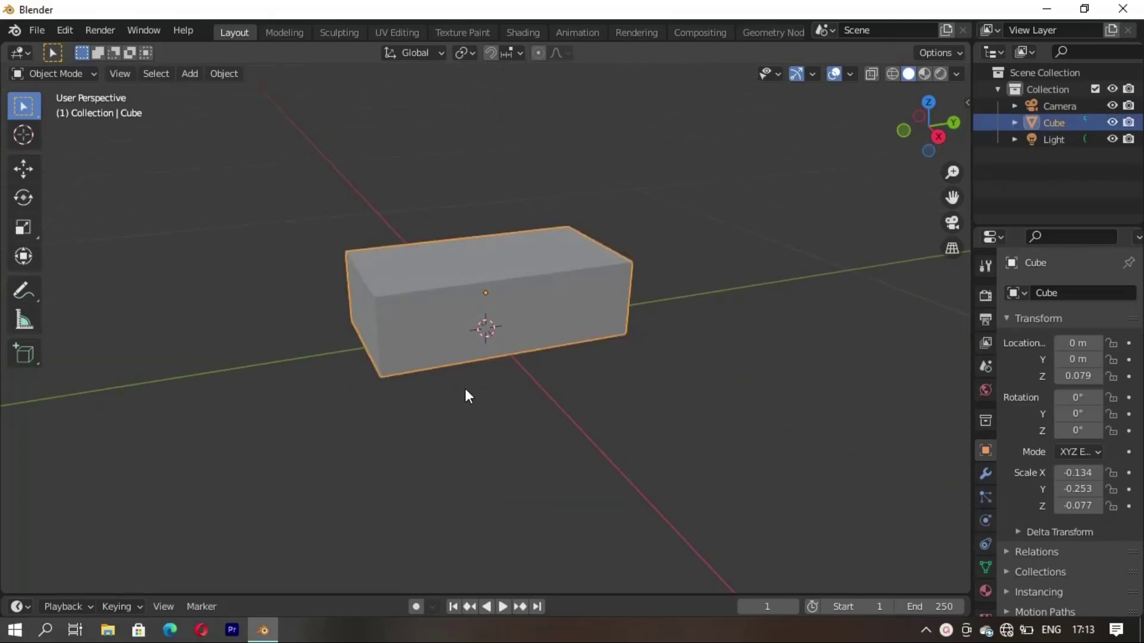
# Step: In Edit Mode, scale the whole box along Y to 0.856
pyautogui.press('Tab')
pyautogui.moveTo(414, 363); pyautogui.dragTo(516, 355, button='middle')
pyautogui.press('a')
pyautogui.press('s')
pyautogui.press('y')
pyautogui.click(494, 358)
pyautogui.hotkey('alt', 'a')
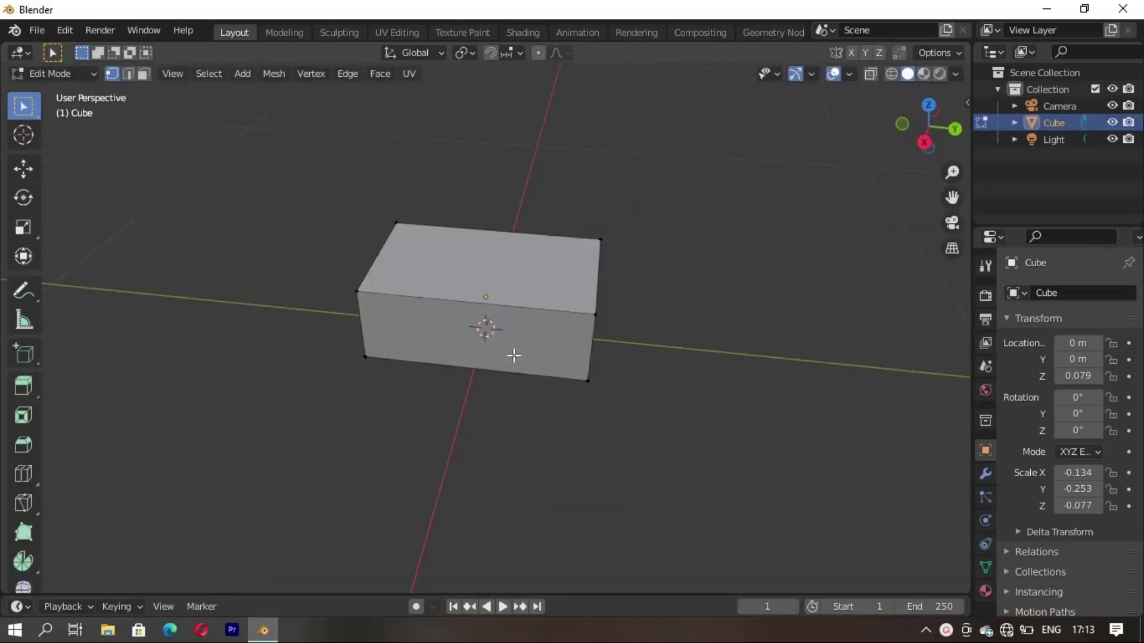
# Step: Add a centred loop cut across the middle of the box
pyautogui.hotkey('ctrl', 'r')
pyautogui.click(486, 327)
pyautogui.rightClick(599, 335)
pyautogui.moveTo(600, 335)
pyautogui.mouseDown(button='middle')
pyautogui.moveTo(552, 265)
pyautogui.moveTo(529, 345)
pyautogui.moveTo(625, 391)
pyautogui.mouseUp(button='middle')
# Step: Lower one end's top edge about 0.06 m along Z to slope the top
pyautogui.press('g')
pyautogui.press('z')
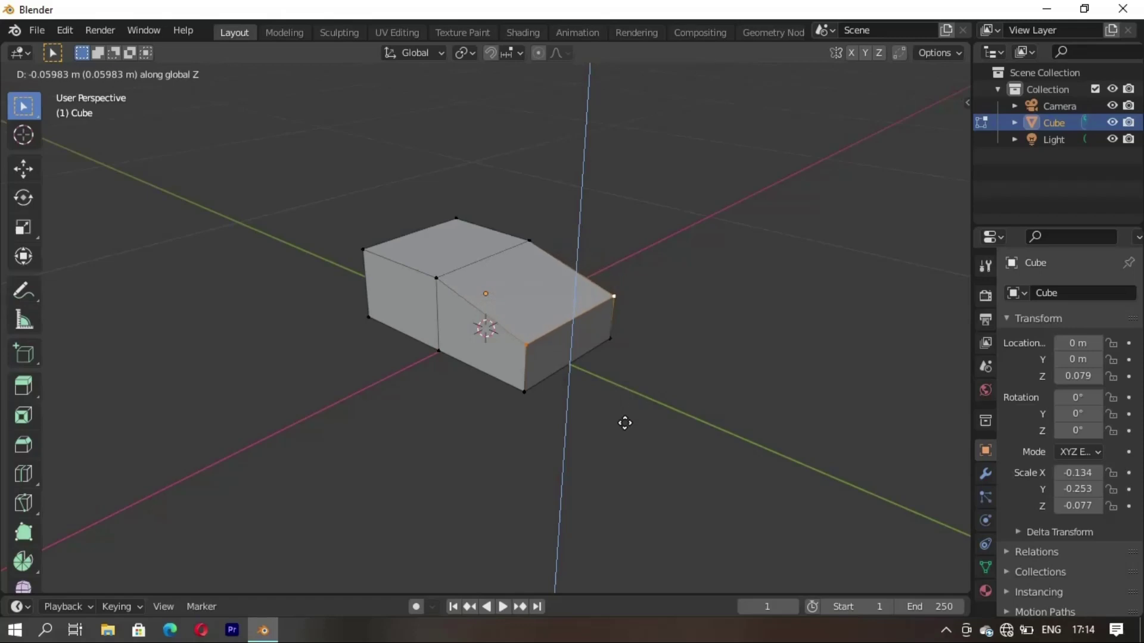
pyautogui.click(623, 429)
pyautogui.moveTo(623, 430)
pyautogui.mouseDown(button='middle')
pyautogui.moveTo(534, 441)
pyautogui.moveTo(419, 386)
pyautogui.moveTo(521, 376)
pyautogui.moveTo(439, 268)
pyautogui.mouseUp(button='middle')
pyautogui.moveTo(561, 264)
pyautogui.mouseDown(button='middle')
pyautogui.moveTo(513, 319)
pyautogui.moveTo(485, 327)
pyautogui.moveTo(531, 327)
pyautogui.moveTo(548, 373)
pyautogui.mouseUp(button='middle')
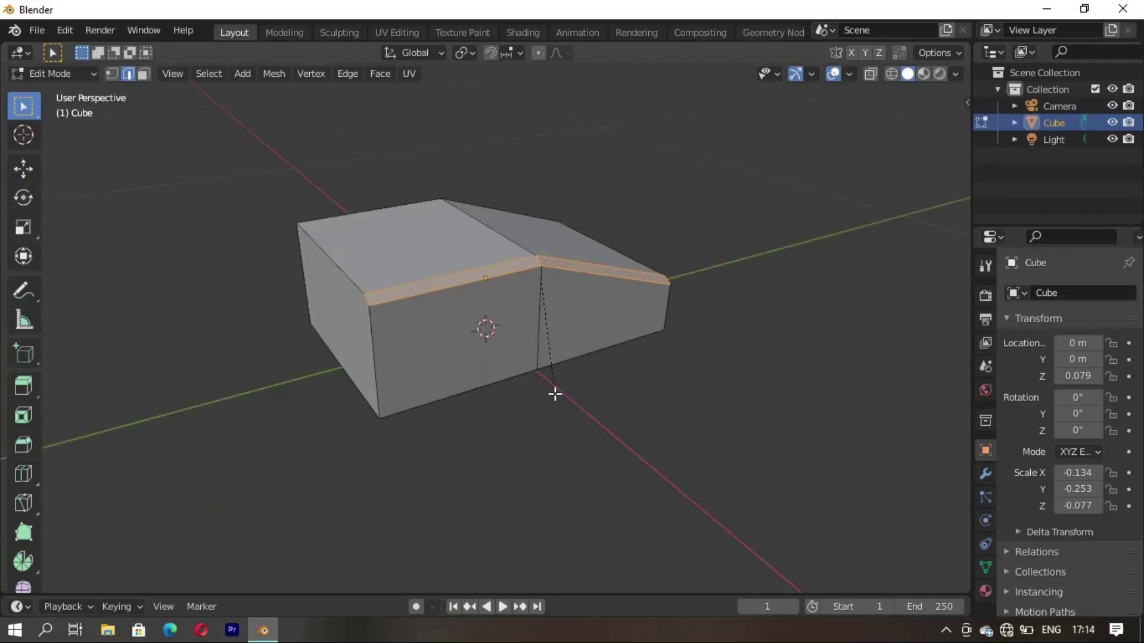
# Step: Bevel both long top edges with 7 segments, then clear the edge selection
pyautogui.click(561, 480)
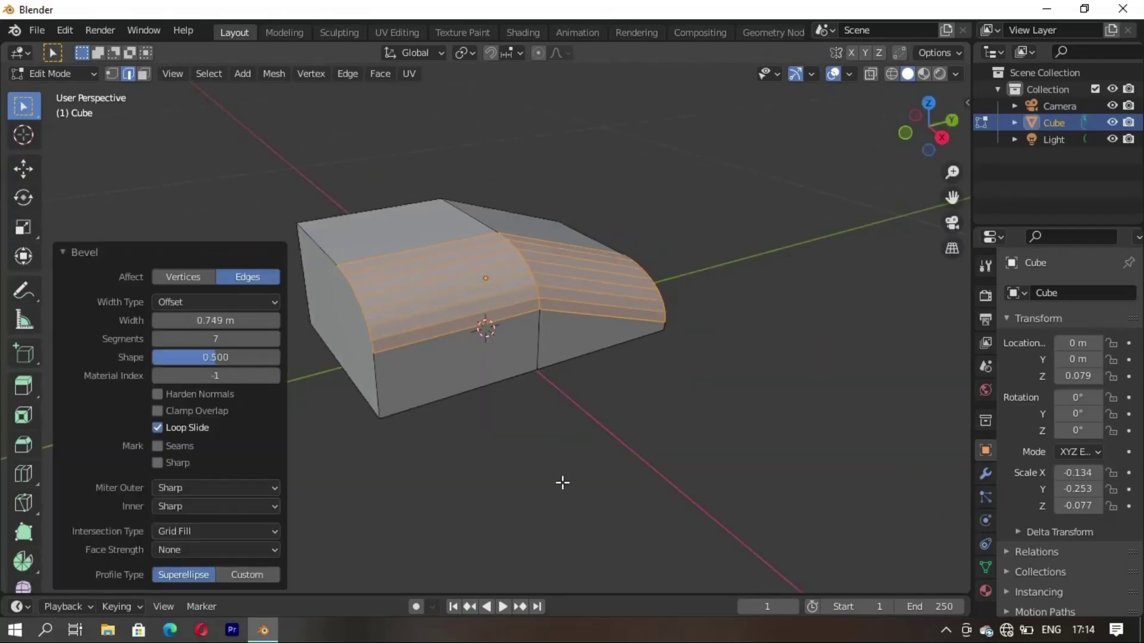
pyautogui.moveTo(562, 480)
pyautogui.mouseDown(button='middle')
pyautogui.moveTo(649, 448)
pyautogui.moveTo(507, 281)
pyautogui.mouseUp(button='middle')
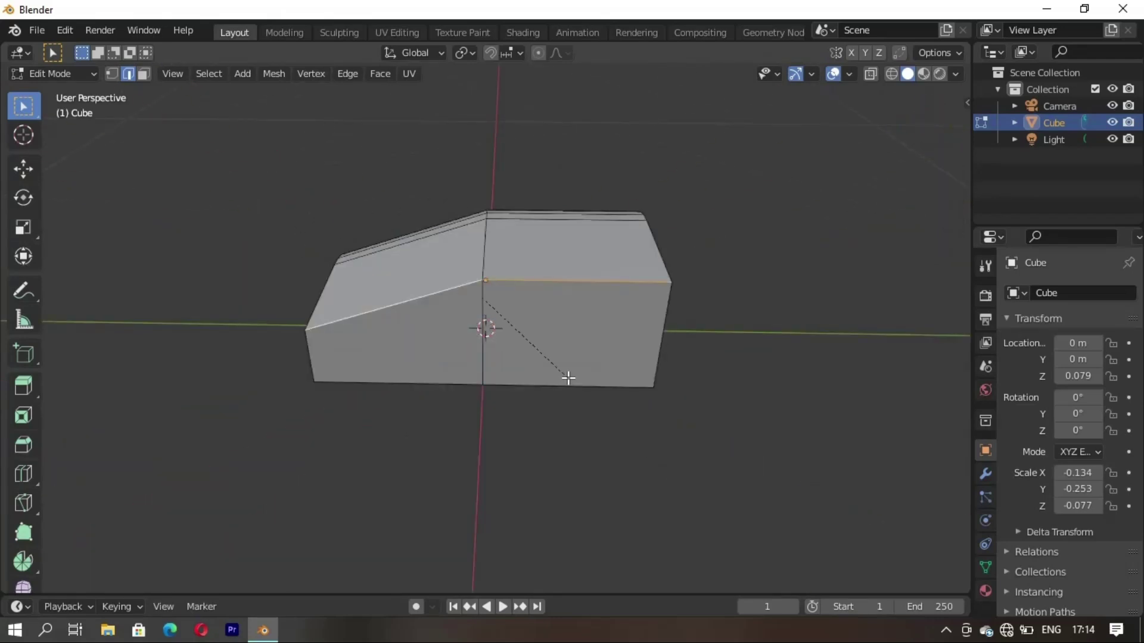
pyautogui.click(669, 401)
pyautogui.moveTo(670, 401)
pyautogui.mouseDown(button='middle')
pyautogui.moveTo(332, 387)
pyautogui.moveTo(618, 419)
pyautogui.moveTo(362, 388)
pyautogui.moveTo(457, 366)
pyautogui.moveTo(413, 391)
pyautogui.moveTo(529, 294)
pyautogui.mouseUp(button='middle')
pyautogui.hotkey('alt', 'a')
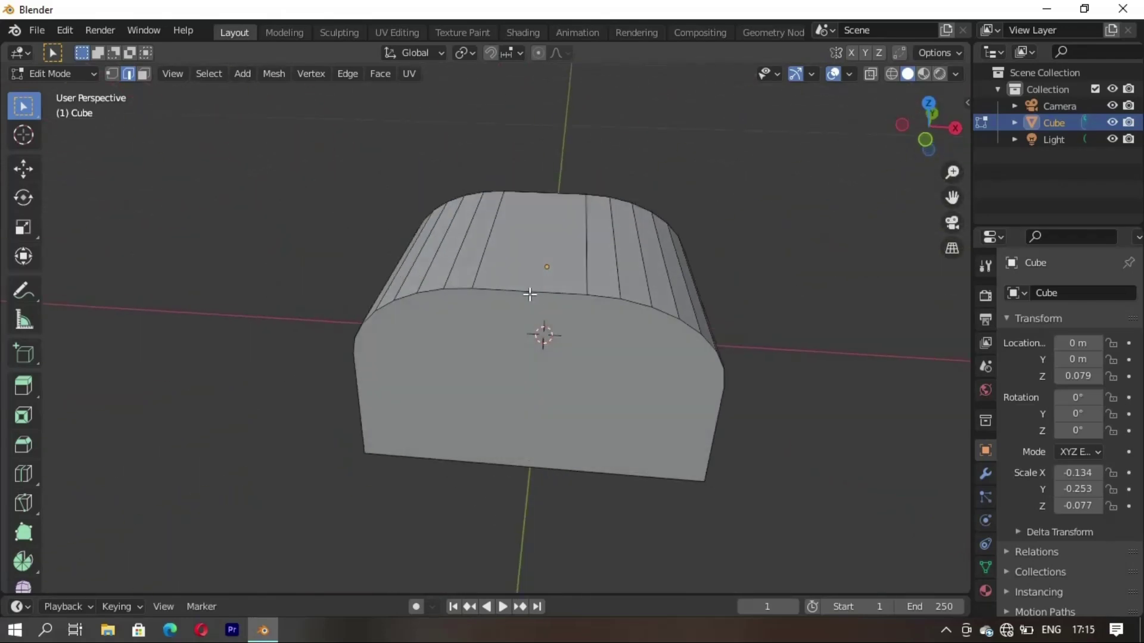
# Step: Extrude the front face, scale it to 0.780, and shift it vertically along Z
pyautogui.click(545, 390)
pyautogui.moveTo(546, 390); pyautogui.dragTo(513, 416, button='middle')
pyautogui.press('e')
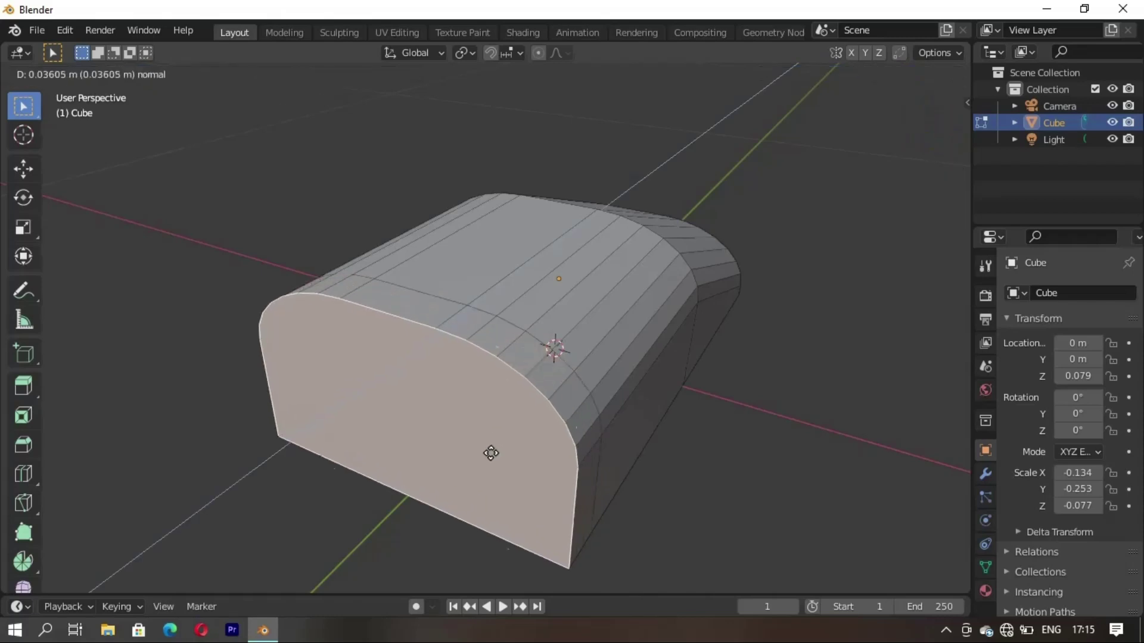
pyautogui.click(490, 455)
pyautogui.moveTo(491, 455); pyautogui.dragTo(522, 500, button='middle')
pyautogui.press('s')
pyautogui.click(459, 484)
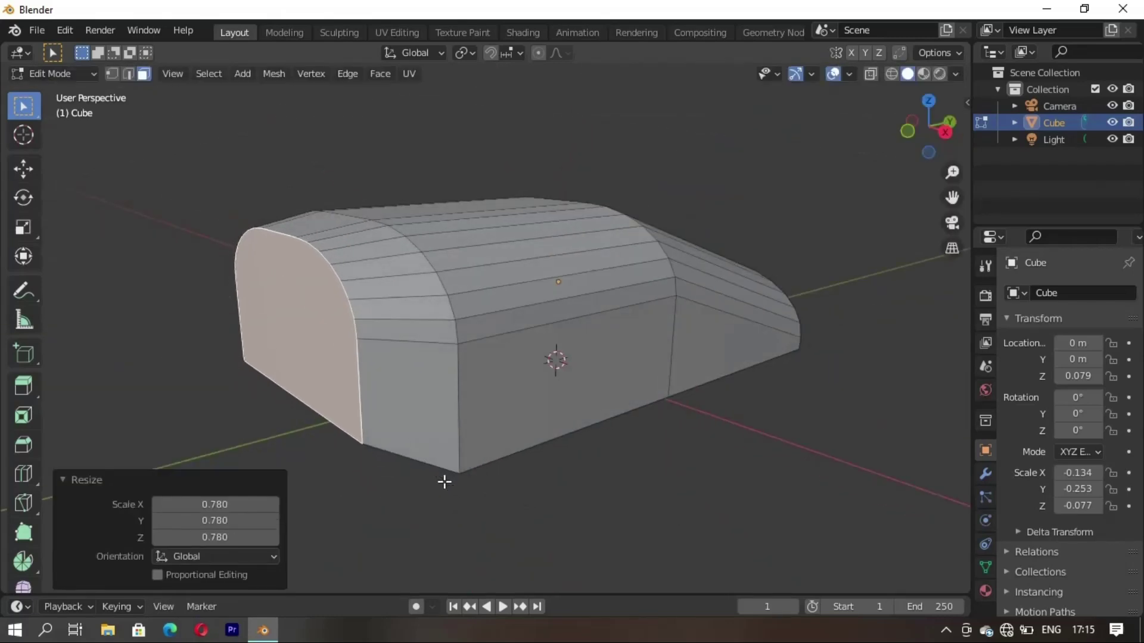
pyautogui.press('g')
pyautogui.press('z')
pyautogui.click(445, 514)
# Step: Extrude the front face twice more, shrinking it to 0.696 and then 0.429
pyautogui.moveTo(445, 515)
pyautogui.mouseDown(button='middle')
pyautogui.moveTo(439, 421)
pyautogui.moveTo(618, 413)
pyautogui.mouseUp(button='middle')
pyautogui.click(618, 414)
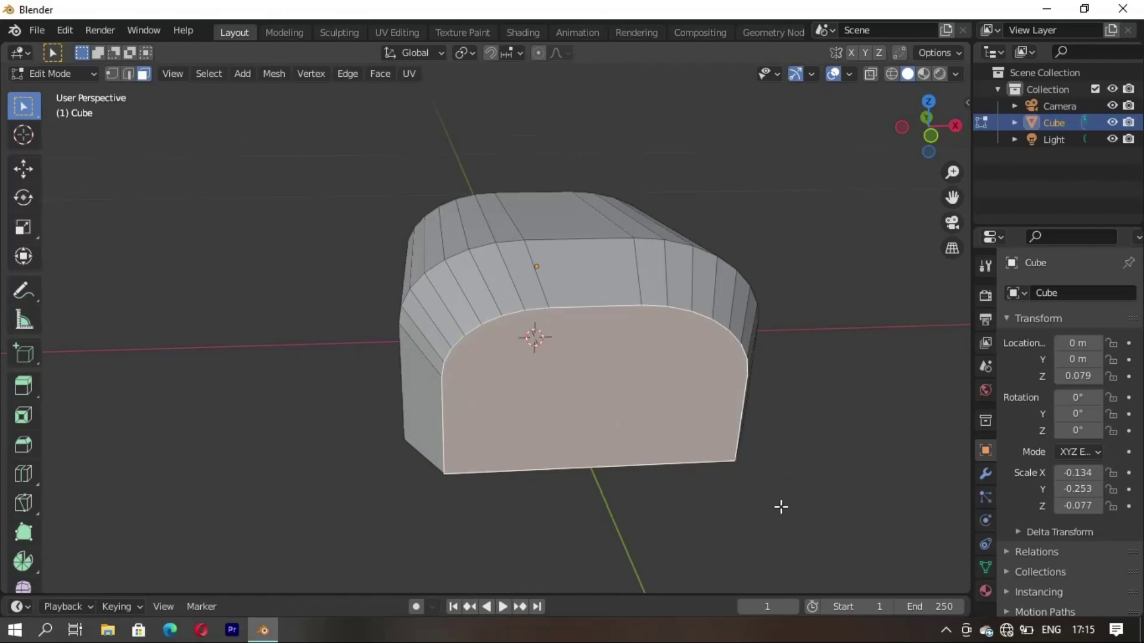
pyautogui.press('e')
pyautogui.click(769, 522)
pyautogui.press('s')
pyautogui.click(703, 496)
pyautogui.press('e')
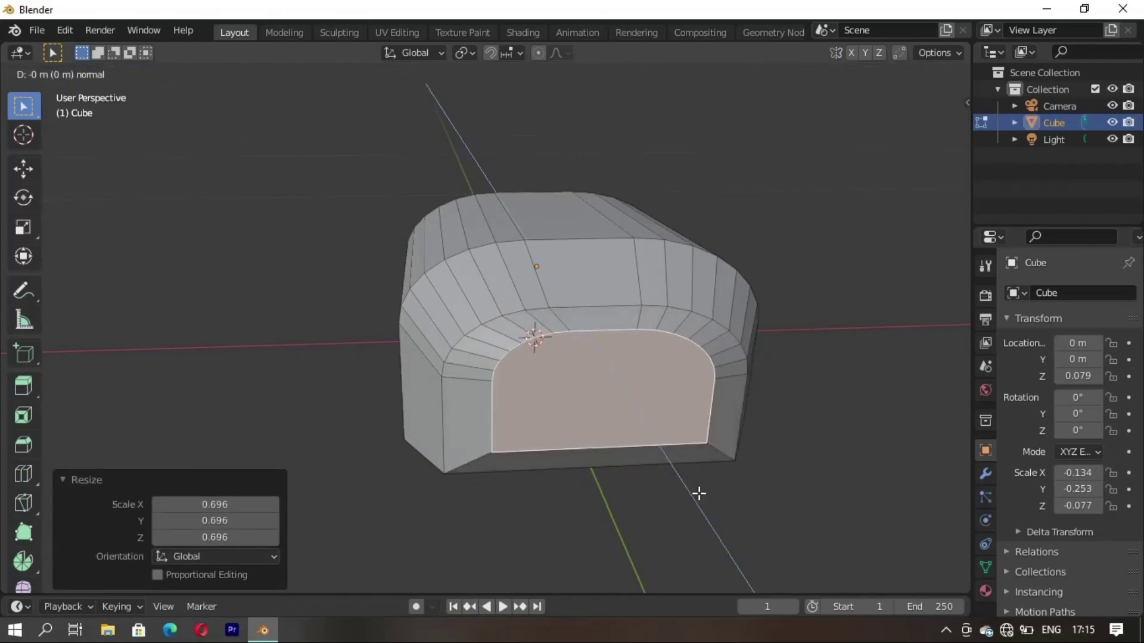
pyautogui.press('s')
pyautogui.click(655, 457)
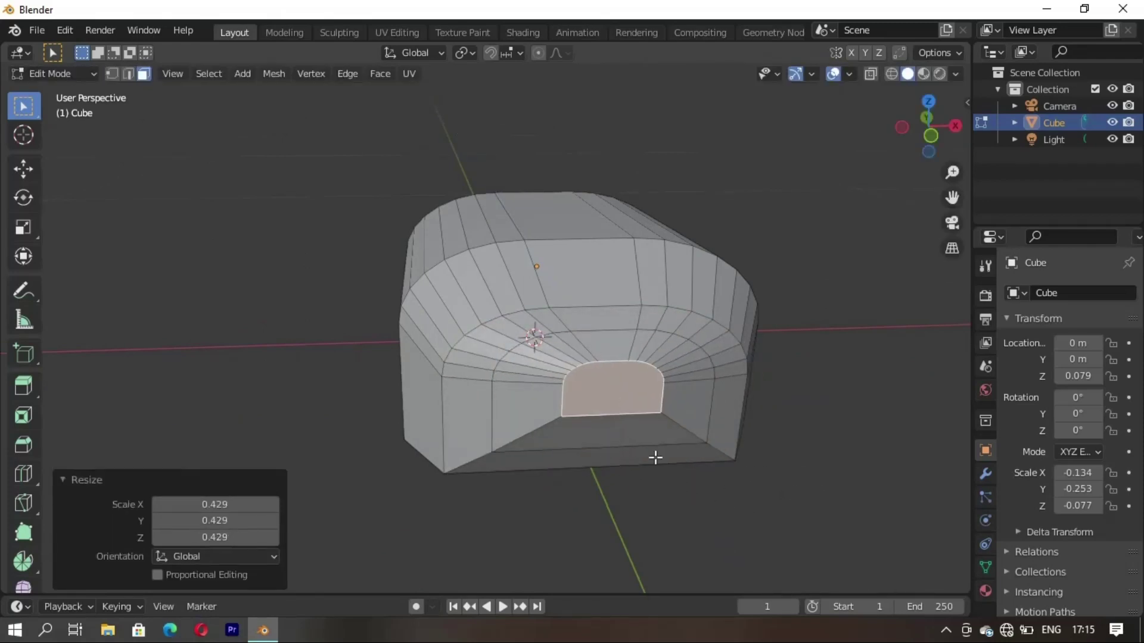
# Step: Extrude the tip face once more and shrink it smaller
pyautogui.moveTo(656, 458); pyautogui.dragTo(617, 477, button='middle')
pyautogui.press('e')
pyautogui.click(618, 512)
pyautogui.press('s')
pyautogui.click(516, 480)
pyautogui.moveTo(516, 481)
pyautogui.mouseDown(button='middle')
pyautogui.moveTo(468, 448)
pyautogui.moveTo(358, 454)
pyautogui.mouseUp(button='middle')
pyautogui.moveTo(274, 450)
pyautogui.mouseDown(button='middle')
pyautogui.moveTo(469, 382)
pyautogui.moveTo(635, 462)
pyautogui.mouseUp(button='middle')
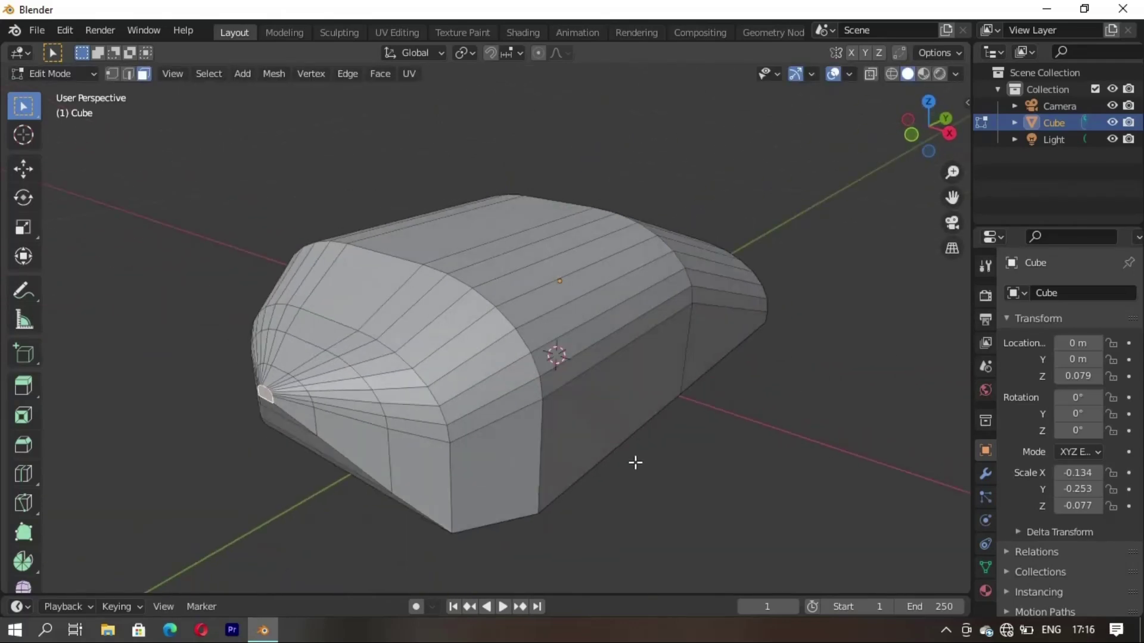
# Step: Grow the selection around the tip and pull the tip faces along Y to taper the front
pyautogui.press('ctrl+KP_Add')
pyautogui.moveTo(451, 512)
pyautogui.mouseDown(button='middle')
pyautogui.moveTo(485, 485)
pyautogui.moveTo(361, 510)
pyautogui.moveTo(285, 414)
pyautogui.mouseUp(button='middle')
pyautogui.press('g')
pyautogui.press('y')
pyautogui.click(495, 483)
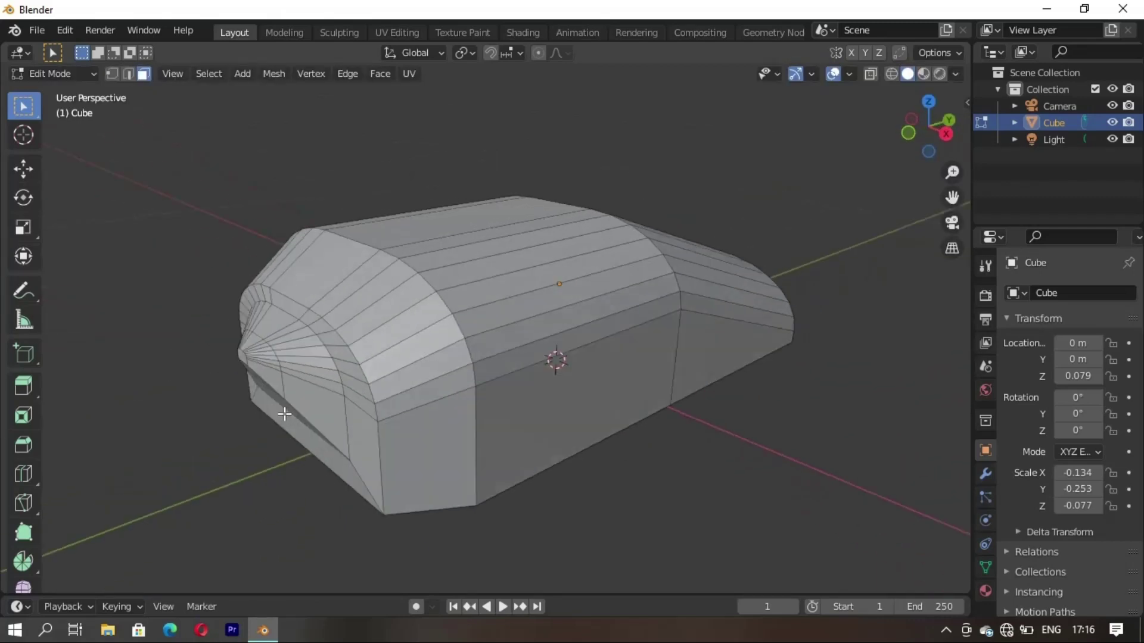
pyautogui.click(242, 355)
pyautogui.press('ctrl+KP_Add')
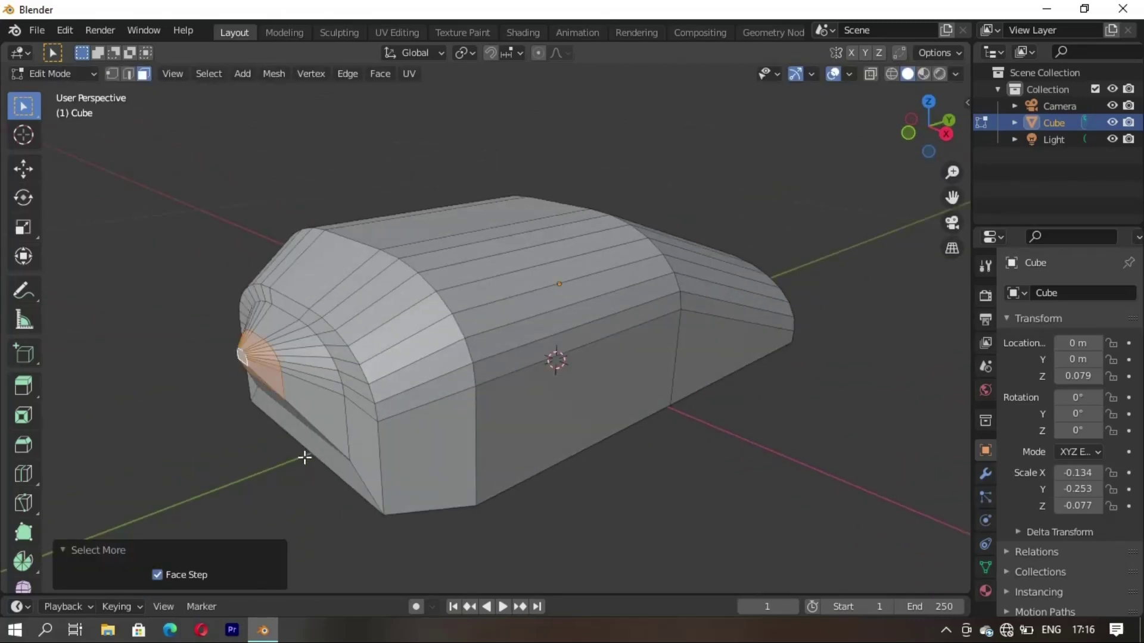
pyautogui.press('g')
pyautogui.press('y')
pyautogui.click(309, 456)
pyautogui.moveTo(308, 456)
pyautogui.mouseDown(button='middle')
pyautogui.moveTo(488, 435)
pyautogui.moveTo(311, 388)
pyautogui.moveTo(453, 393)
pyautogui.mouseUp(button='middle')
# Step: Add a Subdivision Surface modifier with viewport levels set to 3
pyautogui.click(986, 473)
pyautogui.click(1071, 292)
pyautogui.click(812, 587)
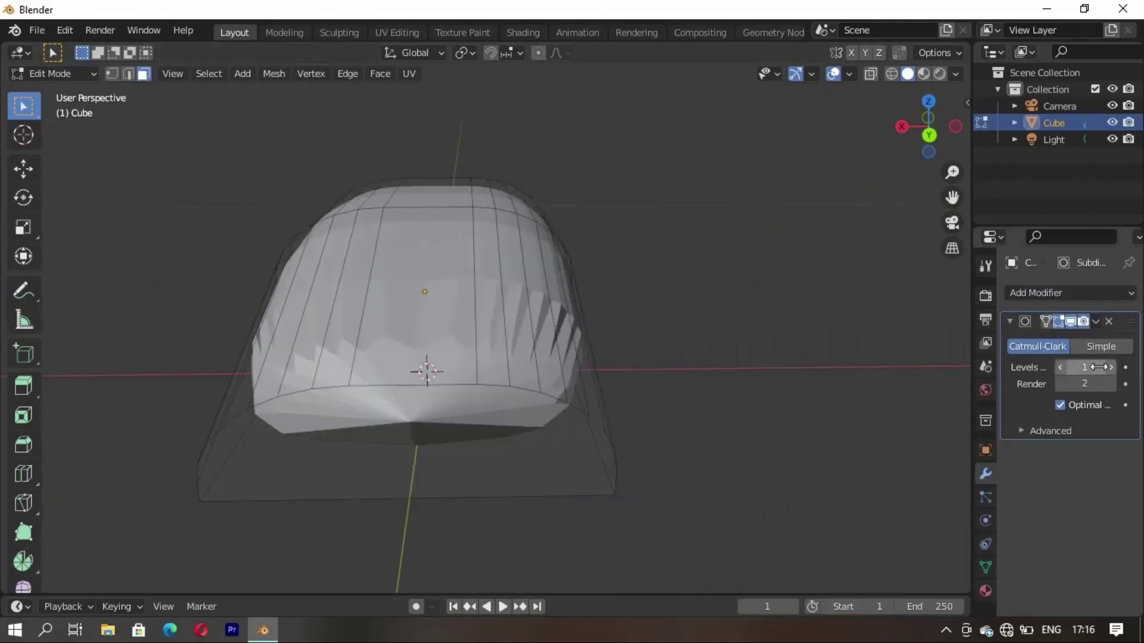
pyautogui.moveTo(1097, 367); pyautogui.dragTo(1097, 371)
pyautogui.moveTo(537, 381)
pyautogui.mouseDown(button='middle')
pyautogui.moveTo(332, 391)
pyautogui.moveTo(350, 368)
pyautogui.moveTo(551, 415)
pyautogui.moveTo(403, 403)
pyautogui.moveTo(437, 327)
pyautogui.mouseUp(button='middle')
# Step: Shade the box smooth in Object Mode
pyautogui.press('Tab')
pyautogui.rightClick(391, 171)
pyautogui.click(391, 172)
pyautogui.moveTo(391, 171)
pyautogui.mouseDown(button='middle')
pyautogui.moveTo(530, 295)
pyautogui.moveTo(453, 357)
pyautogui.moveTo(477, 405)
pyautogui.mouseUp(button='middle')
# Step: Add a loop cut slid to factor -0.938, close to the base edge
pyautogui.press('Tab')
pyautogui.hotkey('ctrl', 'r')
pyautogui.click(471, 411)
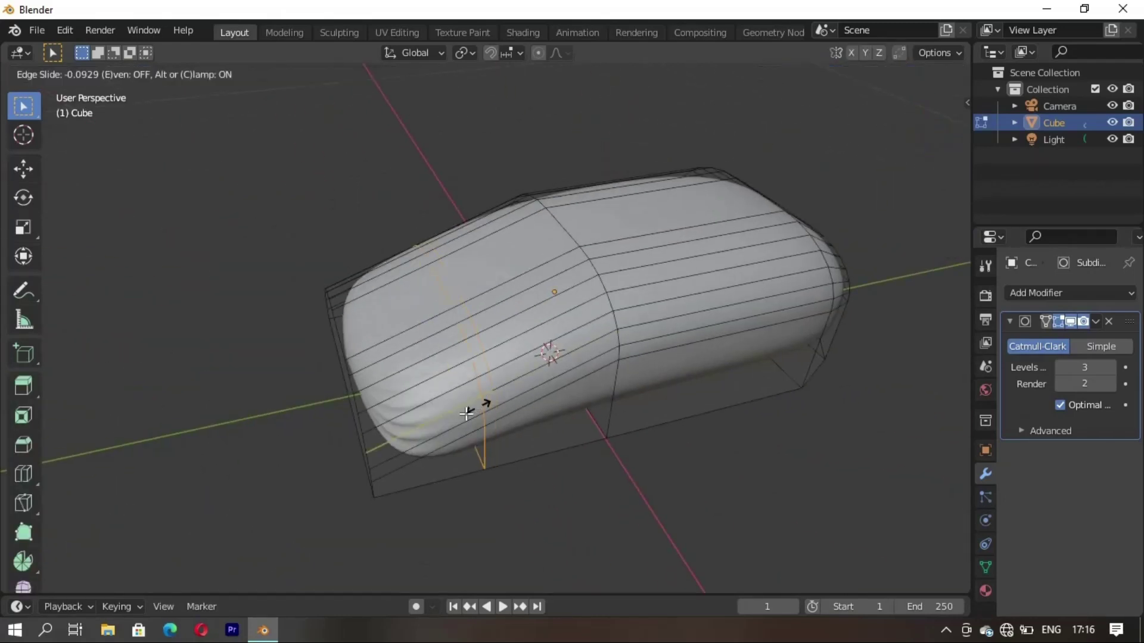
pyautogui.click(398, 455)
pyautogui.moveTo(393, 459); pyautogui.dragTo(493, 417, button='middle')
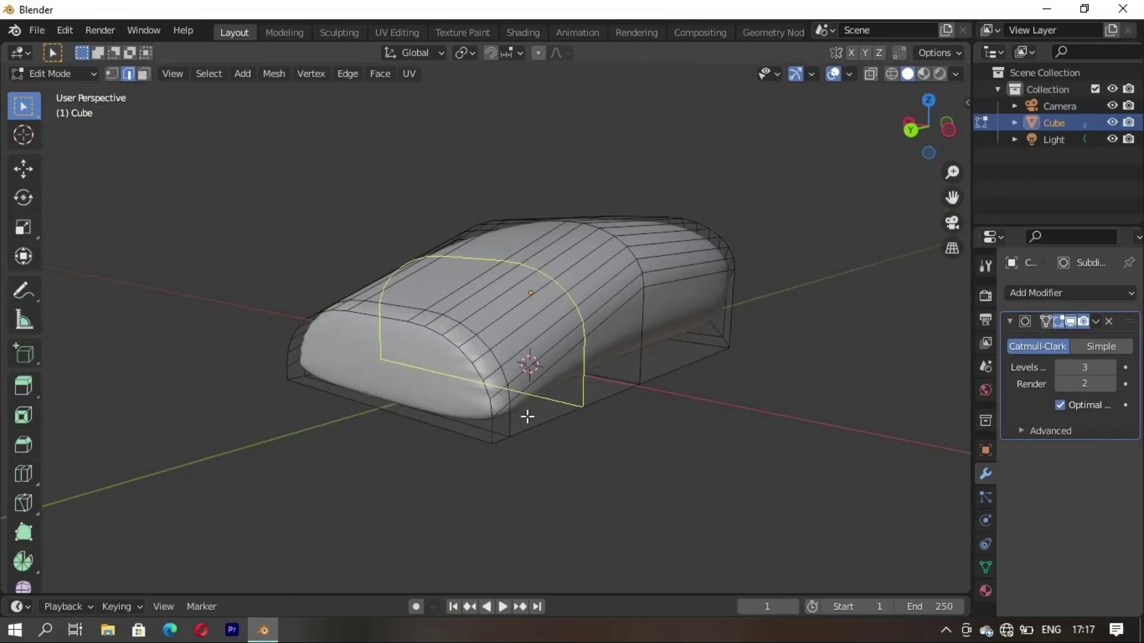
pyautogui.click(513, 412)
pyautogui.click(522, 418)
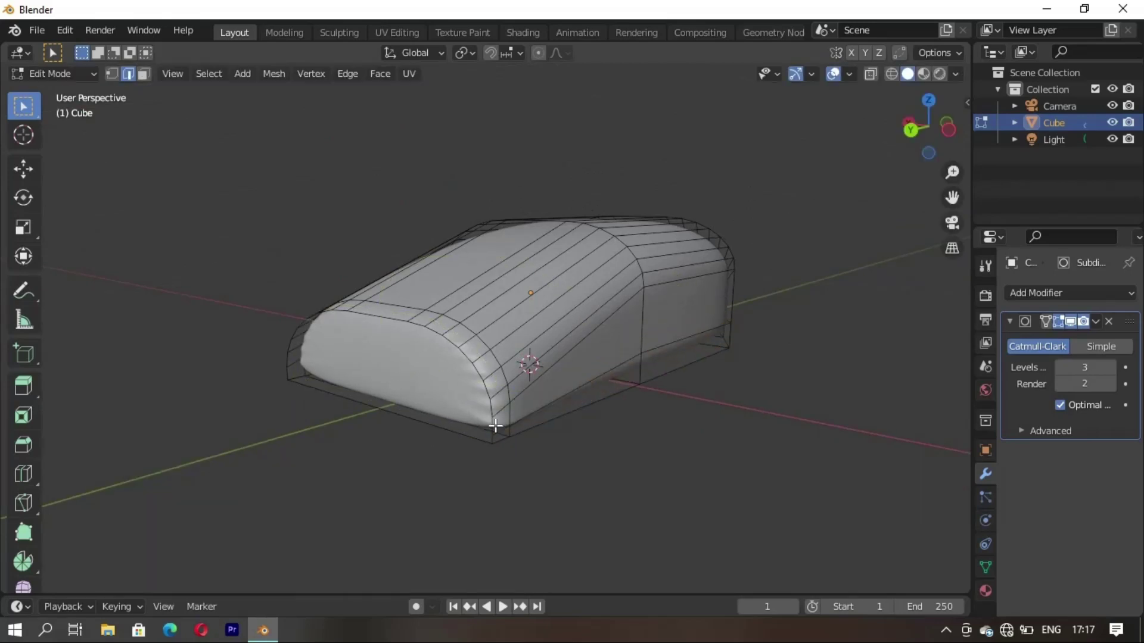
pyautogui.moveTo(521, 419); pyautogui.dragTo(518, 390, button='middle')
pyautogui.click(517, 387)
# Step: In face select mode, inset the body's end face
pyautogui.click(516, 417)
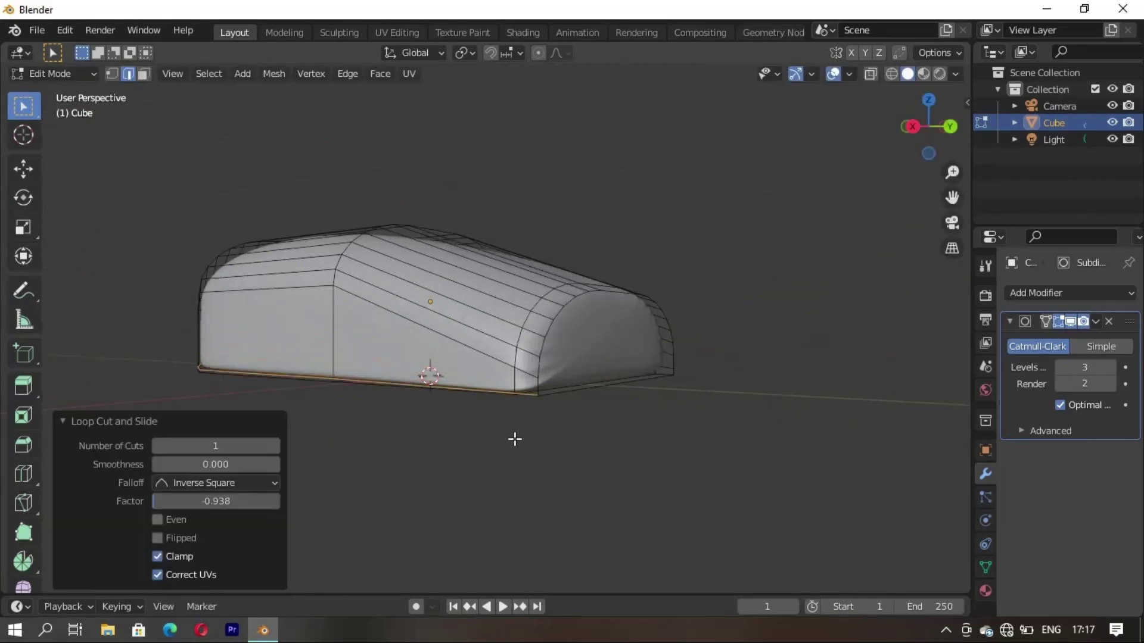
pyautogui.moveTo(513, 439); pyautogui.dragTo(536, 383, button='middle')
pyautogui.press('3')
pyautogui.click(534, 380)
pyautogui.press('i')
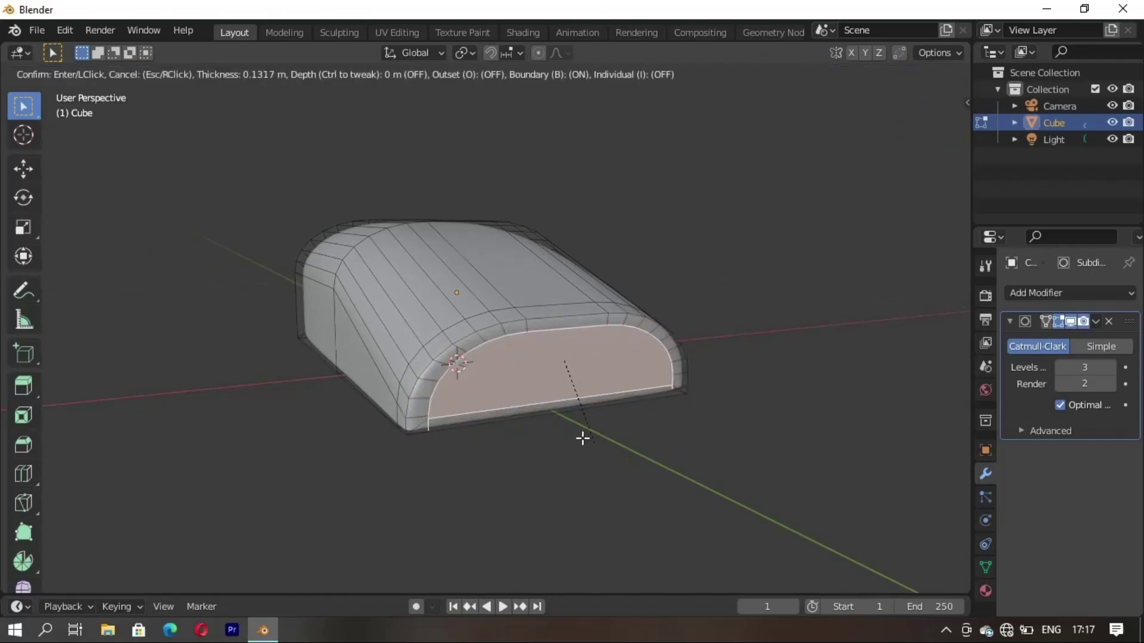
pyautogui.rightClick(577, 434)
pyautogui.press('i')
pyautogui.click(565, 441)
# Step: Pull the tip face about 0.018 m along Y after previewing the smoothed body
pyautogui.press('Tab')
pyautogui.hotkey('alt', 'a')
pyautogui.moveTo(644, 327)
pyautogui.mouseDown(button='middle')
pyautogui.moveTo(685, 337)
pyautogui.moveTo(473, 379)
pyautogui.moveTo(484, 404)
pyautogui.moveTo(621, 404)
pyautogui.moveTo(645, 453)
pyautogui.moveTo(672, 466)
pyautogui.mouseUp(button='middle')
pyautogui.press('Tab')
pyautogui.press('g')
pyautogui.press('y')
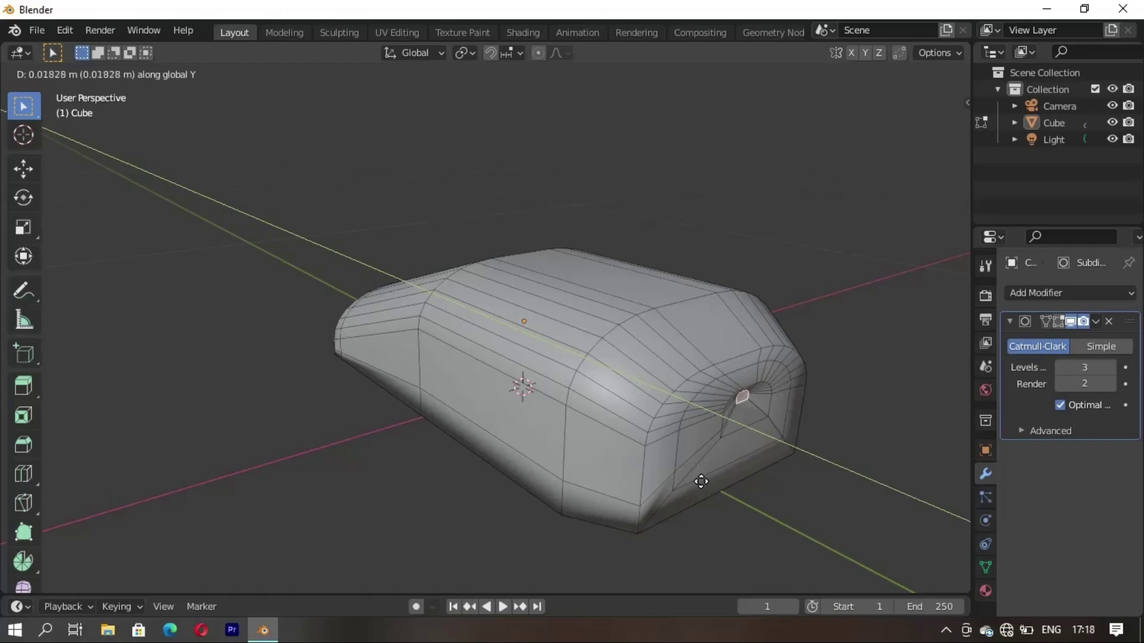
pyautogui.click(702, 482)
# Step: Inset the bottom face to create a separate rim on the underside
pyautogui.press('Tab')
pyautogui.moveTo(639, 447)
pyautogui.mouseDown(button='middle')
pyautogui.moveTo(528, 441)
pyautogui.moveTo(426, 470)
pyautogui.moveTo(543, 427)
pyautogui.mouseUp(button='middle')
pyautogui.press('Tab')
pyautogui.click(438, 447)
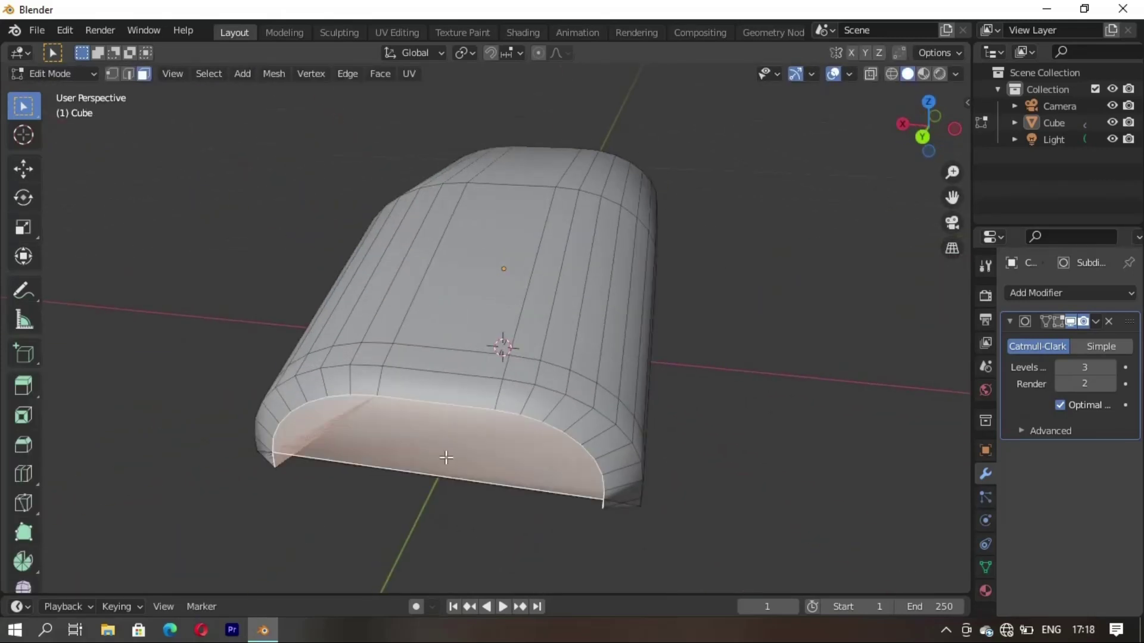
pyautogui.press('i')
pyautogui.click(529, 517)
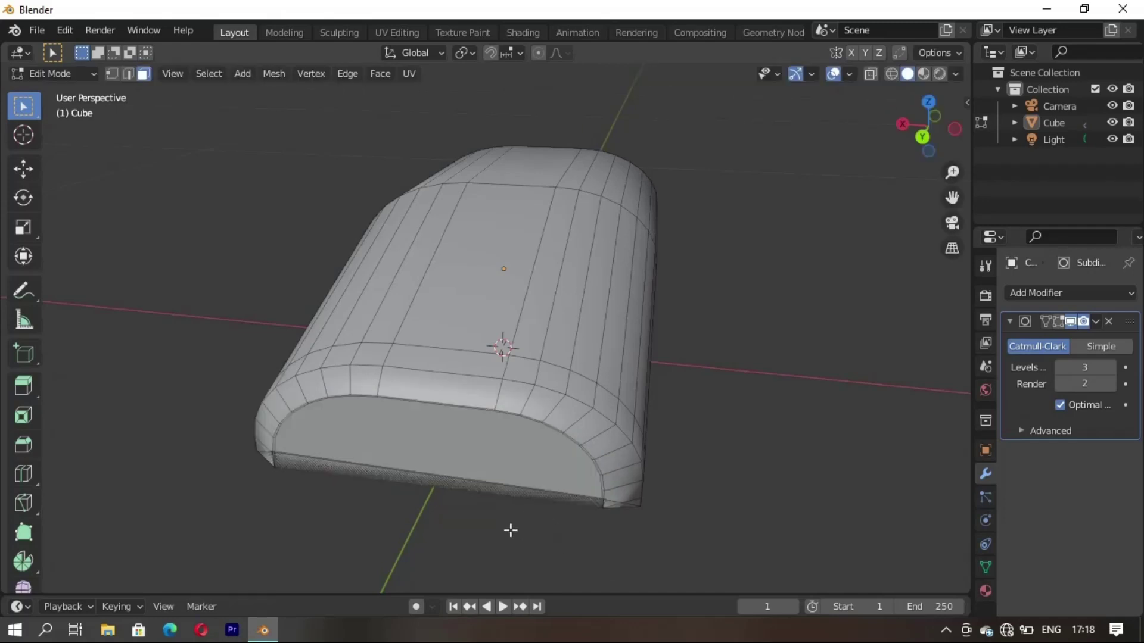
pyautogui.moveTo(511, 529)
pyautogui.mouseDown(button='middle')
pyautogui.moveTo(480, 426)
pyautogui.moveTo(488, 394)
pyautogui.moveTo(360, 269)
pyautogui.moveTo(418, 333)
pyautogui.mouseUp(button='middle')
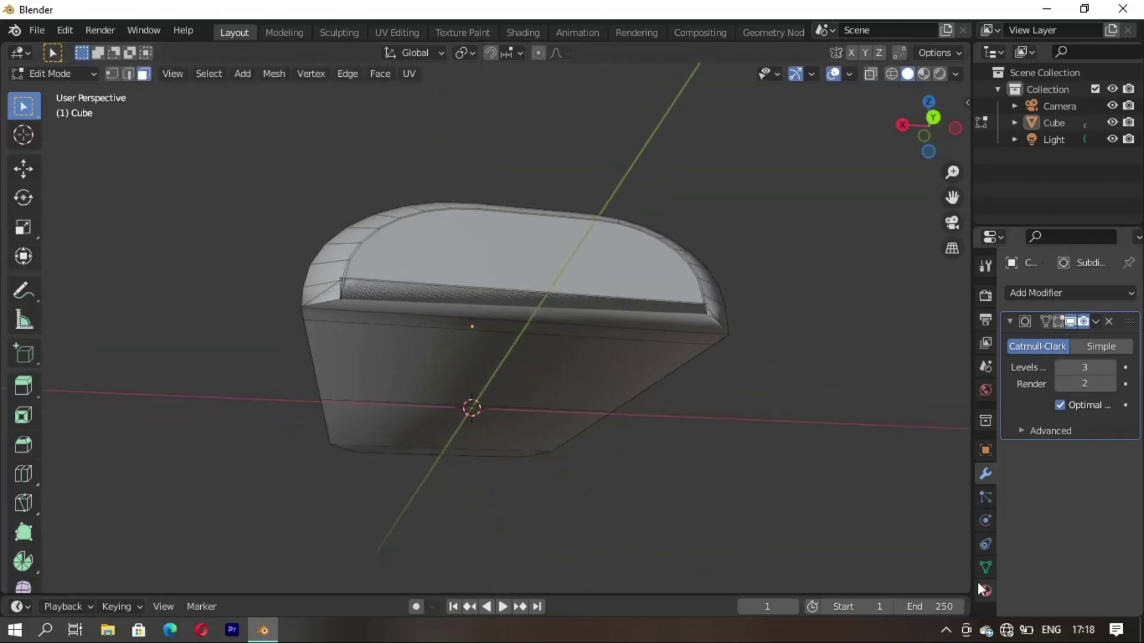
# Step: Enable Auto Smooth under the mesh's Normals settings
pyautogui.click(985, 567)
pyautogui.scroll(-3, 1048, 506)
pyautogui.click(1059, 537)
pyautogui.moveTo(596, 465); pyautogui.dragTo(518, 509, button='middle')
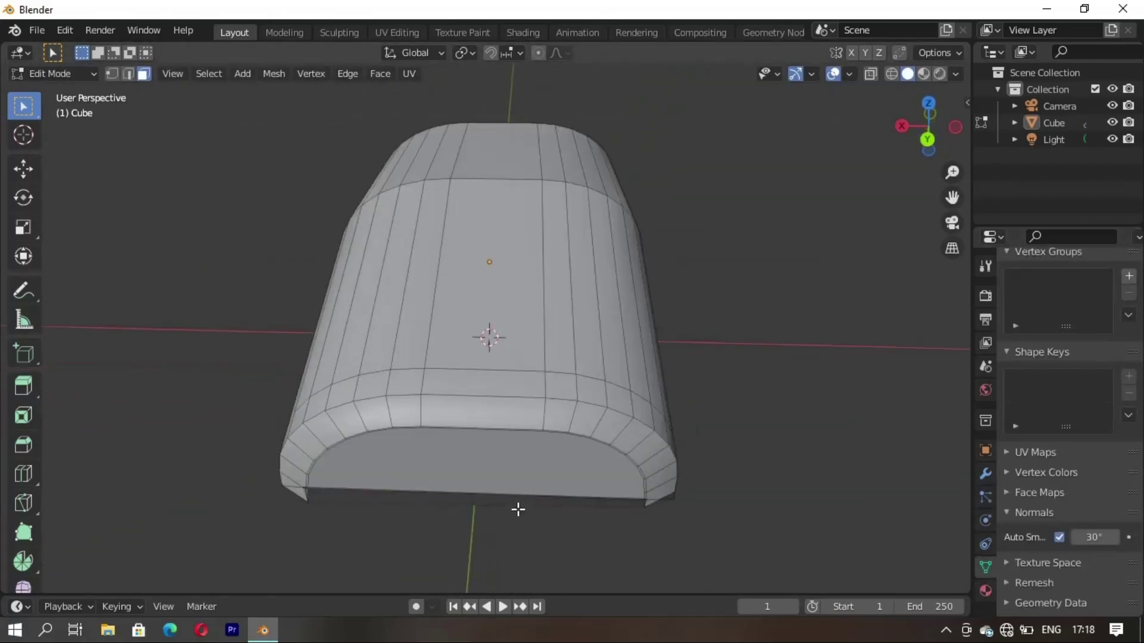
# Step: Add an edge loop near the body's base and preview the smoothed shape
pyautogui.click(495, 467)
pyautogui.moveTo(485, 334); pyautogui.dragTo(558, 364, button='middle')
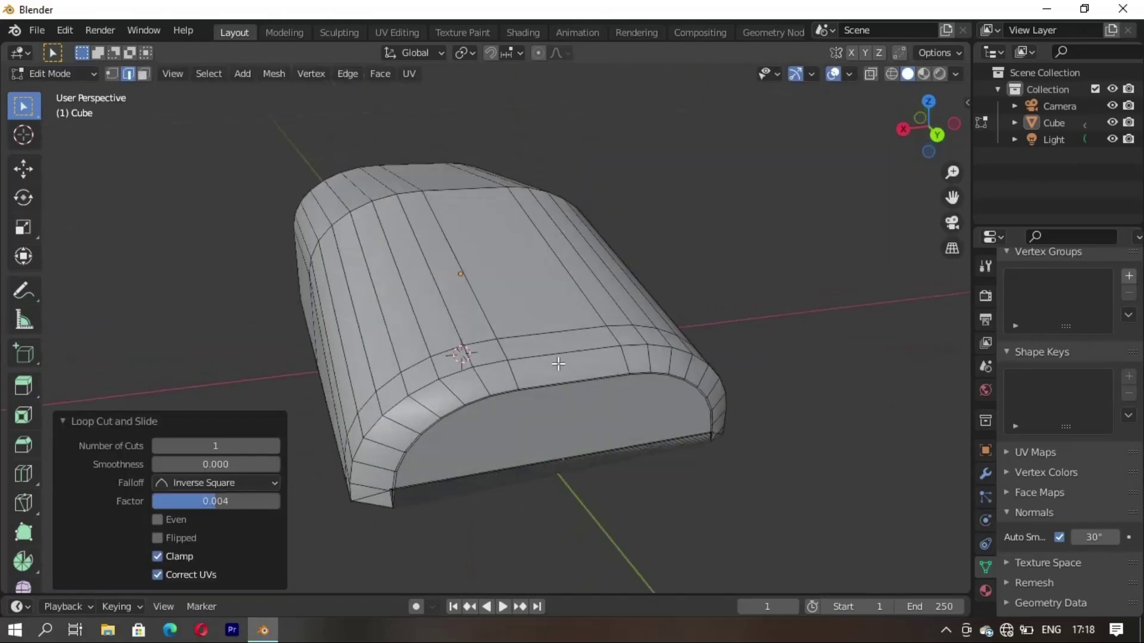
pyautogui.press('g')
pyautogui.press('g')
pyautogui.press('Escape')
pyautogui.moveTo(588, 417)
pyautogui.mouseDown(button='middle')
pyautogui.moveTo(485, 332)
pyautogui.moveTo(489, 342)
pyautogui.mouseUp(button='middle')
pyautogui.press('Tab')
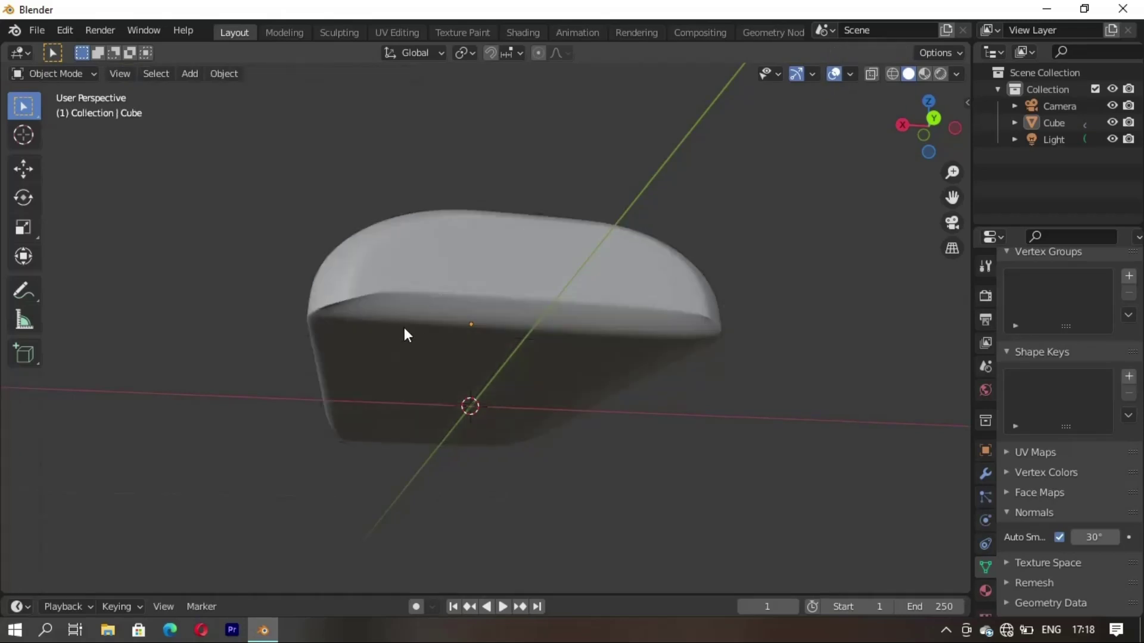
pyautogui.moveTo(404, 327)
pyautogui.mouseDown(button='middle')
pyautogui.moveTo(467, 379)
pyautogui.moveTo(480, 439)
pyautogui.moveTo(674, 467)
pyautogui.mouseUp(button='middle')
pyautogui.press('Tab')
# Step: Enable On Cage on the Subdivision Surface modifier
pyautogui.click(986, 475)
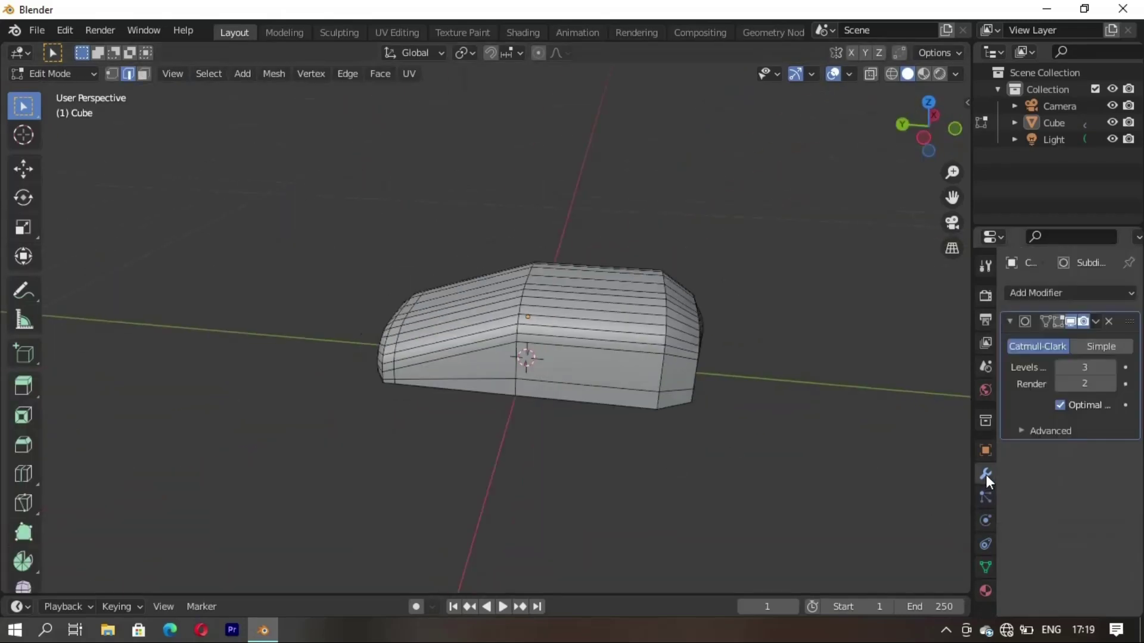
pyautogui.click(1057, 325)
pyautogui.moveTo(786, 454)
pyautogui.mouseDown(button='middle')
pyautogui.moveTo(625, 398)
pyautogui.moveTo(560, 404)
pyautogui.moveTo(340, 350)
pyautogui.moveTo(510, 370)
pyautogui.moveTo(526, 406)
pyautogui.moveTo(421, 392)
pyautogui.moveTo(405, 370)
pyautogui.moveTo(553, 311)
pyautogui.moveTo(500, 273)
pyautogui.moveTo(271, 311)
pyautogui.moveTo(342, 284)
pyautogui.mouseUp(button='middle')
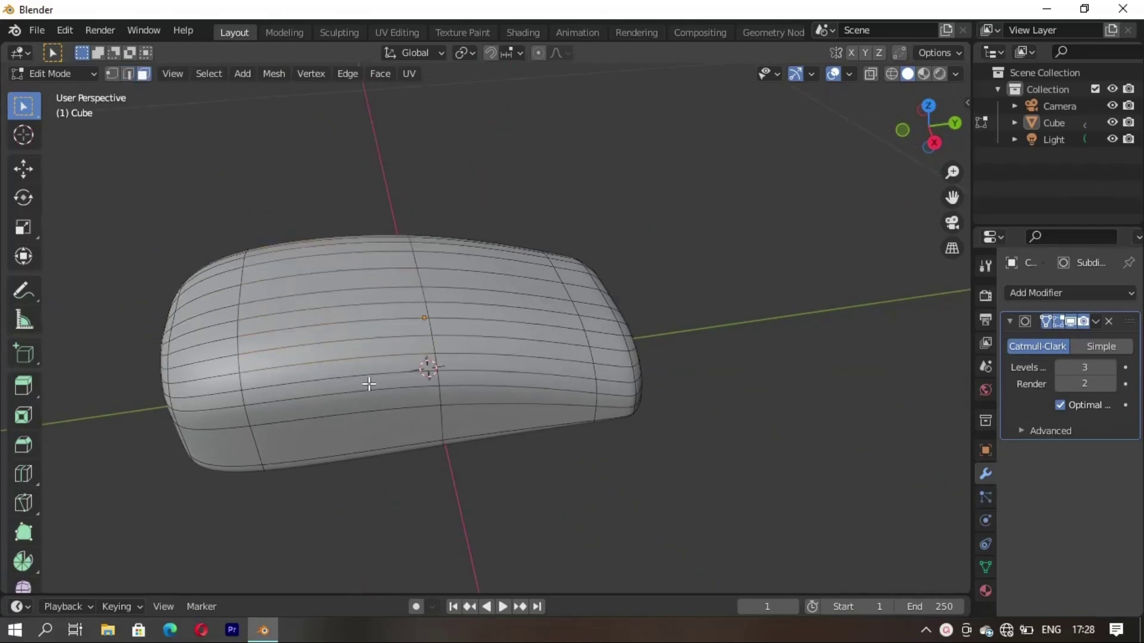
# Step: Raise a band of top faces 0.02848 m along Z, then shrink the selection one step
pyautogui.moveTo(369, 378); pyautogui.dragTo(369, 378)
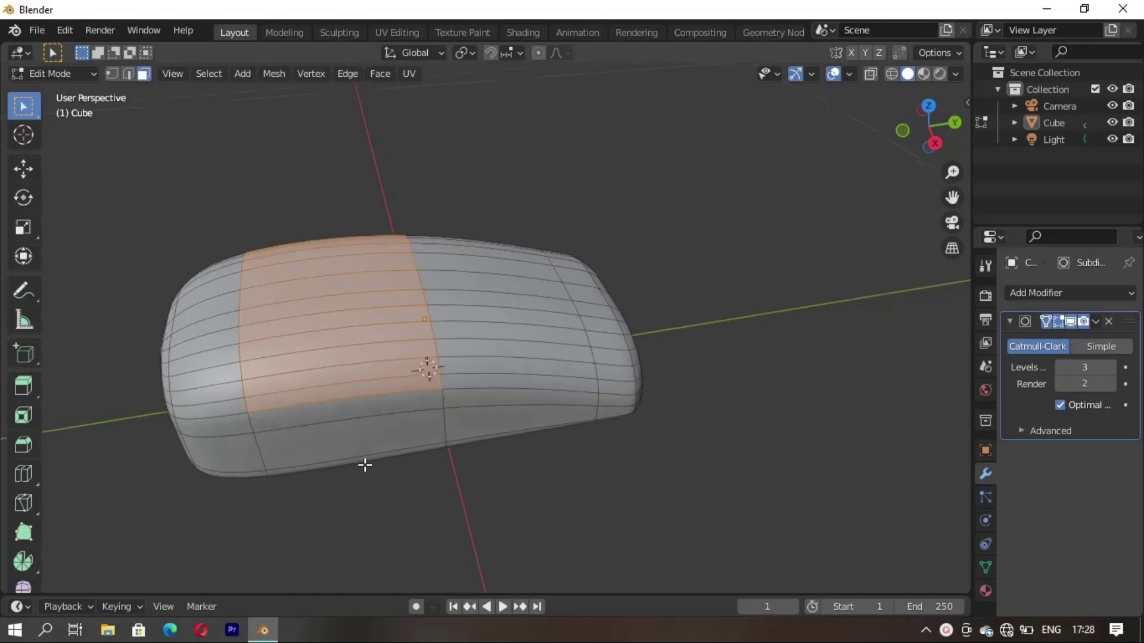
pyautogui.moveTo(365, 462)
pyautogui.mouseDown(button='middle')
pyautogui.moveTo(528, 386)
pyautogui.moveTo(470, 366)
pyautogui.mouseUp(button='middle')
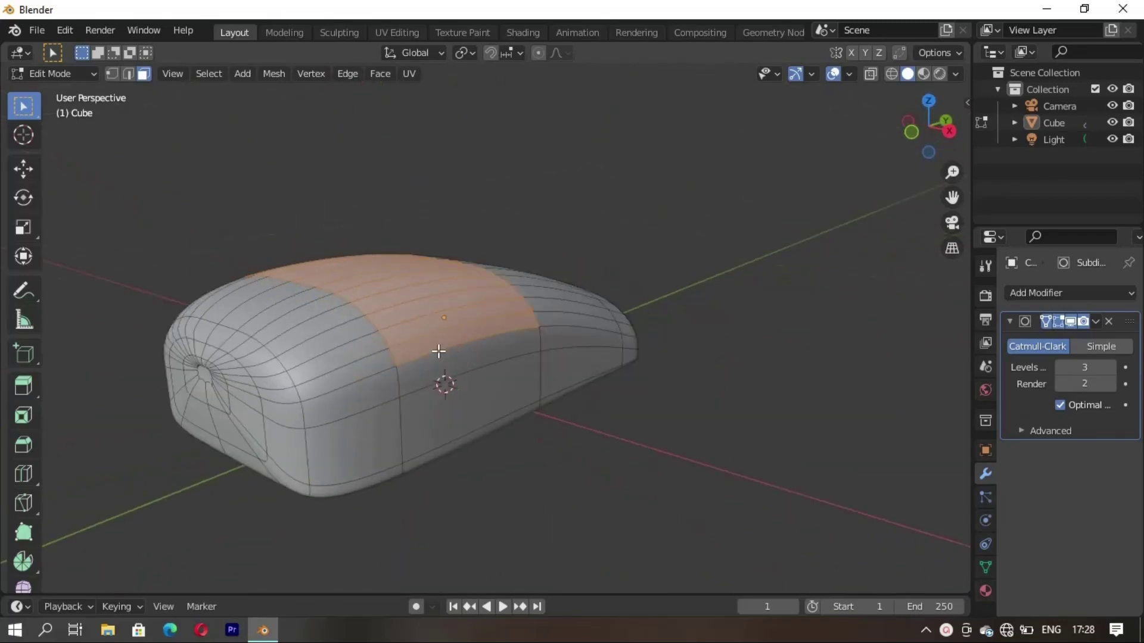
pyautogui.moveTo(420, 325)
pyautogui.mouseDown(button='middle')
pyautogui.moveTo(444, 358)
pyautogui.moveTo(468, 361)
pyautogui.moveTo(246, 387)
pyautogui.mouseUp(button='middle')
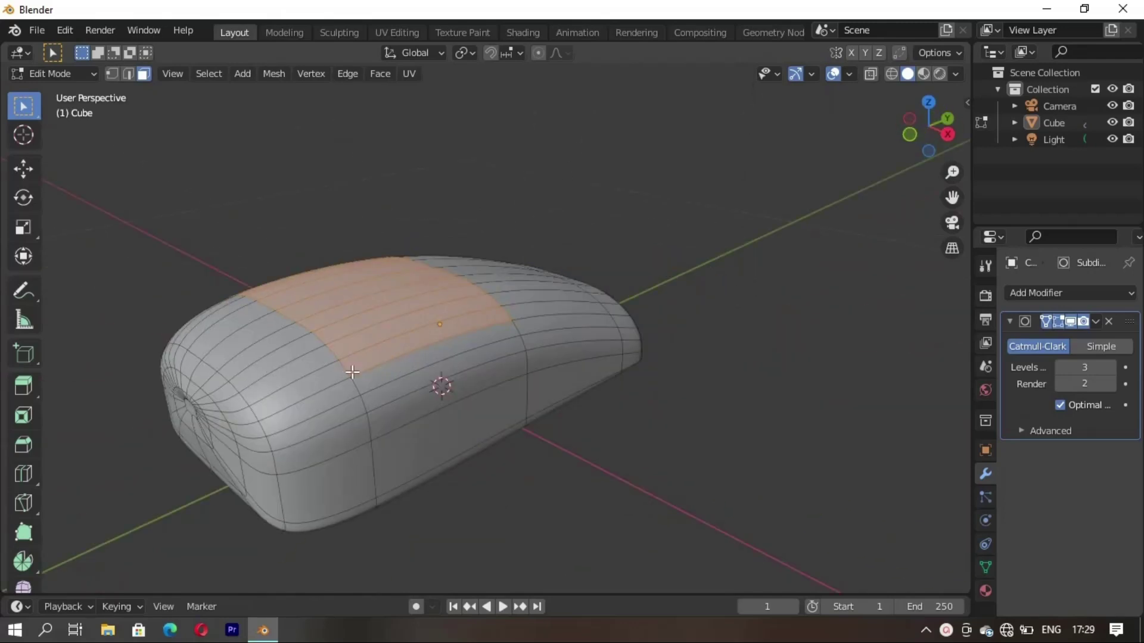
pyautogui.moveTo(352, 372); pyautogui.dragTo(393, 389, button='middle')
pyautogui.press('g')
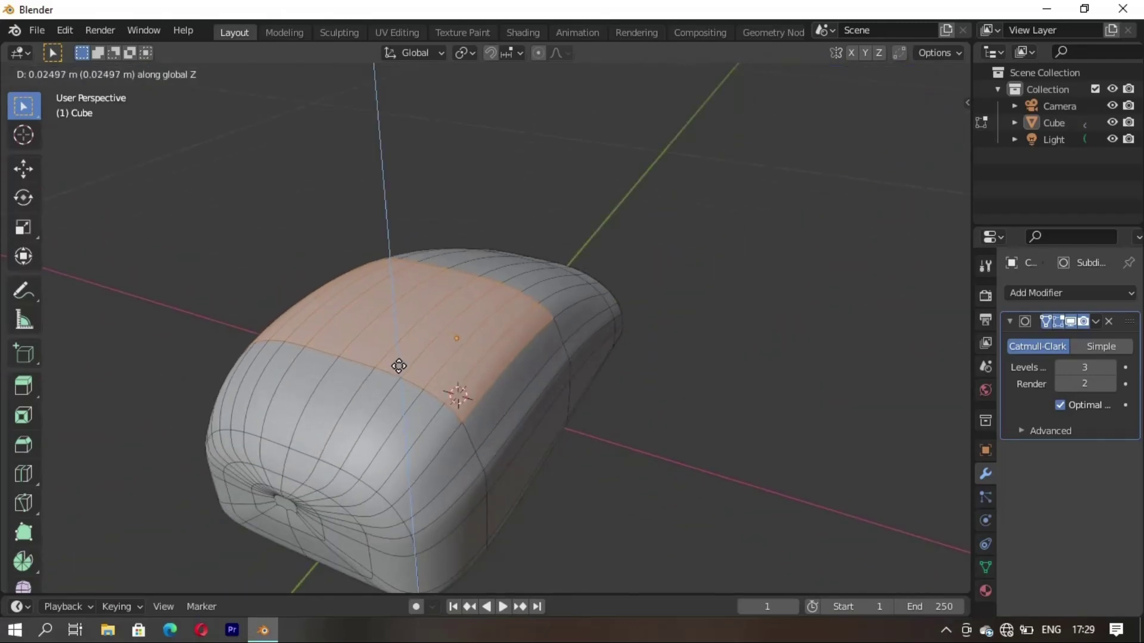
pyautogui.click(399, 363)
pyautogui.moveTo(399, 362)
pyautogui.mouseDown(button='middle')
pyautogui.moveTo(377, 437)
pyautogui.moveTo(377, 378)
pyautogui.moveTo(286, 342)
pyautogui.moveTo(338, 373)
pyautogui.moveTo(441, 320)
pyautogui.moveTo(540, 405)
pyautogui.mouseUp(button='middle')
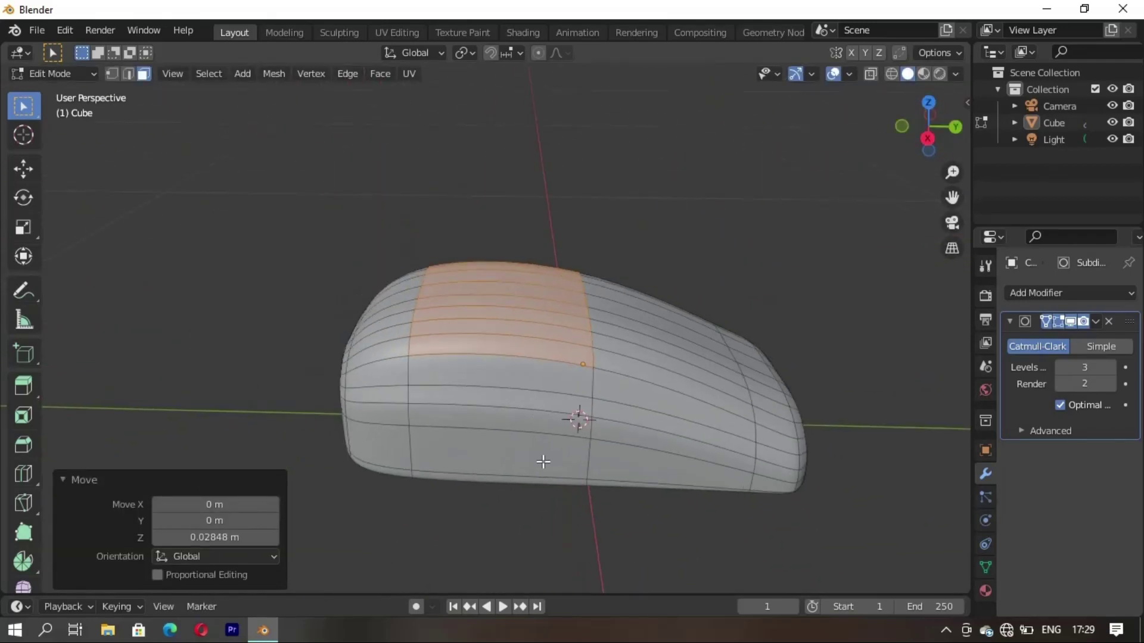
pyautogui.press('ctrl+KP_Subtract')
pyautogui.moveTo(509, 316); pyautogui.dragTo(485, 323, button='middle')
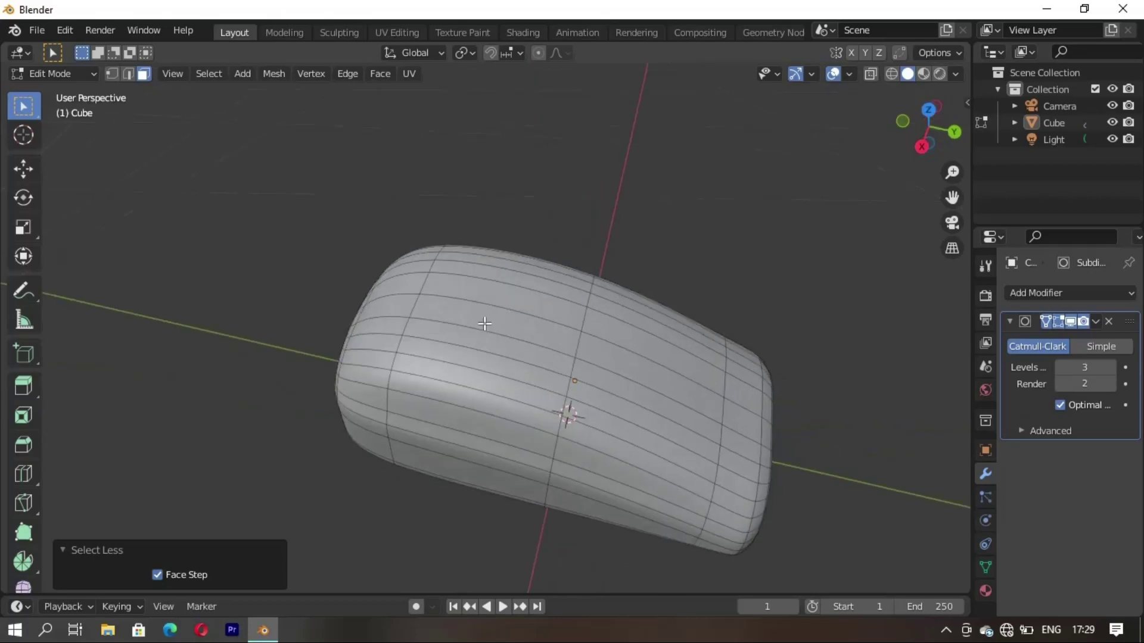
pyautogui.click(495, 360)
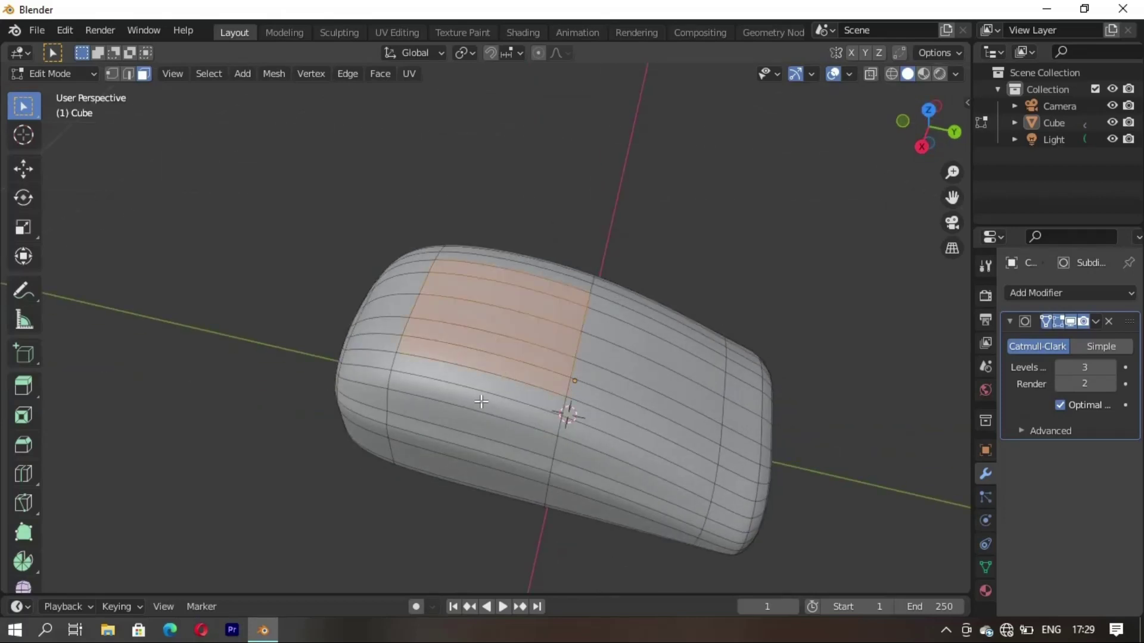
# Step: Raise the selected faces along Z, then clear the selection
pyautogui.moveTo(481, 402)
pyautogui.mouseDown(button='middle')
pyautogui.moveTo(536, 383)
pyautogui.moveTo(273, 387)
pyautogui.moveTo(441, 374)
pyautogui.moveTo(355, 365)
pyautogui.moveTo(475, 327)
pyautogui.moveTo(395, 404)
pyautogui.moveTo(625, 360)
pyautogui.moveTo(577, 435)
pyautogui.moveTo(526, 409)
pyautogui.moveTo(521, 382)
pyautogui.mouseUp(button='middle')
pyautogui.press('g')
pyautogui.press('z')
pyautogui.click(536, 369)
pyautogui.hotkey('alt', 'a')
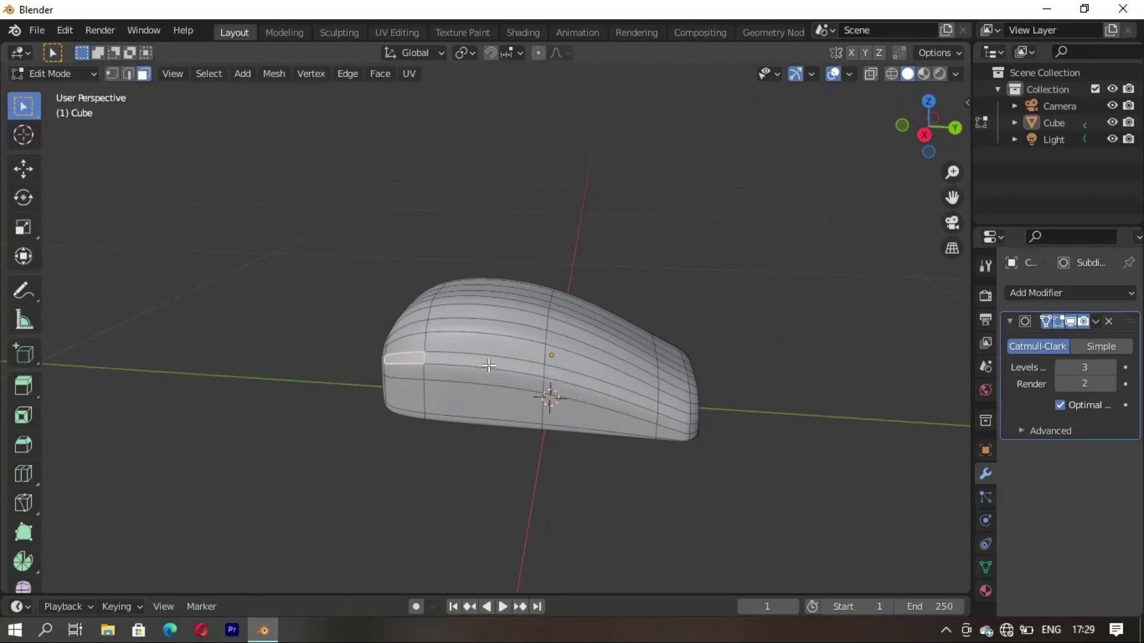
# Step: Select the band of side faces running around the mouse body
pyautogui.moveTo(654, 450)
pyautogui.mouseDown(button='middle')
pyautogui.moveTo(573, 449)
pyautogui.moveTo(524, 397)
pyautogui.moveTo(534, 355)
pyautogui.mouseUp(button='middle')
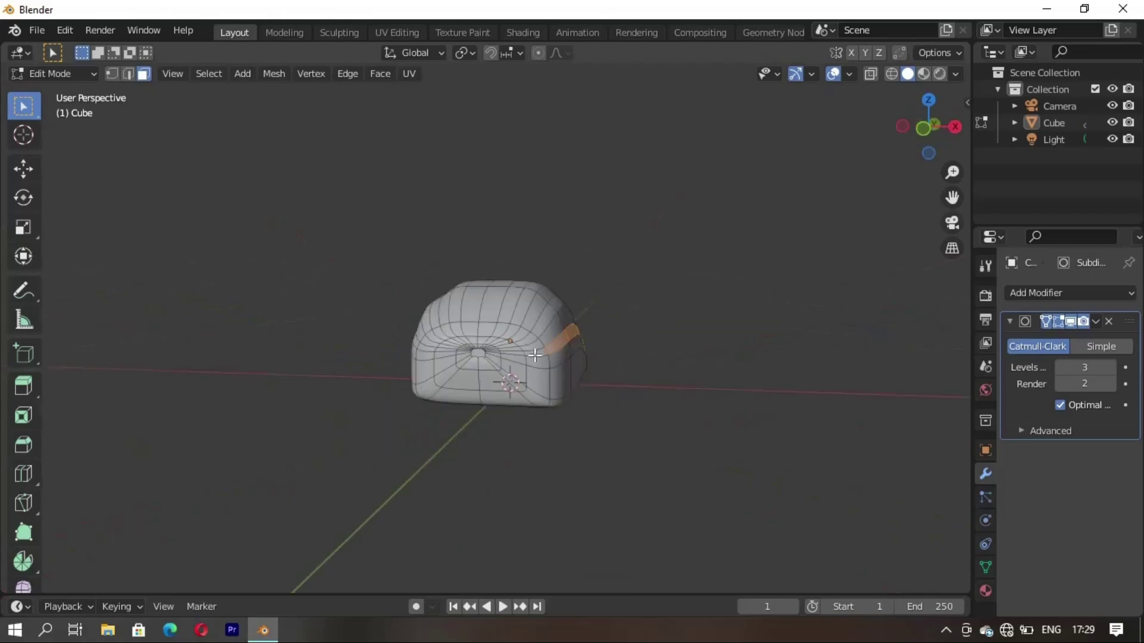
pyautogui.scroll(2, 515, 352)
pyautogui.scroll(3, 524, 411)
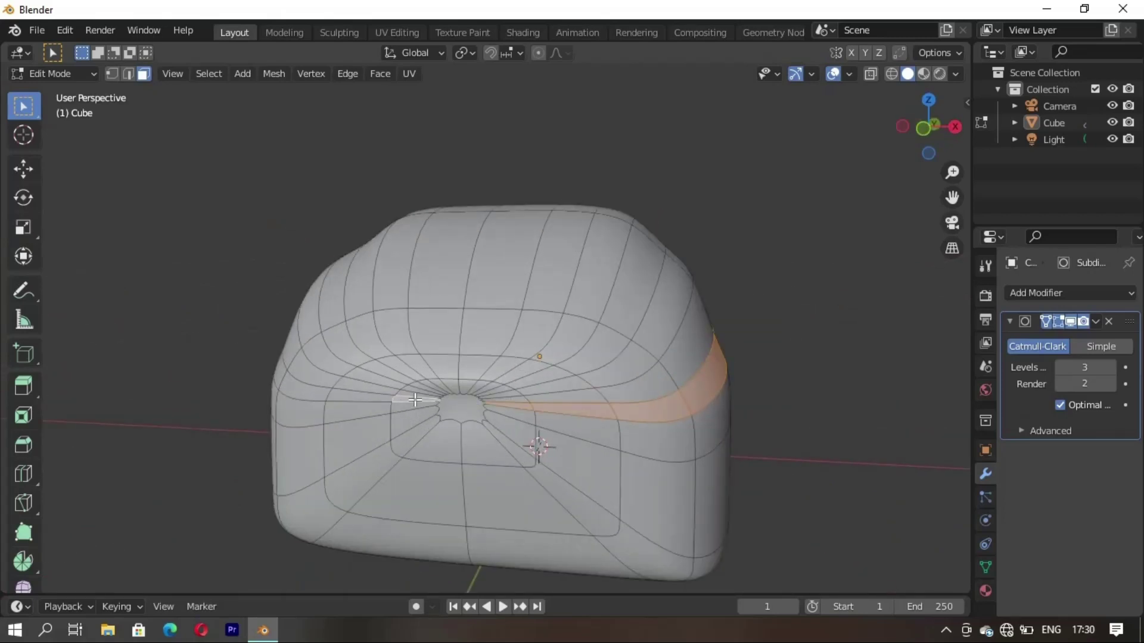
pyautogui.moveTo(307, 391); pyautogui.dragTo(635, 311, button='middle')
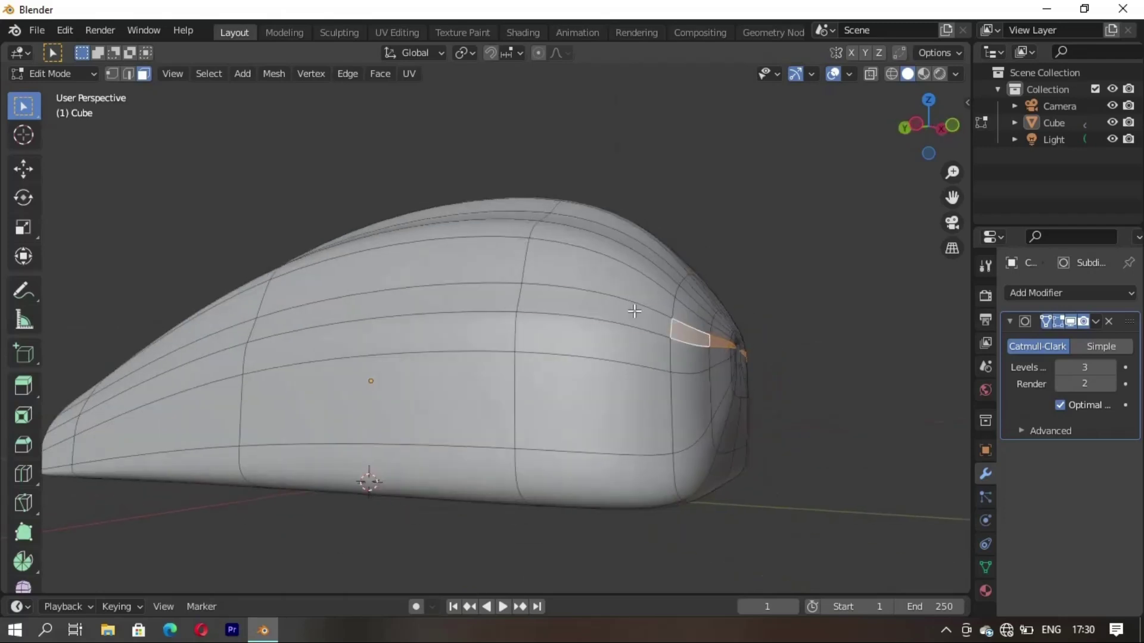
pyautogui.moveTo(407, 291)
pyautogui.mouseDown(button='middle')
pyautogui.moveTo(459, 357)
pyautogui.moveTo(370, 403)
pyautogui.moveTo(381, 415)
pyautogui.mouseUp(button='middle')
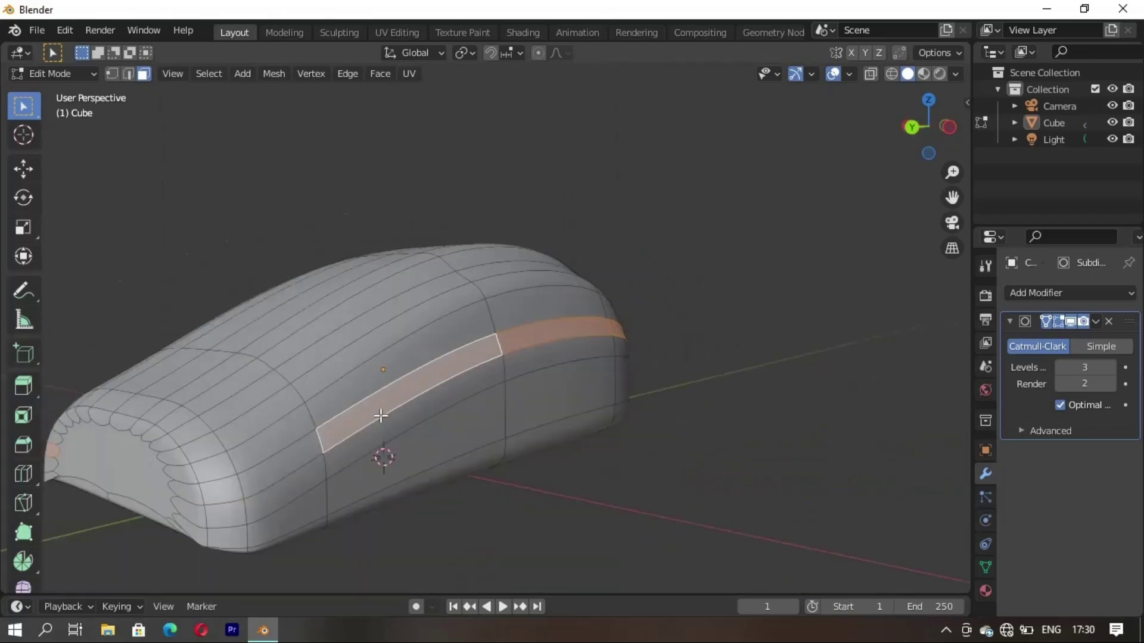
pyautogui.keyDown('shift'); pyautogui.click(245, 484); pyautogui.keyUp('shift')
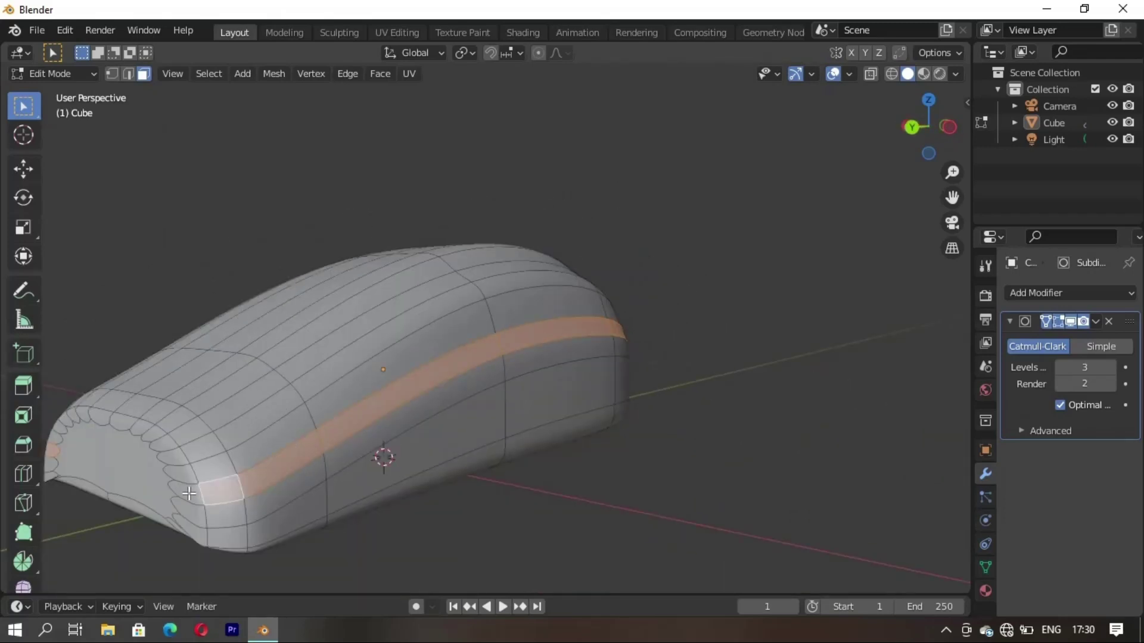
pyautogui.moveTo(188, 493)
pyautogui.mouseDown(button='middle')
pyautogui.moveTo(298, 470)
pyautogui.moveTo(357, 480)
pyautogui.moveTo(140, 455)
pyautogui.moveTo(237, 413)
pyautogui.moveTo(272, 431)
pyautogui.mouseUp(button='middle')
# Step: Shrink the side face loop to 0.86 around Individual Origins to carve the groove
pyautogui.click(466, 54)
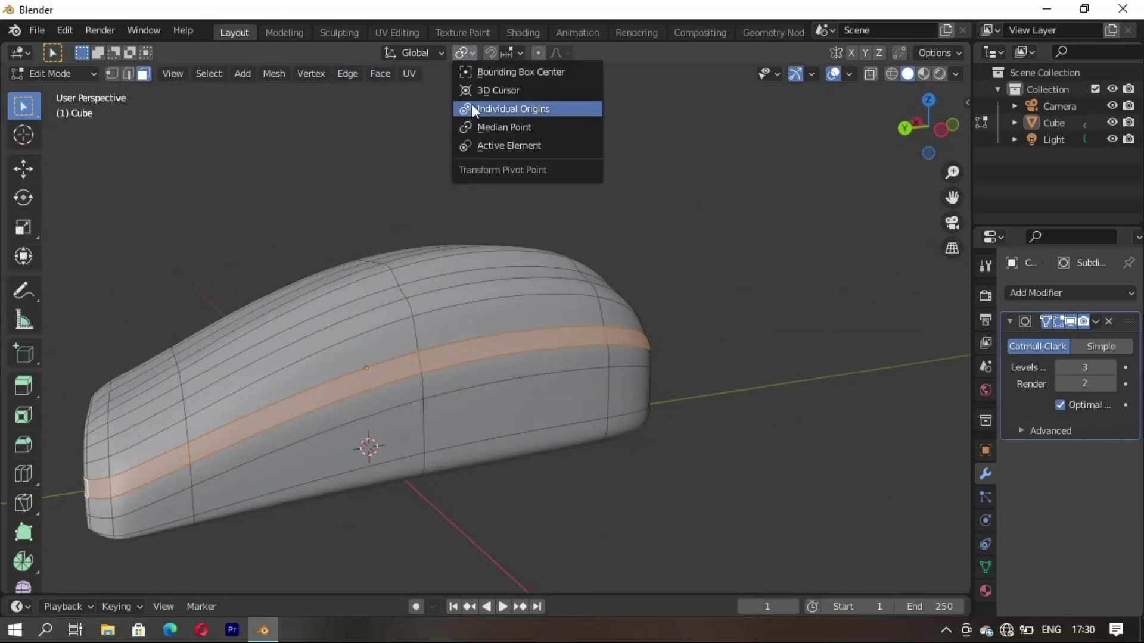
pyautogui.click(477, 110)
pyautogui.scroll(-2, 453, 321)
pyautogui.press('s')
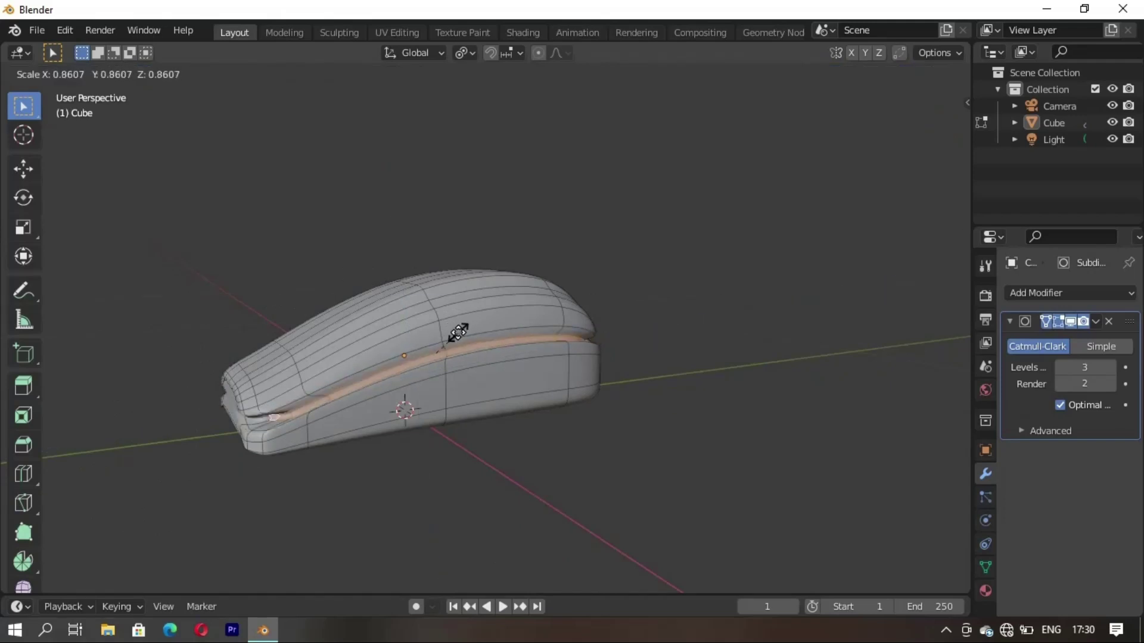
pyautogui.click(459, 333)
# Step: Preview the groove in Object Mode and inspect the body and torus from other angles
pyautogui.press('Tab')
pyautogui.moveTo(457, 332)
pyautogui.mouseDown(button='middle')
pyautogui.moveTo(563, 398)
pyautogui.moveTo(531, 428)
pyautogui.moveTo(561, 357)
pyautogui.moveTo(524, 391)
pyautogui.mouseUp(button='middle')
pyautogui.press('Tab')
pyautogui.press('Tab')
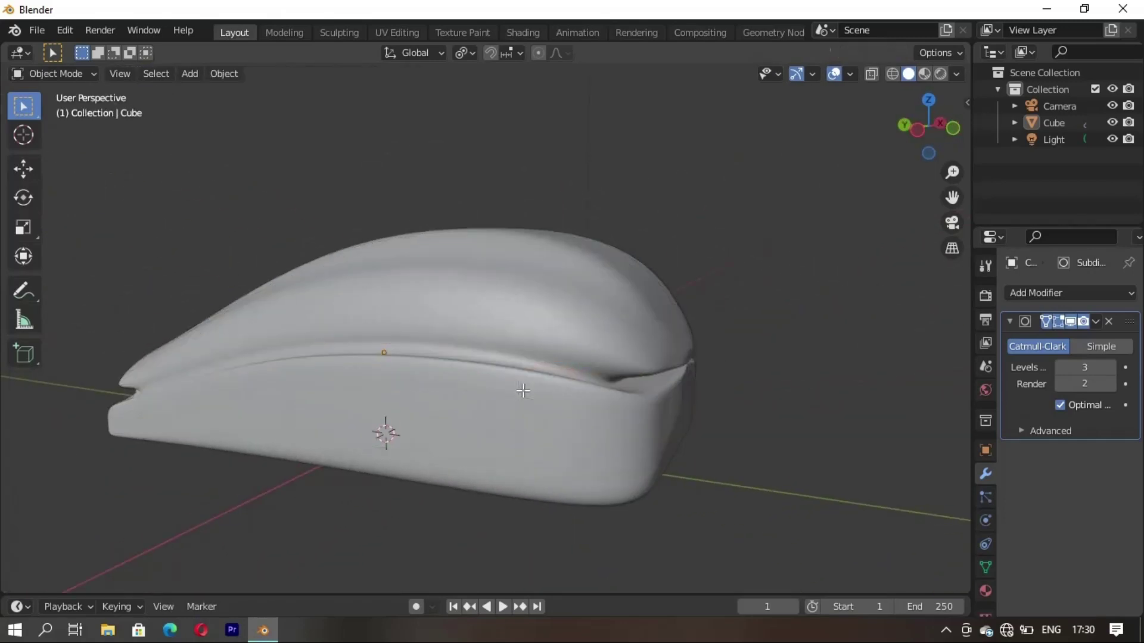
pyautogui.press('Tab')
pyautogui.keyDown('alt'); pyautogui.click(523, 390); pyautogui.keyUp('alt')
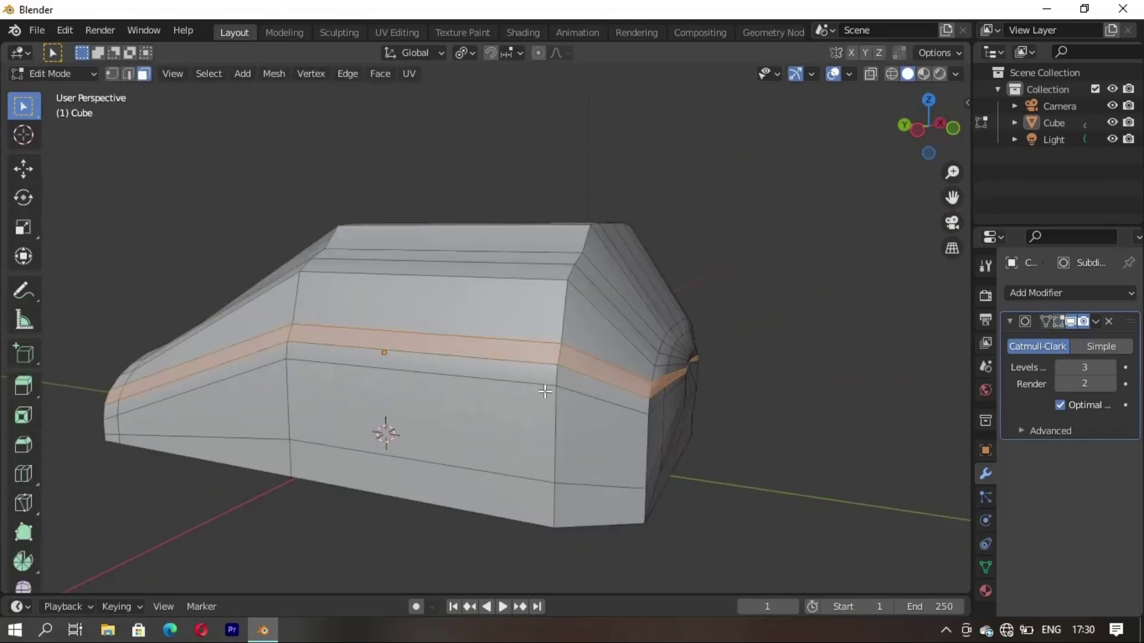
pyautogui.moveTo(523, 391); pyautogui.dragTo(370, 377, button='middle')
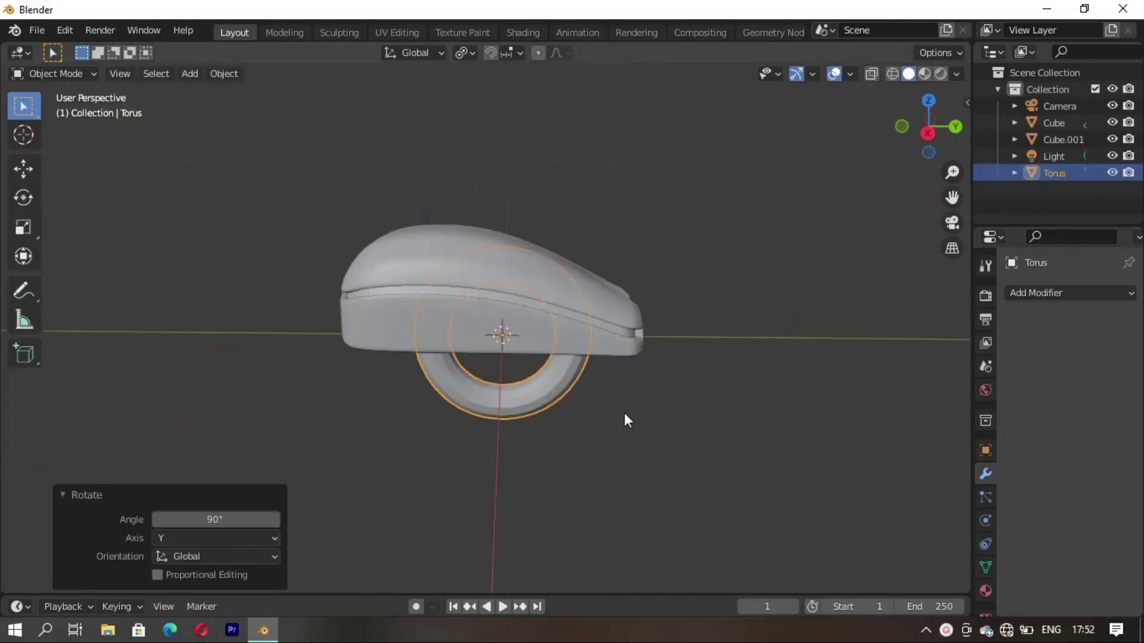
pyautogui.moveTo(625, 420)
pyautogui.mouseDown(button='middle')
pyautogui.moveTo(488, 413)
pyautogui.moveTo(496, 457)
pyautogui.mouseUp(button='middle')
# Step: Scale the torus to 0.462 and give it a level 3 Subdivision Surface modifier
pyautogui.click(482, 409)
pyautogui.rightClick(681, 239)
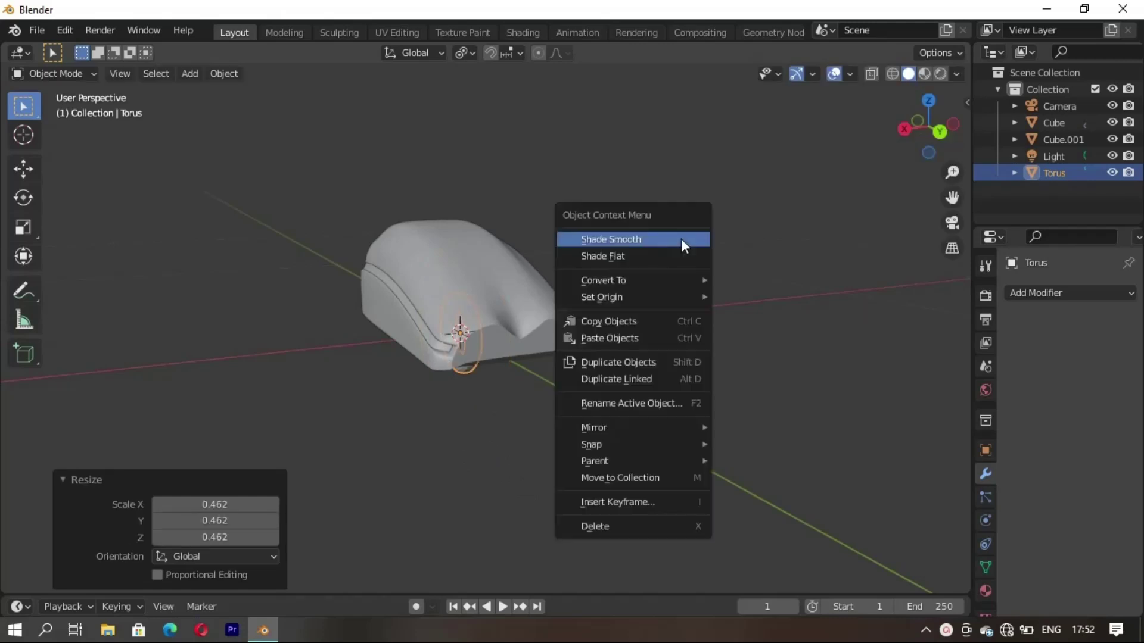
pyautogui.moveTo(501, 380); pyautogui.dragTo(434, 413, button='middle')
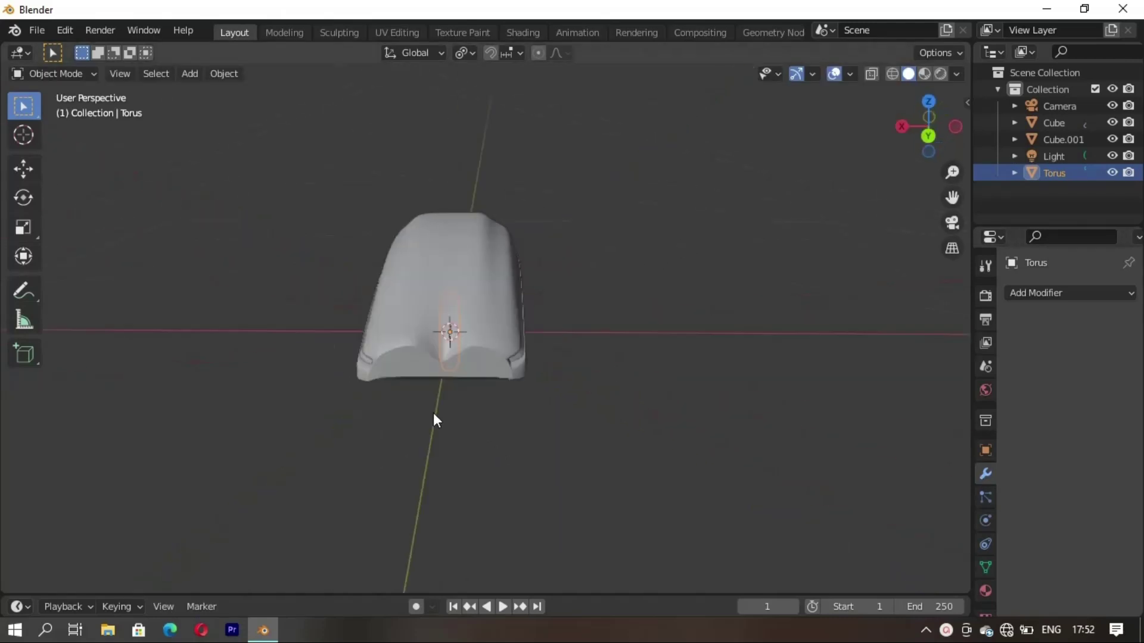
pyautogui.click(1040, 293)
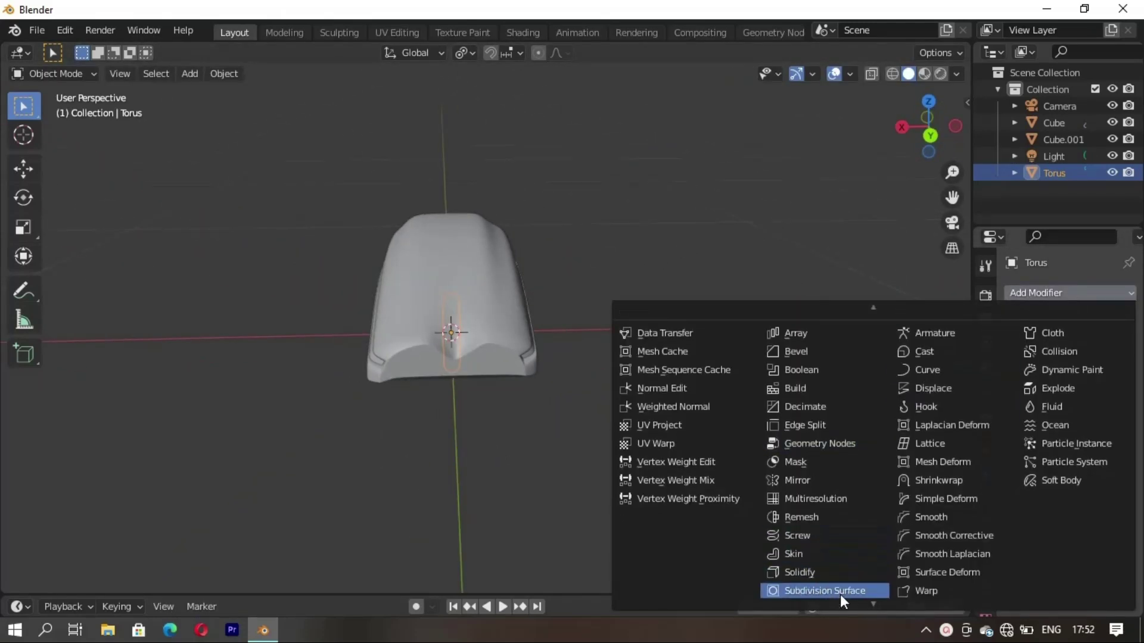
pyautogui.click(840, 593)
pyautogui.click(1109, 366)
pyautogui.click(1109, 367)
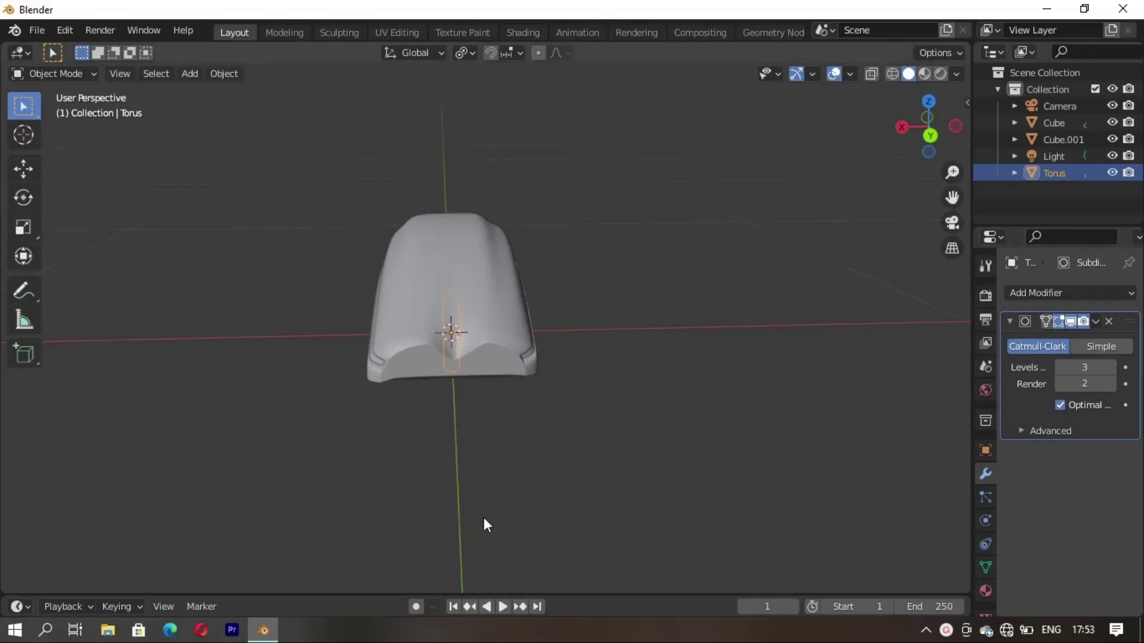
# Step: Enter Edit Mode on the torus and select all its geometry
pyautogui.press('g')
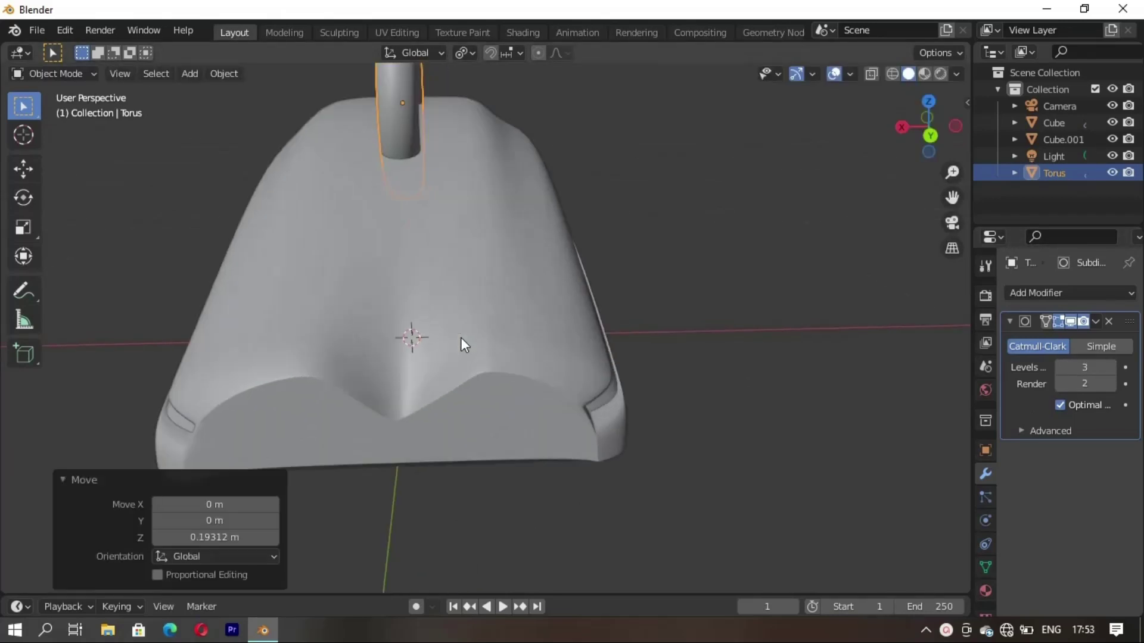
pyautogui.press('Tab')
pyautogui.moveTo(461, 337)
pyautogui.mouseDown(button='middle')
pyautogui.moveTo(562, 352)
pyautogui.moveTo(466, 333)
pyautogui.mouseUp(button='middle')
pyautogui.hotkey('alt', 'a')
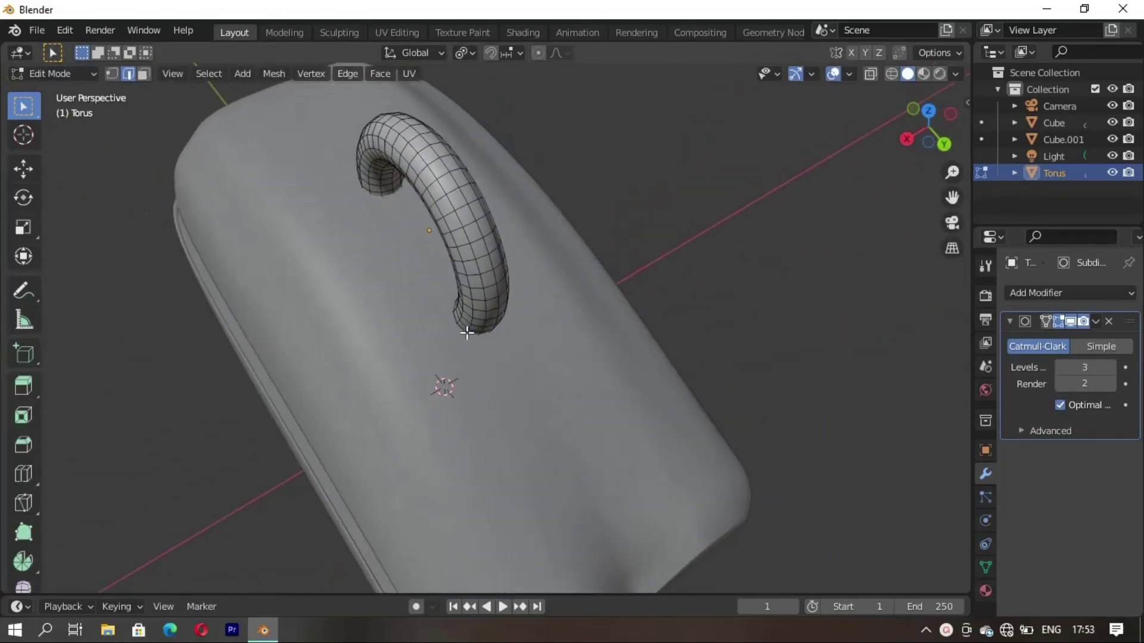
pyautogui.moveTo(578, 331)
pyautogui.mouseDown(button='middle')
pyautogui.moveTo(536, 416)
pyautogui.moveTo(530, 402)
pyautogui.mouseUp(button='middle')
pyautogui.press('a')
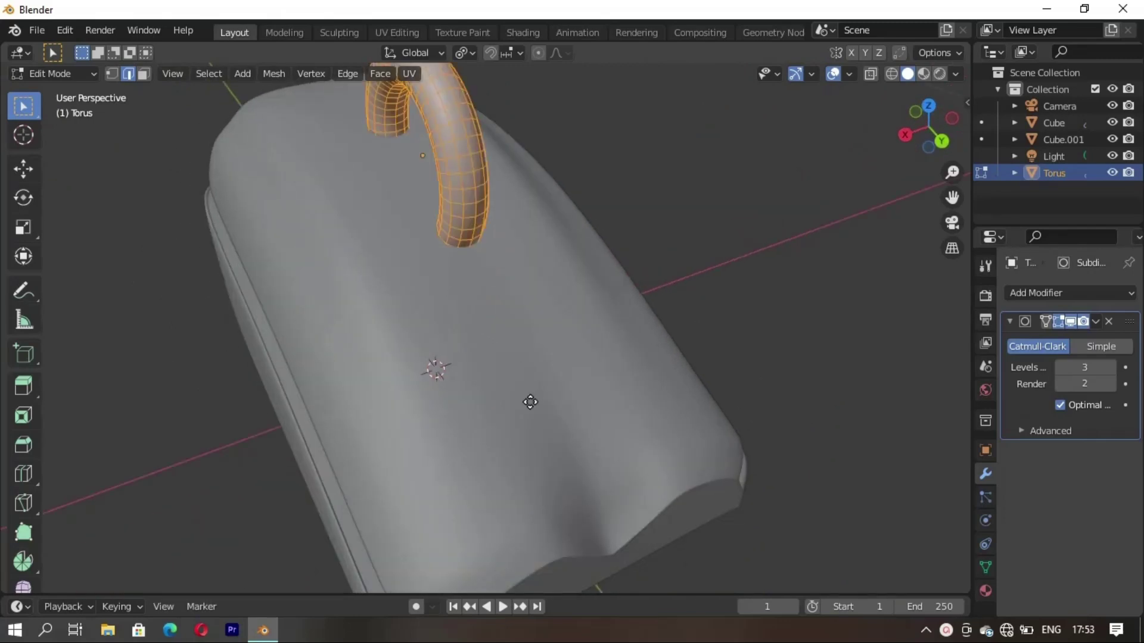
# Step: Move the torus geometry along Y, then lower it along Z into the mouse body
pyautogui.press('g')
pyautogui.press('y')
pyautogui.click(621, 590)
pyautogui.moveTo(621, 590)
pyautogui.mouseDown(button='middle')
pyautogui.moveTo(622, 445)
pyautogui.moveTo(554, 374)
pyautogui.mouseUp(button='middle')
pyautogui.press('g')
pyautogui.press('z')
pyautogui.click(570, 430)
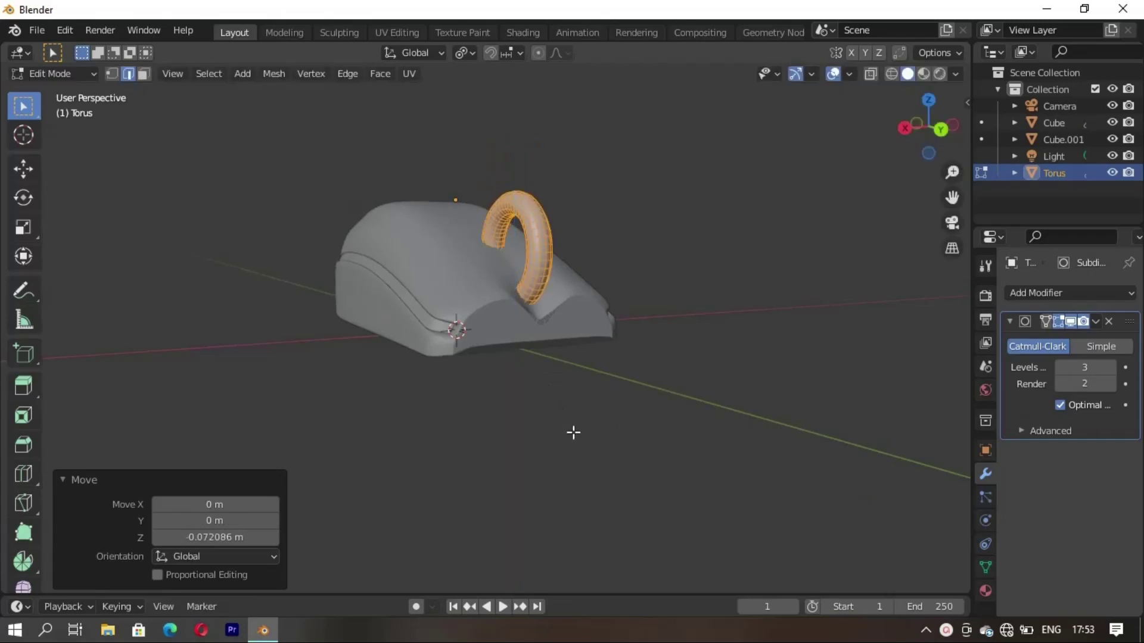
# Step: Shrink the torus geometry to 0.557
pyautogui.press('s')
pyautogui.click(525, 379)
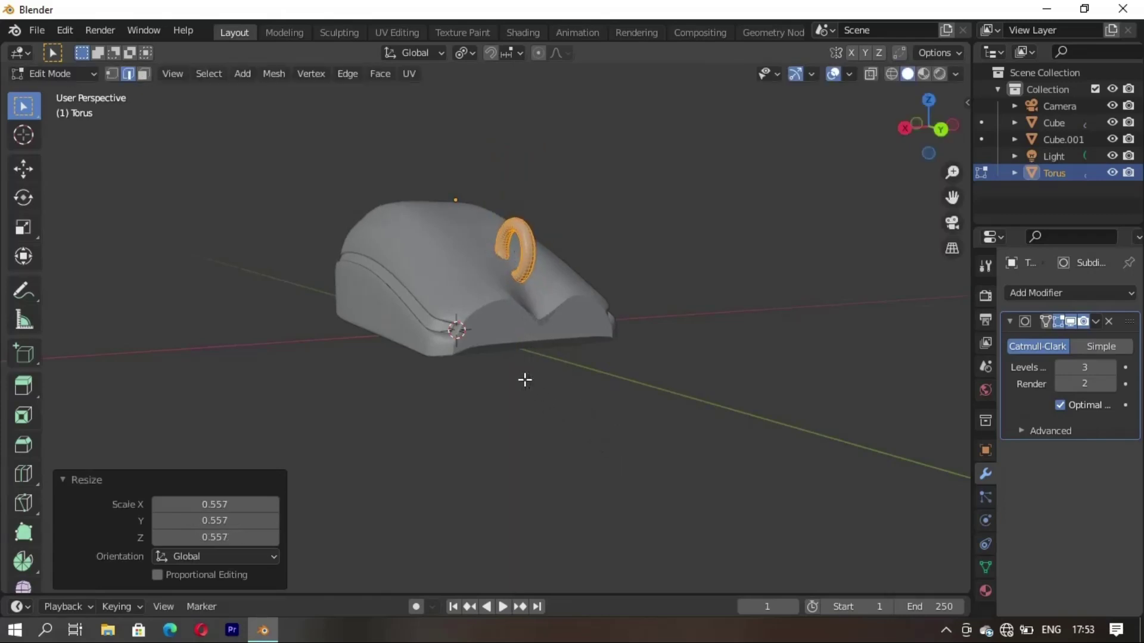
pyautogui.scroll(3, 617, 314)
pyautogui.scroll(2, 597, 372)
pyautogui.moveTo(597, 373)
pyautogui.mouseDown(button='middle')
pyautogui.moveTo(549, 429)
pyautogui.moveTo(599, 425)
pyautogui.mouseUp(button='middle')
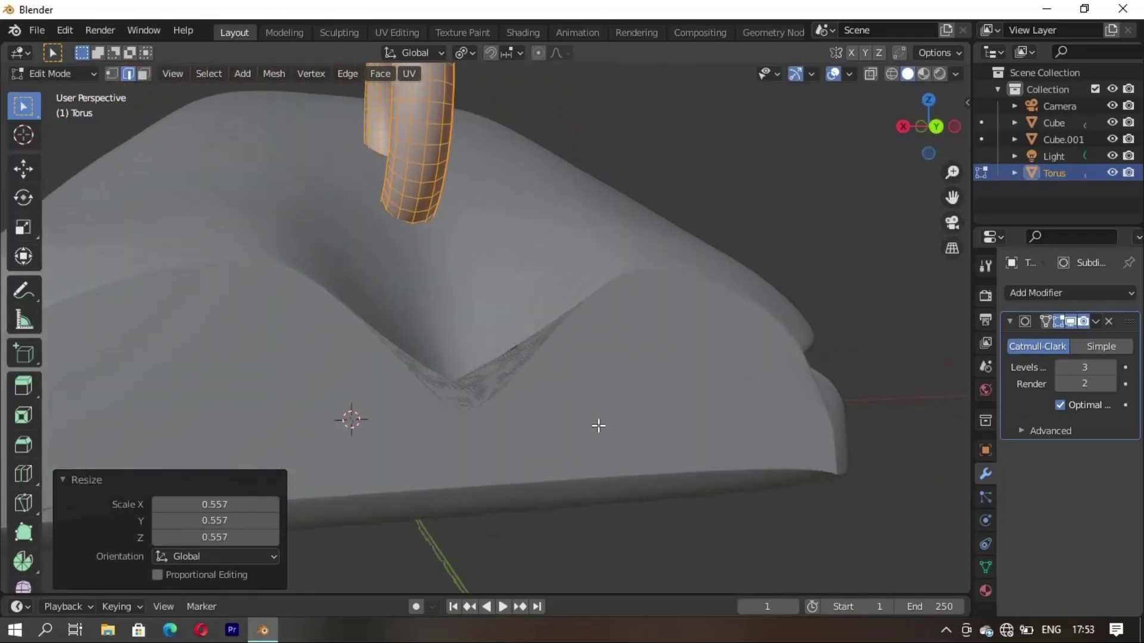
pyautogui.keyDown('shift'); pyautogui.moveTo(538, 374); pyautogui.dragTo(608, 444, button='middle'); pyautogui.keyUp('shift')
# Step: Sink the torus further into the body's front and return to Object Mode
pyautogui.press('g')
pyautogui.press('z')
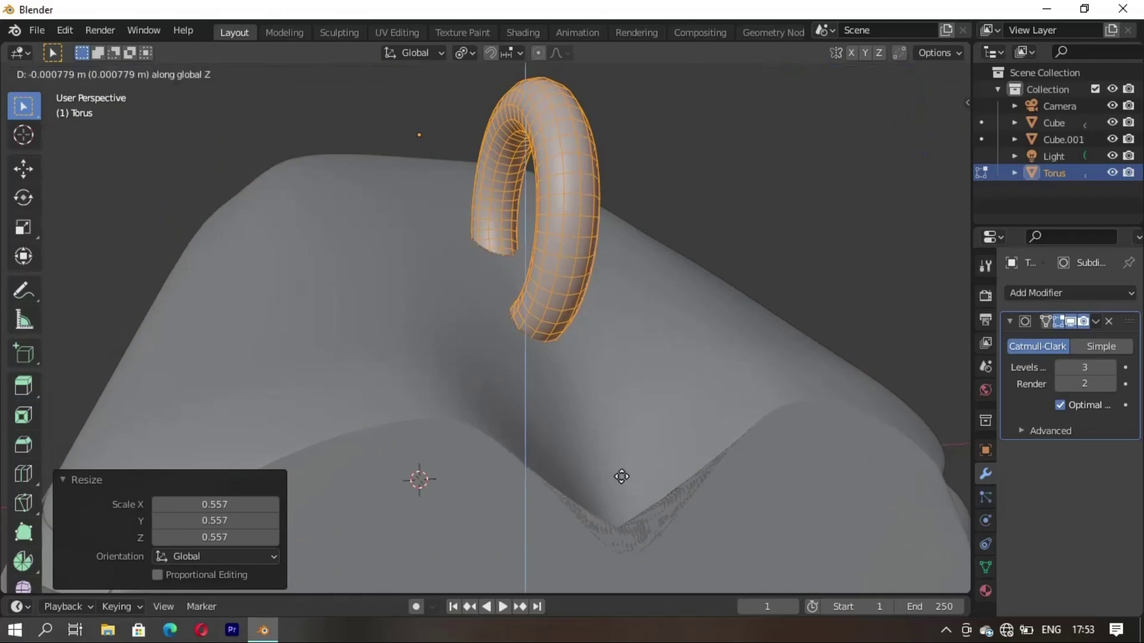
pyautogui.click(613, 544)
pyautogui.moveTo(684, 593)
pyautogui.mouseDown(button='middle')
pyautogui.moveTo(567, 470)
pyautogui.moveTo(716, 374)
pyautogui.mouseUp(button='middle')
pyautogui.click(716, 374)
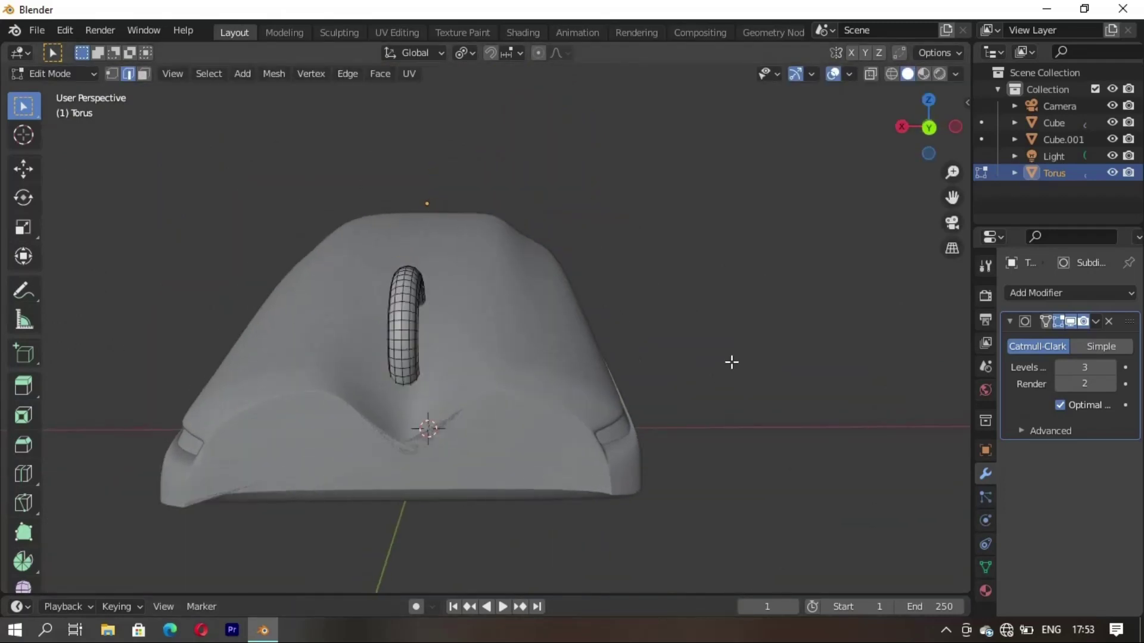
pyautogui.press('Tab')
# Step: Select the torus and scale it down to 0.478
pyautogui.moveTo(777, 291)
pyautogui.mouseDown(button='middle')
pyautogui.moveTo(567, 425)
pyautogui.moveTo(675, 499)
pyautogui.mouseUp(button='middle')
pyautogui.click(684, 460)
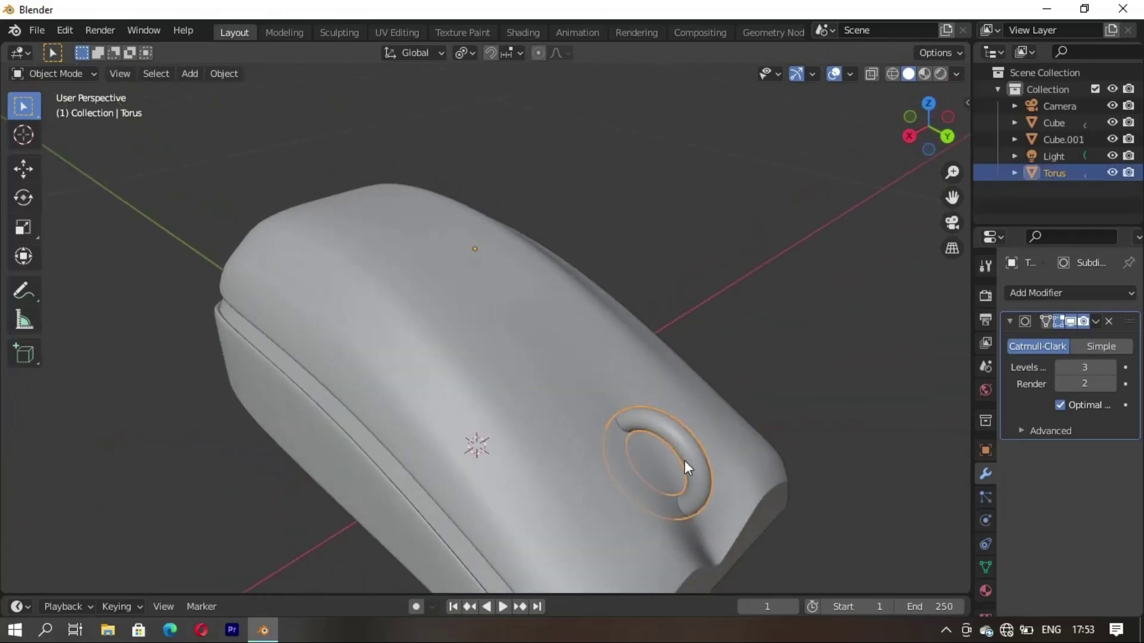
pyautogui.press('s')
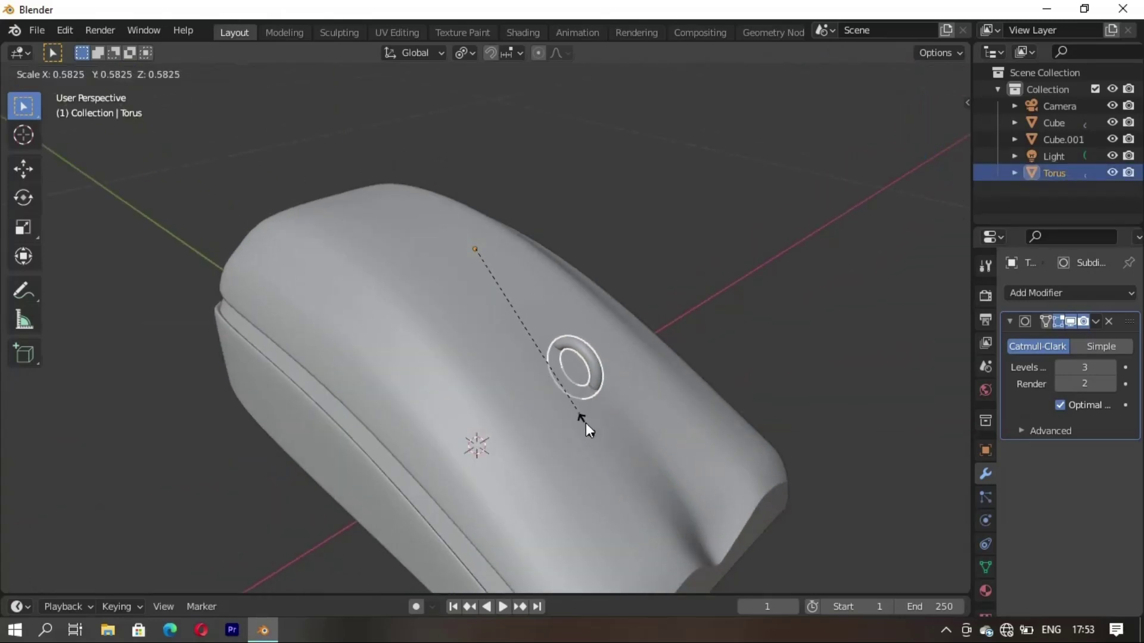
pyautogui.click(559, 398)
pyautogui.moveTo(559, 399); pyautogui.dragTo(563, 407, button='middle')
# Step: Shift the torus along Y and check it in front and right orthographic views
pyautogui.press('g')
pyautogui.press('y')
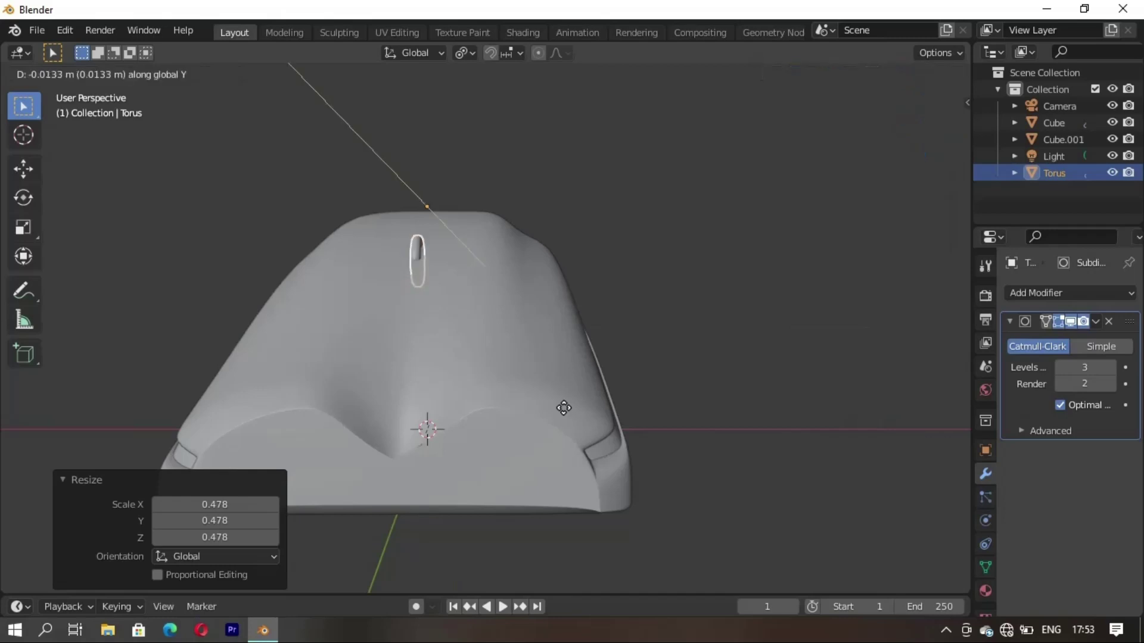
pyautogui.click(535, 380)
pyautogui.press('KP_1')
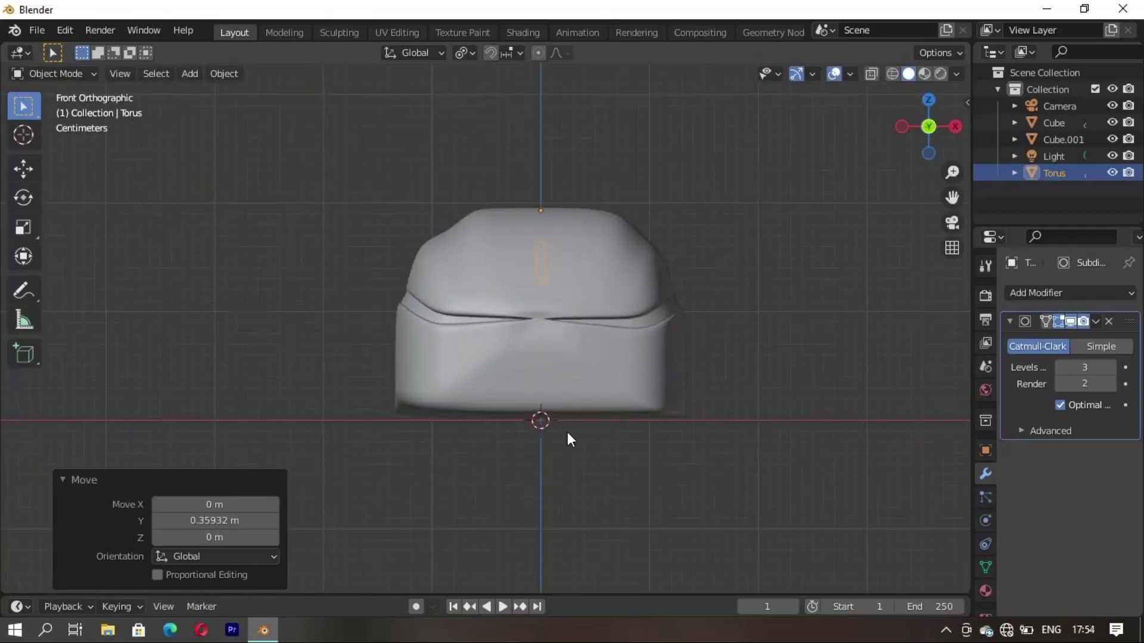
pyautogui.press('KP_3')
pyautogui.scroll(-3, 568, 435)
# Step: Lower the torus along Z onto the top of the mouse
pyautogui.press('g')
pyautogui.press('y')
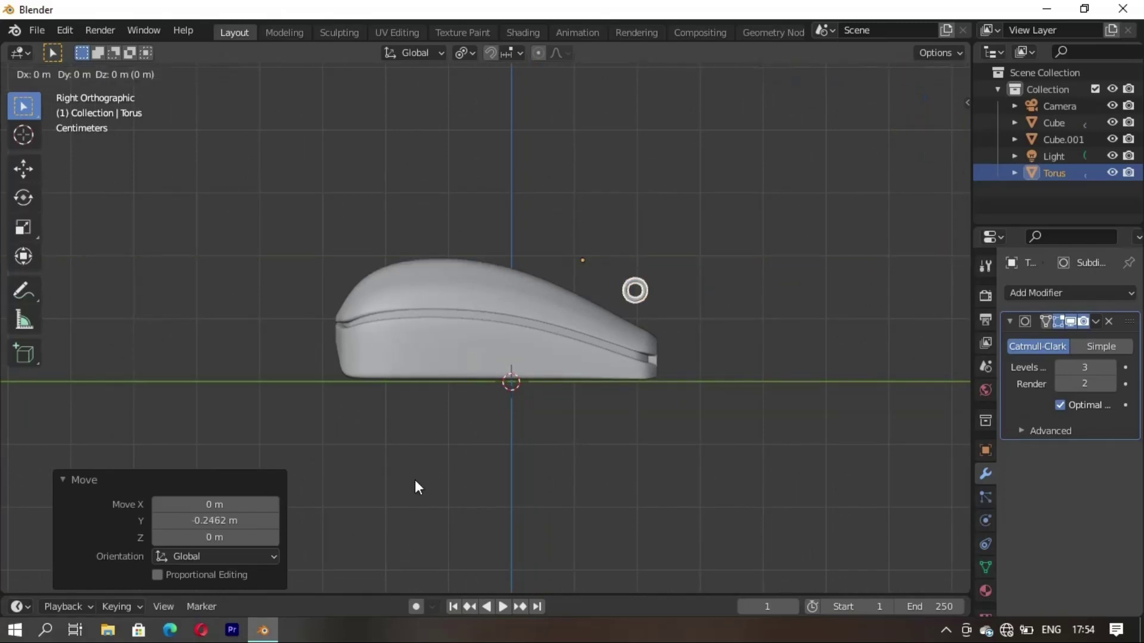
pyautogui.press('z')
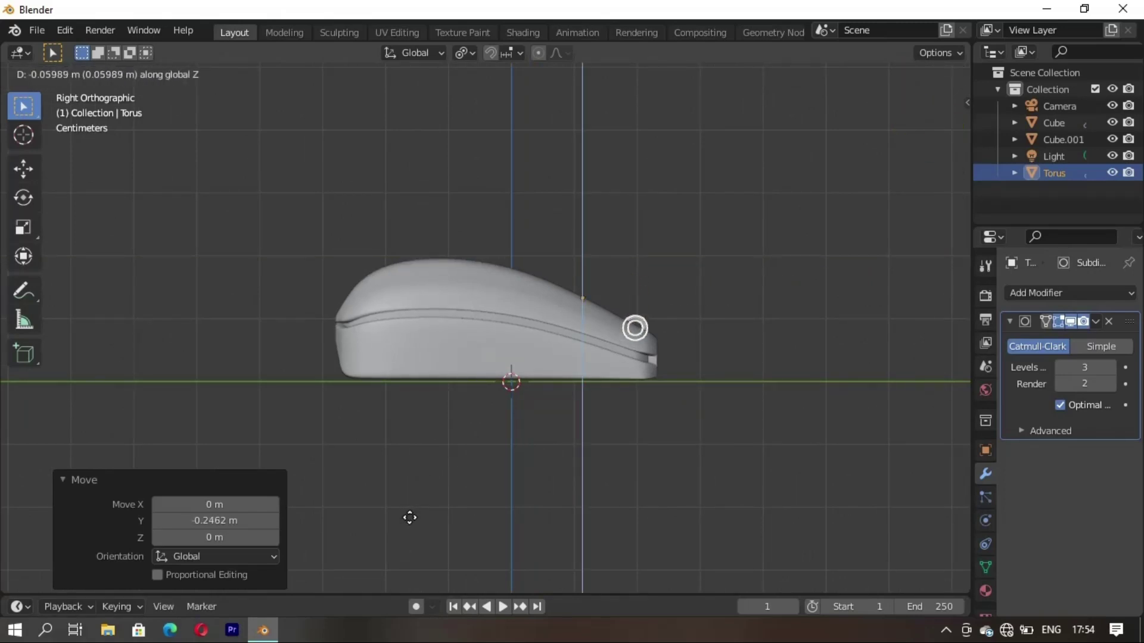
pyautogui.click(411, 517)
pyautogui.moveTo(584, 464)
pyautogui.mouseDown(button='middle')
pyautogui.moveTo(725, 409)
pyautogui.moveTo(580, 416)
pyautogui.moveTo(526, 370)
pyautogui.moveTo(530, 393)
pyautogui.mouseUp(button='middle')
# Step: Fine-tune the torus position with a small Y shift and slight Z raise
pyautogui.press('g')
pyautogui.press('y')
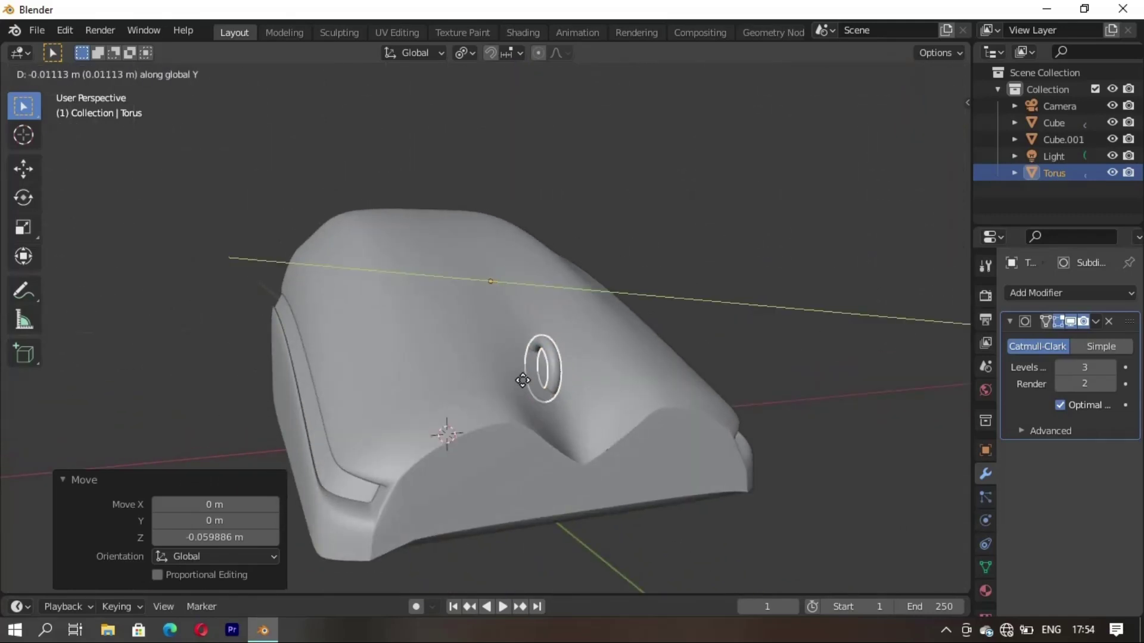
pyautogui.click(521, 378)
pyautogui.press('g')
pyautogui.press('z')
pyautogui.click(521, 369)
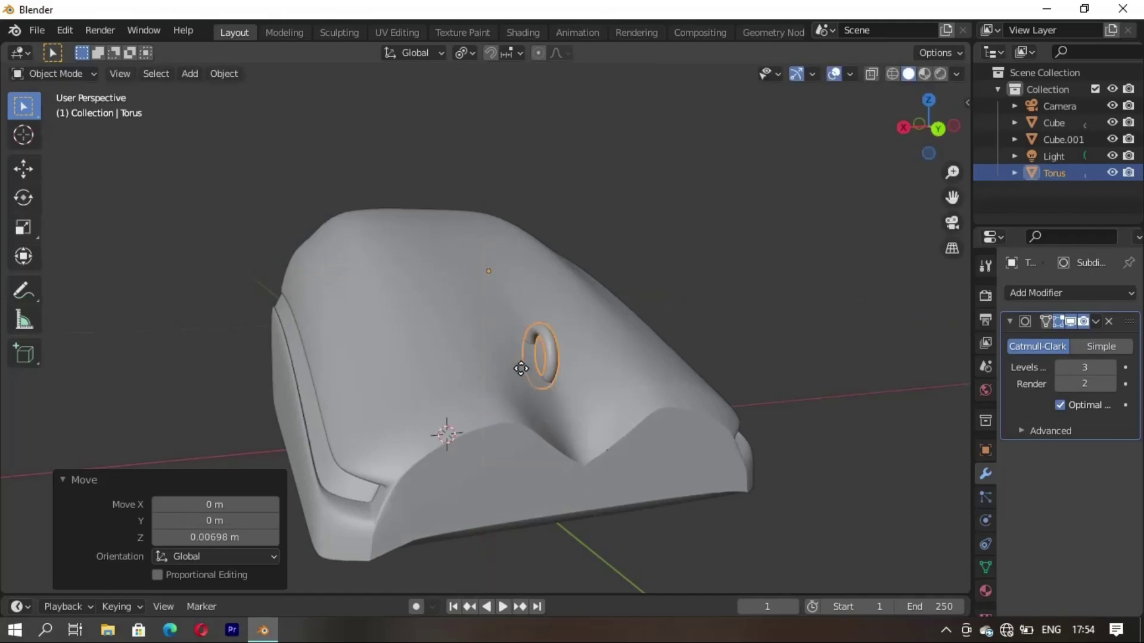
pyautogui.hotkey('alt', 'a')
# Step: Narrow the torus wheel by scaling it along the X axis
pyautogui.click(548, 347)
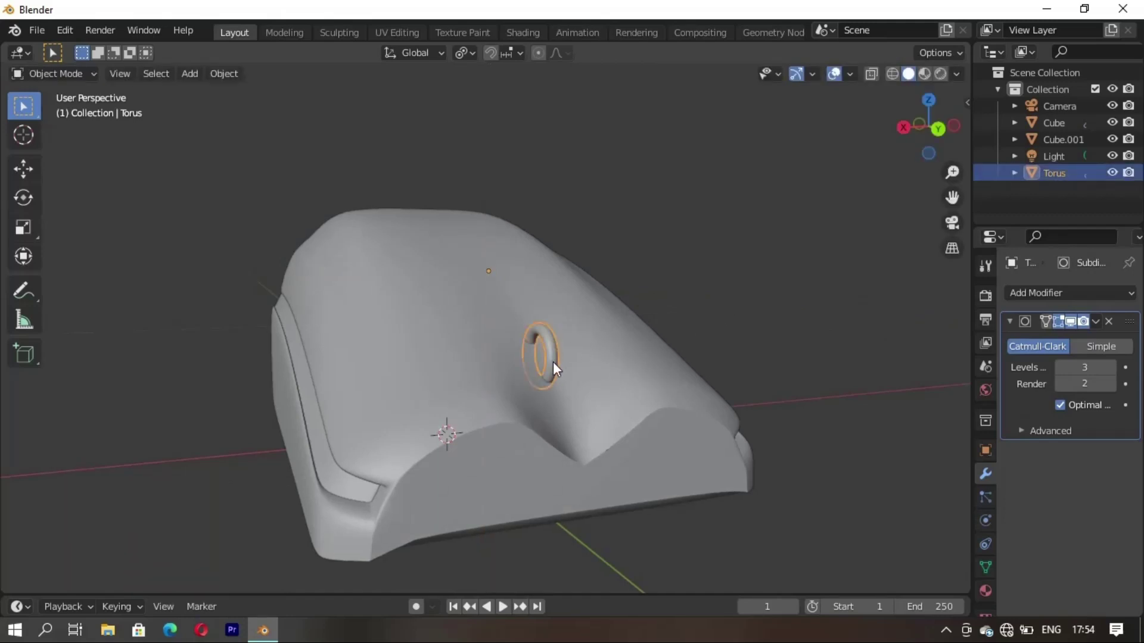
pyautogui.press('s')
pyautogui.press('x')
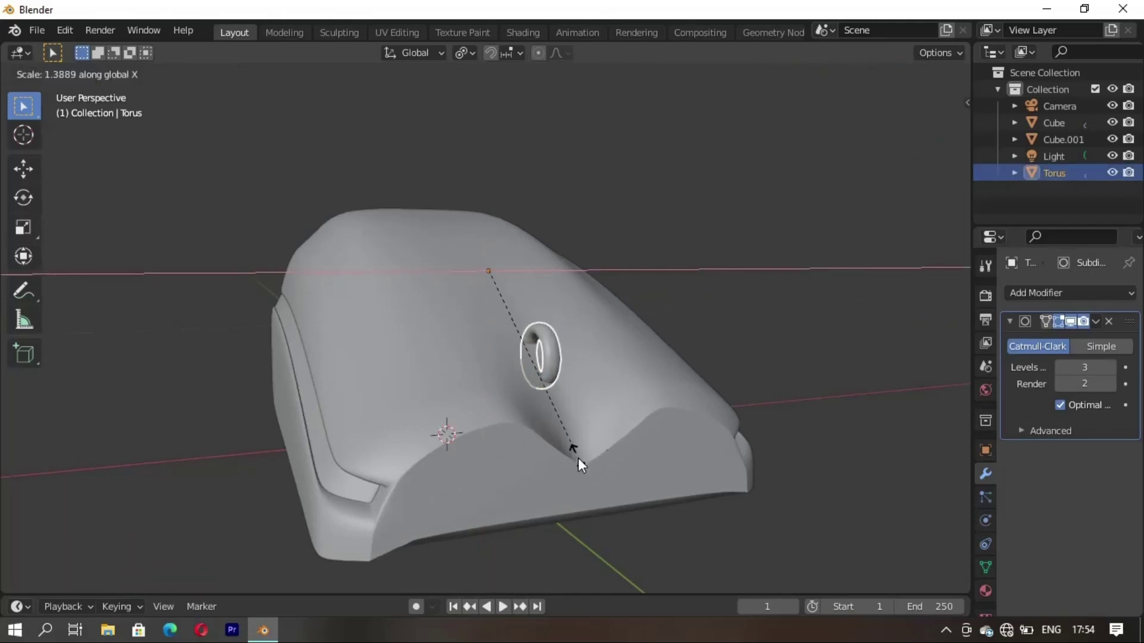
pyautogui.click(584, 472)
pyautogui.hotkey('alt', 'a')
pyautogui.moveTo(746, 312)
pyautogui.mouseDown(button='middle')
pyautogui.moveTo(509, 400)
pyautogui.moveTo(320, 444)
pyautogui.moveTo(244, 430)
pyautogui.moveTo(253, 394)
pyautogui.moveTo(429, 367)
pyautogui.mouseUp(button='middle')
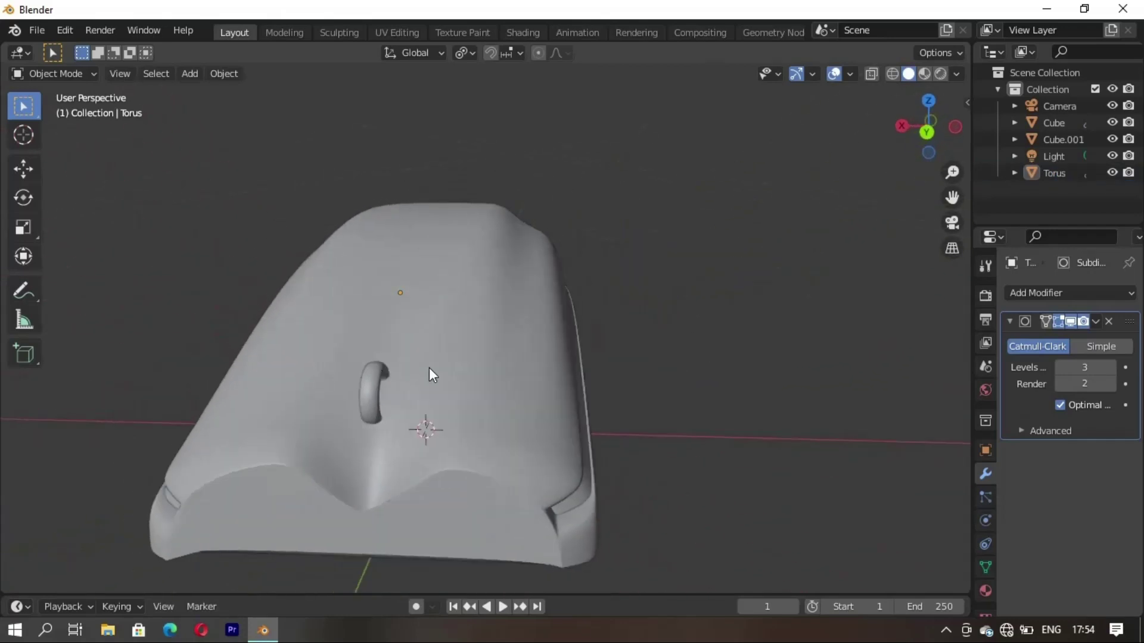
pyautogui.click(406, 438)
pyautogui.press('Tab')
pyautogui.moveTo(379, 427); pyautogui.dragTo(447, 423, button='middle')
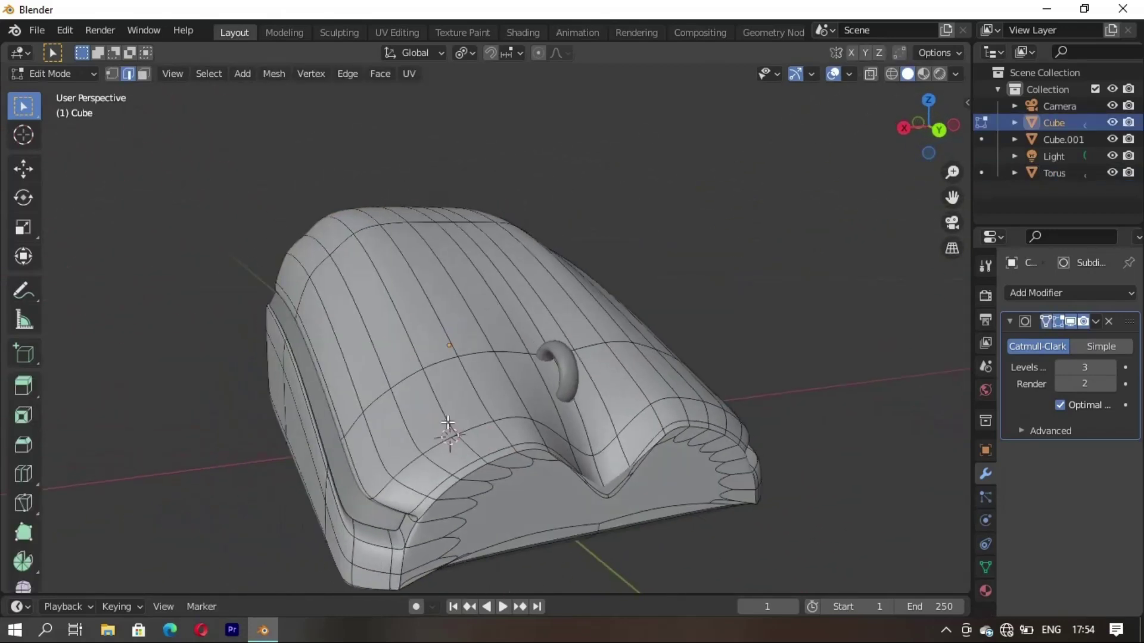
pyautogui.moveTo(545, 386)
pyautogui.mouseDown(button='middle')
pyautogui.moveTo(588, 395)
pyautogui.moveTo(506, 356)
pyautogui.moveTo(469, 291)
pyautogui.moveTo(439, 309)
pyautogui.mouseUp(button='middle')
pyautogui.press('KP_Divide')
pyautogui.scroll(5, 506, 357)
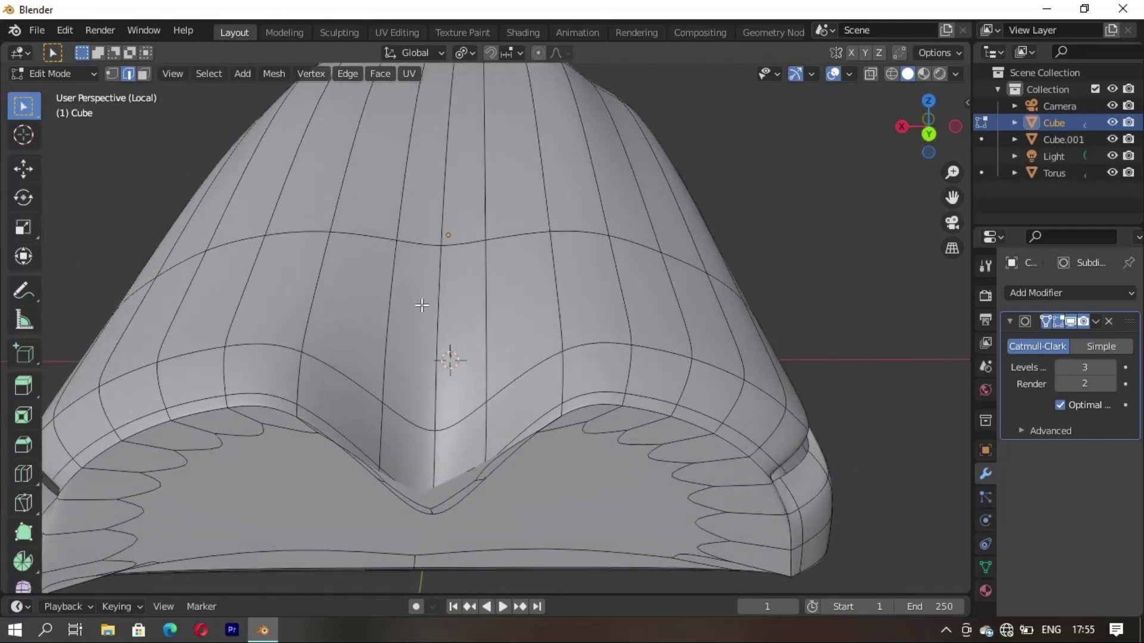
pyautogui.press('KP_Divide')
pyautogui.scroll(3, 459, 302)
pyautogui.moveTo(460, 302)
pyautogui.mouseDown(button='middle')
pyautogui.moveTo(540, 443)
pyautogui.moveTo(357, 391)
pyautogui.mouseUp(button='middle')
pyautogui.press('Tab')
# Step: Nudge the torus wheel -0.0046 m along X to centre it
pyautogui.click(360, 386)
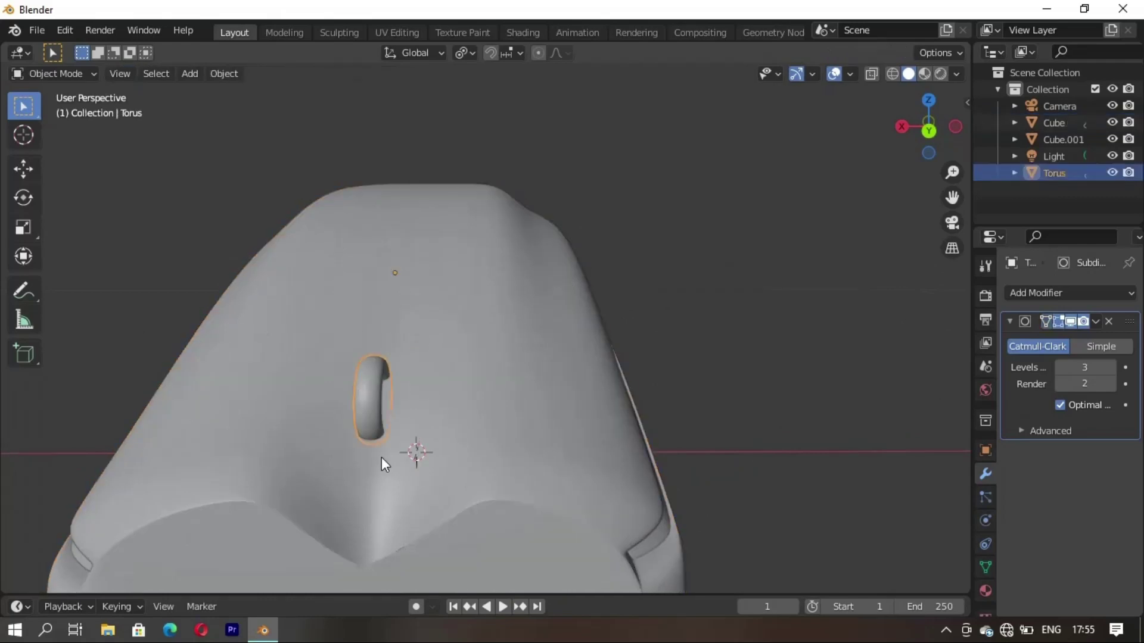
pyautogui.press('g')
pyautogui.press('y')
pyautogui.press('x')
pyautogui.click(410, 452)
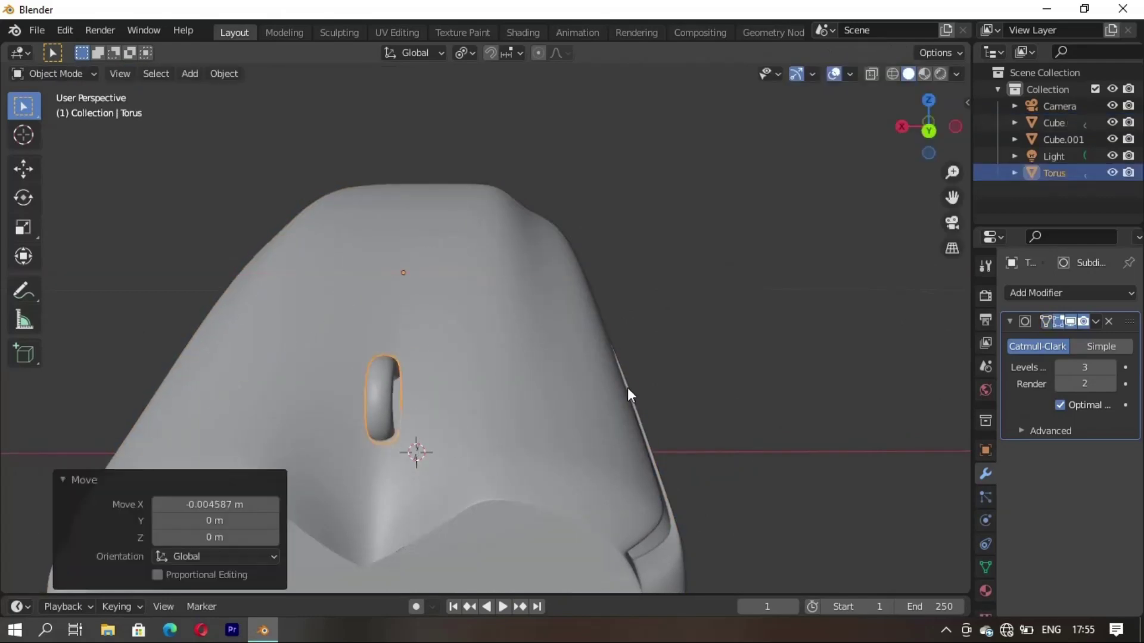
pyautogui.click(708, 355)
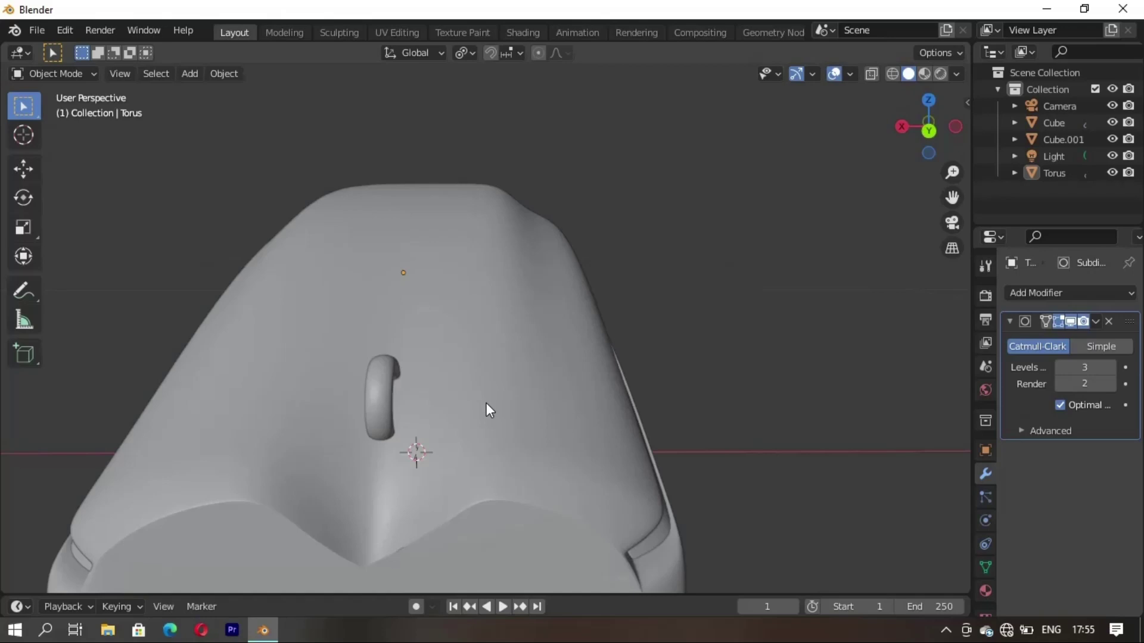
# Step: Check the torus in local view, then open the mouse body Cube in Edit Mode
pyautogui.press('Tab')
pyautogui.moveTo(450, 440)
pyautogui.mouseDown(button='middle')
pyautogui.moveTo(475, 416)
pyautogui.moveTo(493, 446)
pyautogui.mouseUp(button='middle')
pyautogui.press('KP_Divide')
pyautogui.press('KP_Divide')
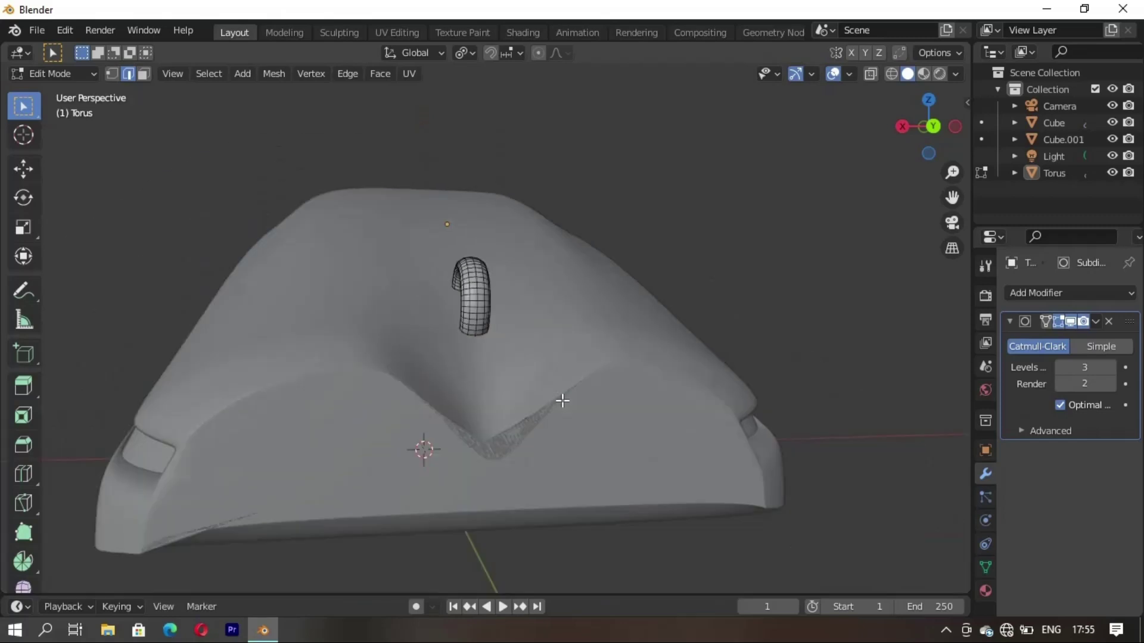
pyautogui.press('Tab')
pyautogui.click(638, 292)
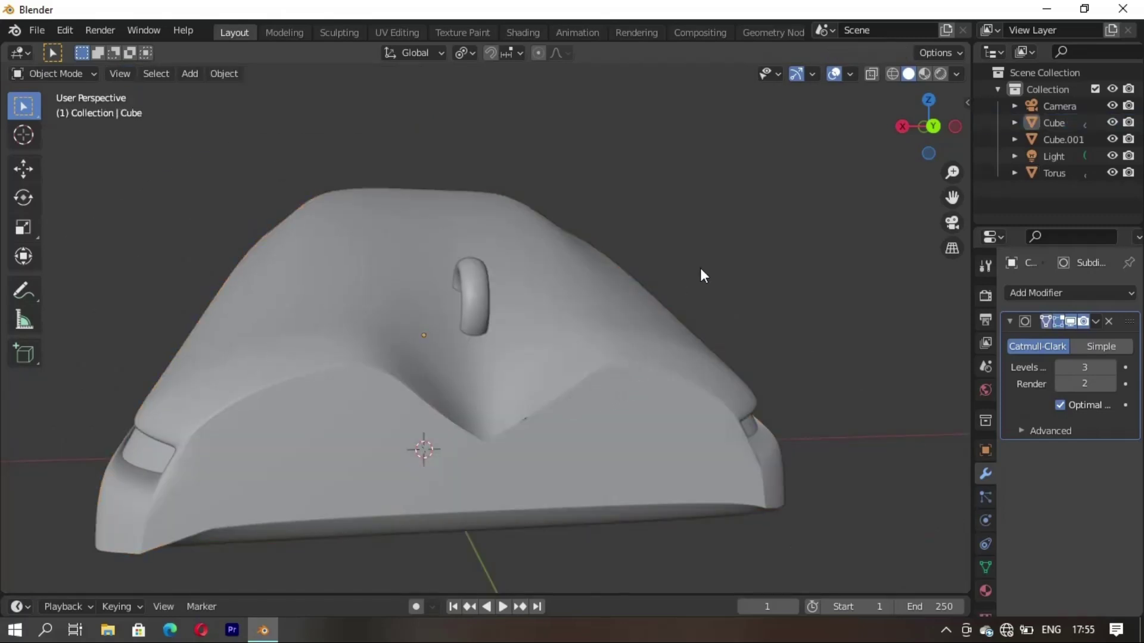
pyautogui.moveTo(595, 335)
pyautogui.mouseDown(button='middle')
pyautogui.moveTo(540, 339)
pyautogui.moveTo(502, 401)
pyautogui.moveTo(653, 409)
pyautogui.moveTo(454, 359)
pyautogui.mouseUp(button='middle')
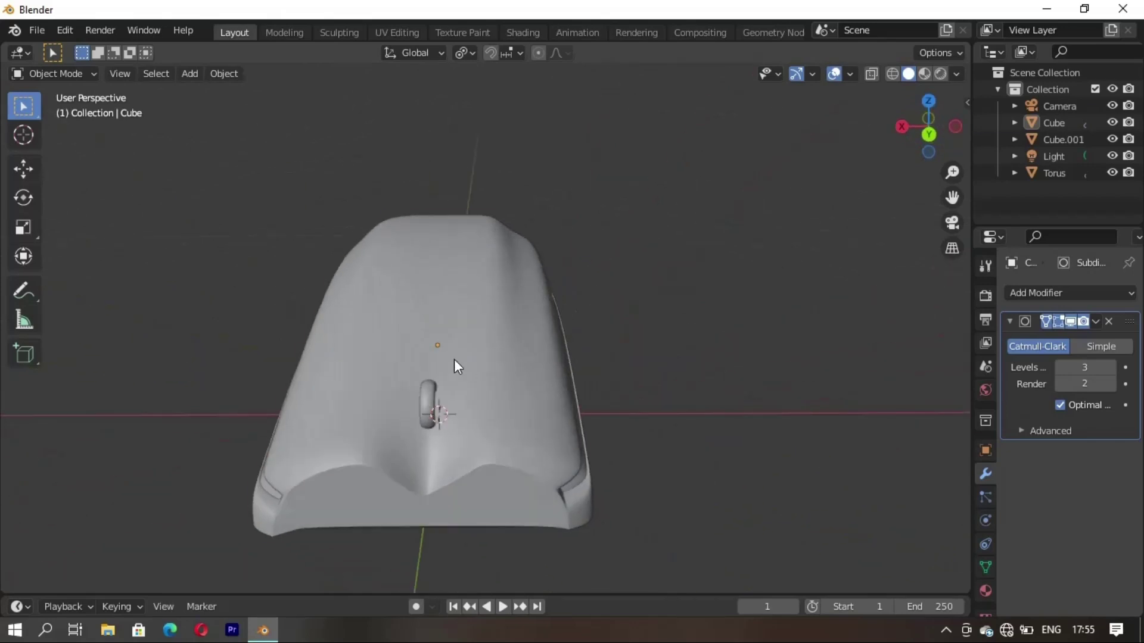
pyautogui.press('Tab')
pyautogui.scroll(3, 431, 410)
pyautogui.moveTo(427, 505); pyautogui.dragTo(432, 338, button='middle')
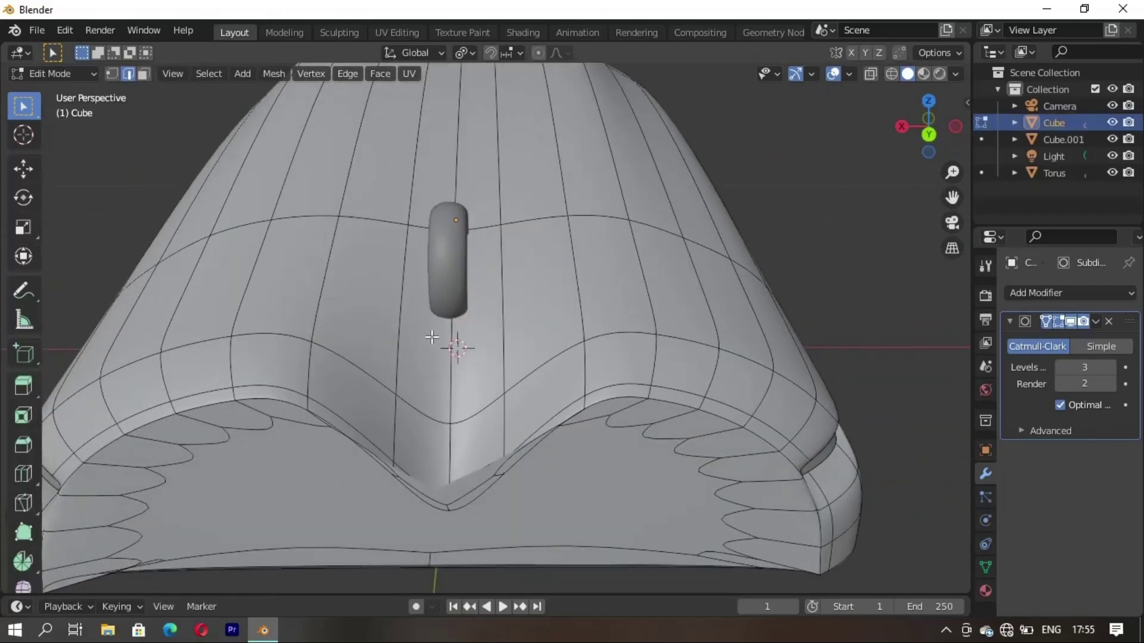
# Step: Shift the torus wheel slightly along Y and deselect it
pyautogui.moveTo(432, 337)
pyautogui.mouseDown(button='middle')
pyautogui.moveTo(462, 343)
pyautogui.moveTo(488, 275)
pyautogui.moveTo(454, 339)
pyautogui.moveTo(492, 334)
pyautogui.mouseUp(button='middle')
pyautogui.press('Tab')
pyautogui.click(492, 345)
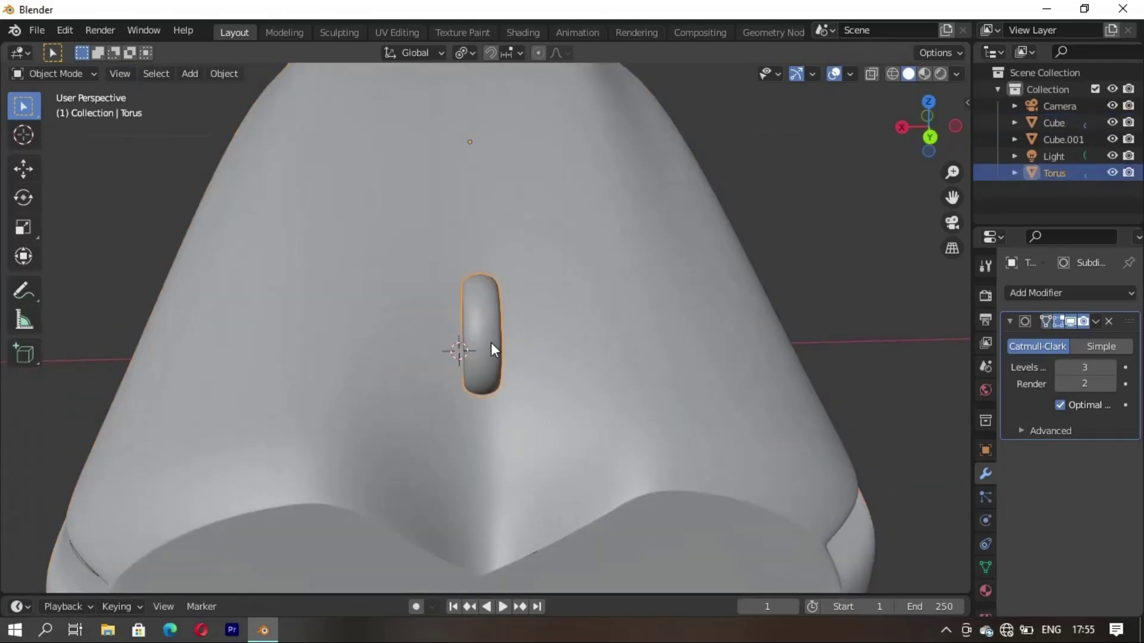
pyautogui.press('g')
pyautogui.press('y')
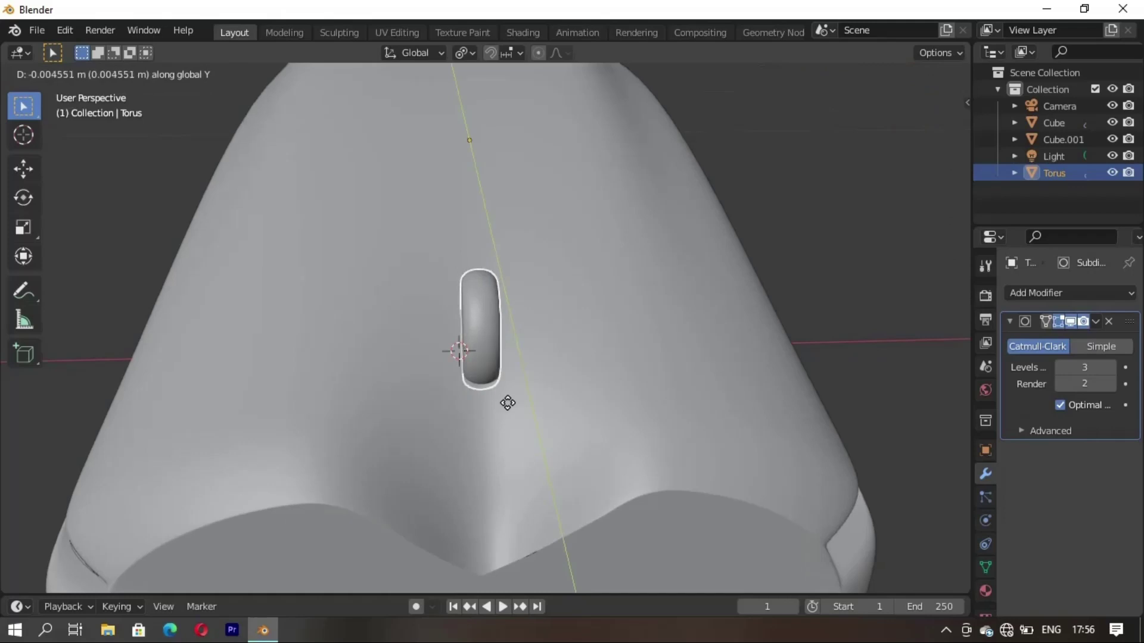
pyautogui.click(507, 403)
pyautogui.click(831, 273)
pyautogui.moveTo(831, 273); pyautogui.dragTo(599, 378, button='middle')
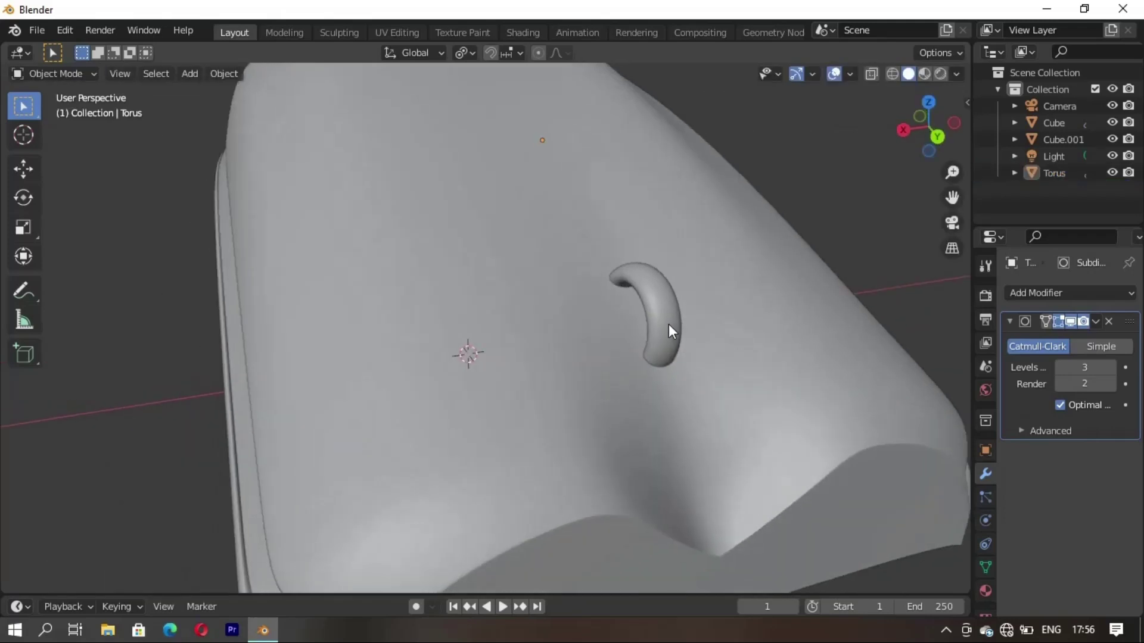
# Step: Loop-cut the mouse body near the wheel, sliding the new loop to factor 0.023
pyautogui.scroll(-3, 757, 296)
pyautogui.moveTo(757, 296)
pyautogui.mouseDown(button='middle')
pyautogui.moveTo(618, 403)
pyautogui.moveTo(682, 362)
pyautogui.moveTo(631, 329)
pyautogui.moveTo(529, 319)
pyautogui.mouseUp(button='middle')
pyautogui.click(617, 332)
pyautogui.press('Tab')
pyautogui.scroll(6, 529, 319)
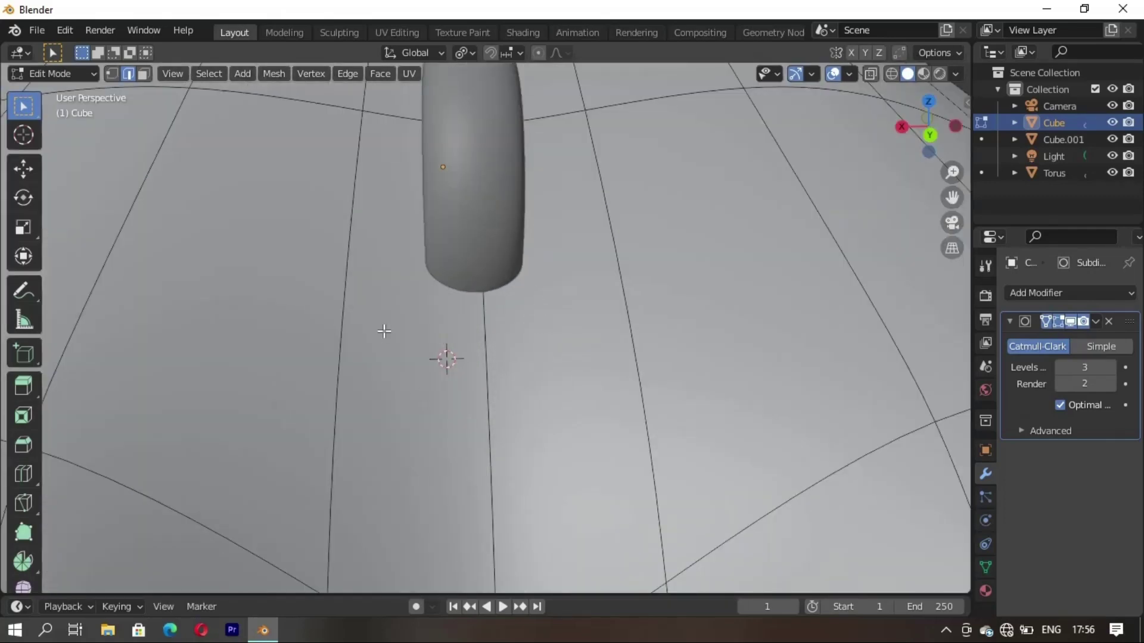
pyautogui.hotkey('ctrl', 'r')
pyautogui.click(351, 301)
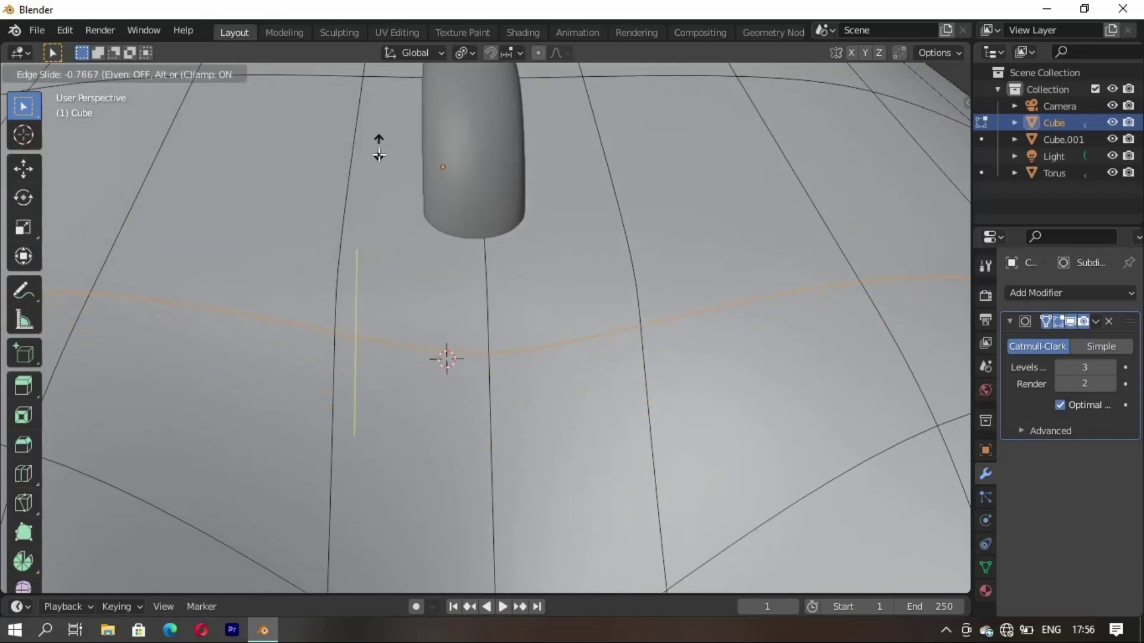
pyautogui.click(374, 265)
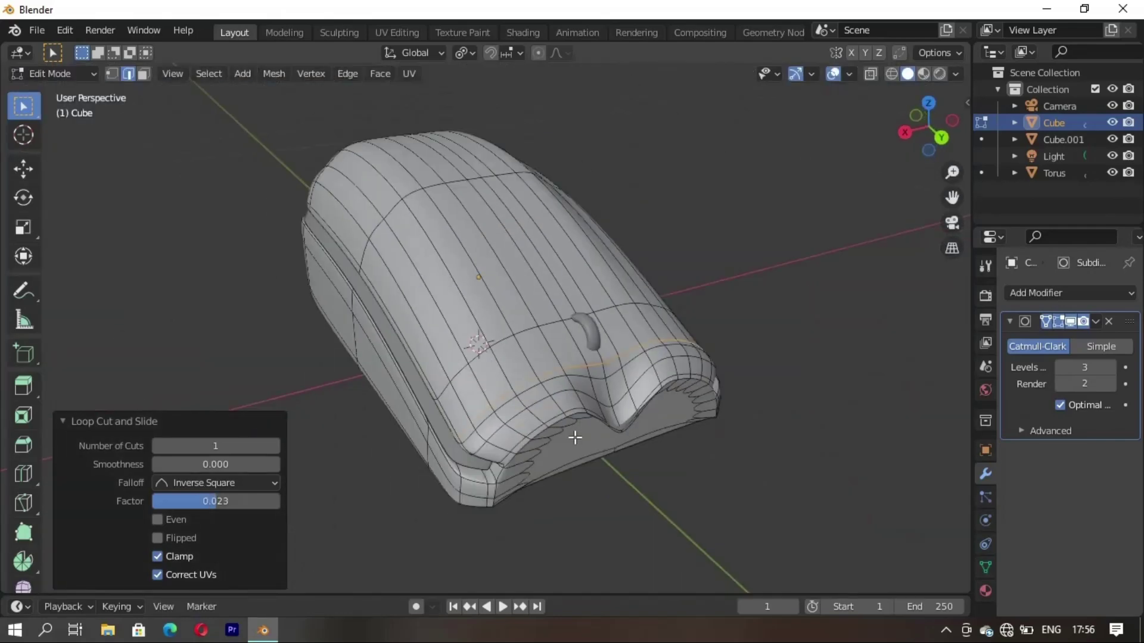
# Step: Preview the smoothed body, then leave Edit Mode with nothing selected
pyautogui.press('Tab')
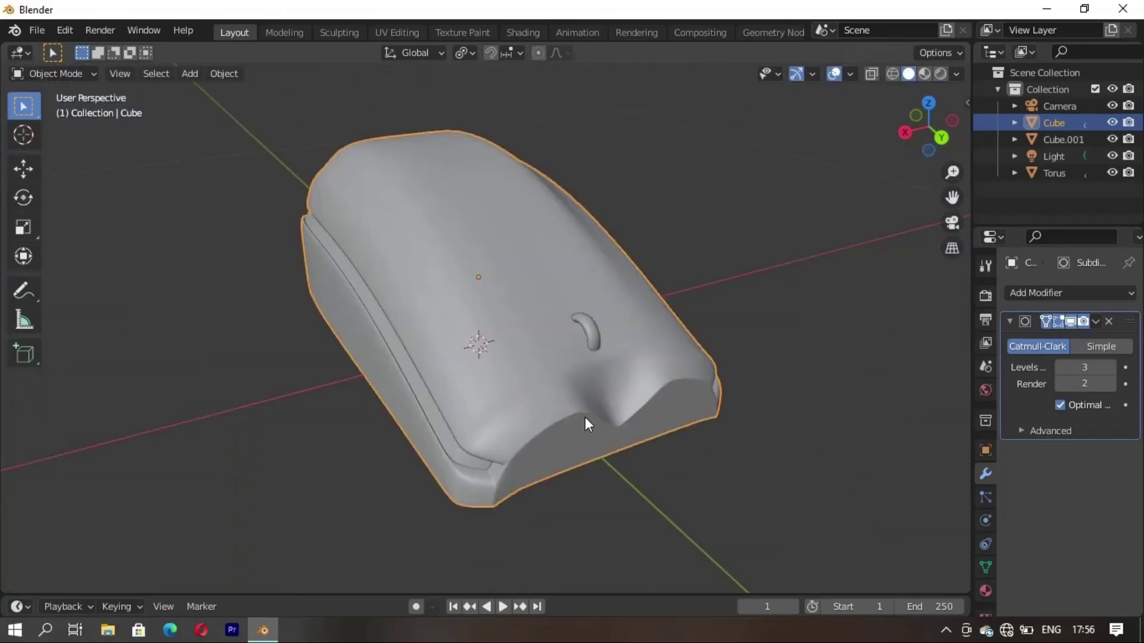
pyautogui.press('Tab')
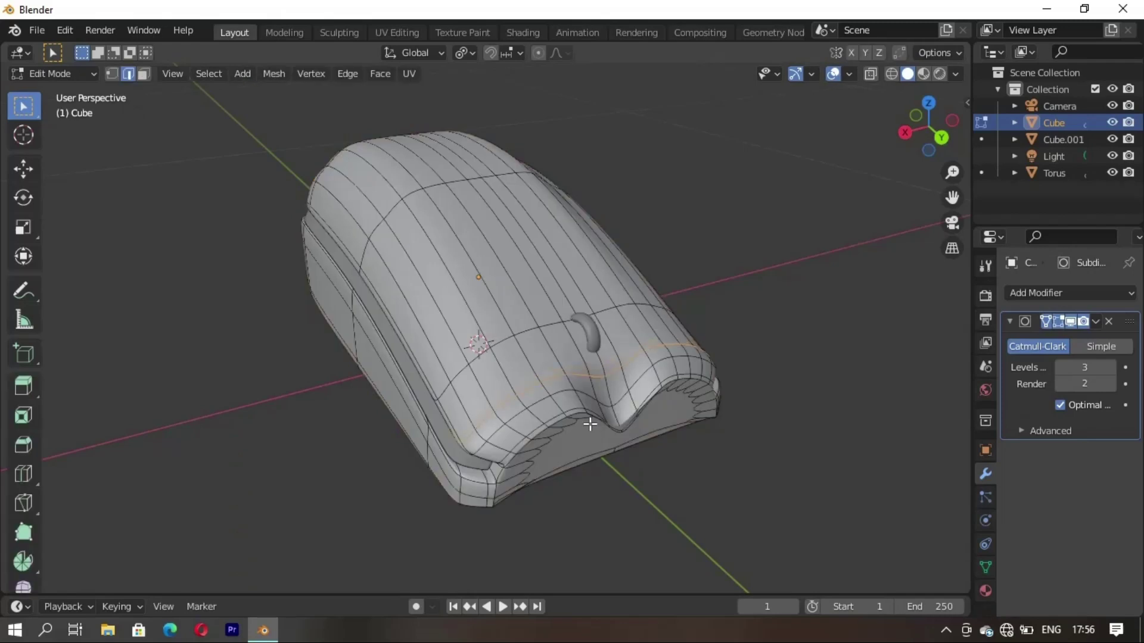
pyautogui.press('Tab')
pyautogui.hotkey('alt', 'a')
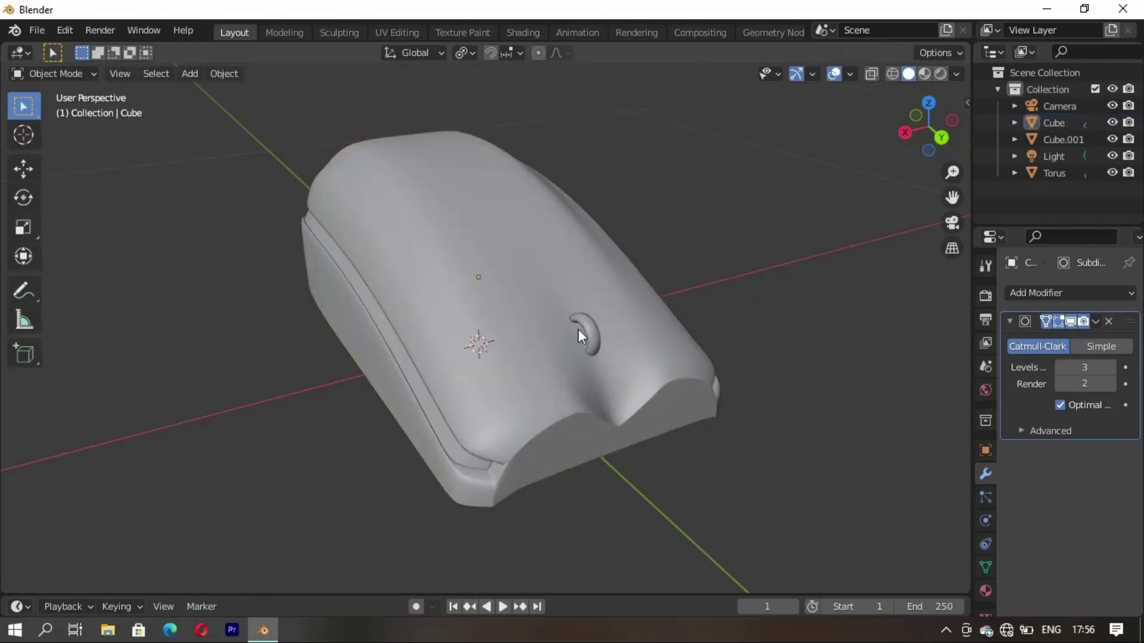
# Step: Nudge the scroll-wheel ring slightly along the Y axis
pyautogui.click(596, 339)
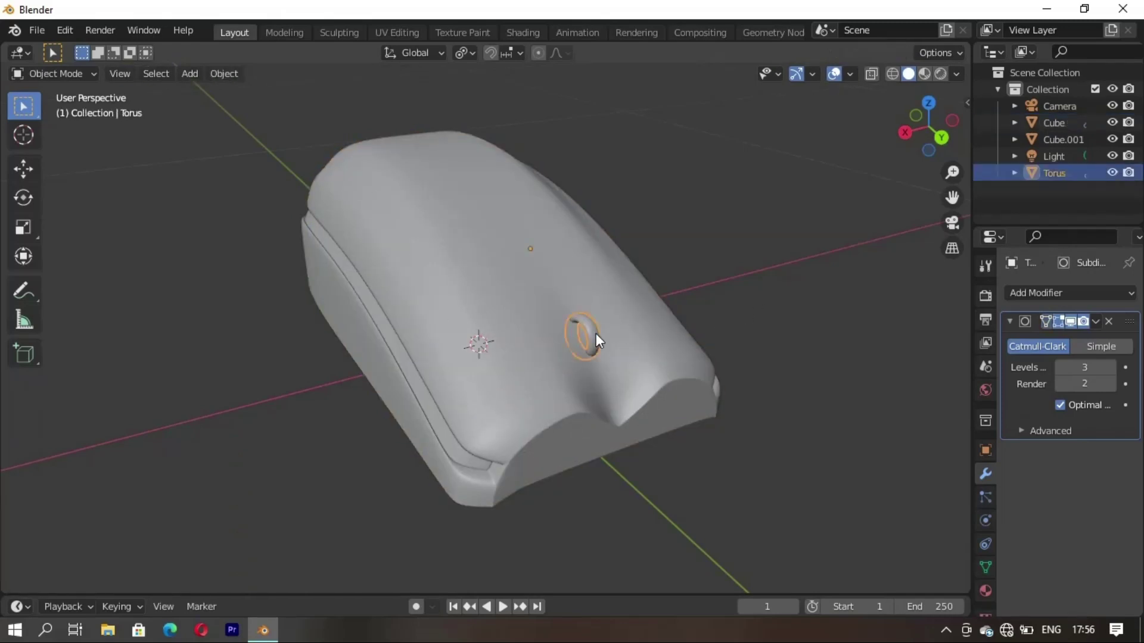
pyautogui.press('g')
pyautogui.press('y')
pyautogui.click(598, 357)
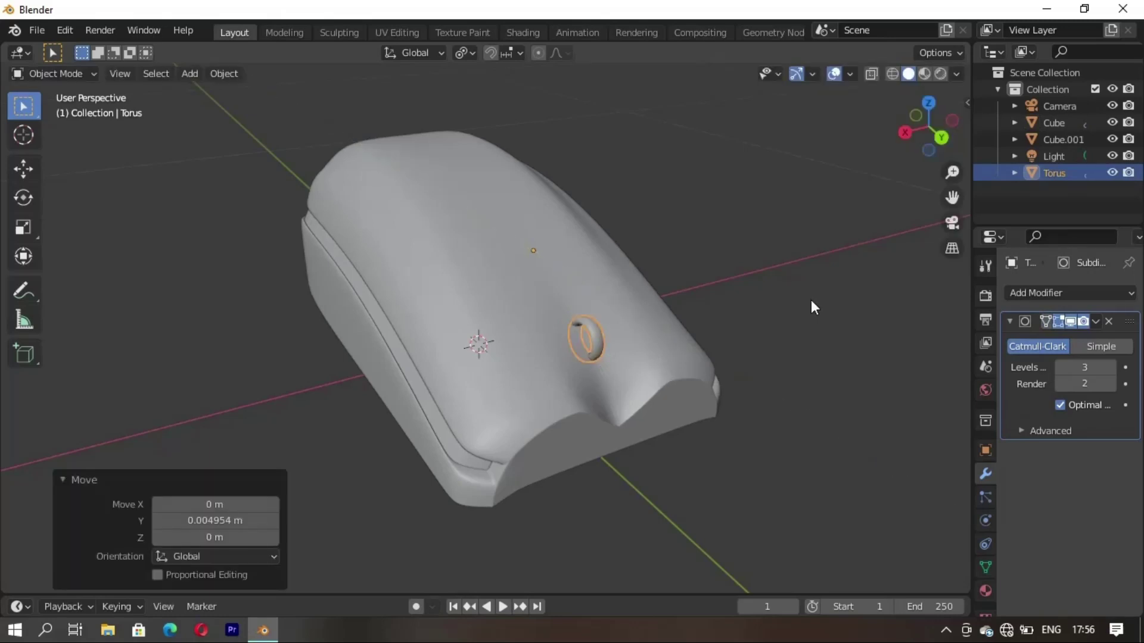
pyautogui.click(810, 299)
pyautogui.scroll(-2, 591, 373)
pyautogui.moveTo(592, 373)
pyautogui.mouseDown(button='middle')
pyautogui.moveTo(455, 391)
pyautogui.moveTo(468, 323)
pyautogui.moveTo(724, 296)
pyautogui.moveTo(548, 356)
pyautogui.moveTo(527, 332)
pyautogui.moveTo(538, 369)
pyautogui.mouseUp(button='middle')
# Step: Put the scroll-wheel ring in Edit Mode and show it alone in local view
pyautogui.click(542, 347)
pyautogui.press('Tab')
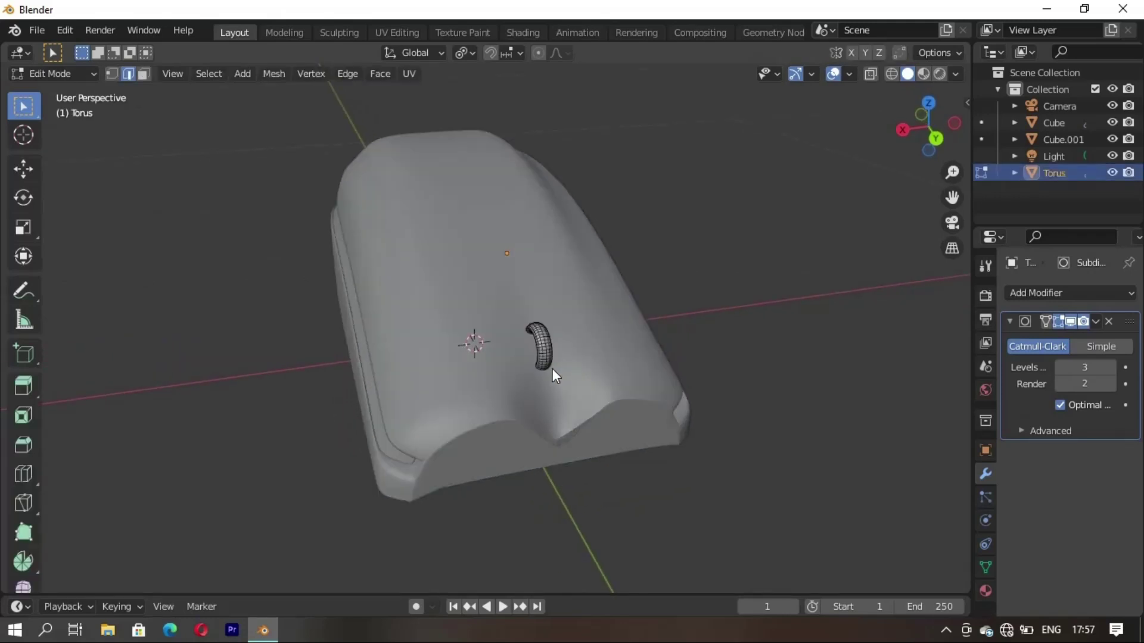
pyautogui.scroll(4, 572, 376)
pyautogui.press('KP_Divide')
pyautogui.moveTo(544, 409)
pyautogui.mouseDown(button='middle')
pyautogui.moveTo(513, 404)
pyautogui.moveTo(476, 325)
pyautogui.moveTo(495, 337)
pyautogui.mouseUp(button='middle')
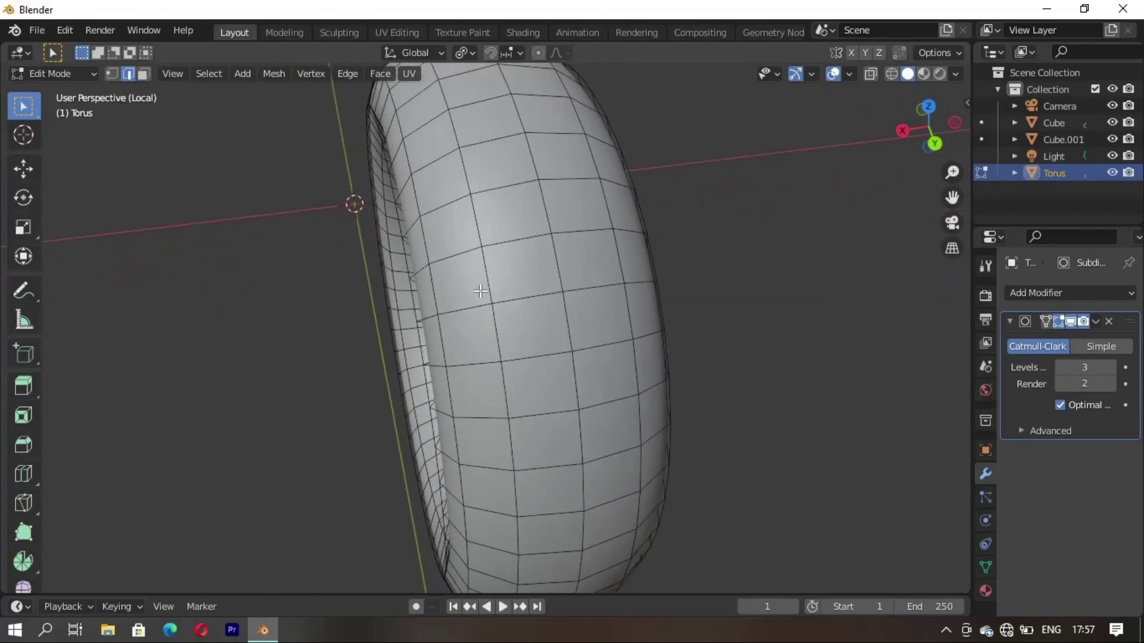
# Step: Add a first edge loop around the ring with Ctrl+R
pyautogui.hotkey('ctrl', 'r')
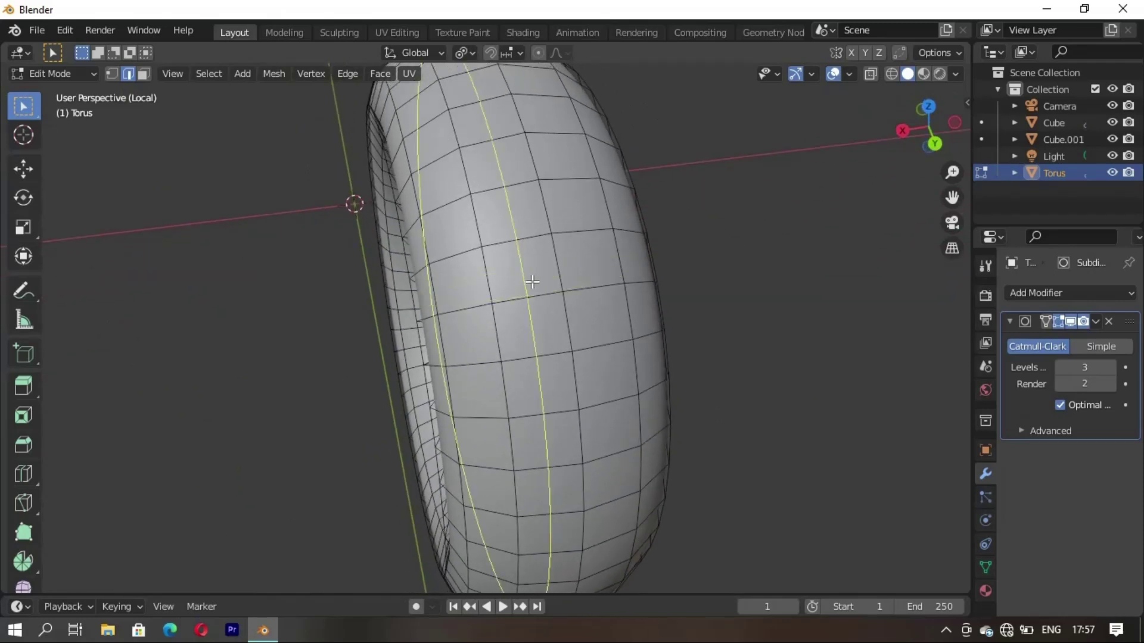
pyautogui.click(532, 282)
pyautogui.click(539, 345)
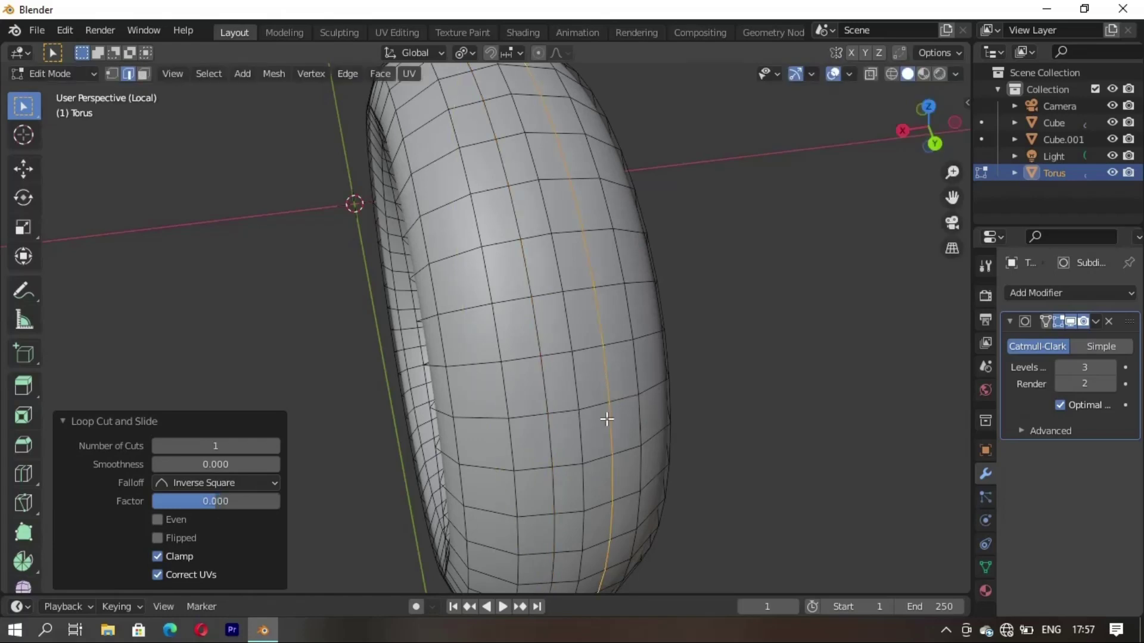
pyautogui.hotkey('alt', 'a')
pyautogui.moveTo(518, 449); pyautogui.dragTo(521, 460, button='middle')
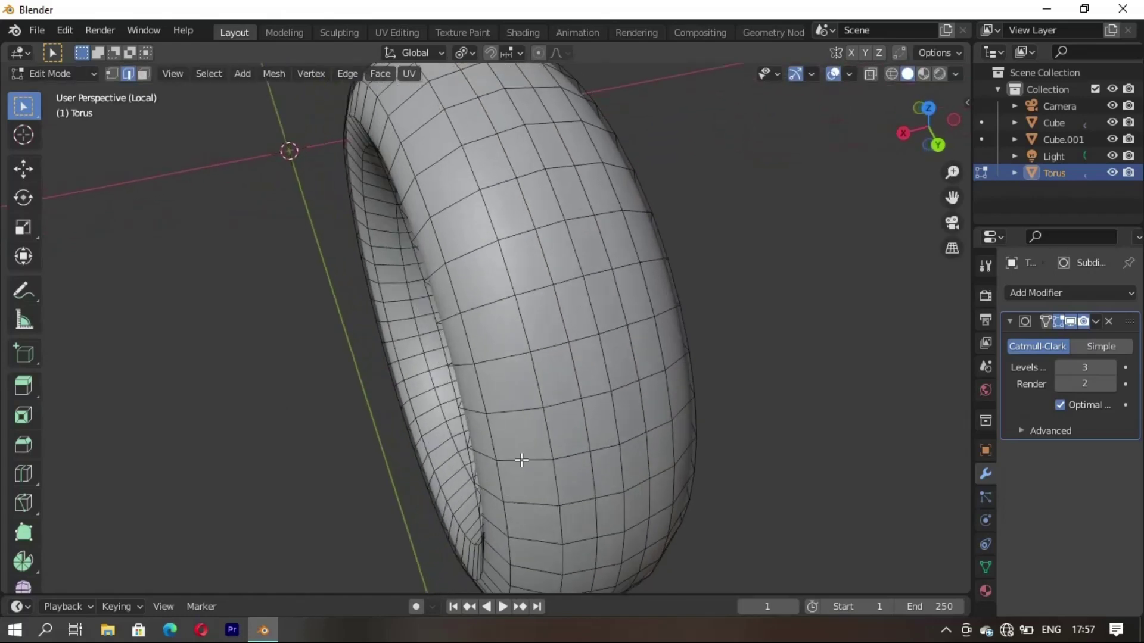
# Step: Add a second and third edge loop beside it on the ring
pyautogui.hotkey('ctrl', 'r')
pyautogui.click(585, 338)
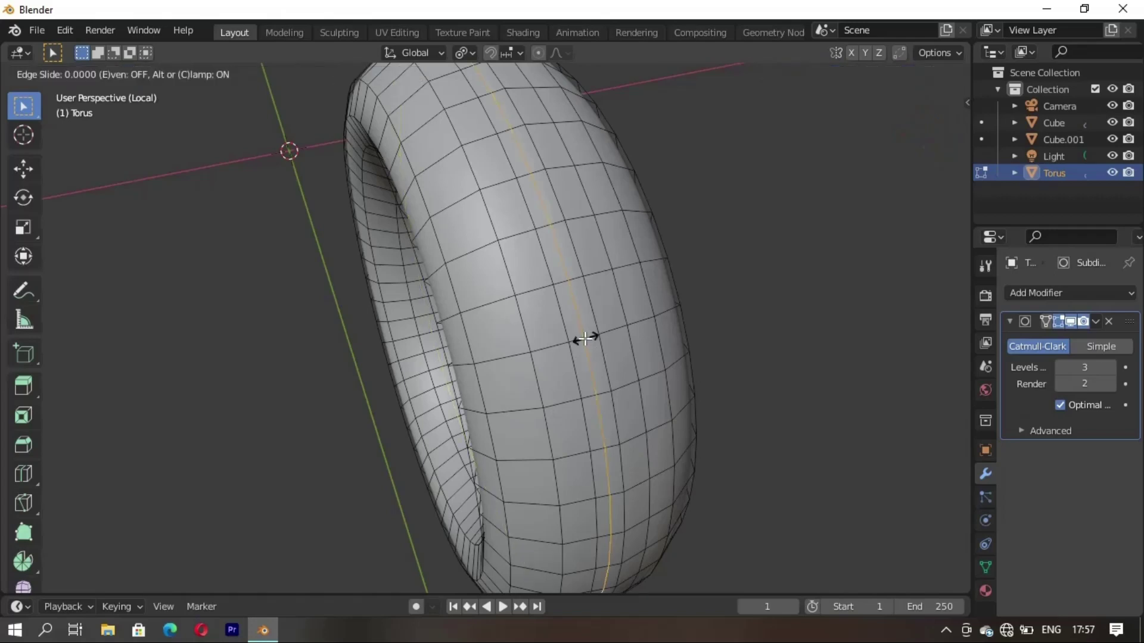
pyautogui.moveTo(635, 334); pyautogui.dragTo(564, 353, button='middle')
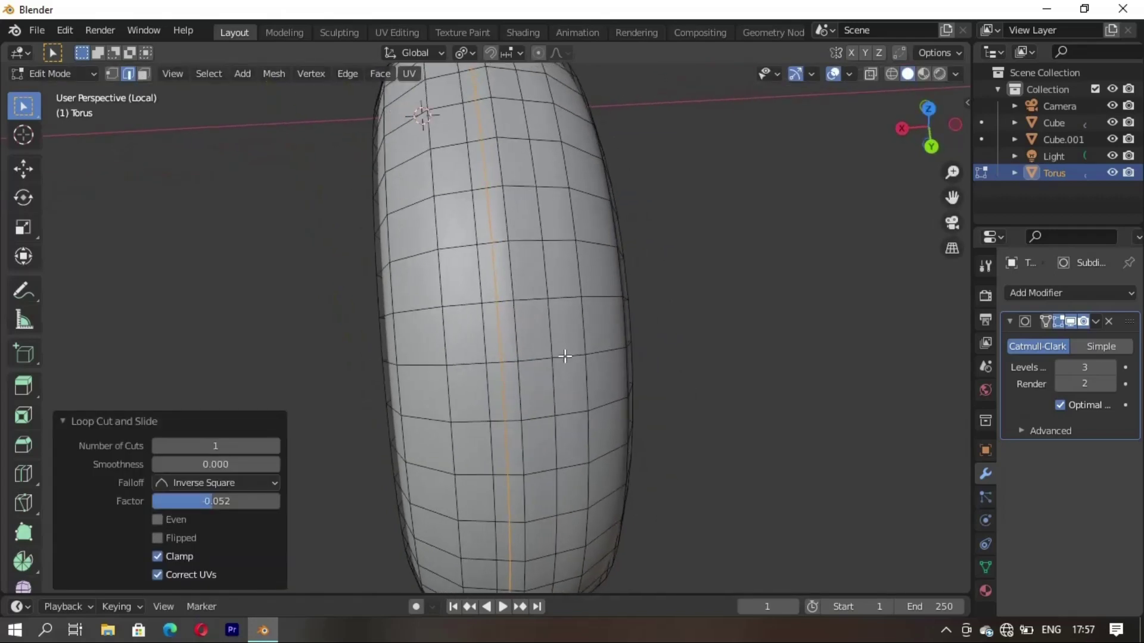
pyautogui.hotkey('ctrl', 'r')
pyautogui.click(532, 361)
pyautogui.click(532, 360)
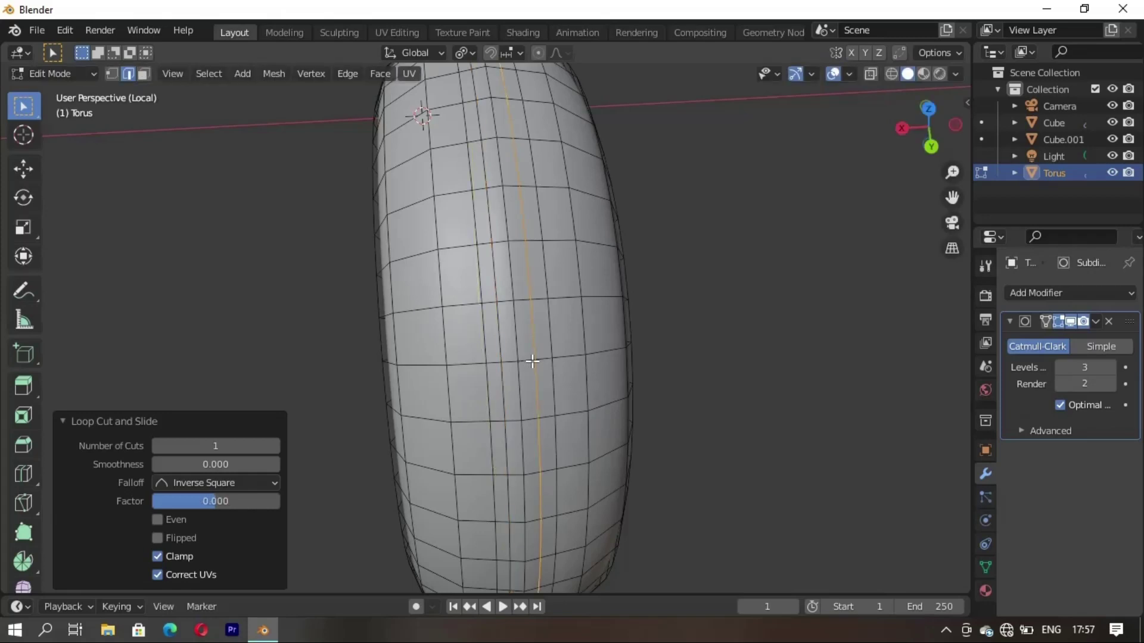
pyautogui.hotkey('alt', 'a')
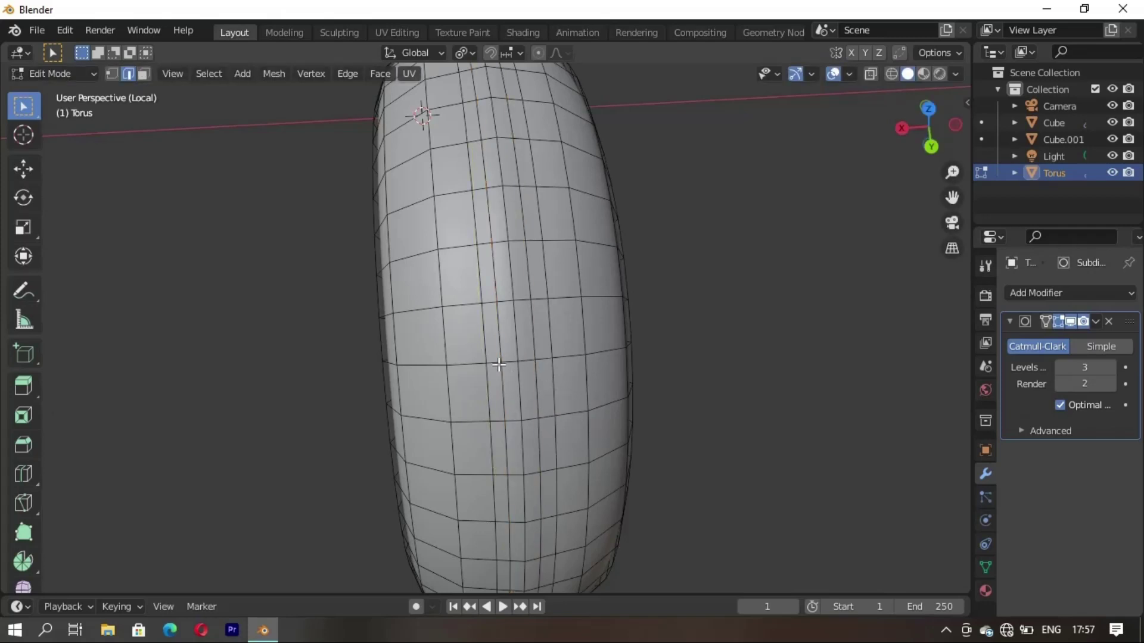
pyautogui.scroll(5, 506, 364)
pyautogui.scroll(-6, 519, 357)
pyautogui.scroll(1, 512, 357)
# Step: Select two rows of edges along the ring's upper and lower loops
pyautogui.click(473, 362)
pyautogui.keyDown('shift'); pyautogui.click(496, 361); pyautogui.keyUp('shift')
pyautogui.keyDown('shift'); pyautogui.click(527, 358); pyautogui.keyUp('shift')
pyautogui.keyDown('shift'); pyautogui.click(567, 355); pyautogui.keyUp('shift')
pyautogui.keyDown('shift'); pyautogui.click(488, 420); pyautogui.keyUp('shift')
pyautogui.keyDown('shift'); pyautogui.click(502, 420); pyautogui.keyUp('shift')
pyautogui.keyDown('shift'); pyautogui.click(537, 419); pyautogui.keyUp('shift')
pyautogui.keyDown('shift'); pyautogui.click(569, 413); pyautogui.keyUp('shift')
# Step: Try extruding the selected edges, then cancel and undo it
pyautogui.moveTo(517, 421); pyautogui.dragTo(639, 409, button='middle')
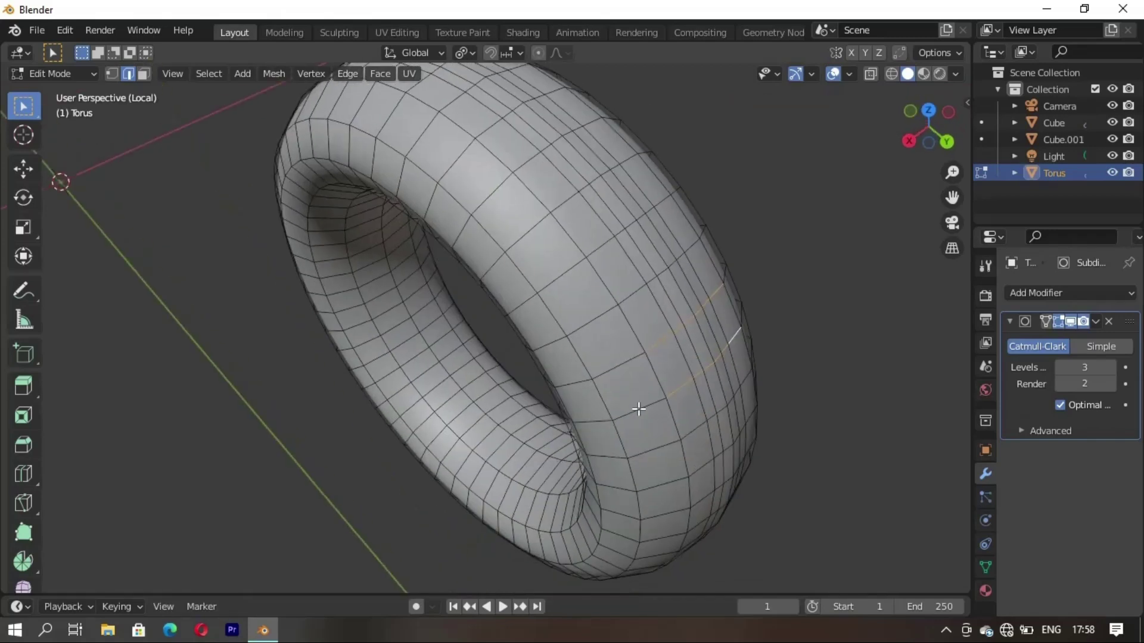
pyautogui.press('g')
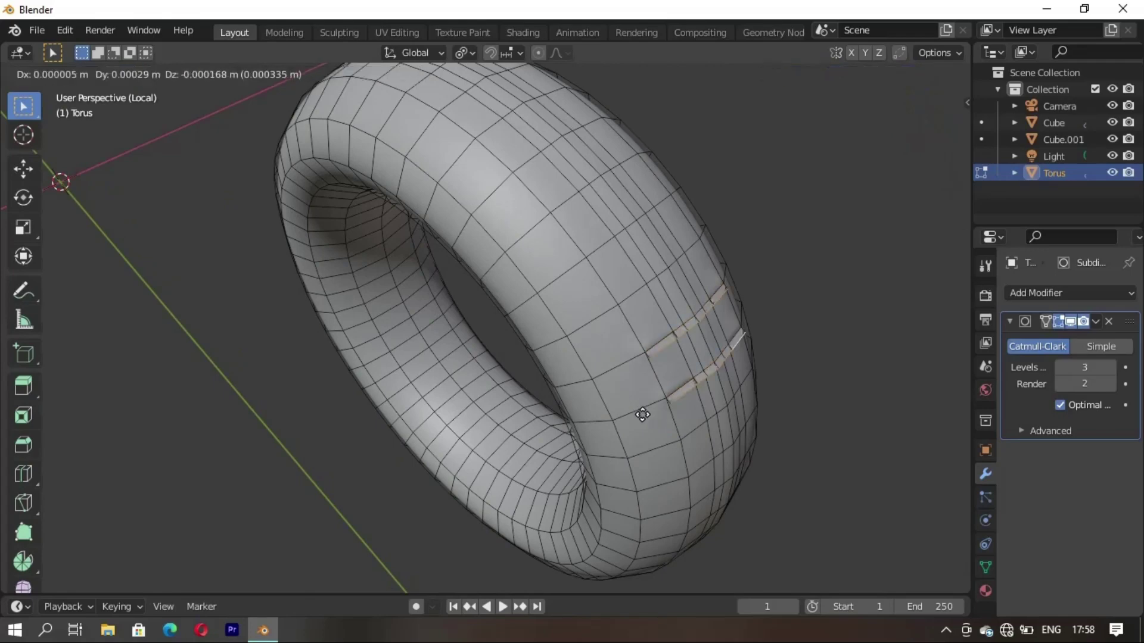
pyautogui.rightClick(624, 407)
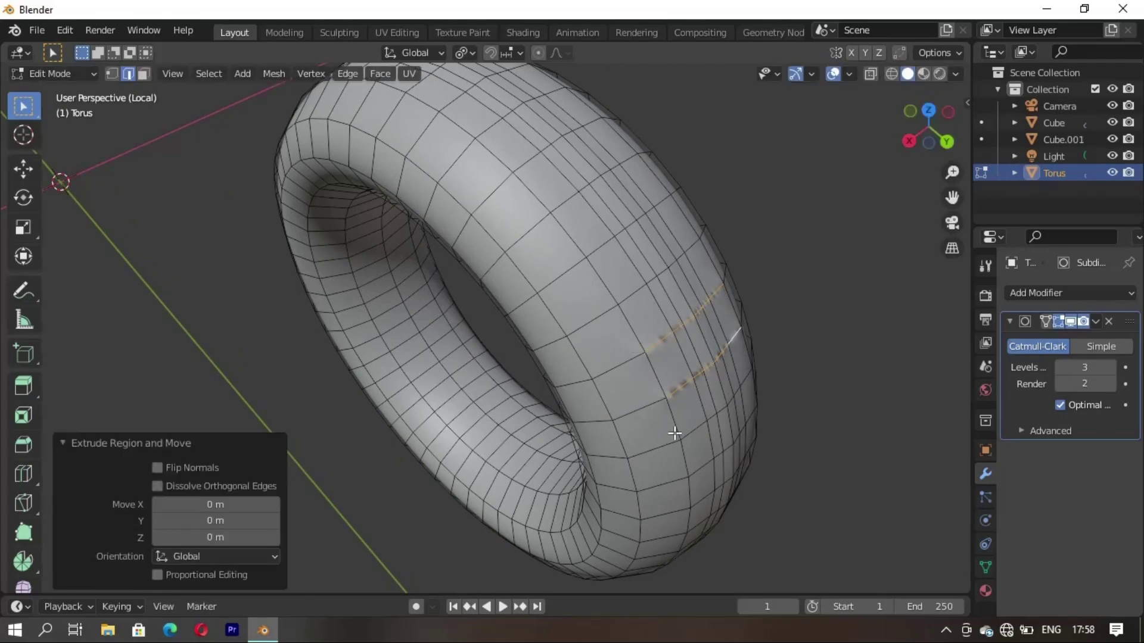
pyautogui.hotkey('ctrl', 'z')
pyautogui.moveTo(698, 448)
pyautogui.mouseDown(button='middle')
pyautogui.moveTo(603, 414)
pyautogui.moveTo(457, 330)
pyautogui.mouseUp(button='middle')
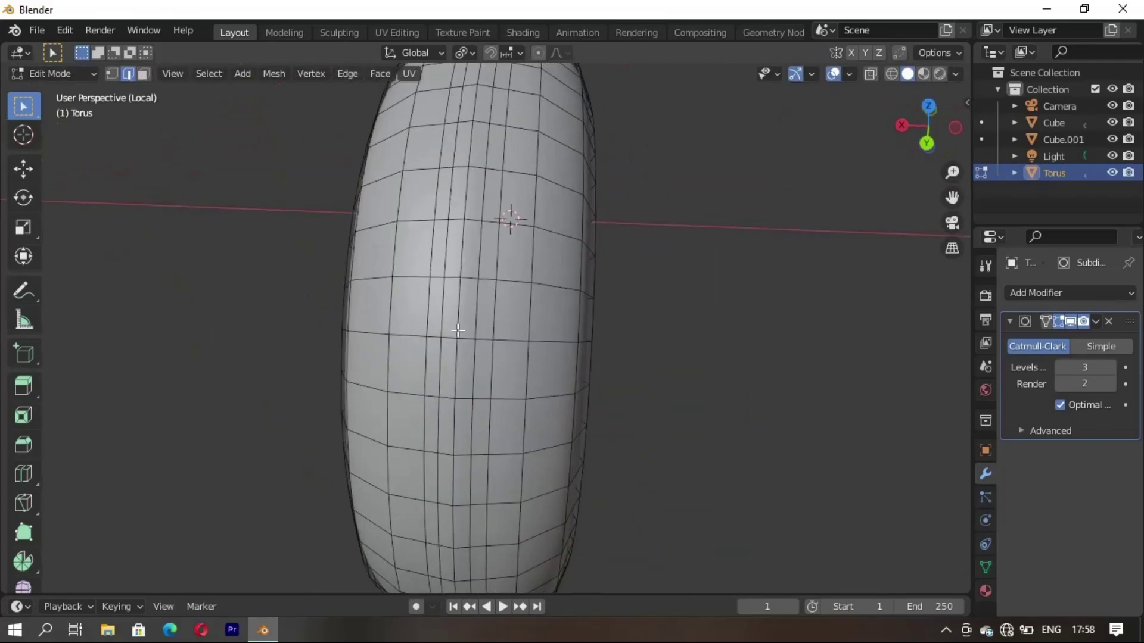
# Step: In face select mode, pick alternating faces on the front of the ring, correcting a few
pyautogui.press('3')
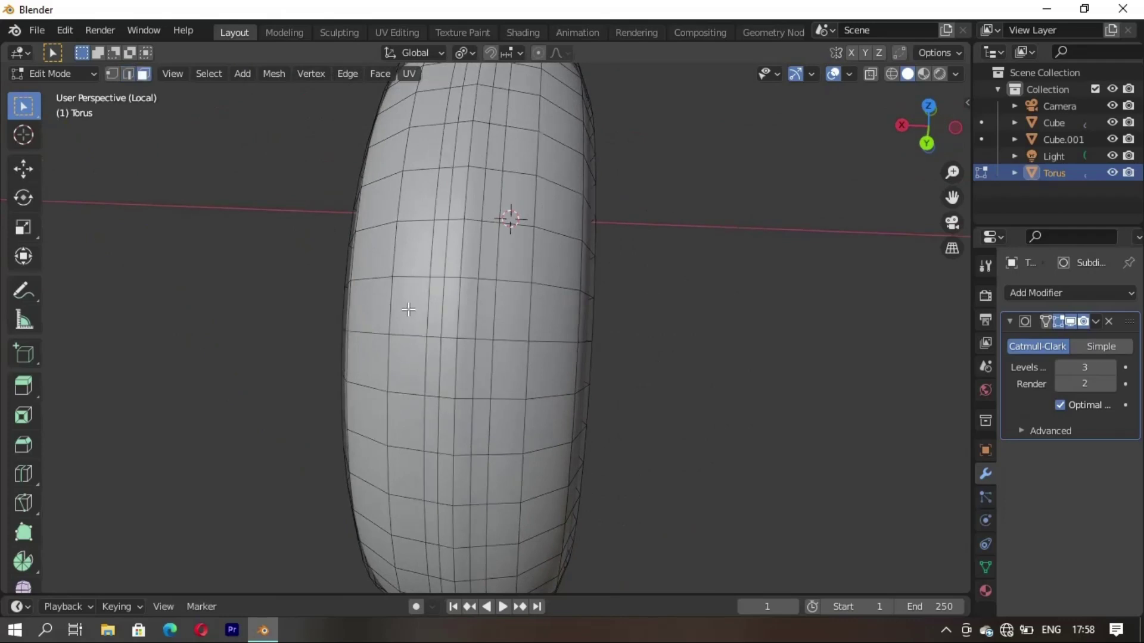
pyautogui.click(408, 308)
pyautogui.keyDown('shift'); pyautogui.click(451, 308); pyautogui.keyUp('shift')
pyautogui.keyDown('shift'); pyautogui.click(486, 309); pyautogui.keyUp('shift')
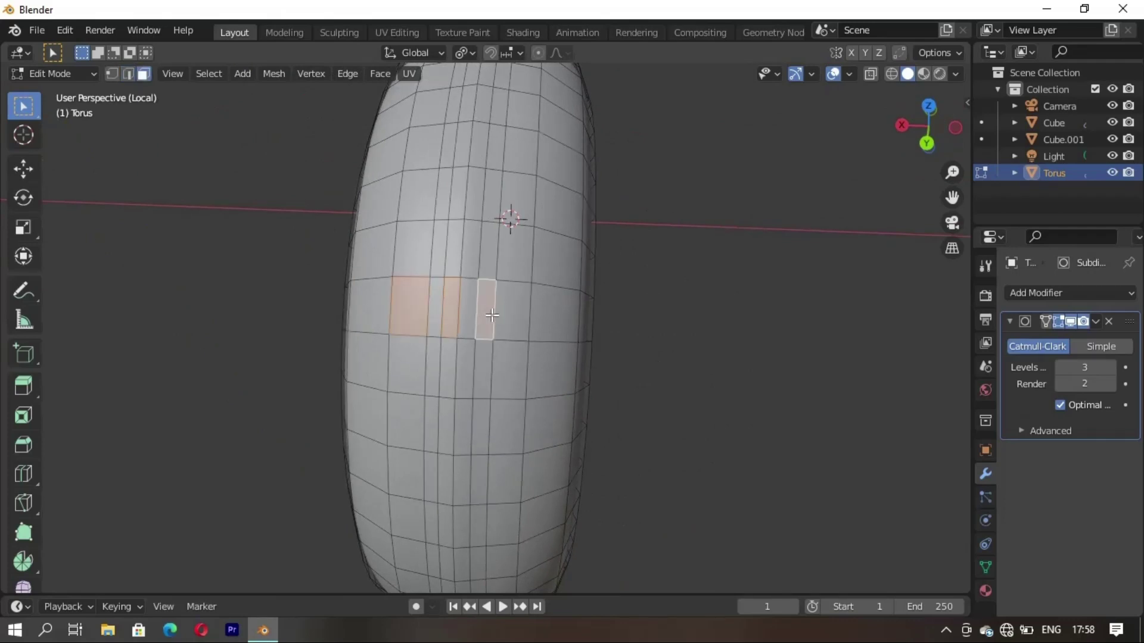
pyautogui.keyDown('shift'); pyautogui.click(513, 309); pyautogui.keyUp('shift')
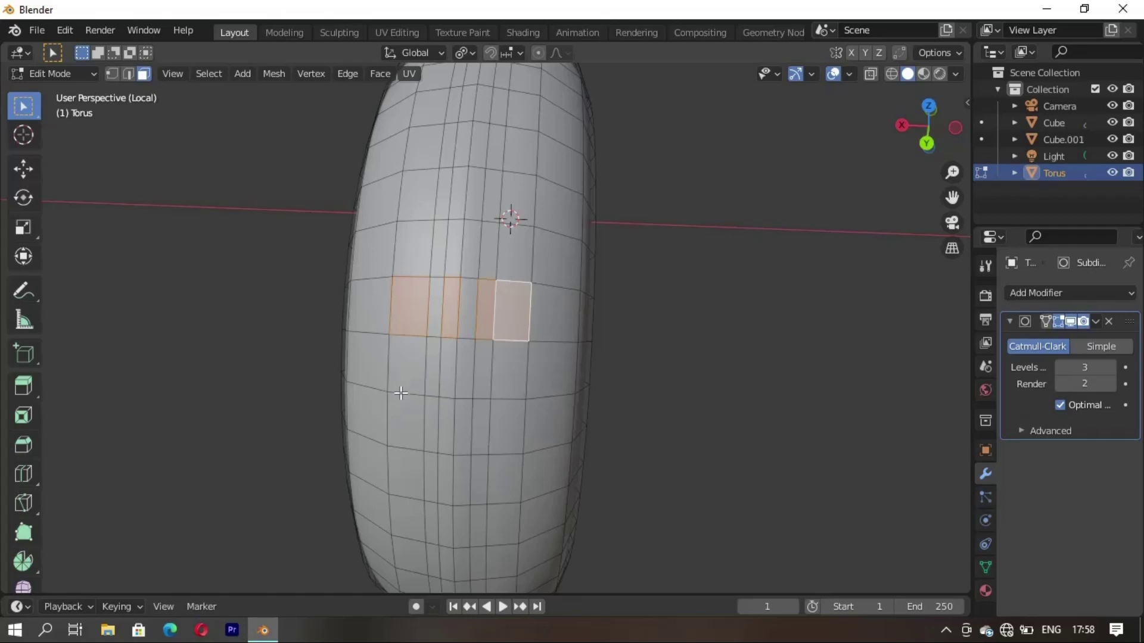
pyautogui.keyDown('shift'); pyautogui.click(406, 422); pyautogui.keyUp('shift')
pyautogui.keyDown('shift'); pyautogui.click(445, 429); pyautogui.keyUp('shift')
pyautogui.keyDown('shift'); pyautogui.click(480, 433); pyautogui.keyUp('shift')
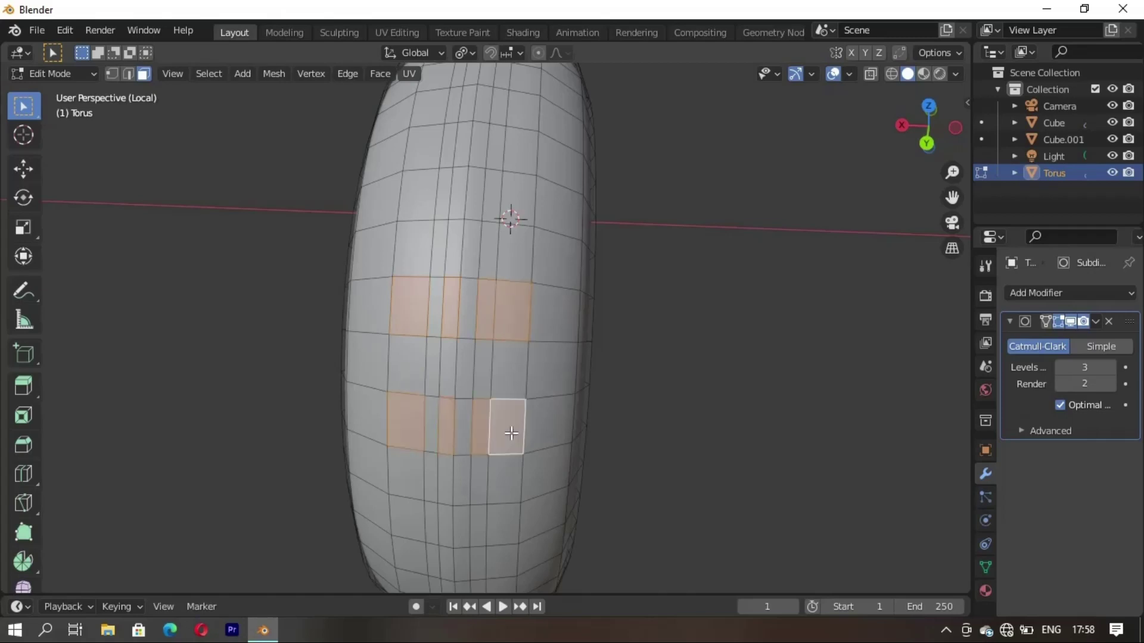
pyautogui.keyDown('shift'); pyautogui.click(487, 322); pyautogui.keyUp('shift')
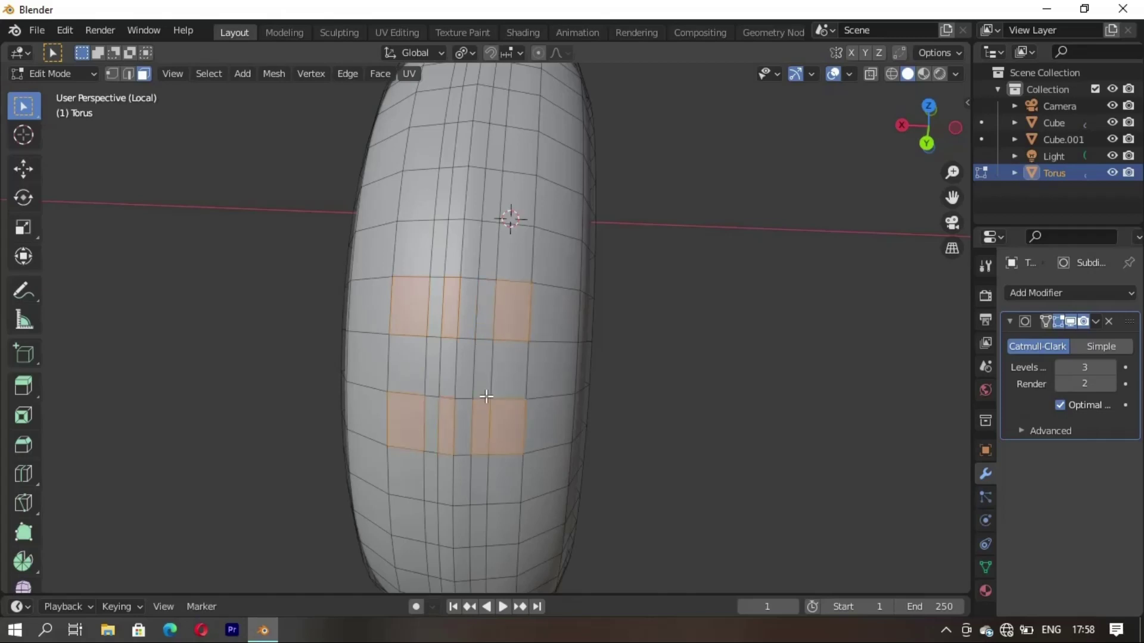
pyautogui.keyDown('shift'); pyautogui.click(481, 438); pyautogui.keyUp('shift')
pyautogui.keyDown('shift'); pyautogui.click(414, 206); pyautogui.keyUp('shift')
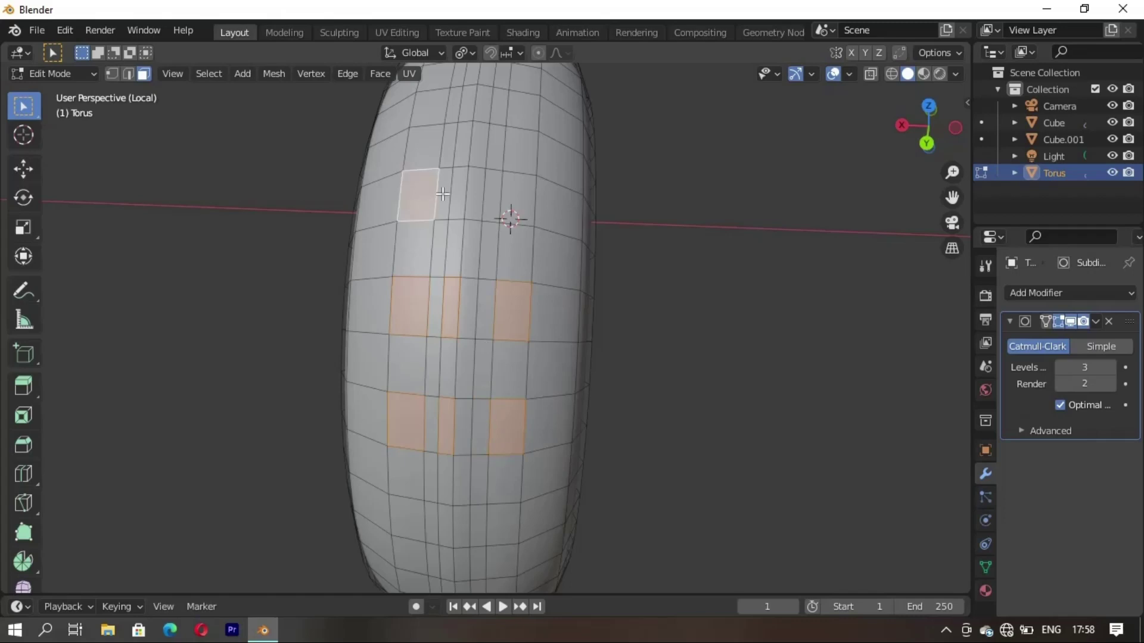
pyautogui.keyDown('shift'); pyautogui.click(458, 200); pyautogui.keyUp('shift')
pyautogui.keyDown('shift'); pyautogui.click(492, 200); pyautogui.keyUp('shift')
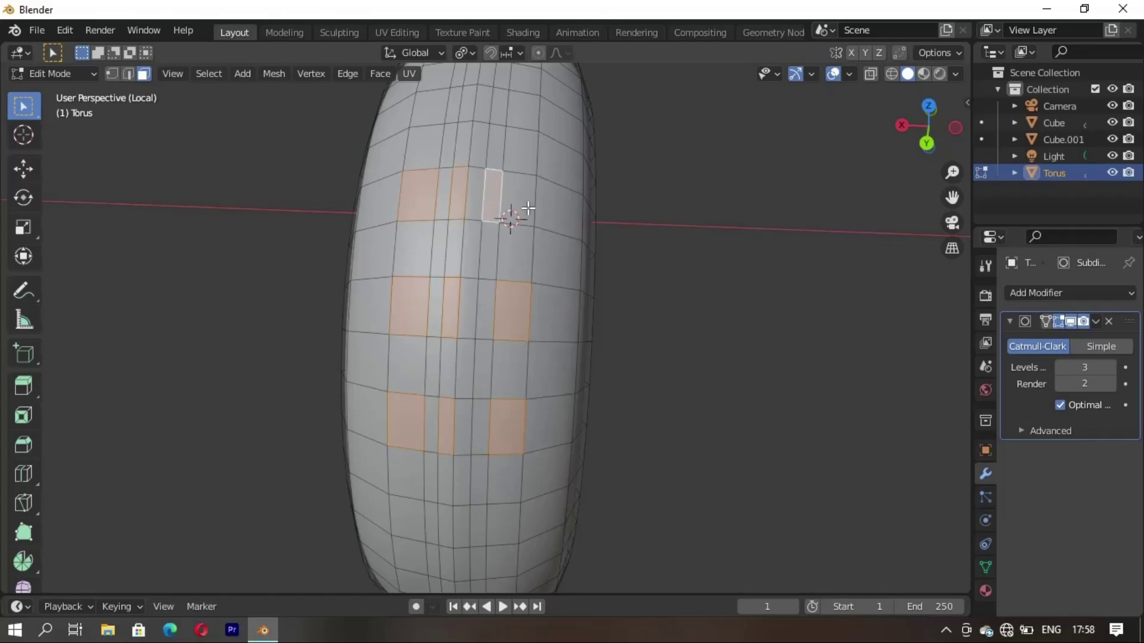
pyautogui.keyDown('shift'); pyautogui.click(491, 198); pyautogui.keyUp('shift')
pyautogui.keyDown('shift'); pyautogui.click(510, 215); pyautogui.keyUp('shift')
# Step: Continue the alternating face pattern across the next sections of the torus
pyautogui.moveTo(445, 244); pyautogui.dragTo(452, 301, button='middle')
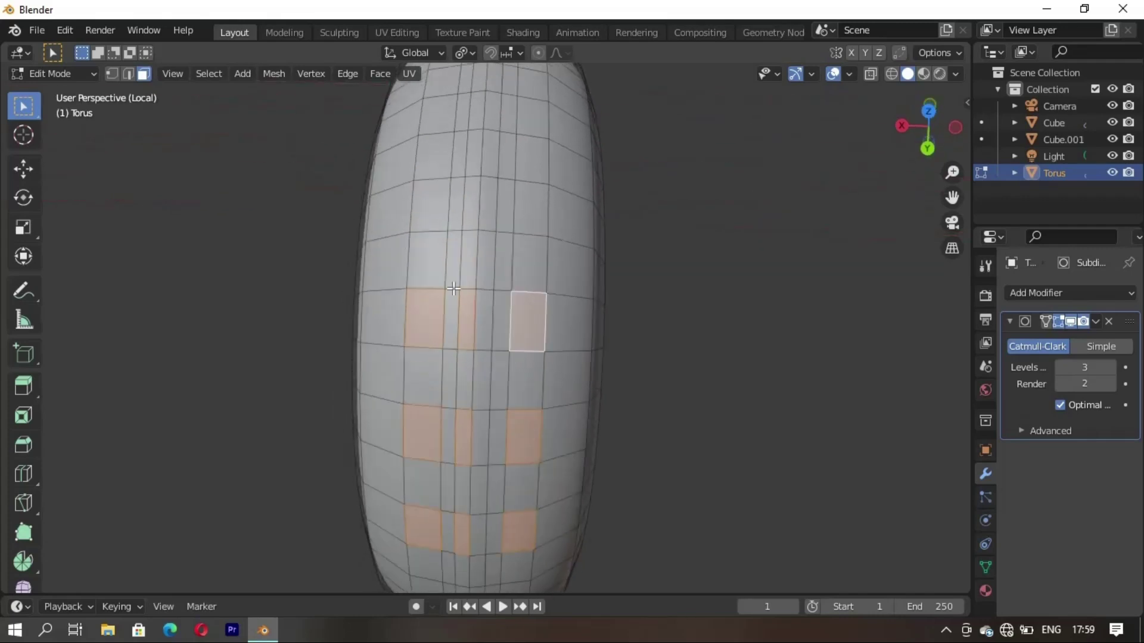
pyautogui.keyDown('shift'); pyautogui.click(436, 290); pyautogui.keyUp('shift')
pyautogui.keyDown('shift'); pyautogui.click(475, 286); pyautogui.keyUp('shift')
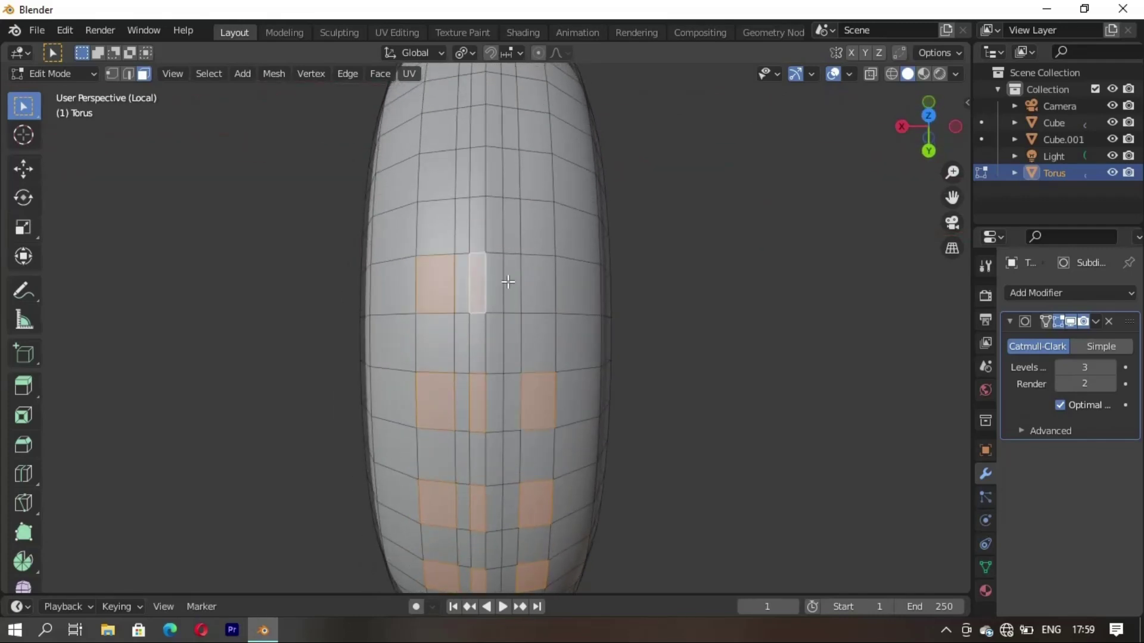
pyautogui.keyDown('shift'); pyautogui.click(536, 281); pyautogui.keyUp('shift')
pyautogui.keyDown('shift'); pyautogui.click(532, 178); pyautogui.keyUp('shift')
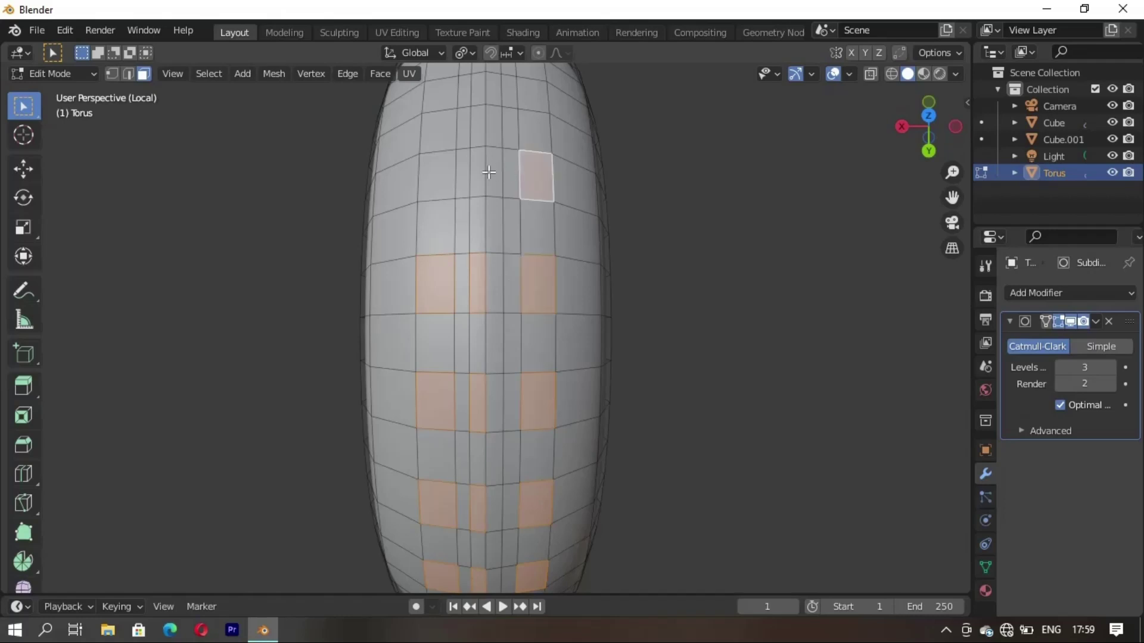
pyautogui.keyDown('shift'); pyautogui.click(481, 173); pyautogui.keyUp('shift')
pyautogui.keyDown('shift'); pyautogui.click(442, 176); pyautogui.keyUp('shift')
pyautogui.moveTo(441, 176); pyautogui.dragTo(491, 295, button='middle')
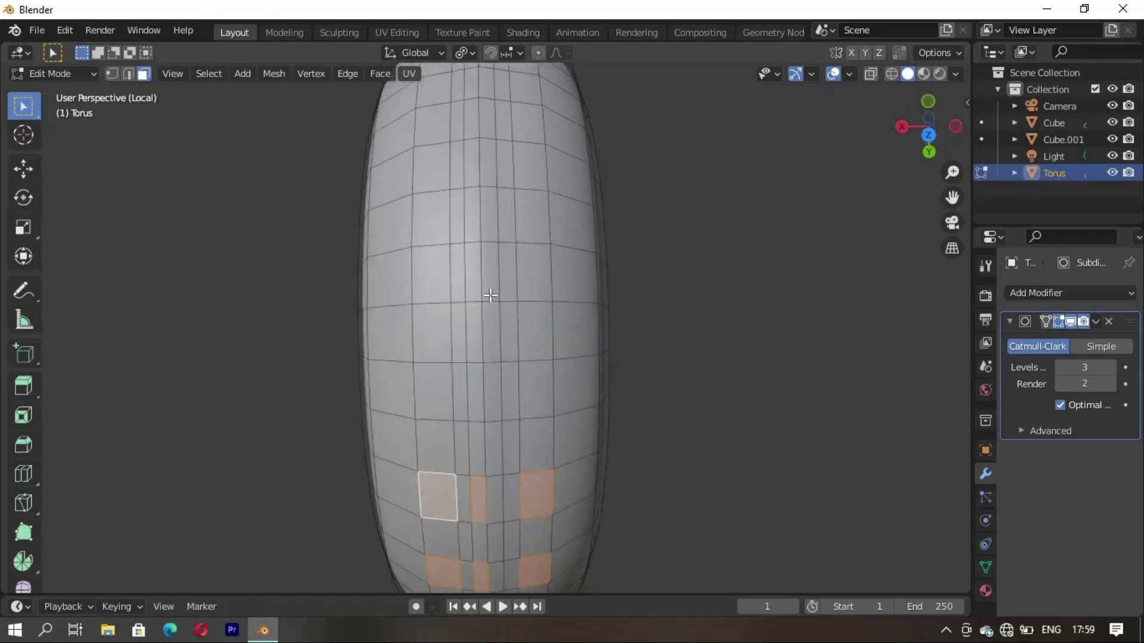
pyautogui.keyDown('shift'); pyautogui.click(441, 411); pyautogui.keyUp('shift')
pyautogui.keyDown('shift'); pyautogui.click(475, 399); pyautogui.keyUp('shift')
pyautogui.keyDown('shift'); pyautogui.click(535, 365); pyautogui.keyUp('shift')
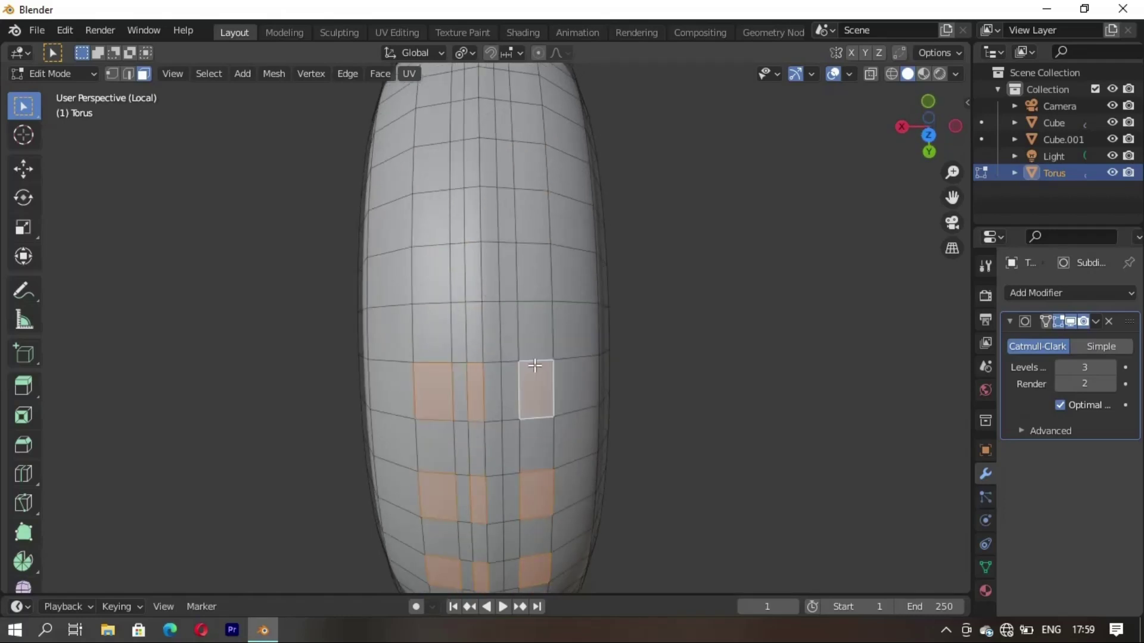
pyautogui.keyDown('shift'); pyautogui.click(537, 278); pyautogui.keyUp('shift')
pyautogui.keyDown('shift'); pyautogui.click(478, 274); pyautogui.keyUp('shift')
pyautogui.keyDown('shift'); pyautogui.click(417, 274); pyautogui.keyUp('shift')
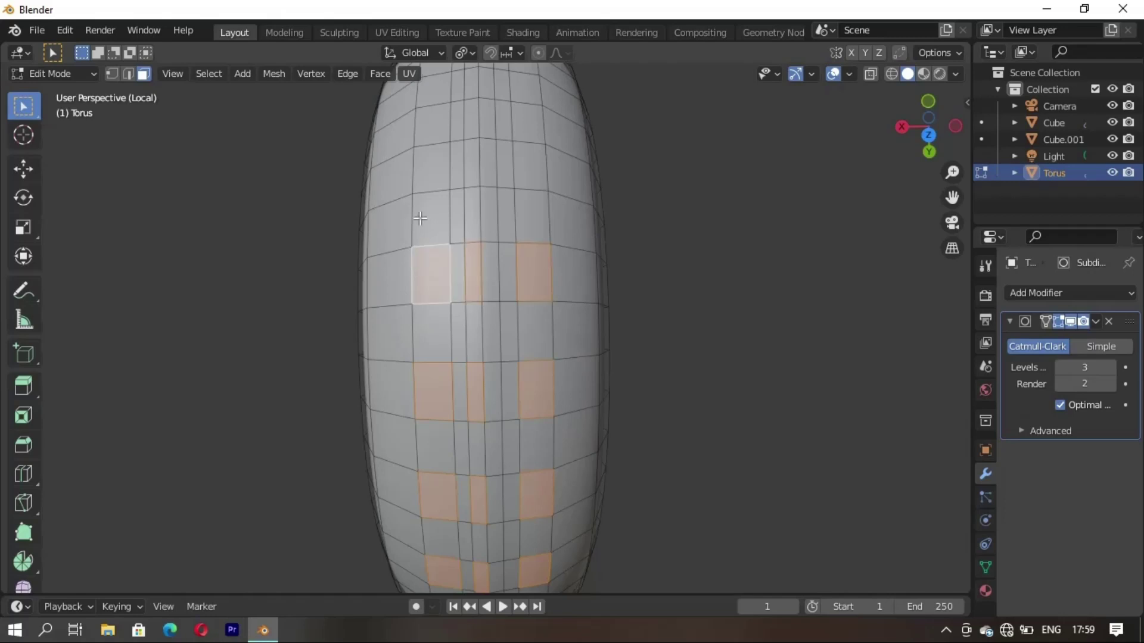
pyautogui.keyDown('shift'); pyautogui.click(422, 172); pyautogui.keyUp('shift')
pyautogui.keyDown('shift'); pyautogui.click(472, 170); pyautogui.keyUp('shift')
pyautogui.keyDown('shift'); pyautogui.click(523, 164); pyautogui.keyUp('shift')
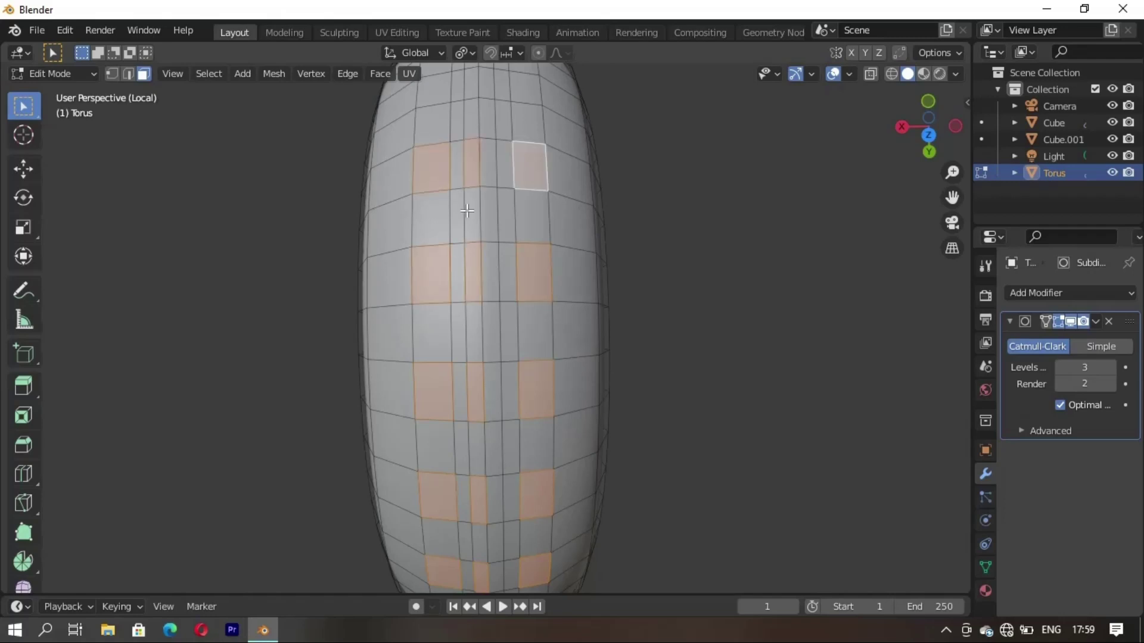
pyautogui.moveTo(523, 164); pyautogui.dragTo(434, 396, button='middle')
pyautogui.keyDown('shift'); pyautogui.click(447, 416); pyautogui.keyUp('shift')
pyautogui.keyDown('shift'); pyautogui.click(447, 370); pyautogui.keyUp('shift')
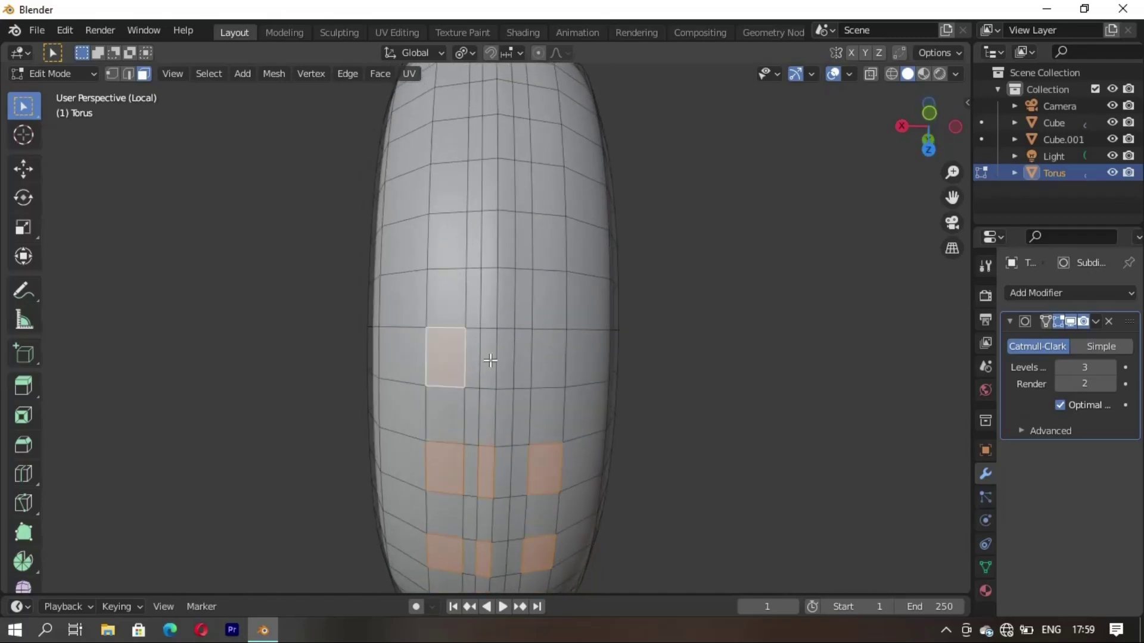
pyautogui.keyDown('shift'); pyautogui.click(488, 364); pyautogui.keyUp('shift')
pyautogui.keyDown('shift'); pyautogui.click(542, 369); pyautogui.keyUp('shift')
pyautogui.keyDown('shift'); pyautogui.click(548, 251); pyautogui.keyUp('shift')
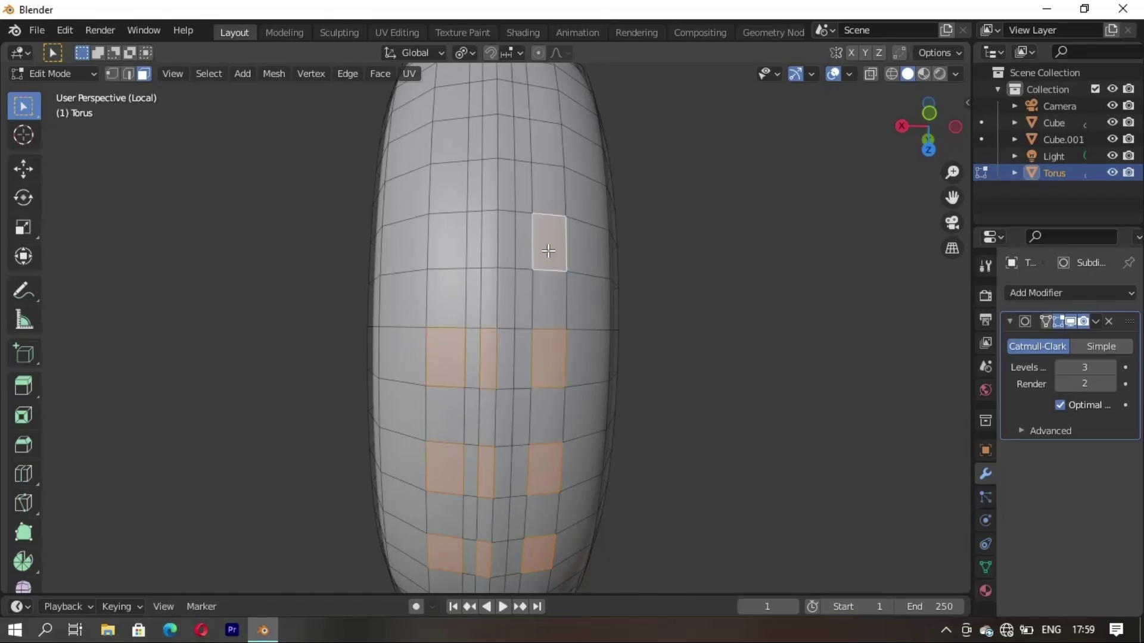
pyautogui.keyDown('shift'); pyautogui.click(489, 241); pyautogui.keyUp('shift')
pyautogui.keyDown('shift'); pyautogui.click(445, 242); pyautogui.keyUp('shift')
pyautogui.keyDown('shift'); pyautogui.click(444, 149); pyautogui.keyUp('shift')
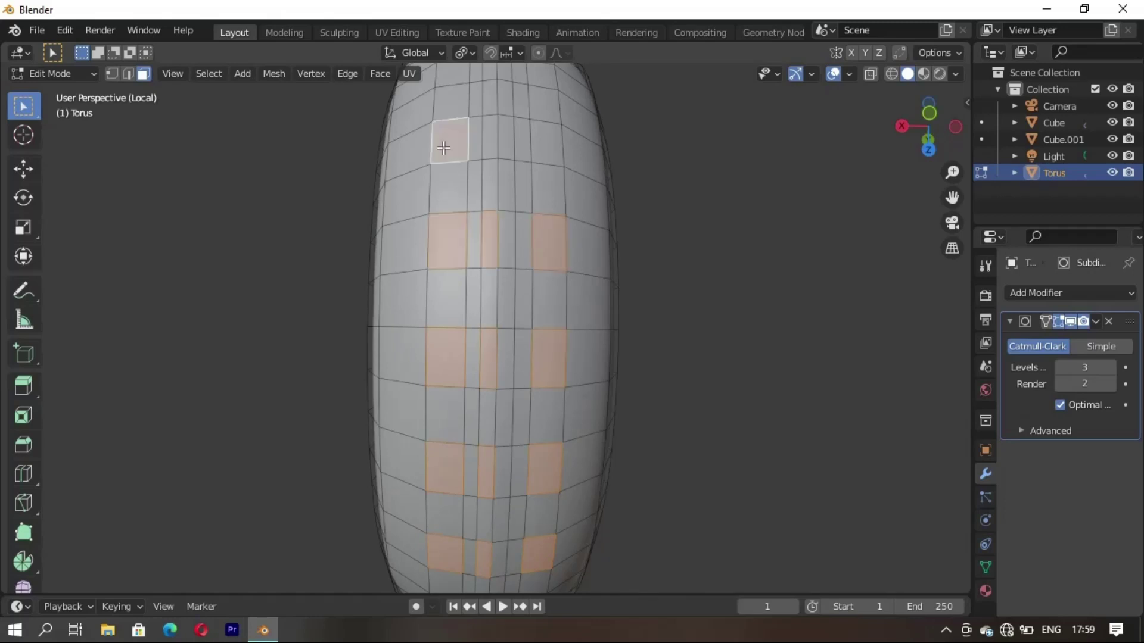
pyautogui.keyDown('shift'); pyautogui.click(490, 138); pyautogui.keyUp('shift')
# Step: Extend the checker-like face selection further around the ring
pyautogui.moveTo(551, 147); pyautogui.dragTo(455, 351, button='middle')
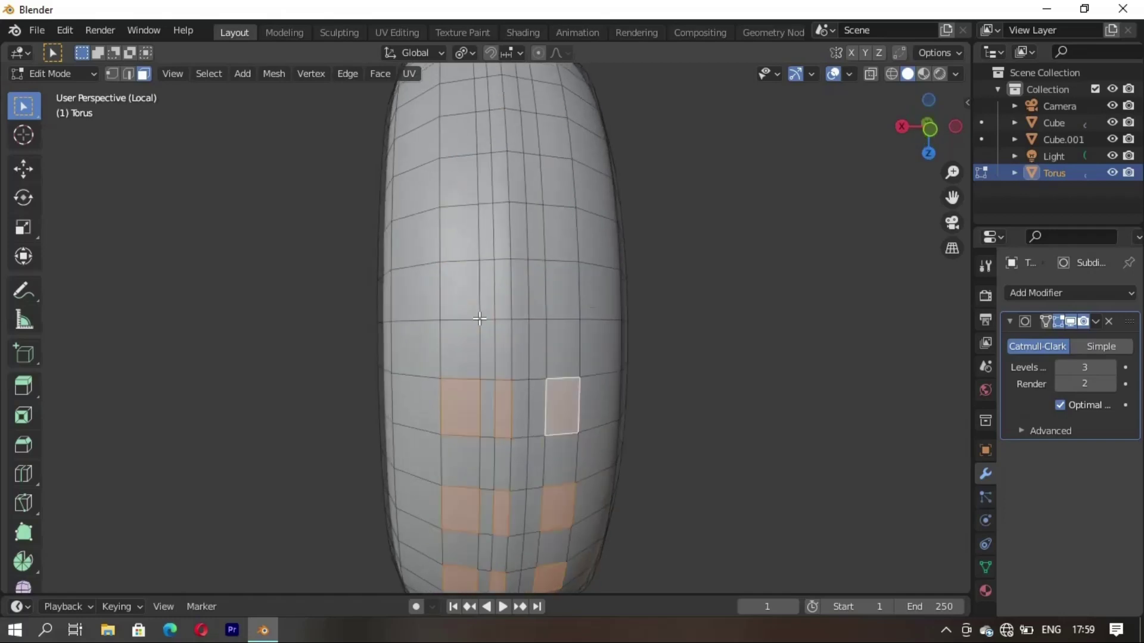
pyautogui.keyDown('shift'); pyautogui.click(454, 331); pyautogui.keyUp('shift')
pyautogui.keyDown('shift'); pyautogui.click(497, 331); pyautogui.keyUp('shift')
pyautogui.keyDown('shift'); pyautogui.click(549, 330); pyautogui.keyUp('shift')
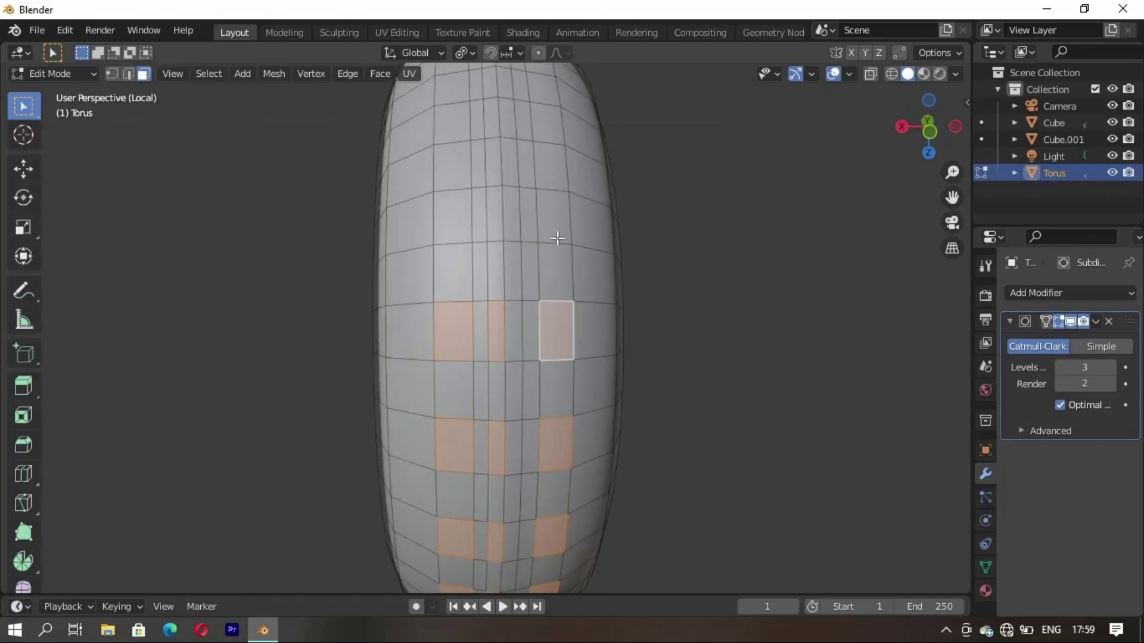
pyautogui.keyDown('shift'); pyautogui.click(554, 232); pyautogui.keyUp('shift')
pyautogui.keyDown('shift'); pyautogui.click(496, 220); pyautogui.keyUp('shift')
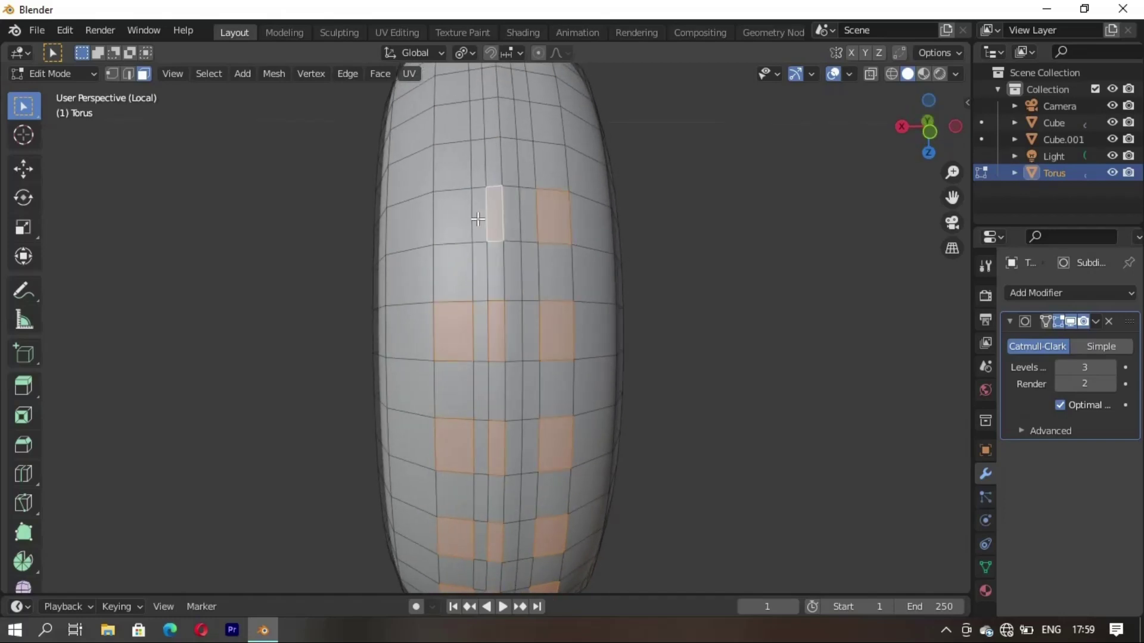
pyautogui.keyDown('shift'); pyautogui.click(448, 224); pyautogui.keyUp('shift')
pyautogui.keyDown('shift'); pyautogui.click(448, 132); pyautogui.keyUp('shift')
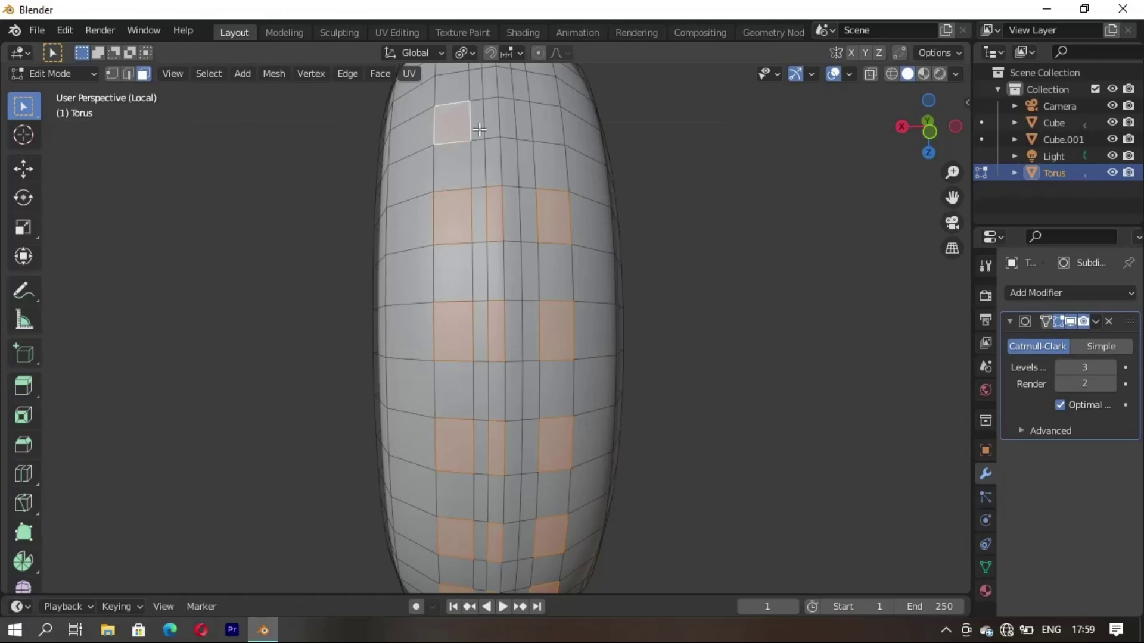
pyautogui.keyDown('shift'); pyautogui.click(495, 128); pyautogui.keyUp('shift')
pyautogui.keyDown('shift'); pyautogui.click(548, 133); pyautogui.keyUp('shift')
pyautogui.moveTo(549, 133); pyautogui.dragTo(489, 348, button='middle')
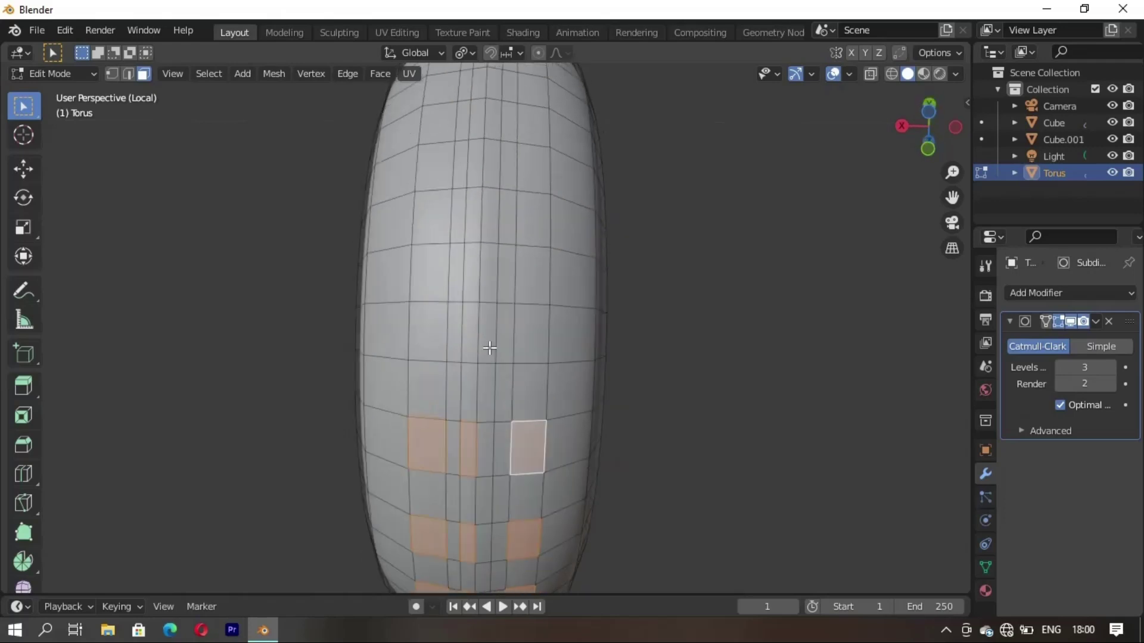
pyautogui.keyDown('shift'); pyautogui.click(423, 338); pyautogui.keyUp('shift')
pyautogui.keyDown('shift'); pyautogui.click(470, 331); pyautogui.keyUp('shift')
pyautogui.keyDown('shift'); pyautogui.click(530, 334); pyautogui.keyUp('shift')
pyautogui.keyDown('shift'); pyautogui.click(441, 227); pyautogui.keyUp('shift')
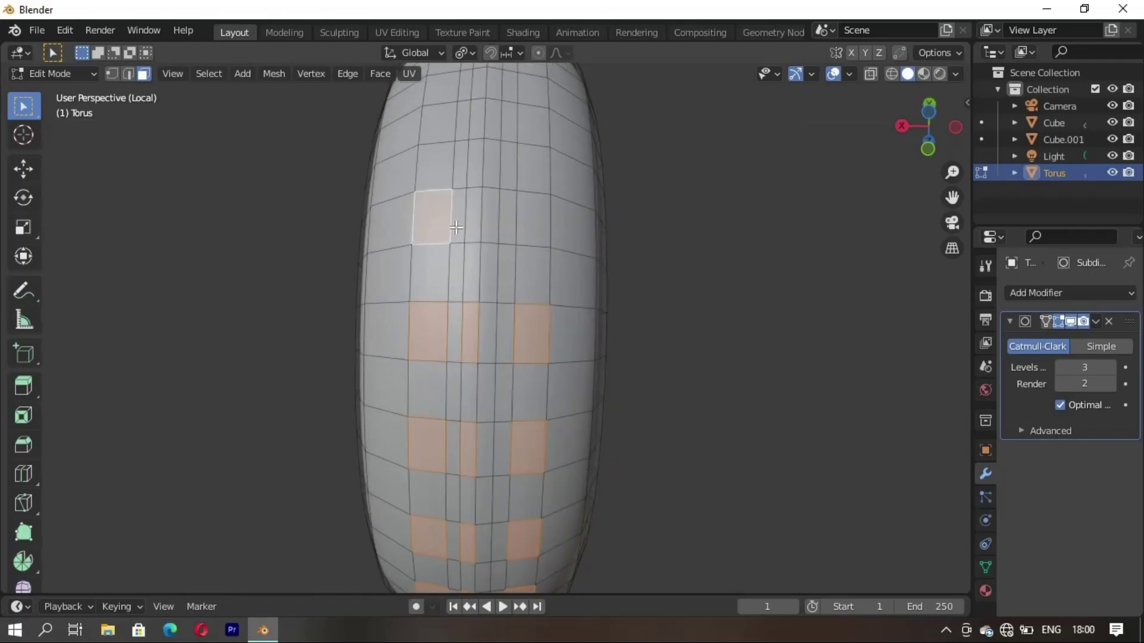
pyautogui.keyDown('shift'); pyautogui.click(474, 220); pyautogui.keyUp('shift')
pyautogui.keyDown('shift'); pyautogui.click(533, 221); pyautogui.keyUp('shift')
pyautogui.moveTo(533, 223); pyautogui.dragTo(477, 401, button='middle')
pyautogui.keyDown('shift'); pyautogui.click(450, 438); pyautogui.keyUp('shift')
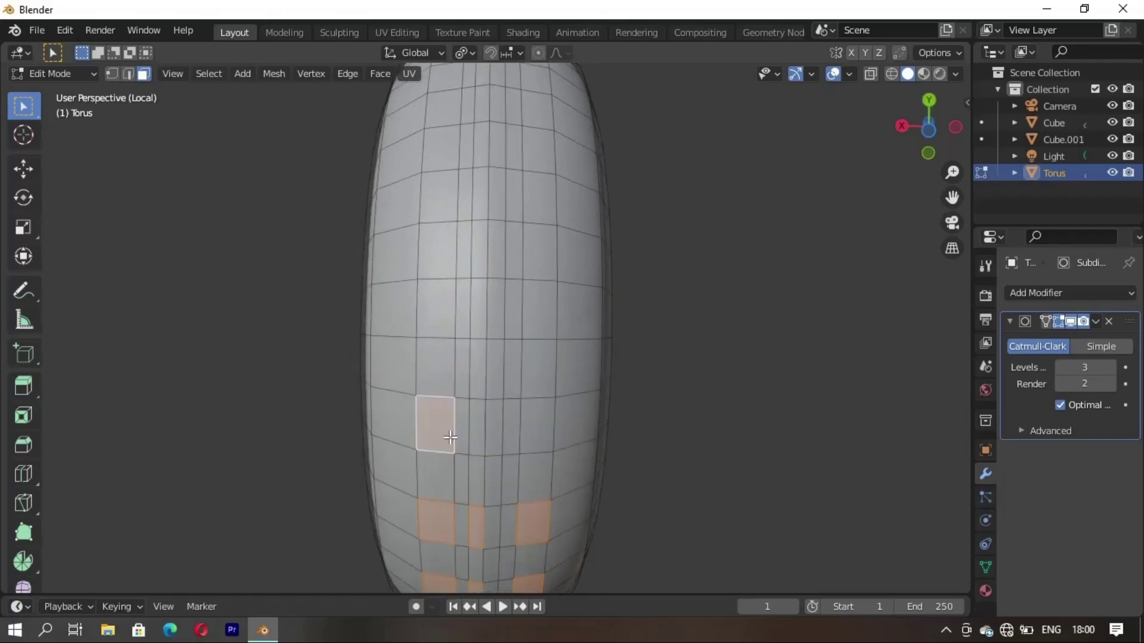
pyautogui.keyDown('shift'); pyautogui.click(537, 435); pyautogui.keyUp('shift')
pyautogui.keyDown('shift'); pyautogui.click(539, 314); pyautogui.keyUp('shift')
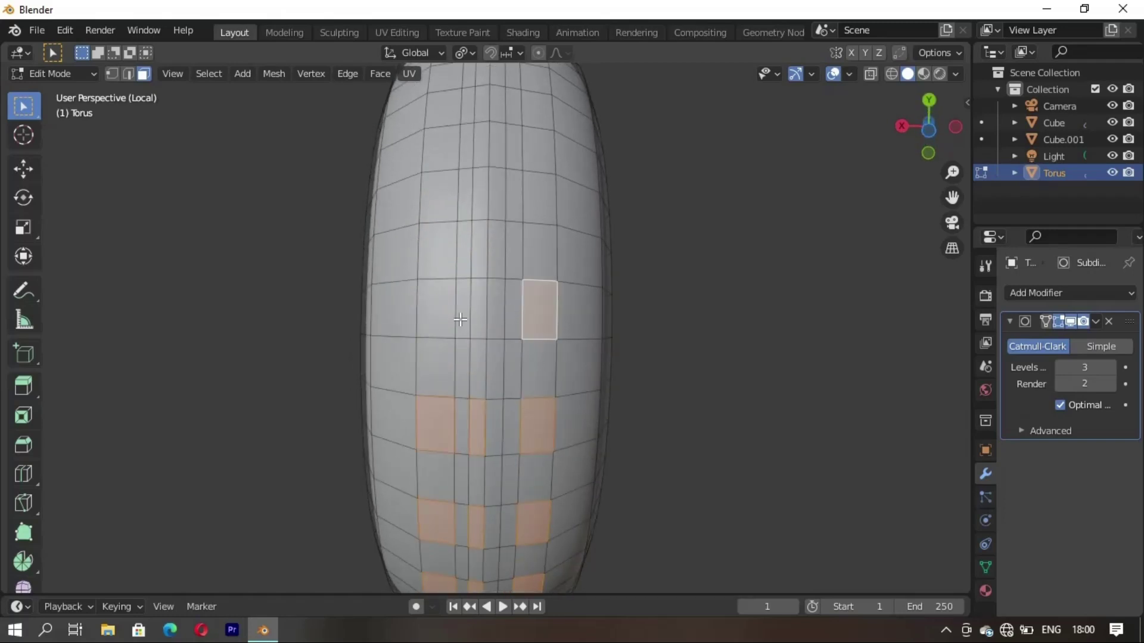
pyautogui.keyDown('shift'); pyautogui.click(477, 316); pyautogui.keyUp('shift')
pyautogui.keyDown('shift'); pyautogui.click(438, 313); pyautogui.keyUp('shift')
pyautogui.keyDown('shift'); pyautogui.click(444, 203); pyautogui.keyUp('shift')
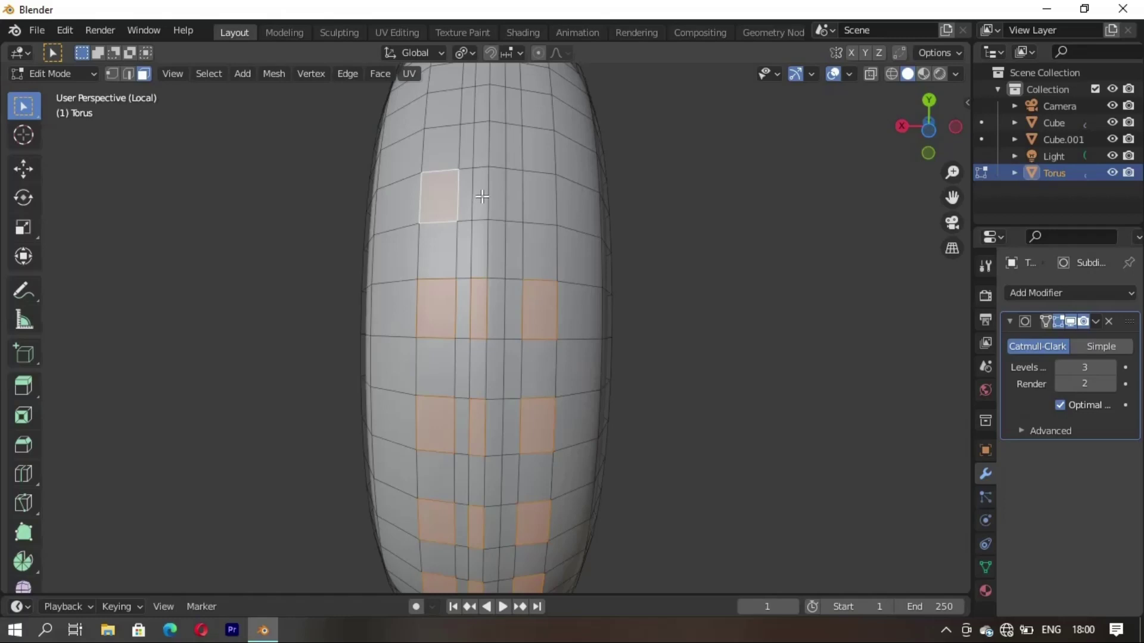
pyautogui.keyDown('shift'); pyautogui.click(480, 195); pyautogui.keyUp('shift')
pyautogui.keyDown('shift'); pyautogui.click(539, 200); pyautogui.keyUp('shift')
# Step: Complete the pattern on the remaining faces and view the whole torus again
pyautogui.moveTo(539, 200); pyautogui.dragTo(440, 393, button='middle')
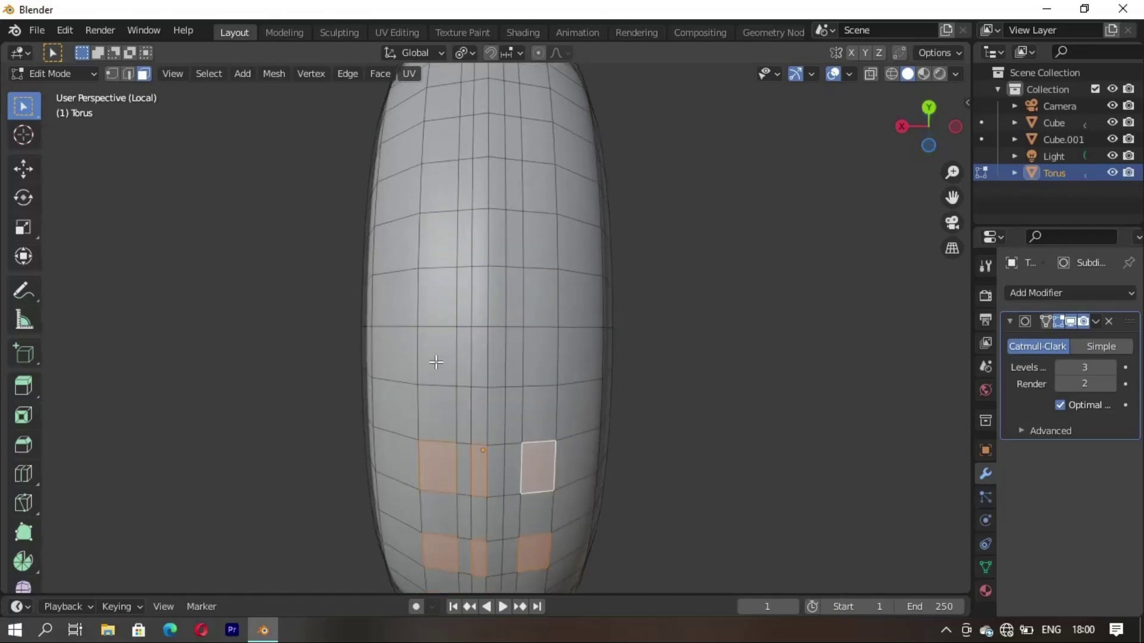
pyautogui.keyDown('shift'); pyautogui.click(436, 357); pyautogui.keyUp('shift')
pyautogui.keyDown('shift'); pyautogui.click(480, 357); pyautogui.keyUp('shift')
pyautogui.keyDown('shift'); pyautogui.click(539, 358); pyautogui.keyUp('shift')
pyautogui.keyDown('shift'); pyautogui.click(540, 244); pyautogui.keyUp('shift')
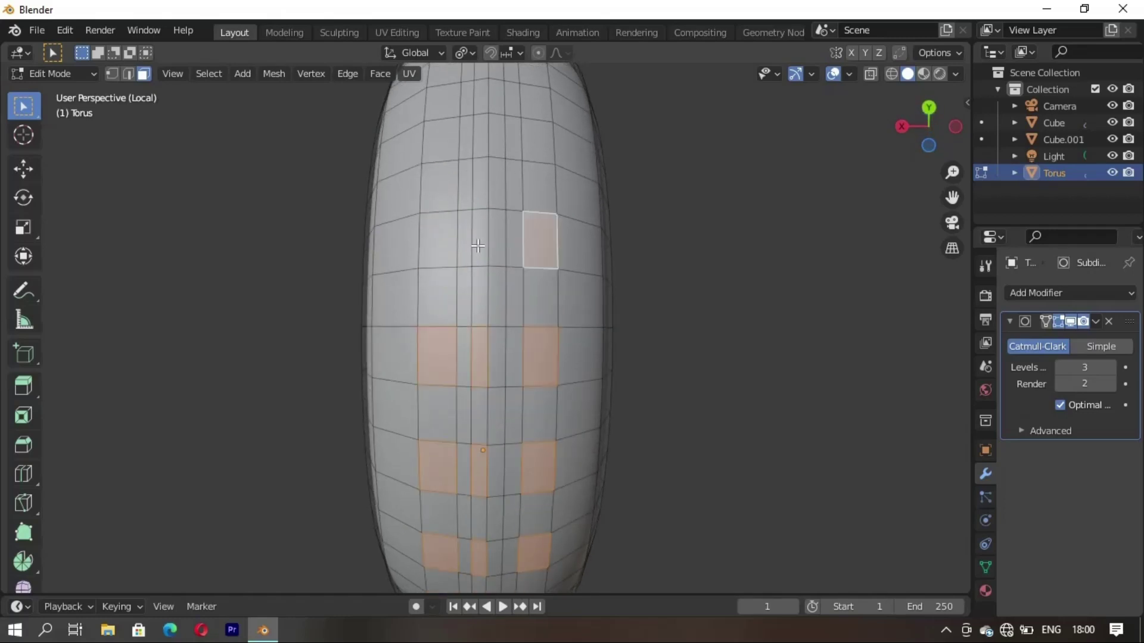
pyautogui.keyDown('shift'); pyautogui.click(476, 240); pyautogui.keyUp('shift')
pyautogui.keyDown('shift'); pyautogui.click(439, 240); pyautogui.keyUp('shift')
pyautogui.moveTo(440, 239); pyautogui.dragTo(418, 370, button='middle')
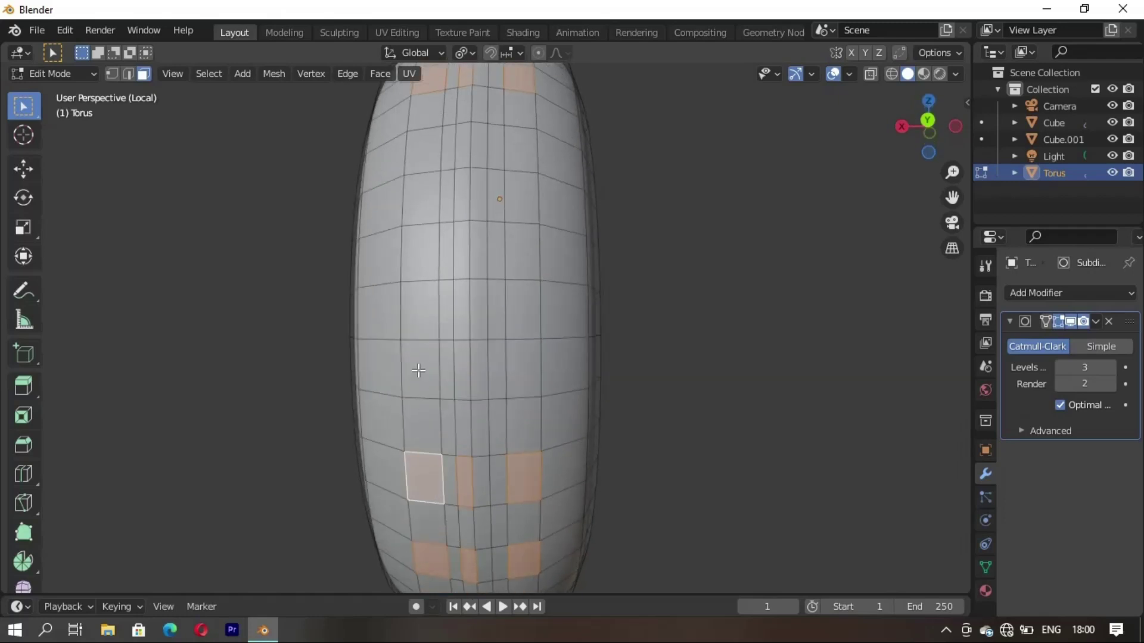
pyautogui.keyDown('shift'); pyautogui.click(420, 370); pyautogui.keyUp('shift')
pyautogui.keyDown('shift'); pyautogui.click(459, 387); pyautogui.keyUp('shift')
pyautogui.keyDown('shift'); pyautogui.click(527, 378); pyautogui.keyUp('shift')
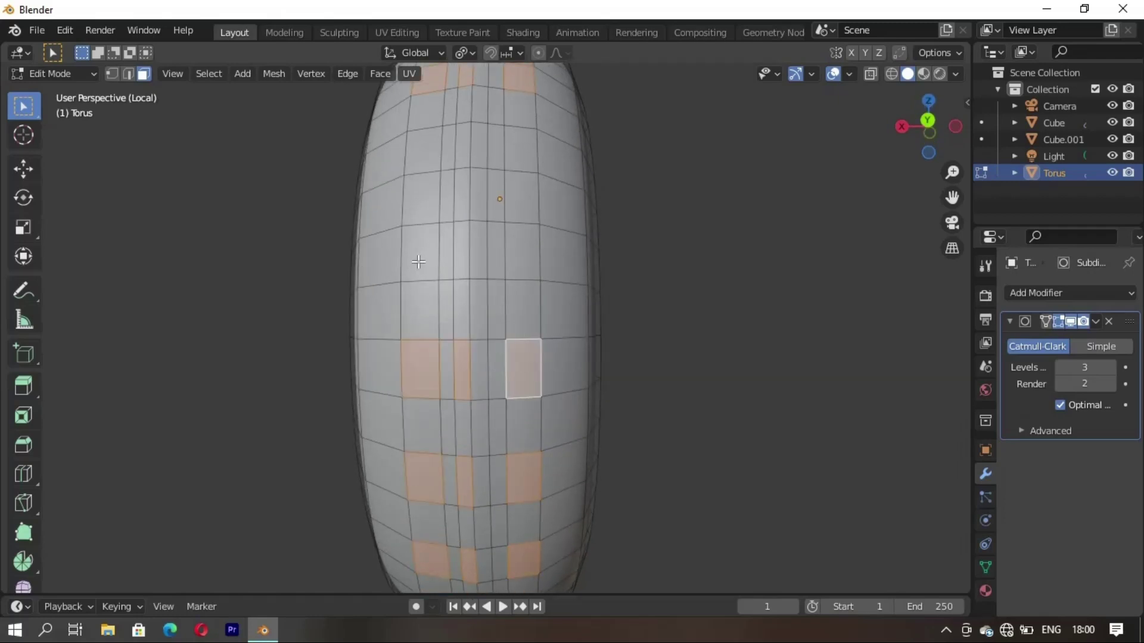
pyautogui.keyDown('shift'); pyautogui.click(420, 253); pyautogui.keyUp('shift')
pyautogui.keyDown('shift'); pyautogui.click(461, 254); pyautogui.keyUp('shift')
pyautogui.keyDown('shift'); pyautogui.click(521, 250); pyautogui.keyUp('shift')
pyautogui.moveTo(521, 251); pyautogui.dragTo(449, 394, button='middle')
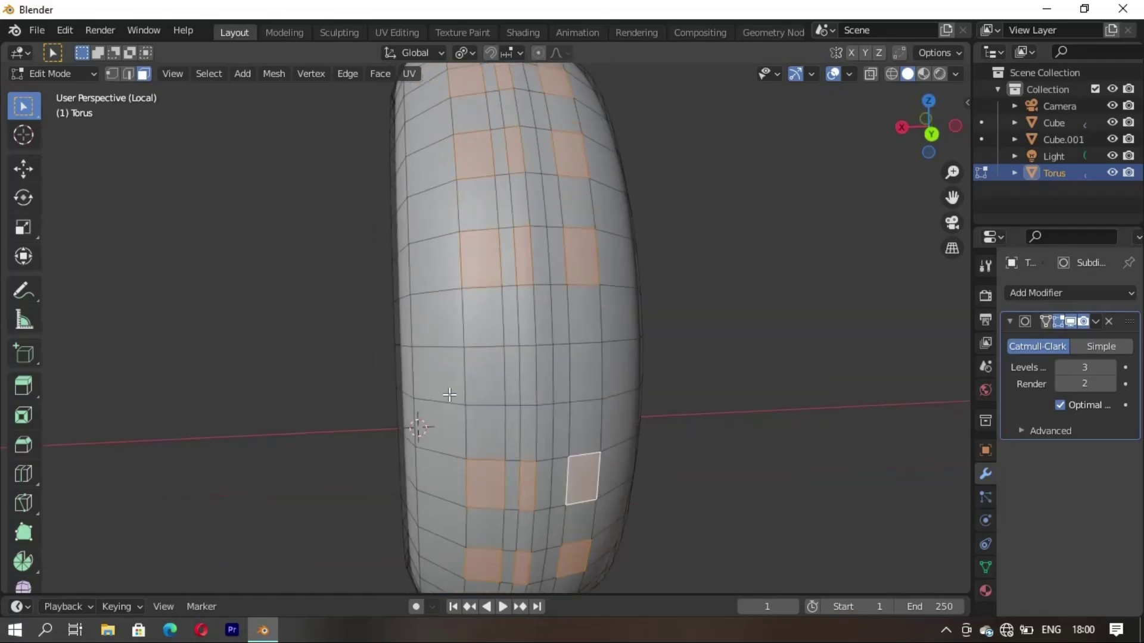
pyautogui.keyDown('shift'); pyautogui.click(480, 382); pyautogui.keyUp('shift')
pyautogui.keyDown('shift'); pyautogui.click(528, 381); pyautogui.keyUp('shift')
pyautogui.keyDown('shift'); pyautogui.click(584, 376); pyautogui.keyUp('shift')
pyautogui.scroll(-5, 620, 442)
pyautogui.moveTo(584, 376)
pyautogui.mouseDown(button='middle')
pyautogui.moveTo(620, 441)
pyautogui.moveTo(471, 435)
pyautogui.mouseUp(button='middle')
# Step: Extrude the selected torus faces outward along their normals into small studs
pyautogui.click(1045, 322)
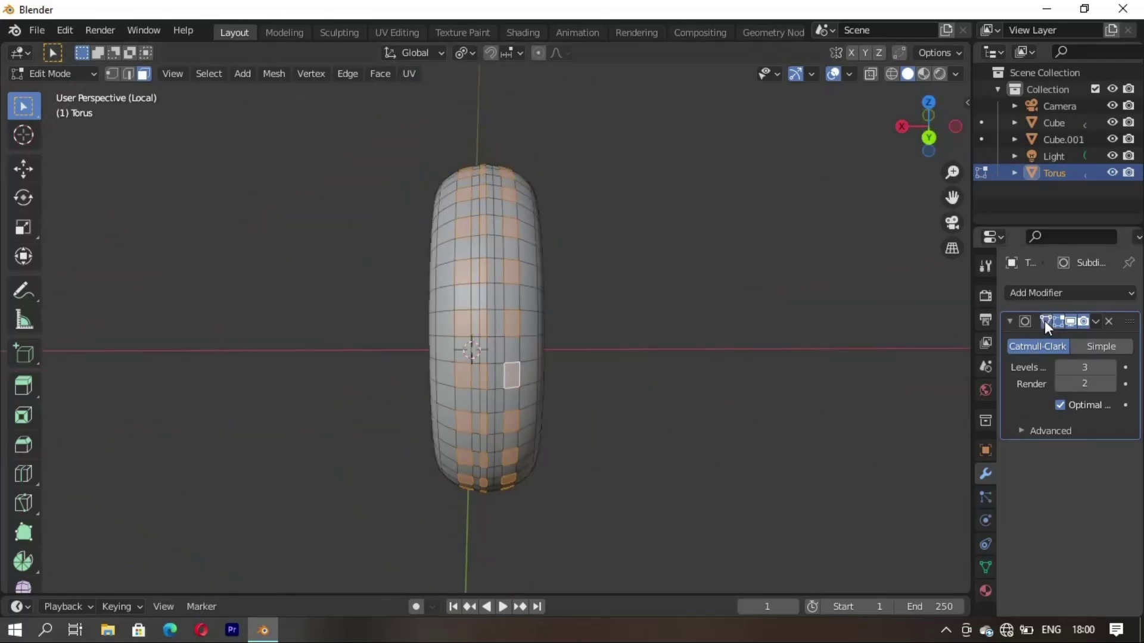
pyautogui.press('e')
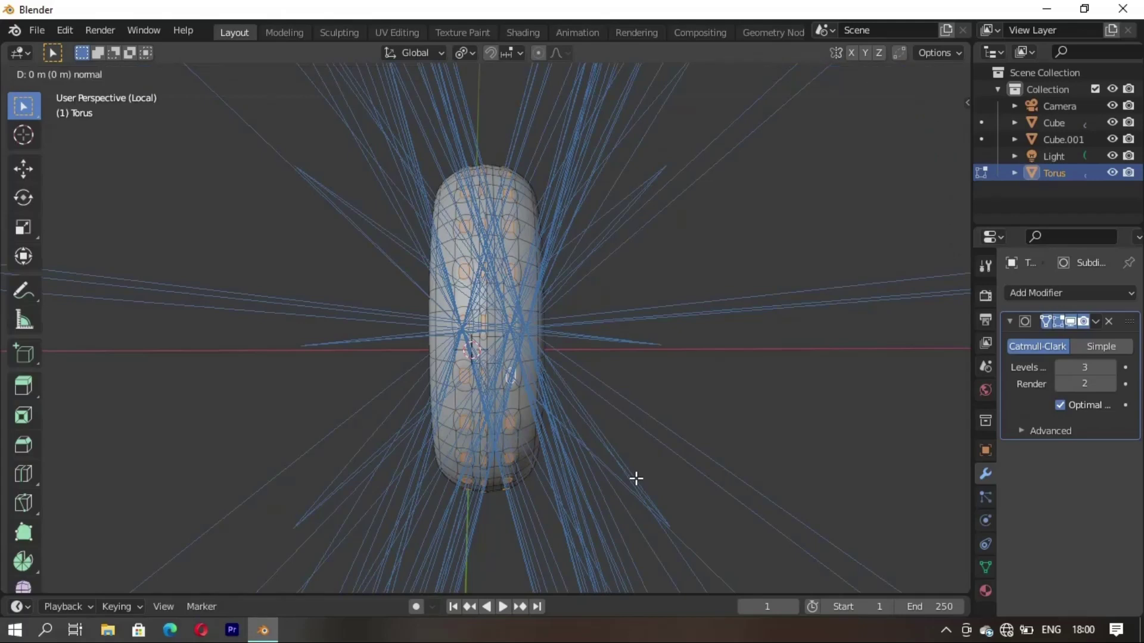
pyautogui.click(630, 474)
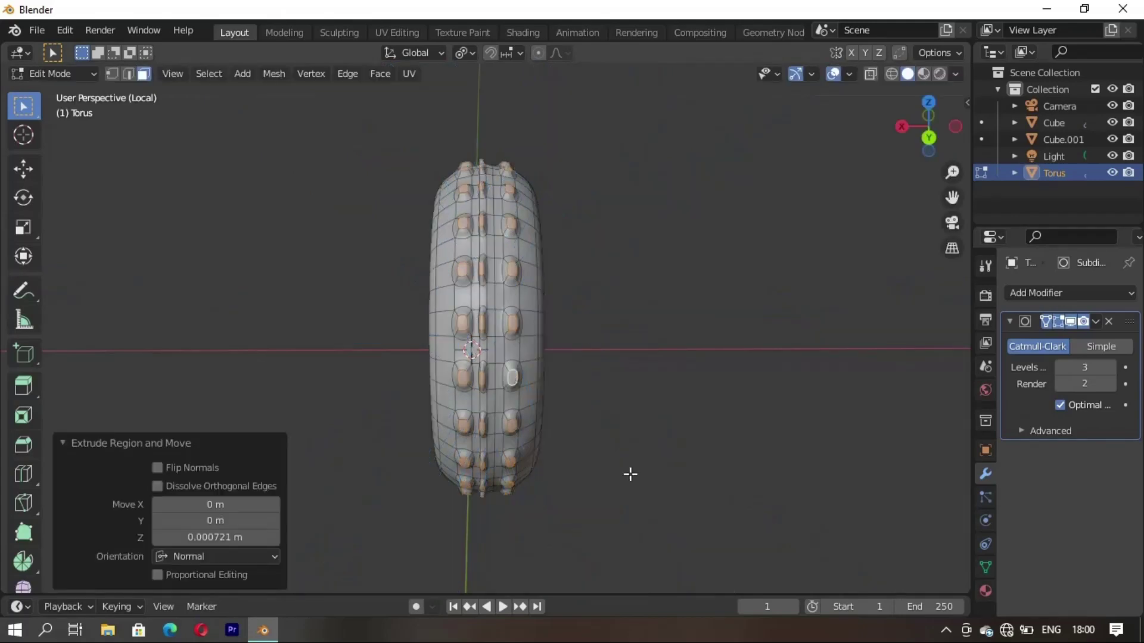
pyautogui.press('Tab')
# Step: Exit local view, deselect the torus, and orbit around the full mouse model
pyautogui.press('KP_Divide')
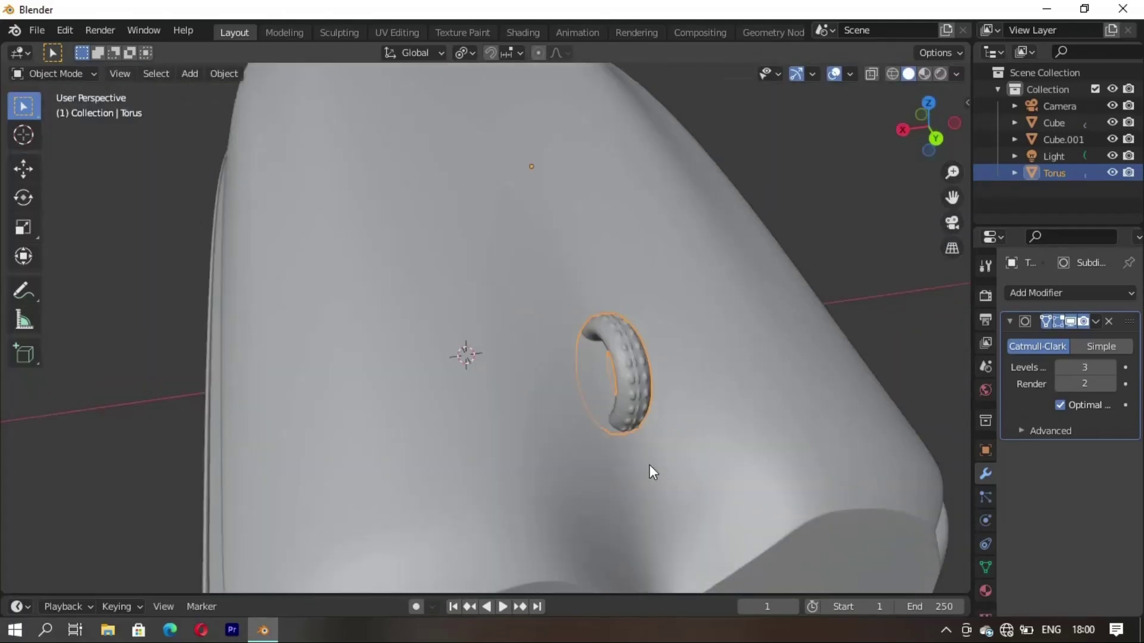
pyautogui.hotkey('alt', 'a')
pyautogui.scroll(-5, 492, 474)
pyautogui.moveTo(492, 474)
pyautogui.mouseDown(button='middle')
pyautogui.moveTo(360, 457)
pyautogui.moveTo(731, 362)
pyautogui.moveTo(441, 423)
pyautogui.moveTo(301, 421)
pyautogui.moveTo(443, 402)
pyautogui.moveTo(306, 429)
pyautogui.moveTo(414, 422)
pyautogui.moveTo(500, 442)
pyautogui.moveTo(485, 460)
pyautogui.moveTo(462, 434)
pyautogui.moveTo(543, 437)
pyautogui.moveTo(291, 447)
pyautogui.moveTo(127, 411)
pyautogui.moveTo(334, 370)
pyautogui.moveTo(404, 379)
pyautogui.mouseUp(button='middle')
pyautogui.press('Tab')
pyautogui.press('Tab')
pyautogui.press('Tab')
pyautogui.scroll(4, 396, 411)
pyautogui.moveTo(546, 415)
pyautogui.mouseDown(button='middle')
pyautogui.moveTo(582, 439)
pyautogui.moveTo(431, 467)
pyautogui.moveTo(492, 447)
pyautogui.mouseUp(button='middle')
pyautogui.scroll(4, 495, 445)
pyautogui.scroll(-3, 494, 444)
pyautogui.moveTo(516, 485)
pyautogui.mouseDown(button='middle')
pyautogui.moveTo(607, 493)
pyautogui.moveTo(340, 457)
pyautogui.moveTo(506, 470)
pyautogui.mouseUp(button='middle')
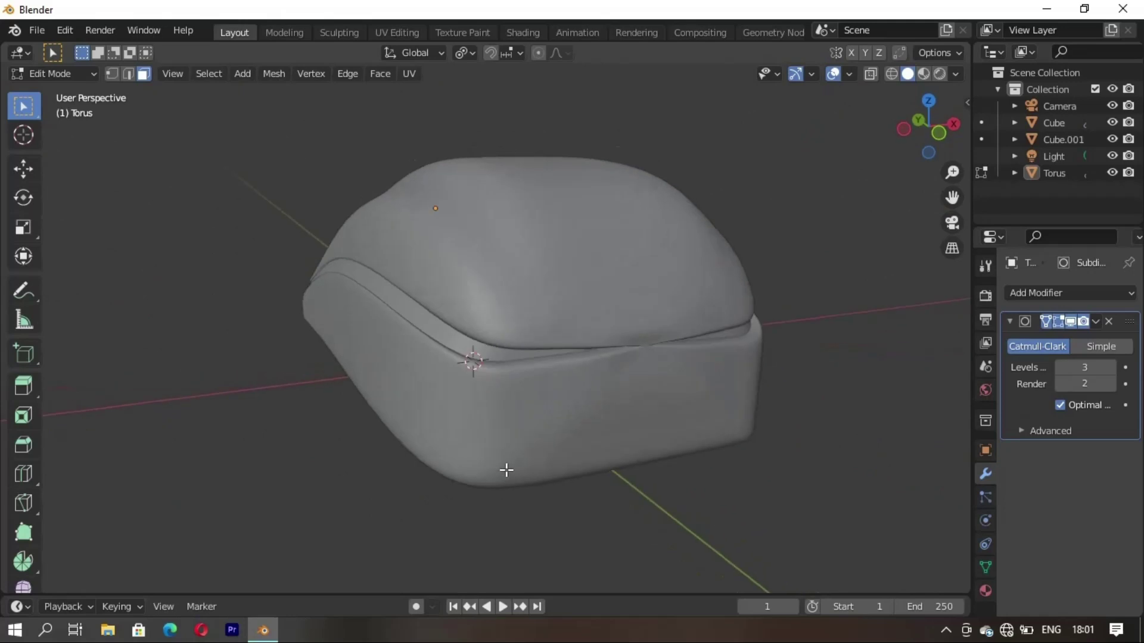
# Step: In the Shading workspace, leave Edit Mode and select the mouse body (Cube)
pyautogui.click(532, 34)
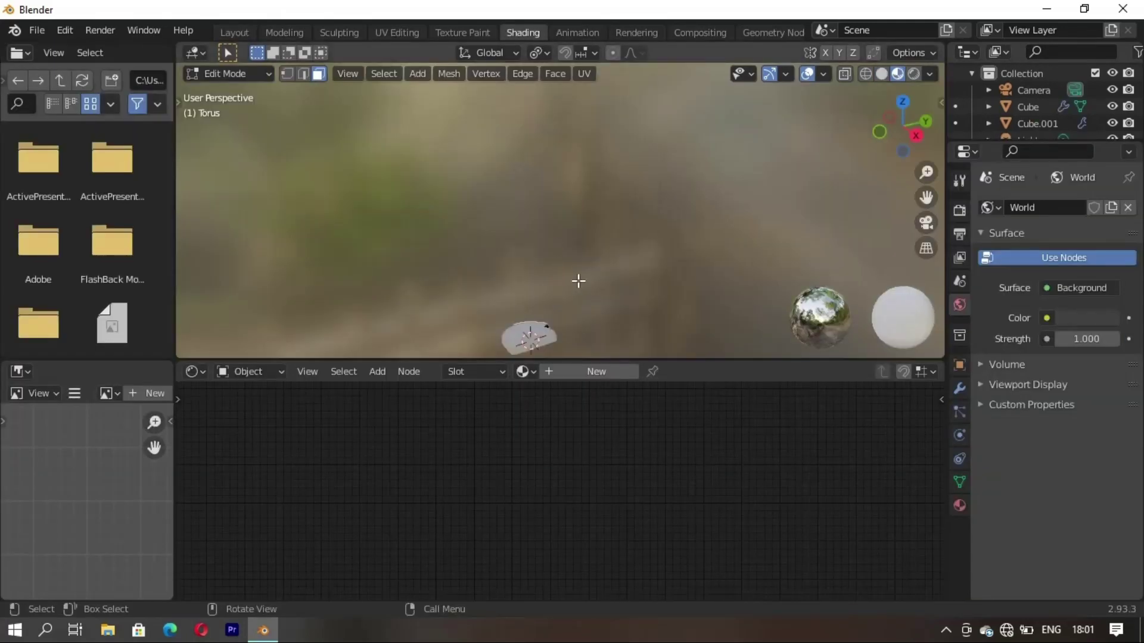
pyautogui.moveTo(578, 281)
pyautogui.keyDown('shift'); pyautogui.mouseDown(button='middle')
pyautogui.moveTo(544, 243)
pyautogui.moveTo(605, 209)
pyautogui.mouseUp(button='middle'); pyautogui.keyUp('shift')
pyautogui.scroll(2, 556, 255)
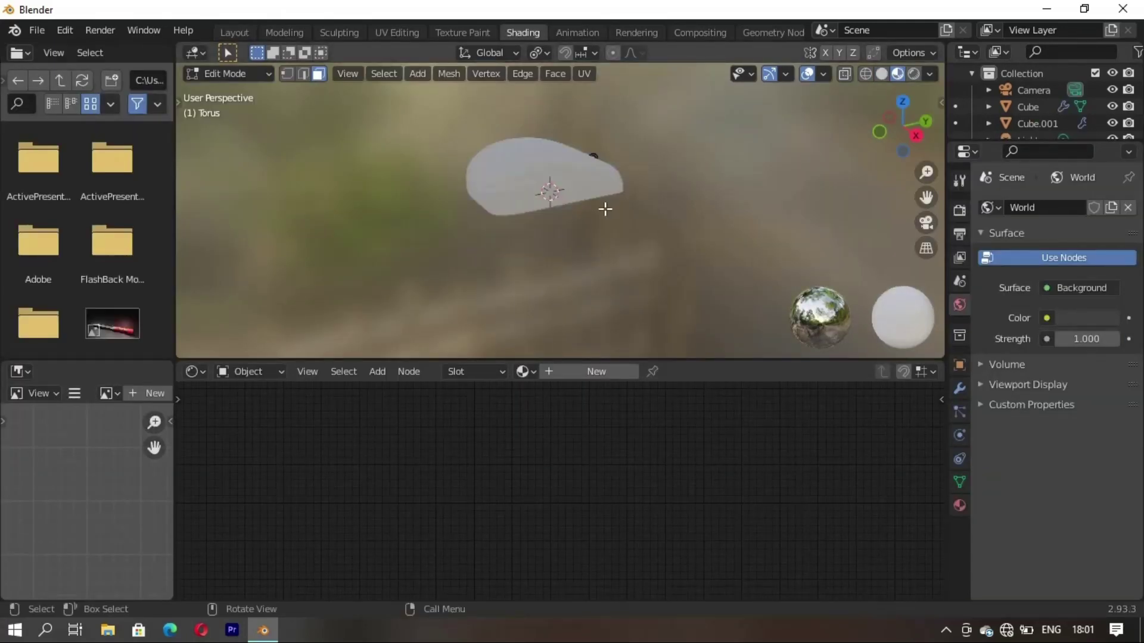
pyautogui.press('Tab')
pyautogui.scroll(2, 560, 214)
pyautogui.moveTo(519, 223)
pyautogui.keyDown('shift'); pyautogui.mouseDown(button='middle')
pyautogui.moveTo(595, 269)
pyautogui.moveTo(602, 293)
pyautogui.moveTo(571, 309)
pyautogui.mouseUp(button='middle'); pyautogui.keyUp('shift')
pyautogui.click(580, 221)
# Step: Add a new material named ffg to the body with a purple base colour
pyautogui.click(640, 371)
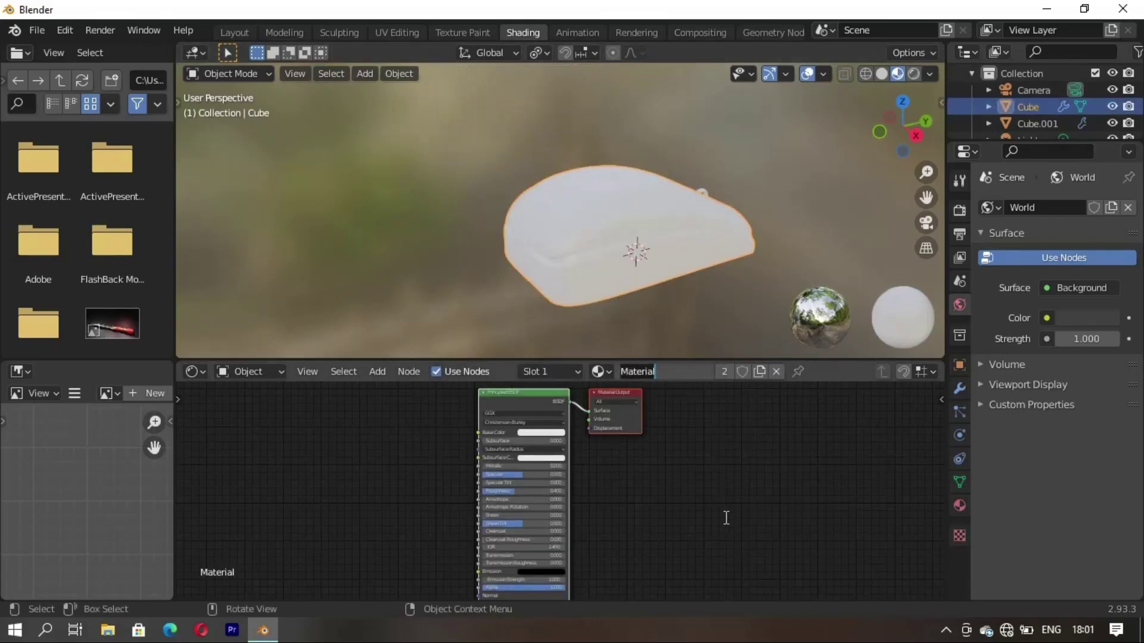
pyautogui.press('BackSpace')
pyautogui.write('ffg')
pyautogui.press('Return')
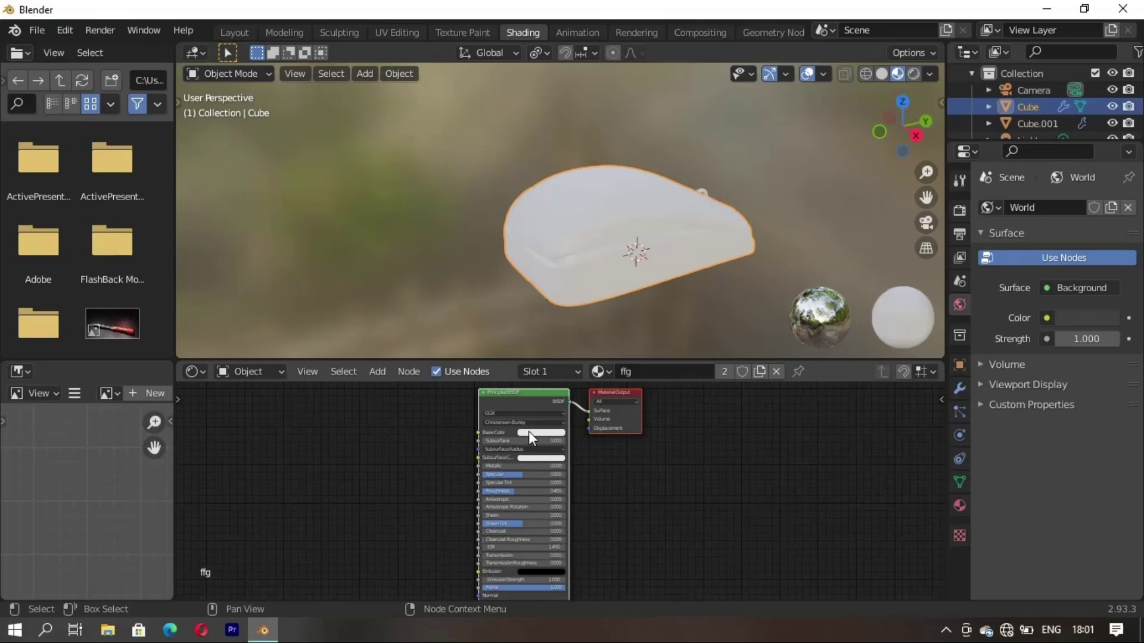
pyautogui.click(543, 433)
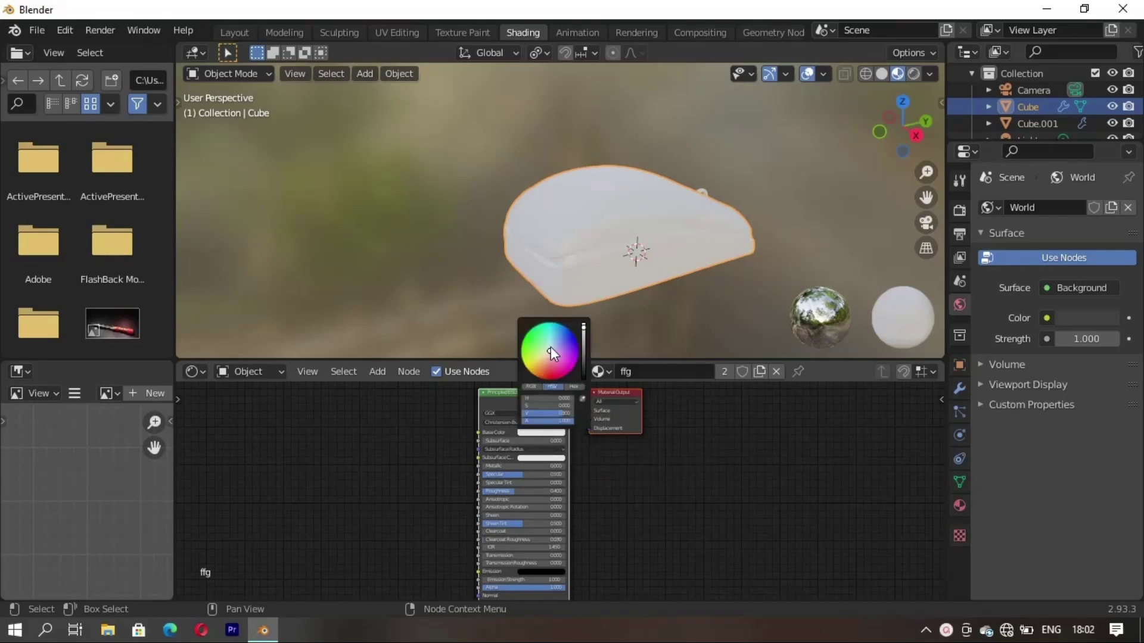
pyautogui.moveTo(550, 349)
pyautogui.mouseDown()
pyautogui.moveTo(538, 367)
pyautogui.moveTo(562, 349)
pyautogui.mouseUp()
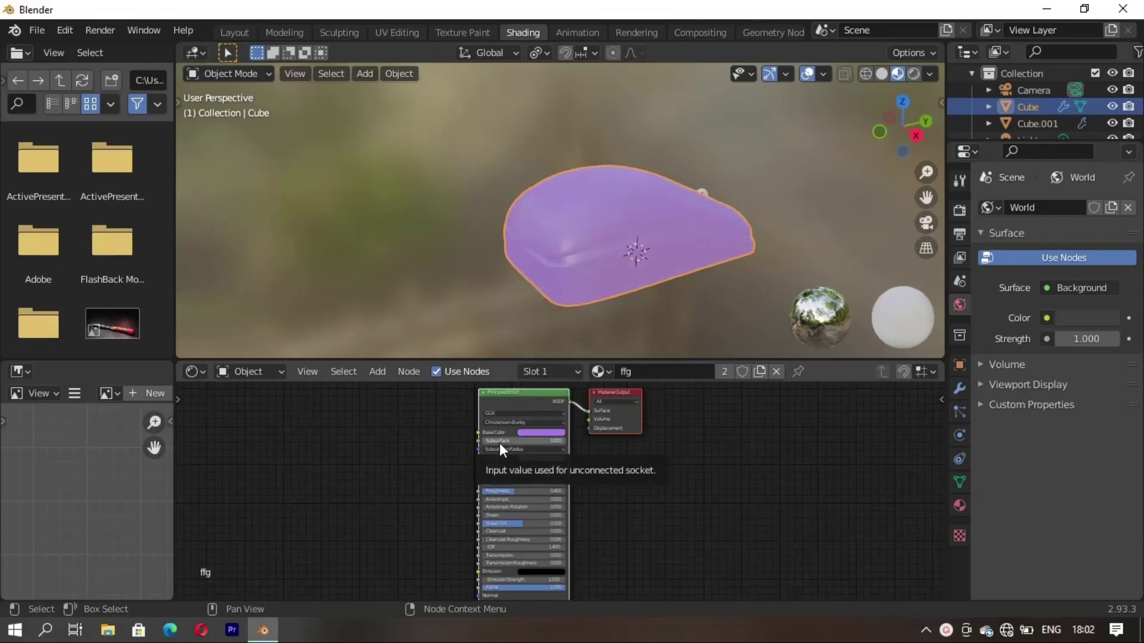
# Step: Set ffg's subsurface to 1.0 with a dark red subsurface colour, then inspect the shaded mouse
pyautogui.moveTo(500, 442); pyautogui.dragTo(559, 445)
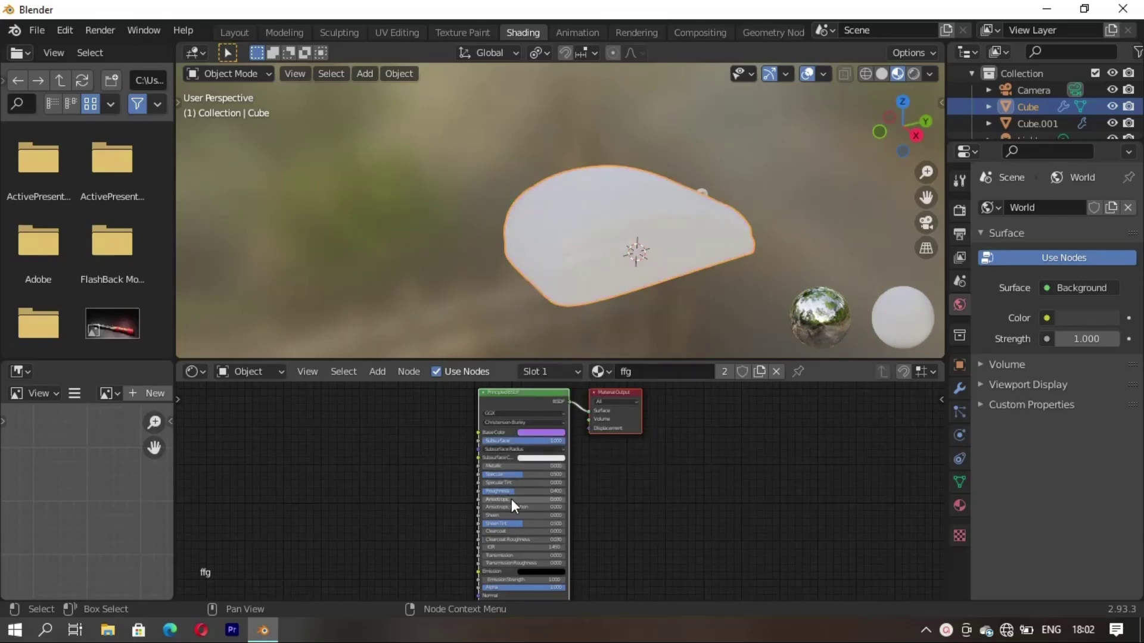
pyautogui.click(531, 459)
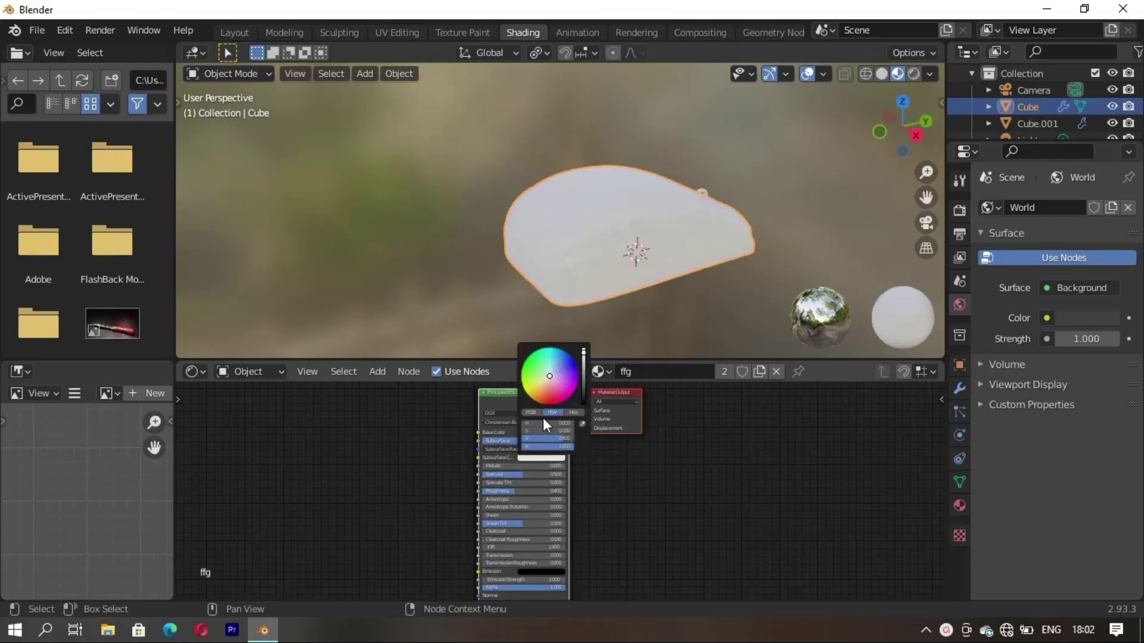
pyautogui.moveTo(548, 387)
pyautogui.mouseDown()
pyautogui.moveTo(582, 381)
pyautogui.moveTo(582, 391)
pyautogui.mouseUp()
pyautogui.click(429, 274)
pyautogui.scroll(3, 352, 288)
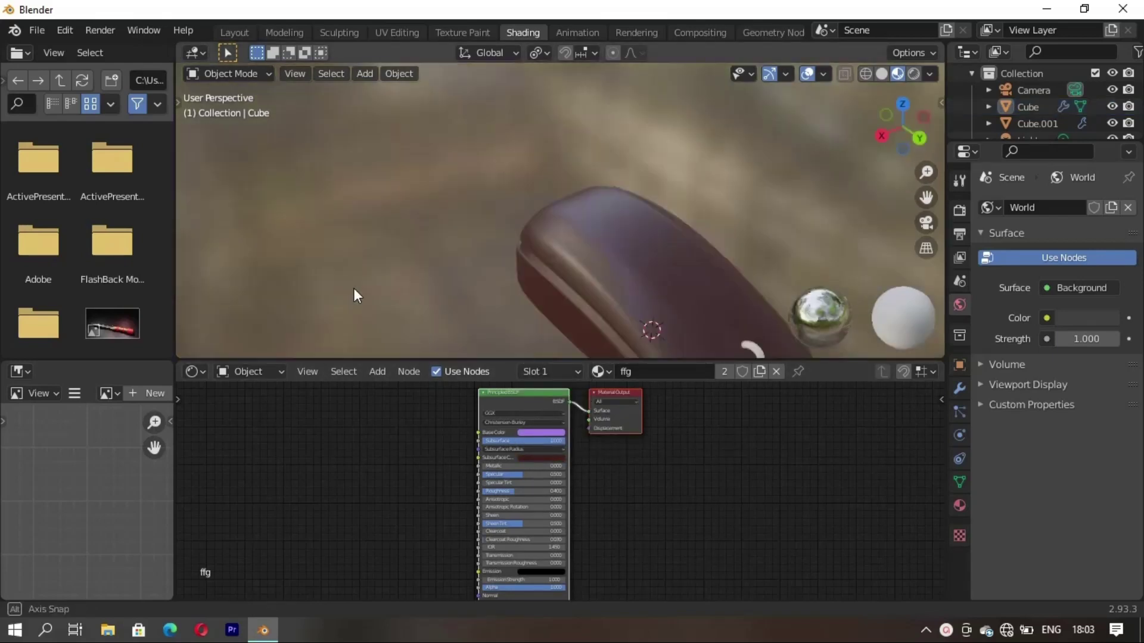
pyautogui.scroll(-3, 537, 268)
pyautogui.moveTo(582, 263); pyautogui.dragTo(589, 252, button='middle')
pyautogui.click(586, 253)
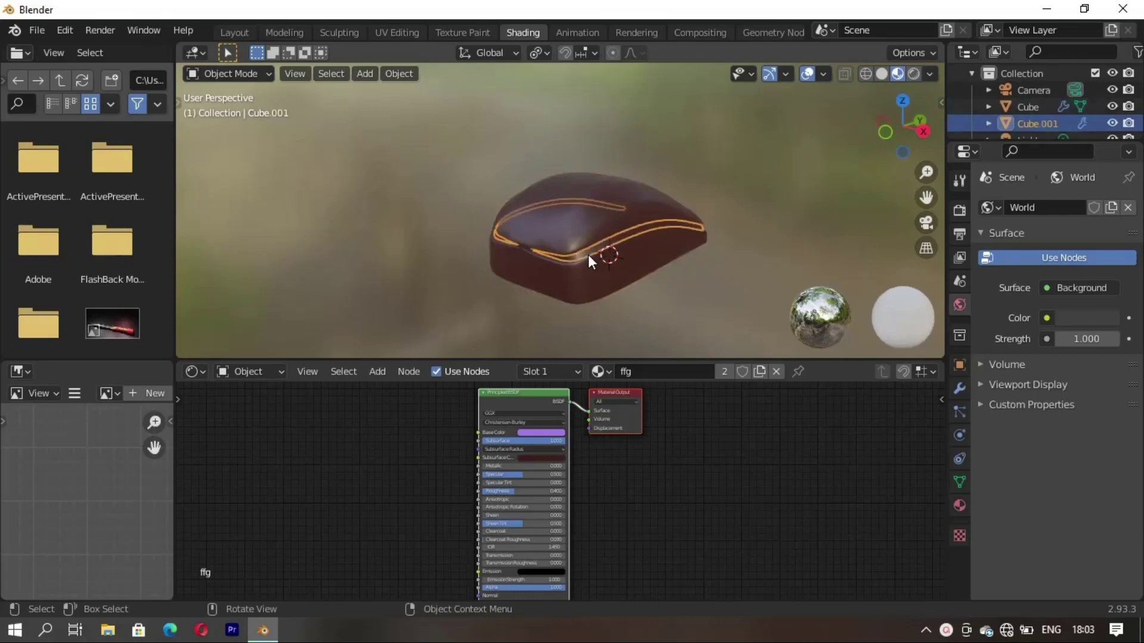
# Step: Give the side trim (Cube.001) a new material named ggh with subsurface 1.0
pyautogui.click(775, 371)
pyautogui.click(577, 374)
pyautogui.doubleClick(685, 371)
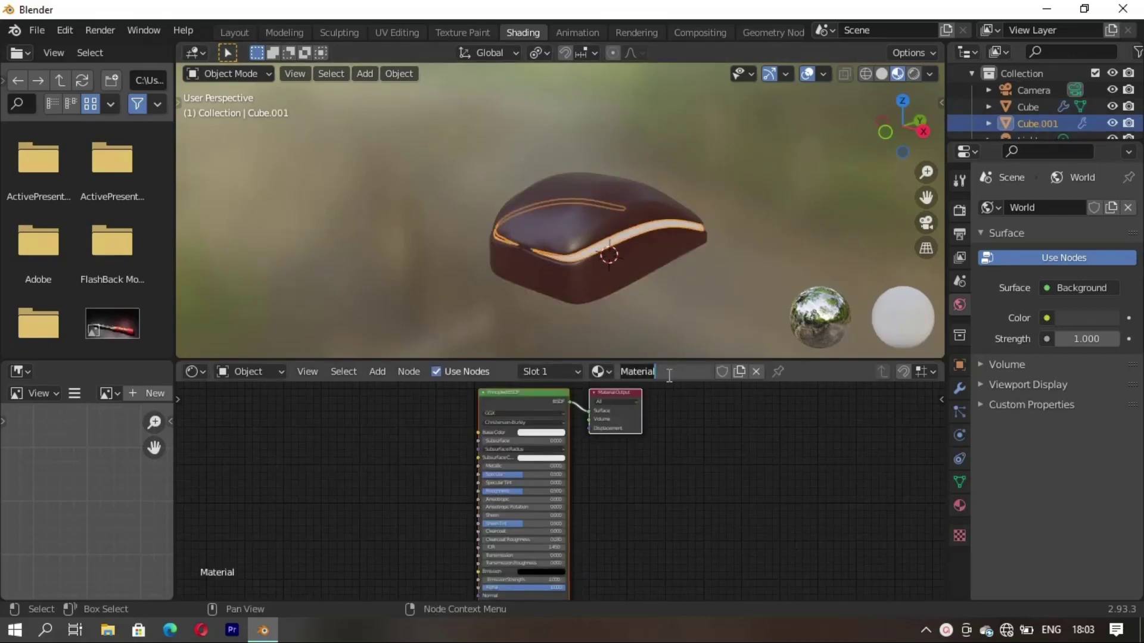
pyautogui.press('BackSpace')
pyautogui.write('ggh')
pyautogui.press('Return')
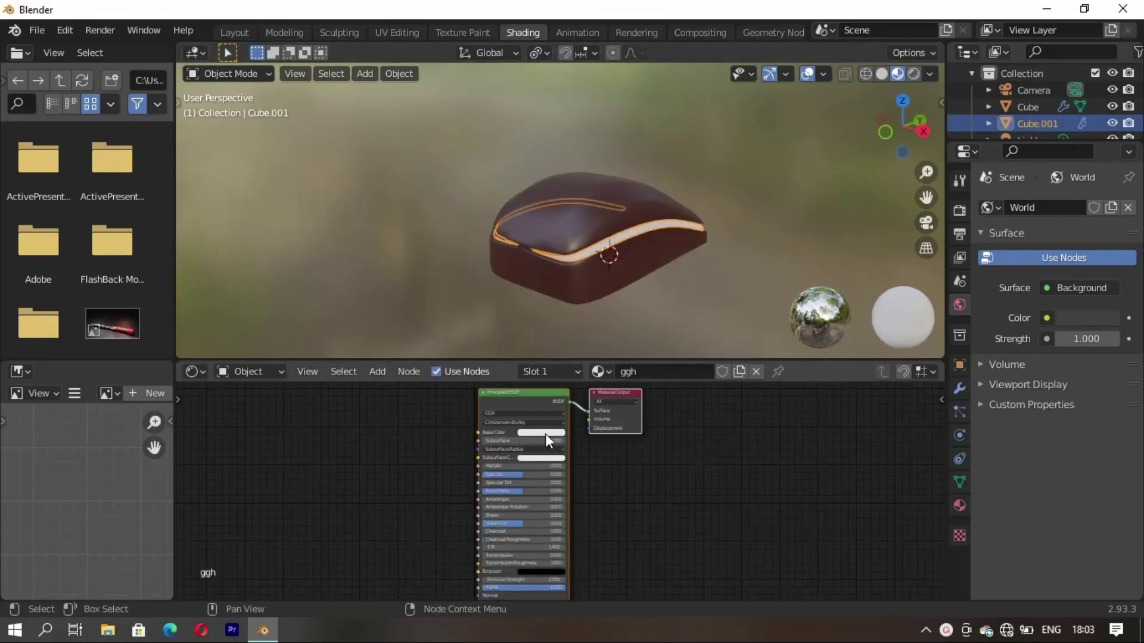
pyautogui.moveTo(487, 443); pyautogui.dragTo(625, 443)
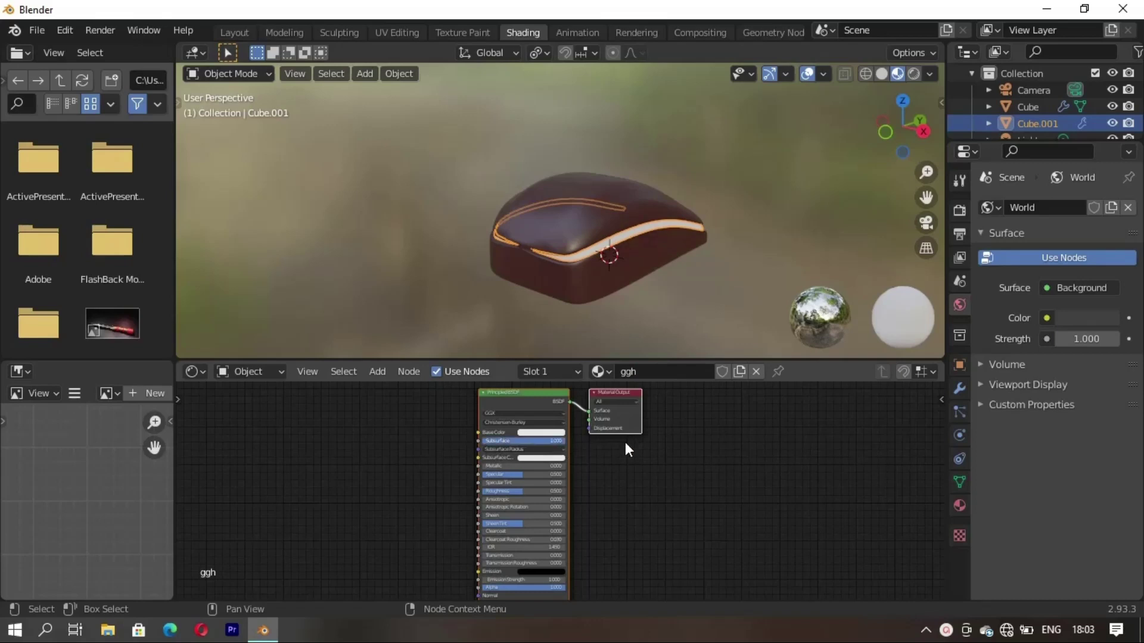
# Step: Set ggh's subsurface colour to near-black, then select the body and orbit the mouse
pyautogui.click(541, 457)
pyautogui.moveTo(548, 398); pyautogui.dragTo(566, 384)
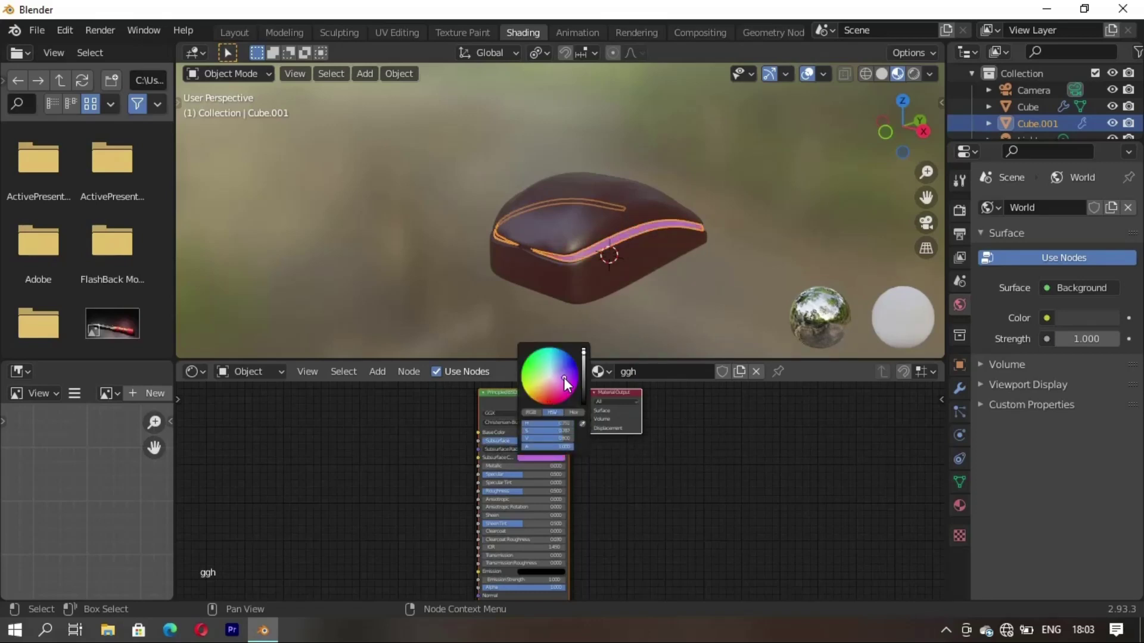
pyautogui.click(658, 320)
pyautogui.click(538, 459)
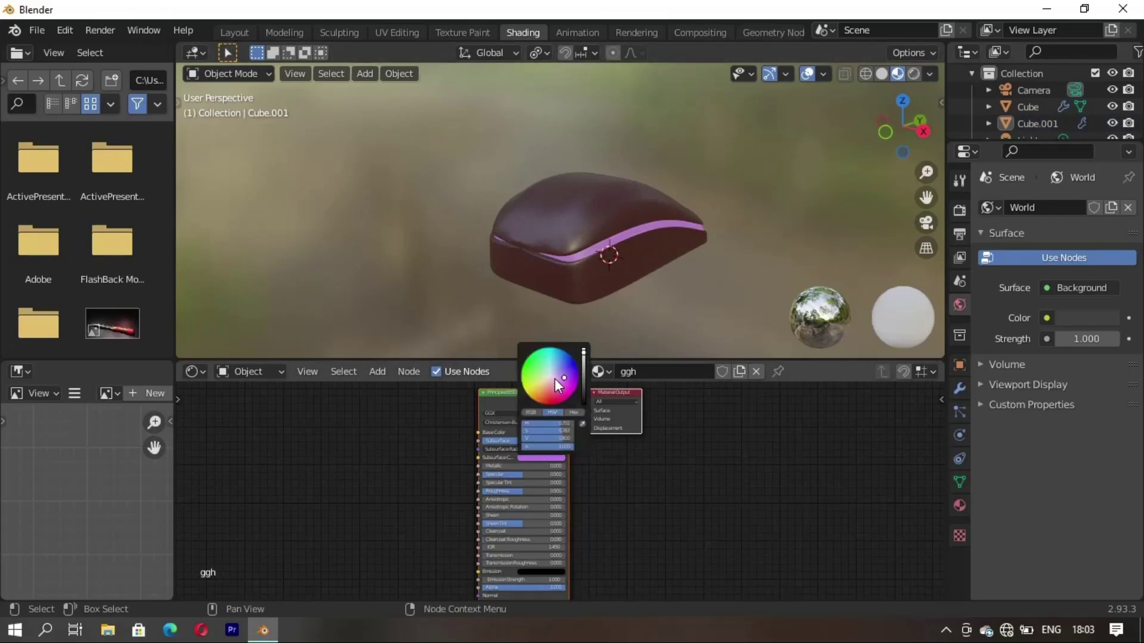
pyautogui.click(550, 379)
pyautogui.moveTo(584, 353); pyautogui.dragTo(609, 493)
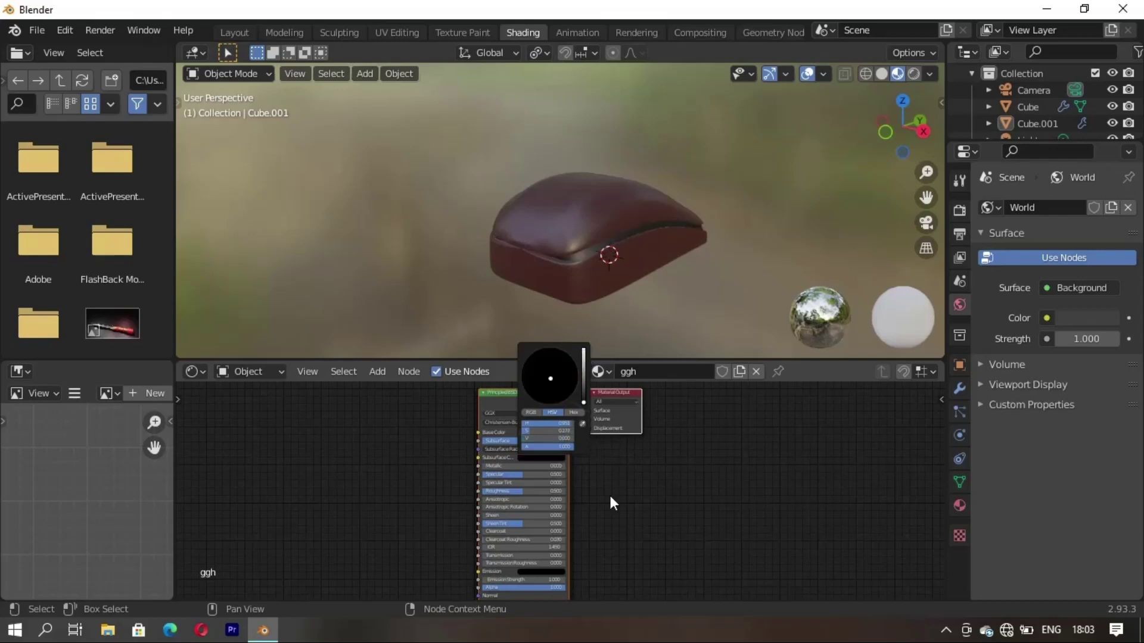
pyautogui.click(653, 280)
pyautogui.click(462, 288)
pyautogui.moveTo(462, 288)
pyautogui.mouseDown(button='middle')
pyautogui.moveTo(689, 280)
pyautogui.moveTo(664, 245)
pyautogui.moveTo(466, 277)
pyautogui.moveTo(526, 280)
pyautogui.mouseUp(button='middle')
# Step: Assign the existing ggh material to the scroll wheel (Torus)
pyautogui.click(555, 265)
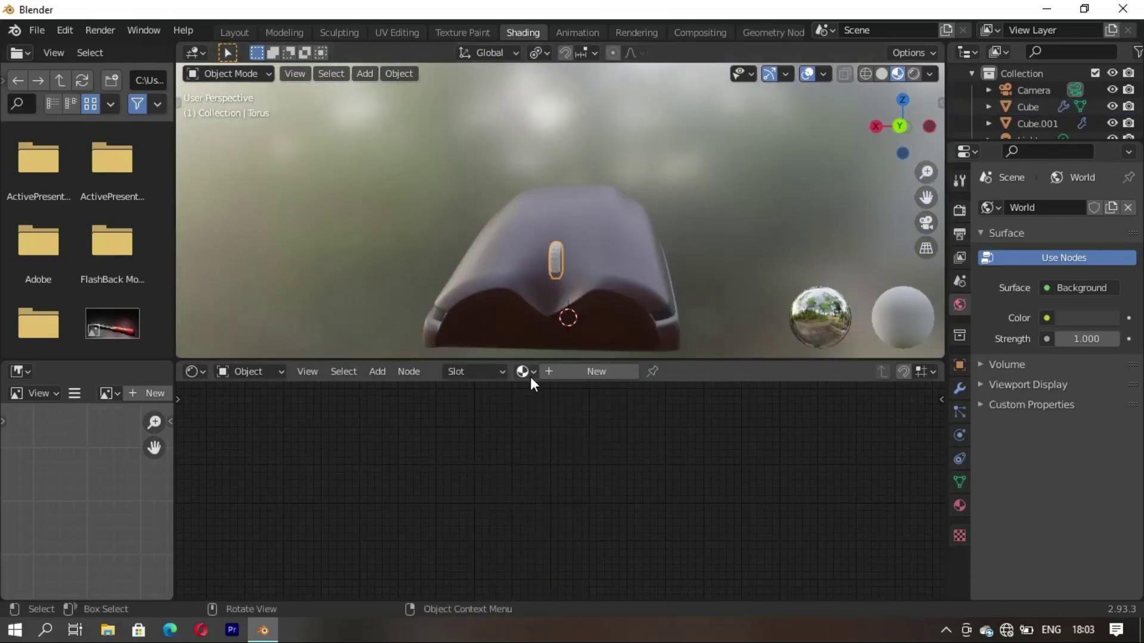
pyautogui.click(527, 372)
pyautogui.click(516, 412)
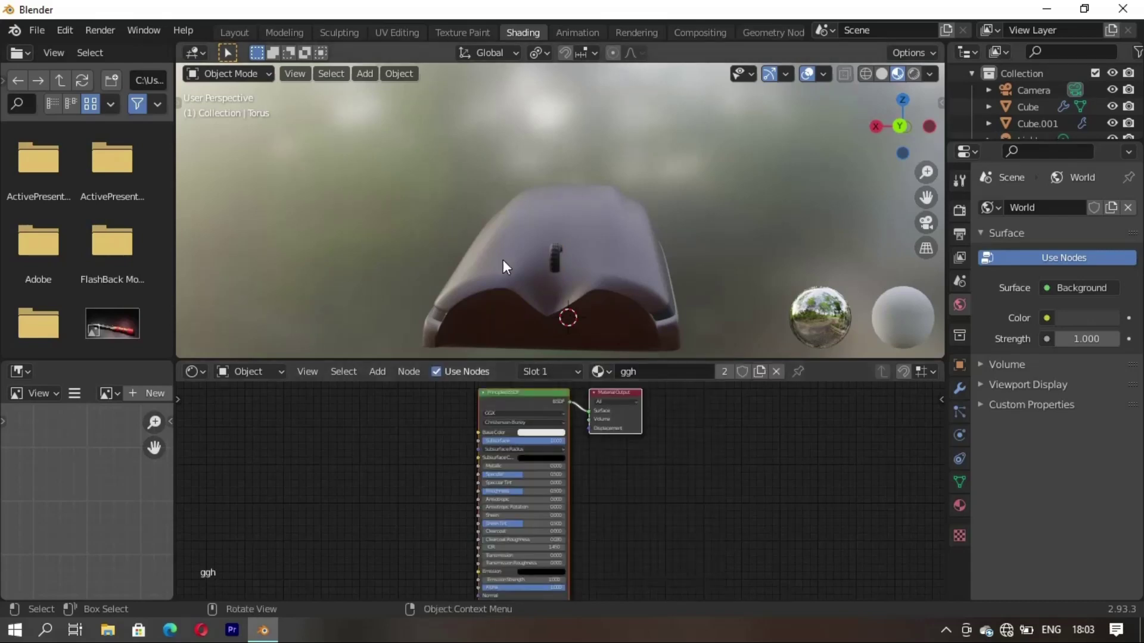
pyautogui.moveTo(503, 260)
pyautogui.mouseDown(button='middle')
pyautogui.moveTo(573, 304)
pyautogui.moveTo(502, 219)
pyautogui.moveTo(527, 267)
pyautogui.moveTo(413, 292)
pyautogui.moveTo(535, 227)
pyautogui.moveTo(620, 274)
pyautogui.moveTo(713, 259)
pyautogui.moveTo(536, 196)
pyautogui.mouseUp(button='middle')
# Step: In the Layout workspace, enable Material Preview shading and orbit around the mouse
pyautogui.click(237, 32)
pyautogui.moveTo(418, 286)
pyautogui.mouseDown(button='middle')
pyautogui.moveTo(475, 391)
pyautogui.moveTo(596, 298)
pyautogui.mouseUp(button='middle')
pyautogui.click(924, 73)
pyautogui.moveTo(530, 356)
pyautogui.mouseDown(button='middle')
pyautogui.moveTo(441, 298)
pyautogui.moveTo(295, 326)
pyautogui.moveTo(522, 322)
pyautogui.moveTo(321, 298)
pyautogui.moveTo(562, 383)
pyautogui.mouseUp(button='middle')
pyautogui.scroll(5, 560, 382)
pyautogui.scroll(-8, 560, 381)
pyautogui.moveTo(441, 438)
pyautogui.mouseDown(button='middle')
pyautogui.moveTo(817, 456)
pyautogui.moveTo(396, 501)
pyautogui.moveTo(349, 486)
pyautogui.moveTo(577, 471)
pyautogui.moveTo(575, 485)
pyautogui.moveTo(370, 485)
pyautogui.moveTo(572, 468)
pyautogui.mouseUp(button='middle')
# Step: Add an enlarged mesh plane under the mouse
pyautogui.hotkey('shift', 'a')
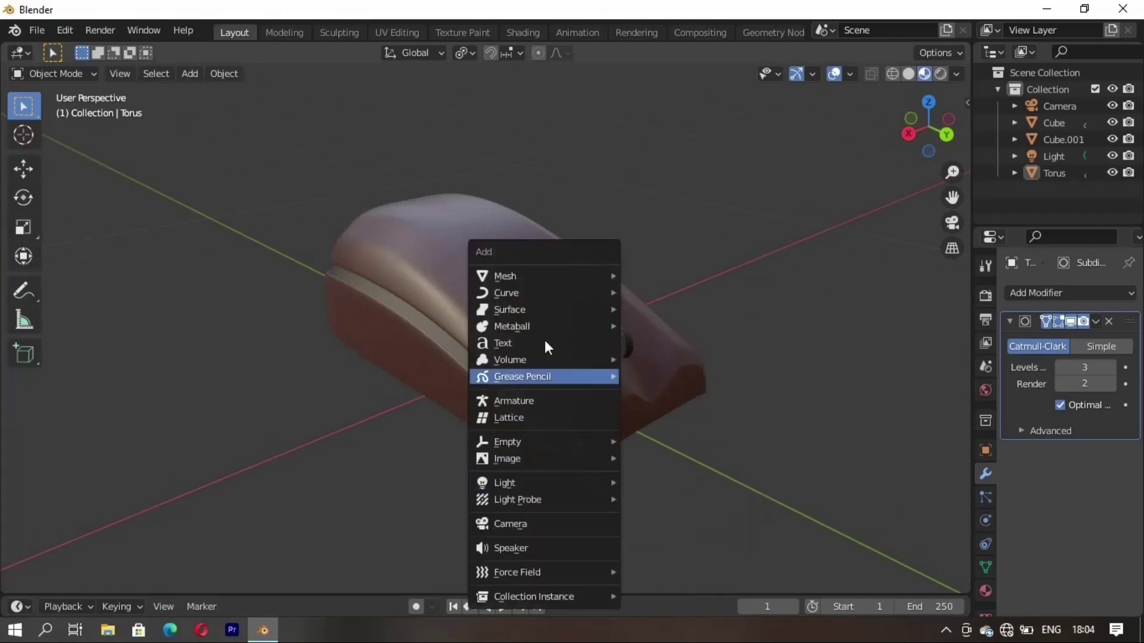
pyautogui.click(644, 270)
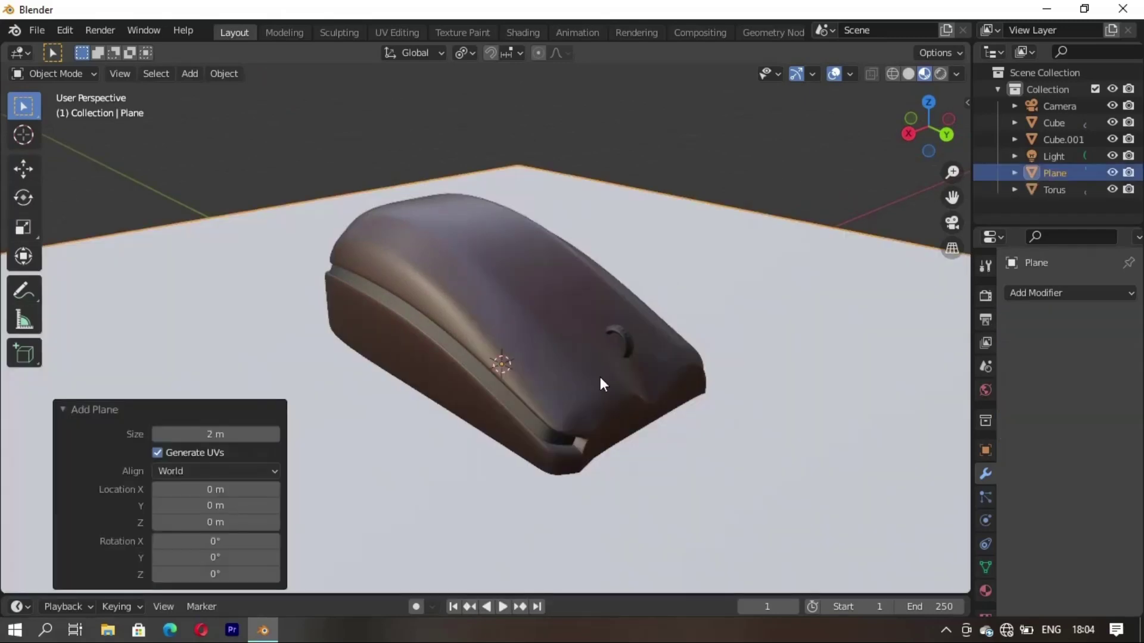
pyautogui.click(664, 537)
pyautogui.scroll(-5, 460, 455)
pyautogui.scroll(-3, 460, 455)
# Step: Give the plane a new material ggh with magenta base colour and roughness 1.0
pyautogui.click(522, 32)
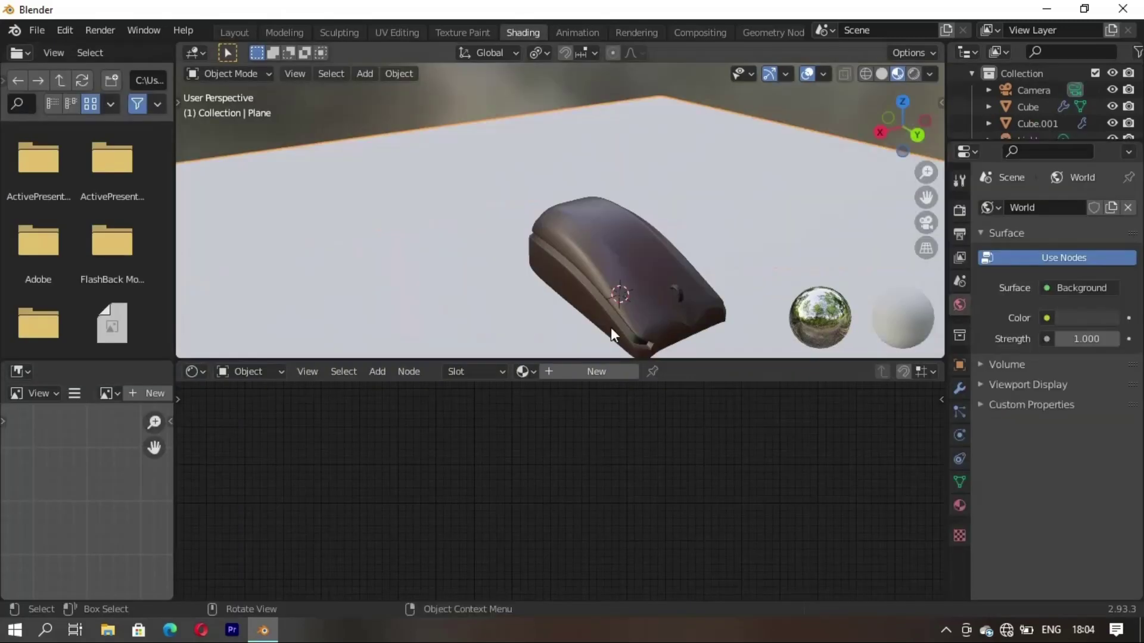
pyautogui.click(614, 371)
pyautogui.write('gg')
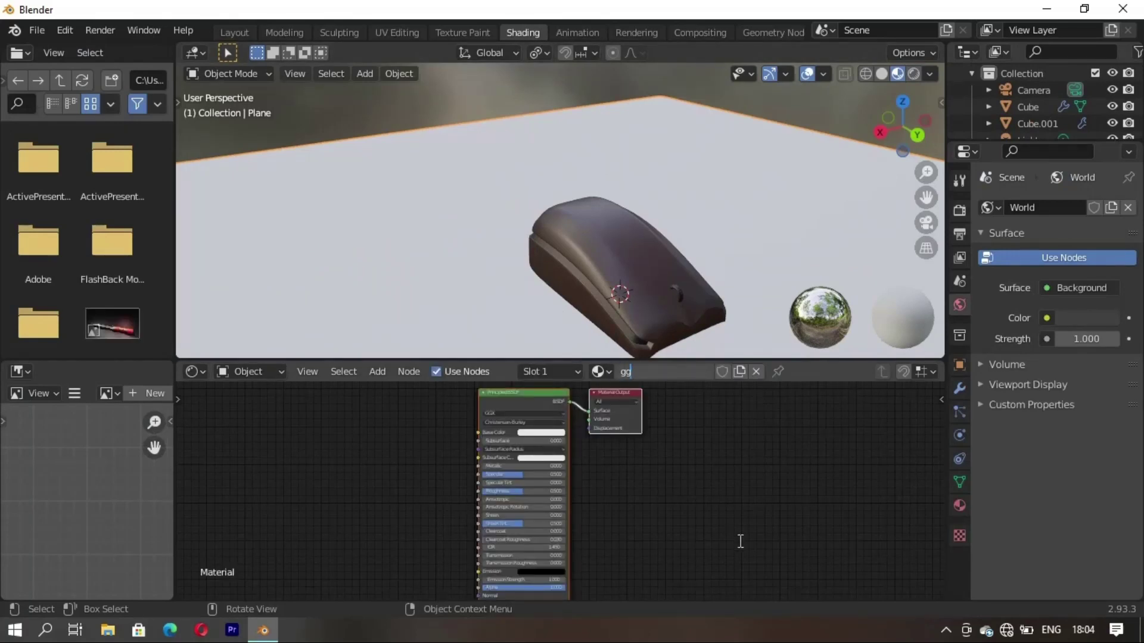
pyautogui.write('h')
pyautogui.press('Return')
pyautogui.click(538, 432)
pyautogui.click(575, 364)
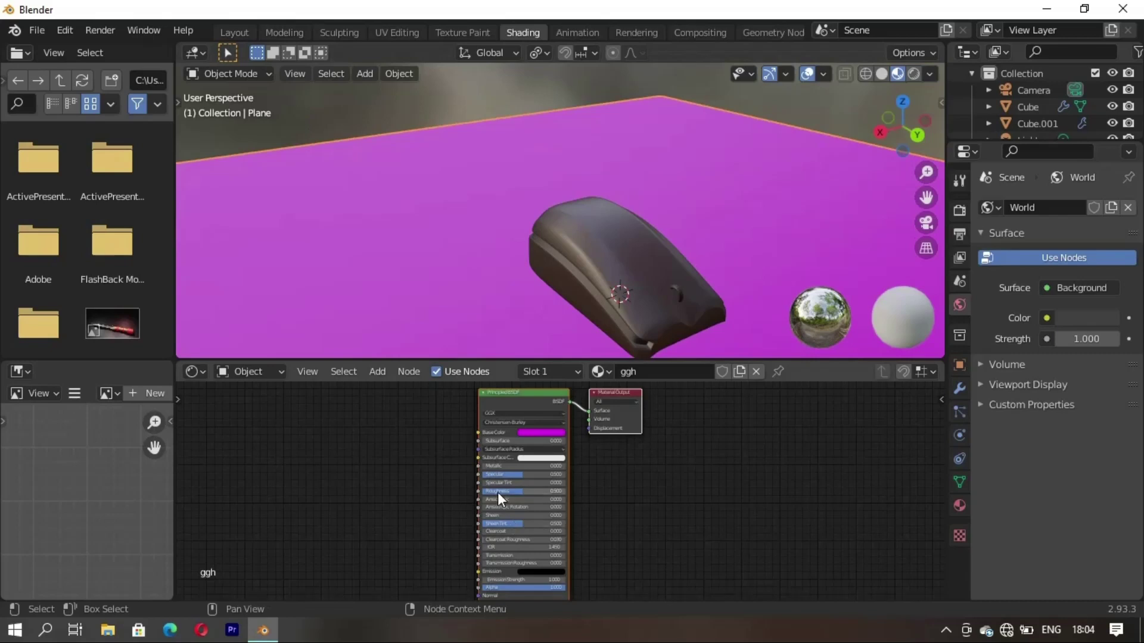
pyautogui.moveTo(501, 492); pyautogui.dragTo(668, 486)
pyautogui.click(233, 32)
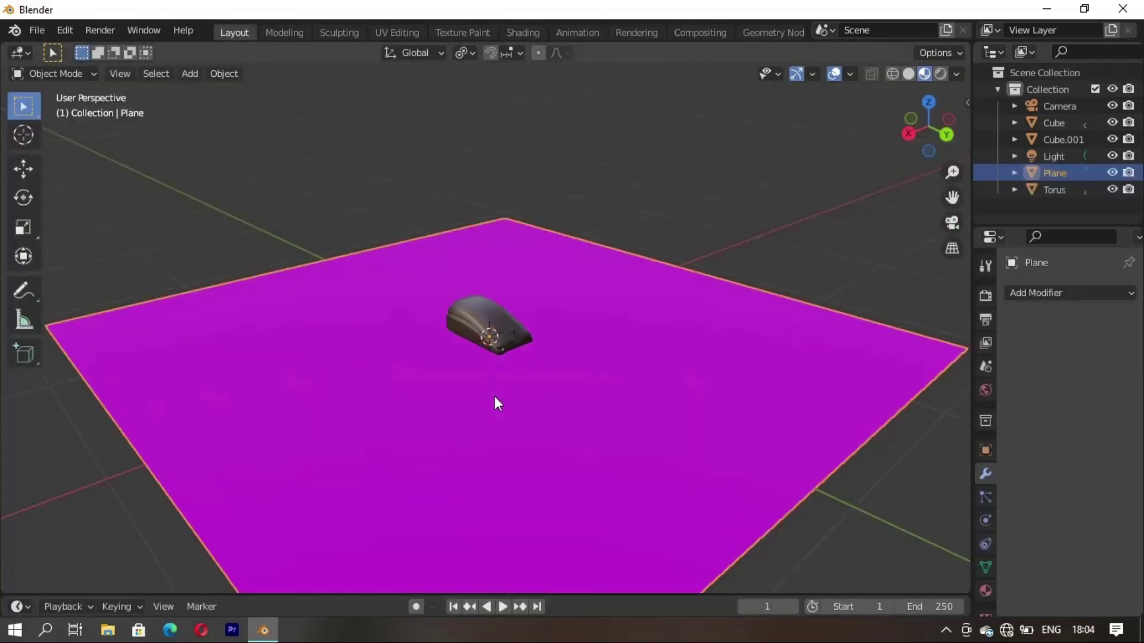
# Step: Look through the scene camera, check the view lock settings, and adjust the framing
pyautogui.press('KP_0')
pyautogui.press('n')
pyautogui.click(960, 175)
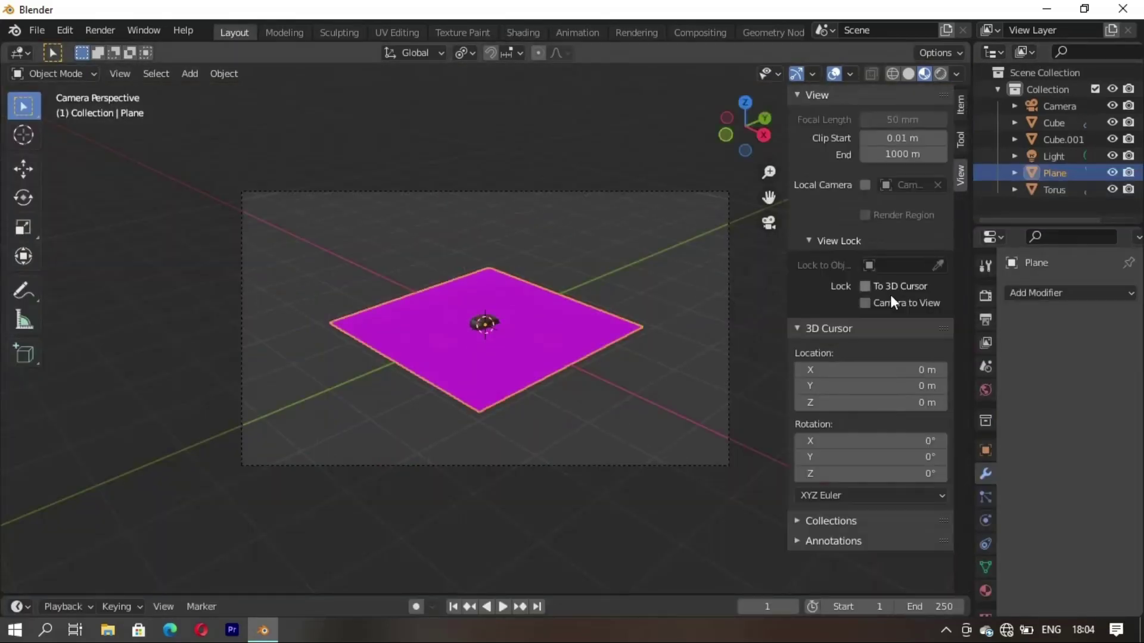
pyautogui.press('n')
pyautogui.scroll(5, 489, 307)
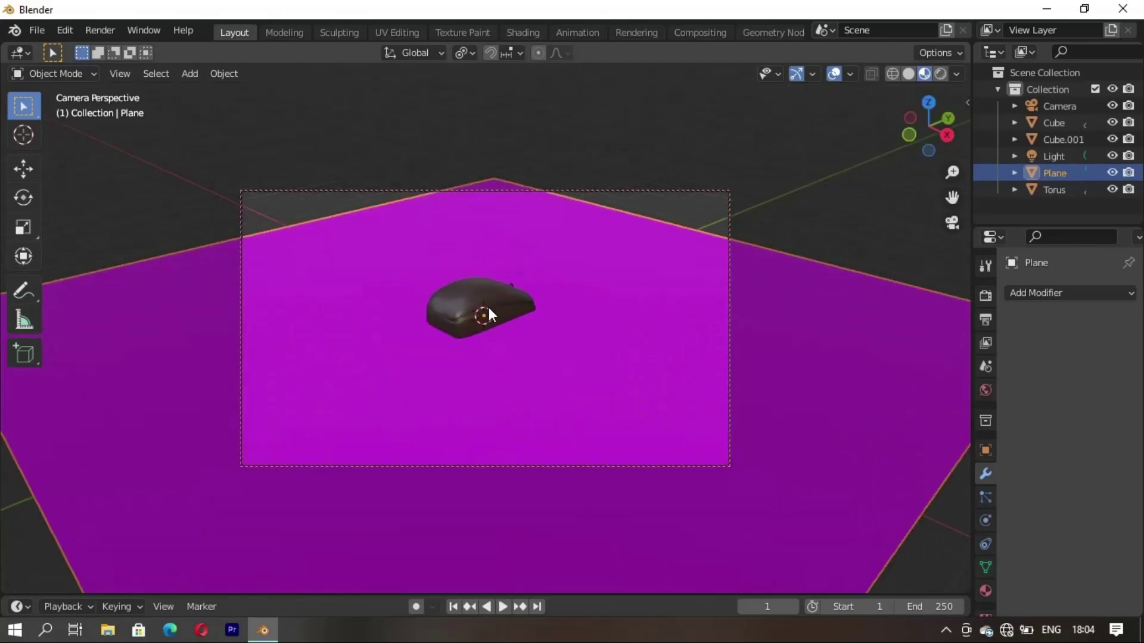
pyautogui.moveTo(489, 312)
pyautogui.keyDown('shift'); pyautogui.mouseDown(button='middle')
pyautogui.moveTo(528, 399)
pyautogui.moveTo(513, 474)
pyautogui.moveTo(470, 445)
pyautogui.moveTo(507, 358)
pyautogui.moveTo(506, 446)
pyautogui.moveTo(646, 398)
pyautogui.moveTo(630, 364)
pyautogui.moveTo(508, 374)
pyautogui.moveTo(535, 376)
pyautogui.moveTo(548, 416)
pyautogui.mouseUp(button='middle'); pyautogui.keyUp('shift')
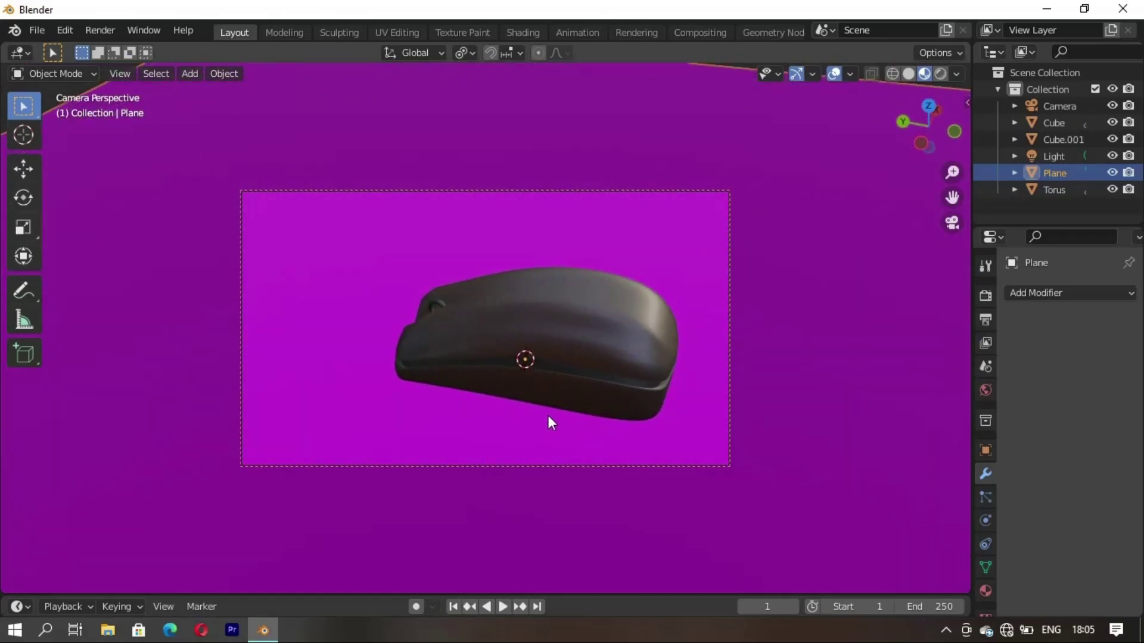
# Step: Raise the ground plane slightly along Z in front view, then preview rendered through the camera
pyautogui.press('KP_1')
pyautogui.press('g')
pyautogui.press('z')
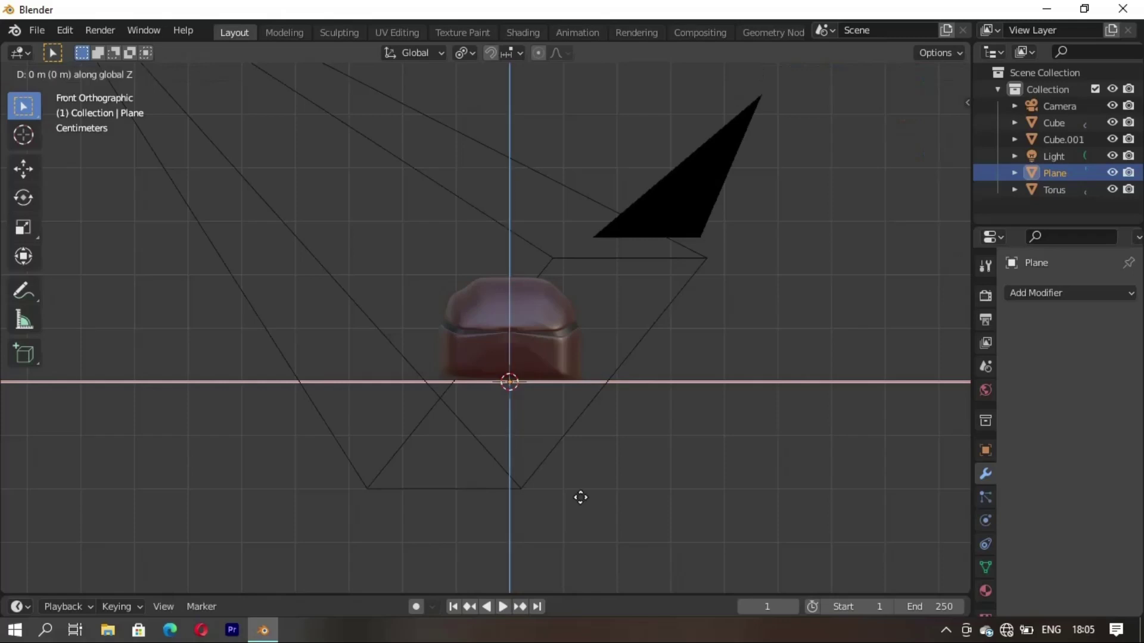
pyautogui.click(581, 494)
pyautogui.press('KP_0')
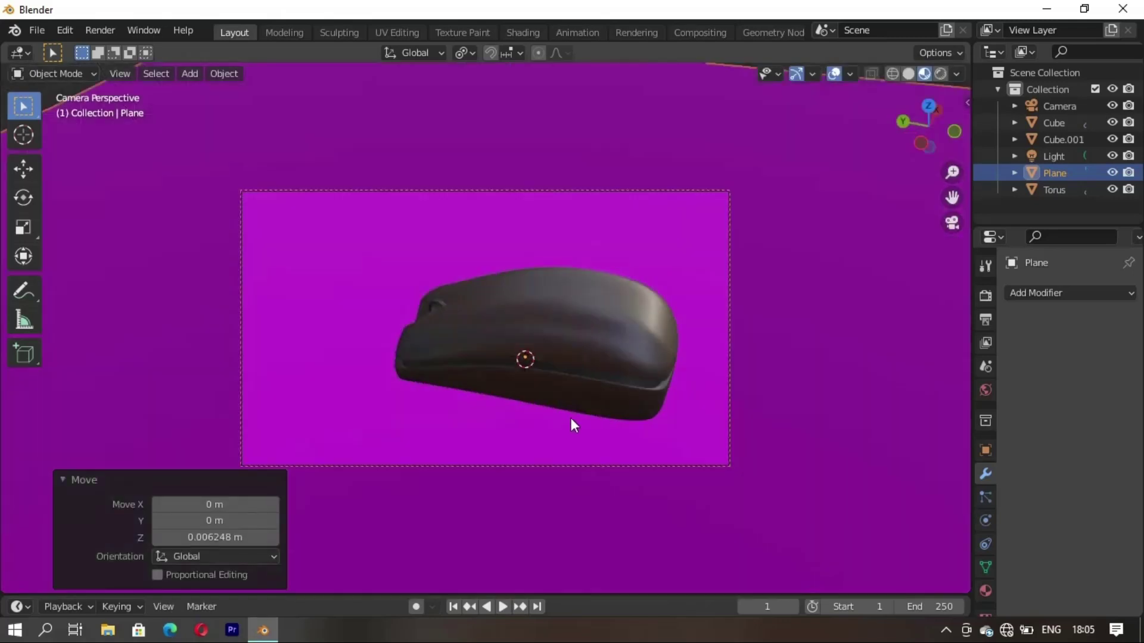
pyautogui.click(939, 74)
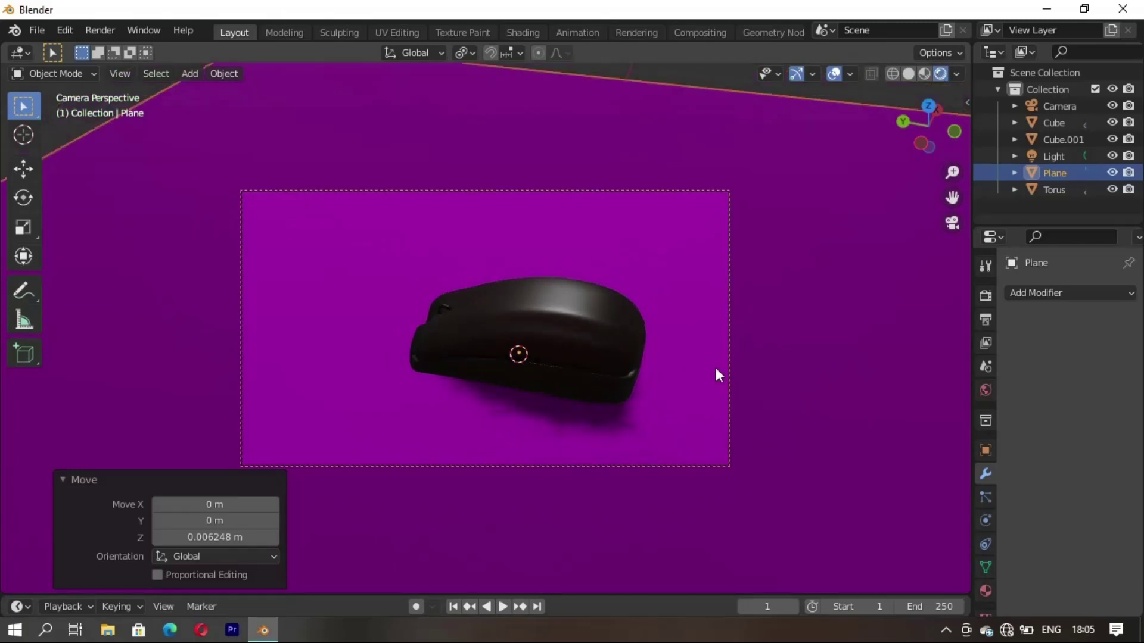
# Step: Deselect the plane, orbit out, and box-select Cube, Cube.001 and Torus
pyautogui.press('KP_1')
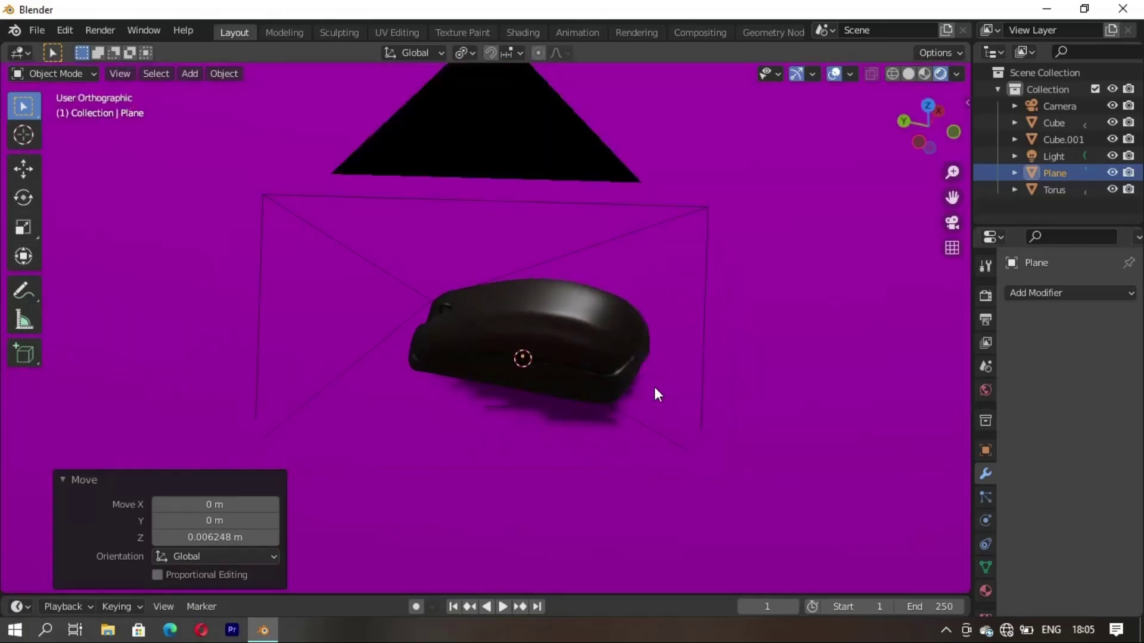
pyautogui.click(626, 313)
pyautogui.moveTo(625, 312)
pyautogui.mouseDown(button='middle')
pyautogui.moveTo(441, 390)
pyautogui.moveTo(551, 405)
pyautogui.moveTo(460, 391)
pyautogui.moveTo(452, 347)
pyautogui.mouseUp(button='middle')
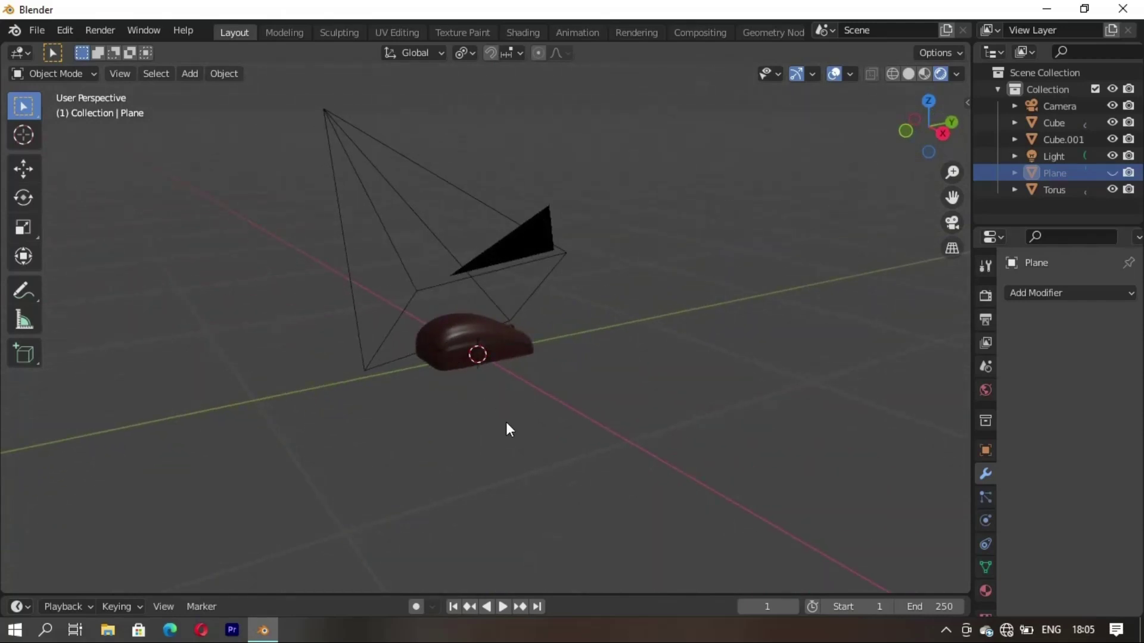
pyautogui.press('KP_0')
pyautogui.scroll(-4, 506, 422)
pyautogui.scroll(-2, 506, 422)
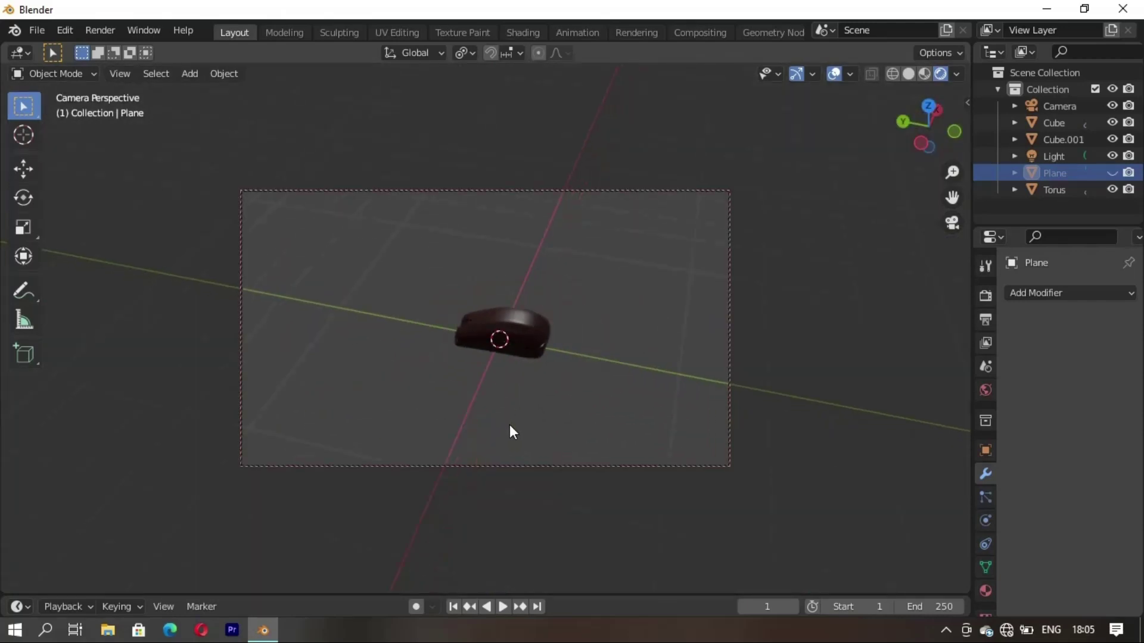
pyautogui.moveTo(509, 424); pyautogui.dragTo(492, 446, button='middle')
pyautogui.moveTo(380, 286); pyautogui.dragTo(600, 407)
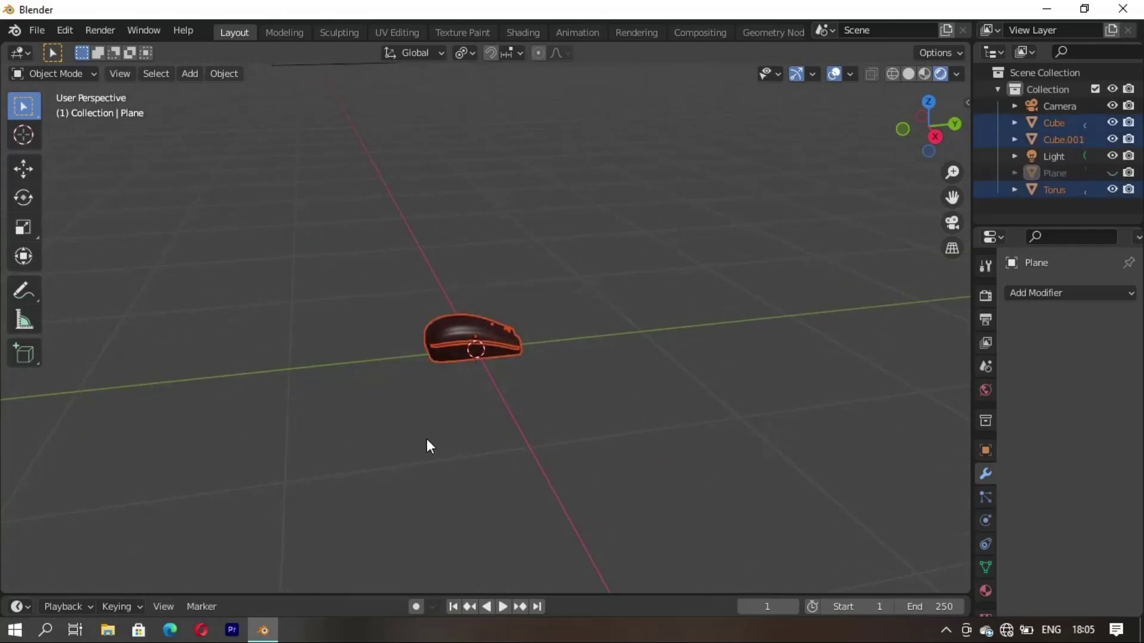
pyautogui.press('KP_0')
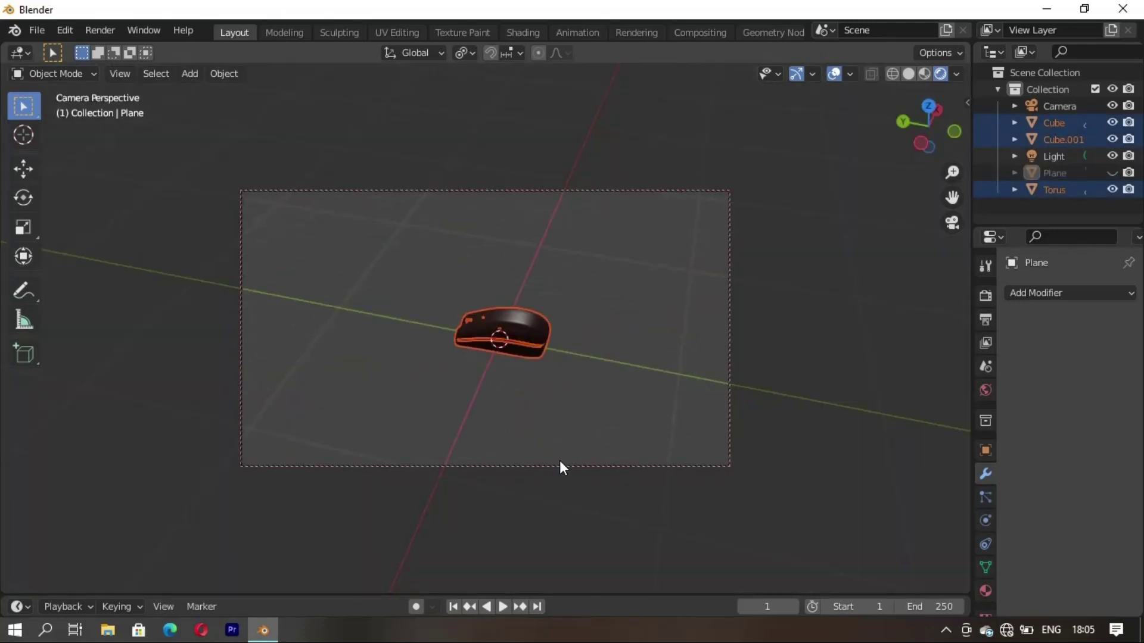
pyautogui.hotkey('shift', 'd')
pyautogui.press('x')
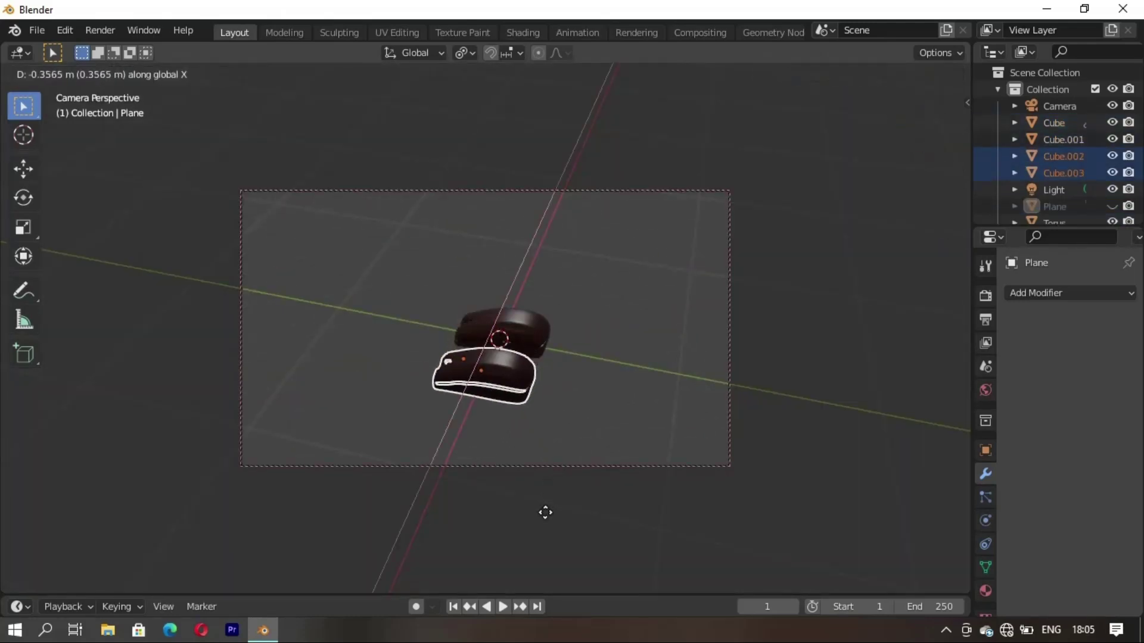
pyautogui.click(546, 515)
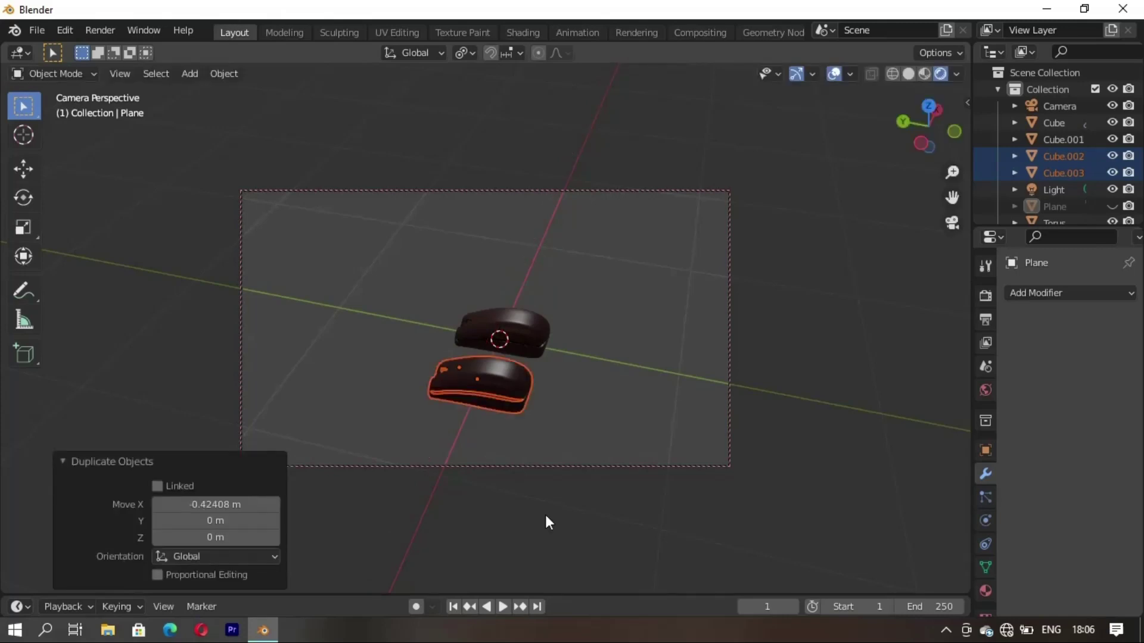
pyautogui.write('rx90')
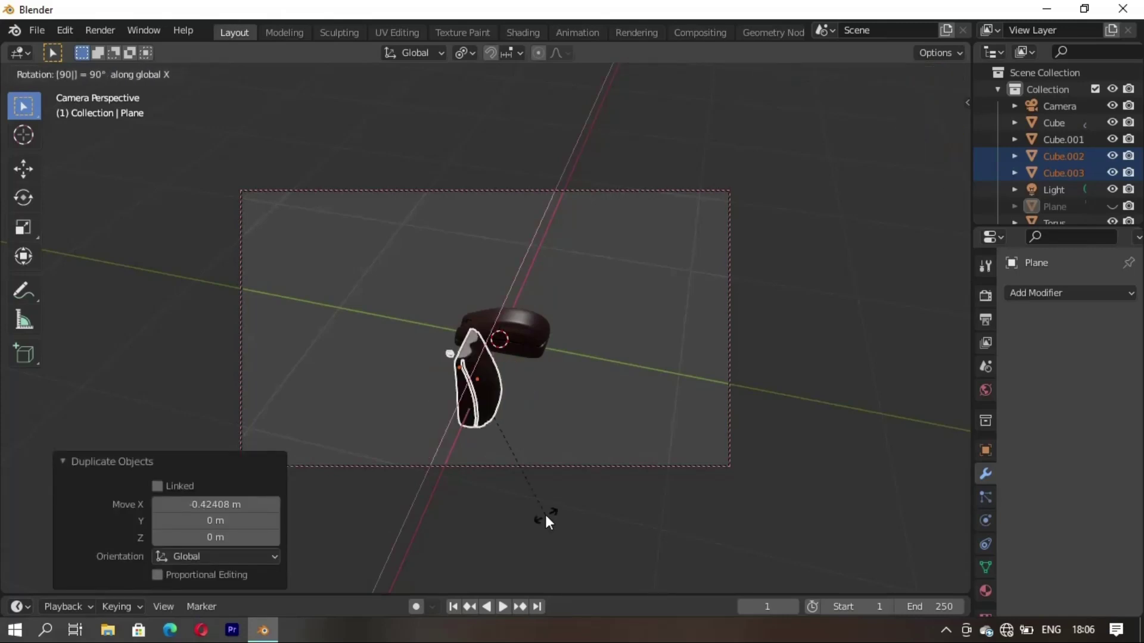
pyautogui.press('Escape')
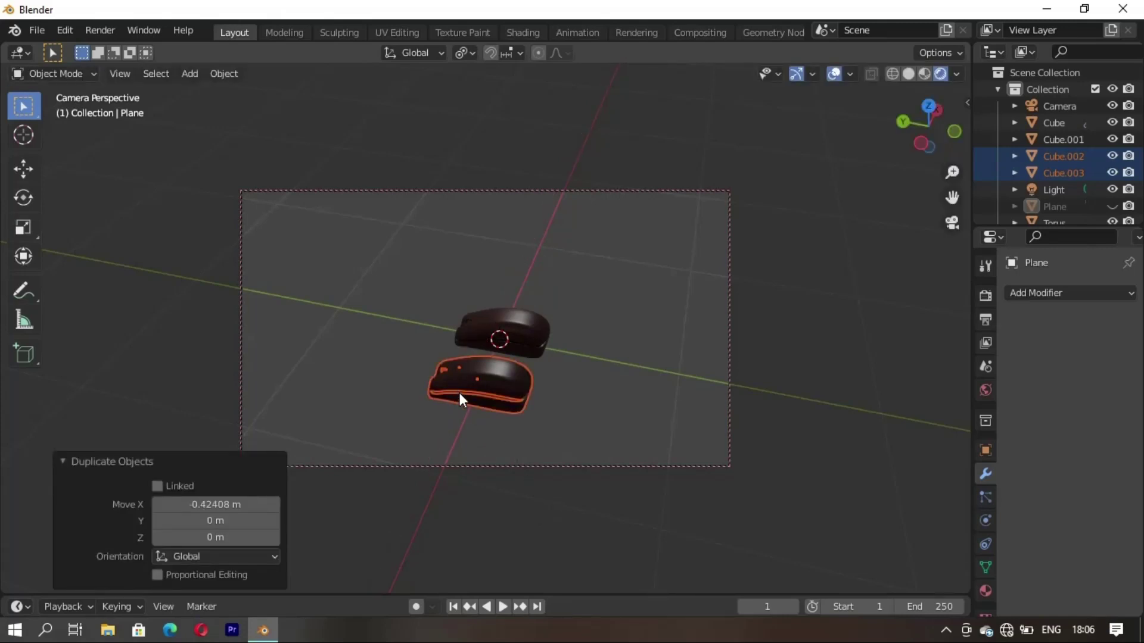
pyautogui.scroll(4, 460, 398)
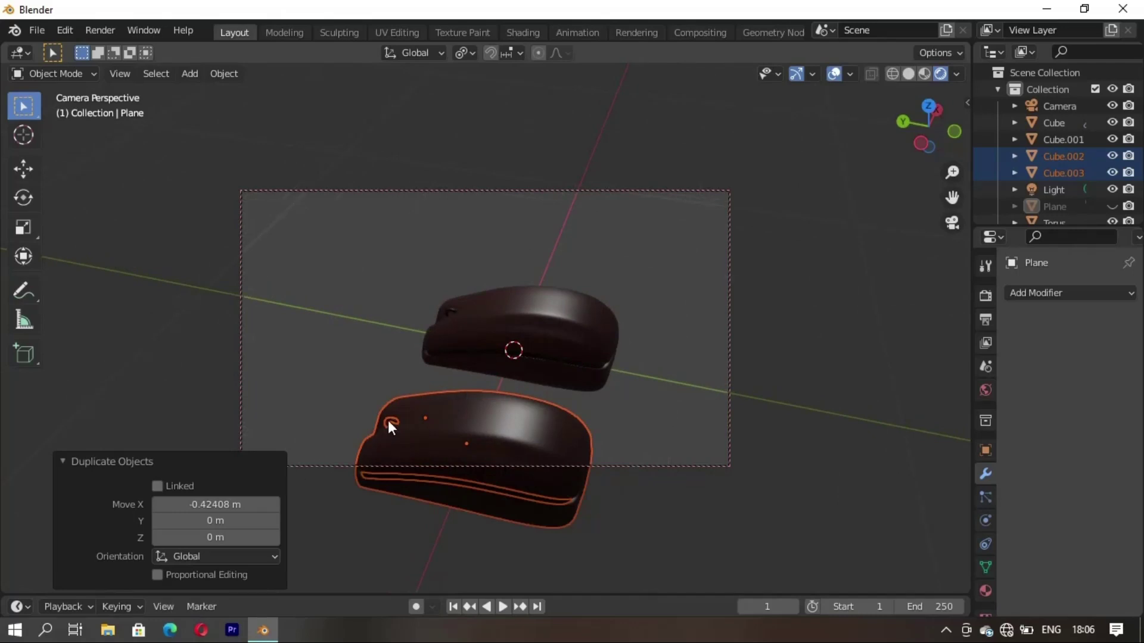
pyautogui.click(388, 420)
pyautogui.write('ry')
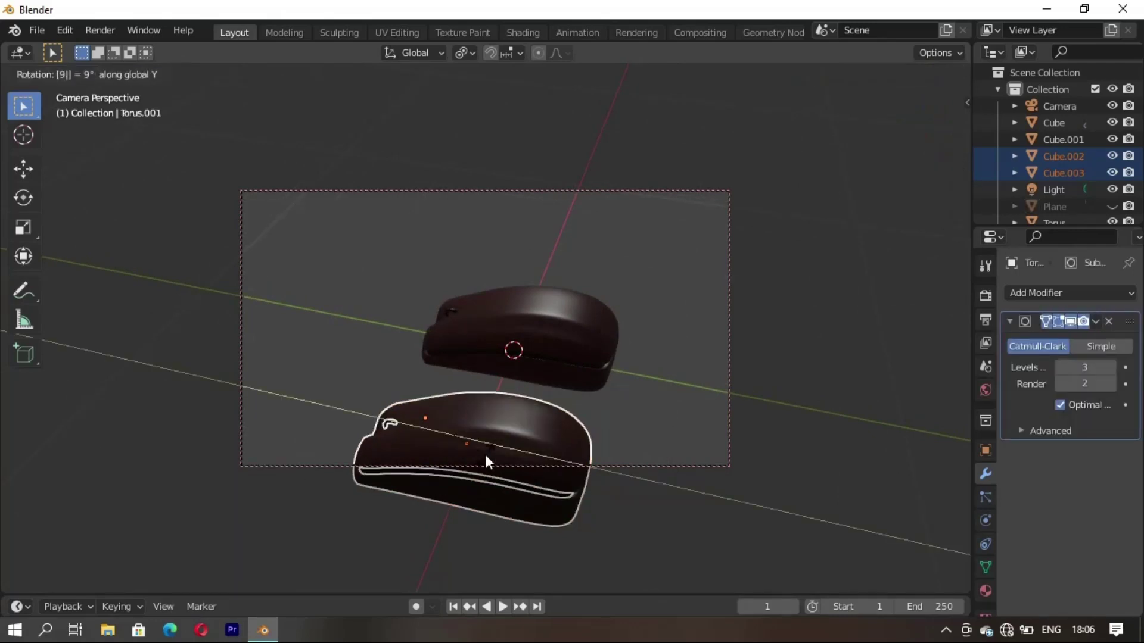
pyautogui.write('90')
pyautogui.press('Escape')
pyautogui.write('rz')
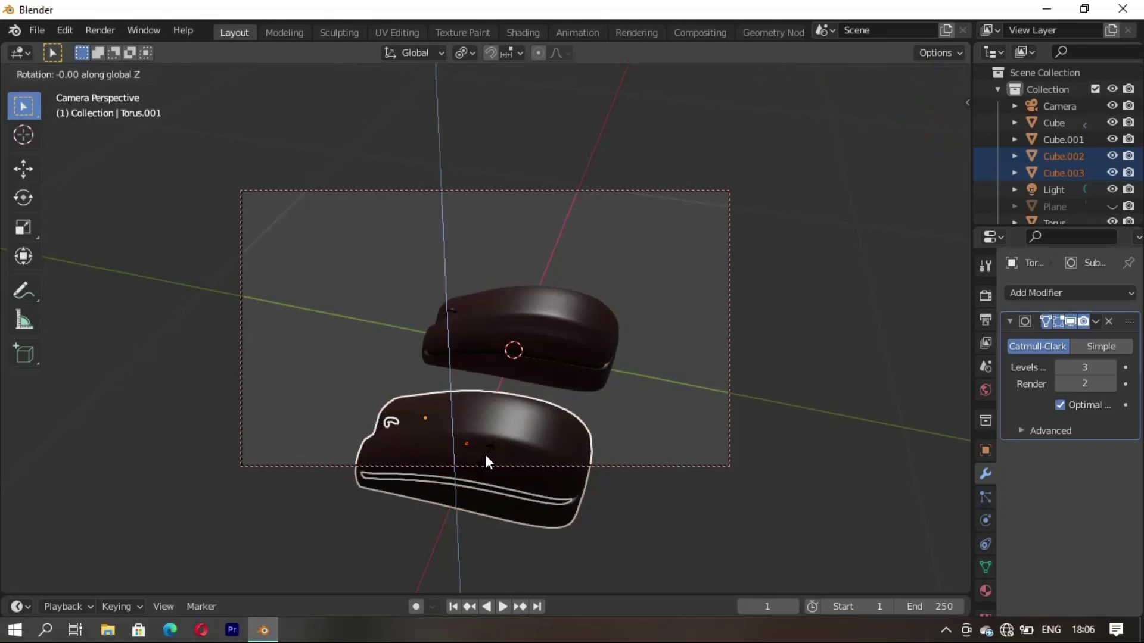
pyautogui.write('90')
pyautogui.press('Return')
pyautogui.moveTo(542, 410)
pyautogui.mouseDown(button='middle')
pyautogui.moveTo(469, 421)
pyautogui.moveTo(466, 354)
pyautogui.moveTo(491, 405)
pyautogui.moveTo(554, 411)
pyautogui.mouseUp(button='middle')
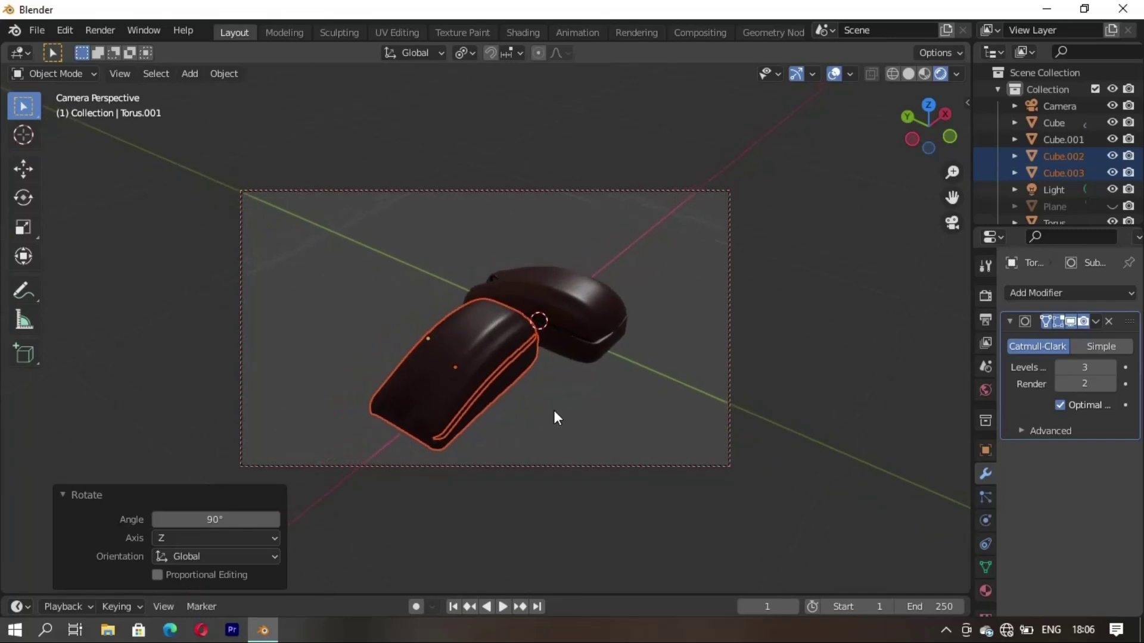
pyautogui.click(667, 299)
pyautogui.moveTo(666, 299)
pyautogui.mouseDown(button='middle')
pyautogui.moveTo(469, 437)
pyautogui.moveTo(547, 395)
pyautogui.moveTo(554, 405)
pyautogui.moveTo(541, 404)
pyautogui.moveTo(593, 419)
pyautogui.moveTo(498, 401)
pyautogui.moveTo(554, 400)
pyautogui.mouseUp(button='middle')
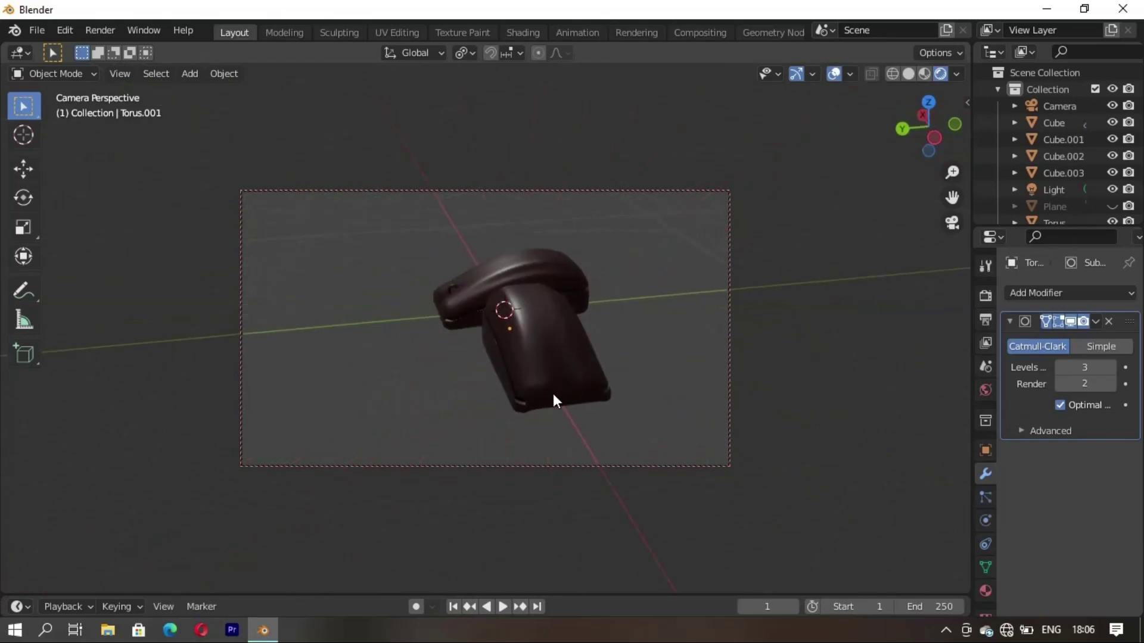
pyautogui.hotkey('ctrl', 'z')
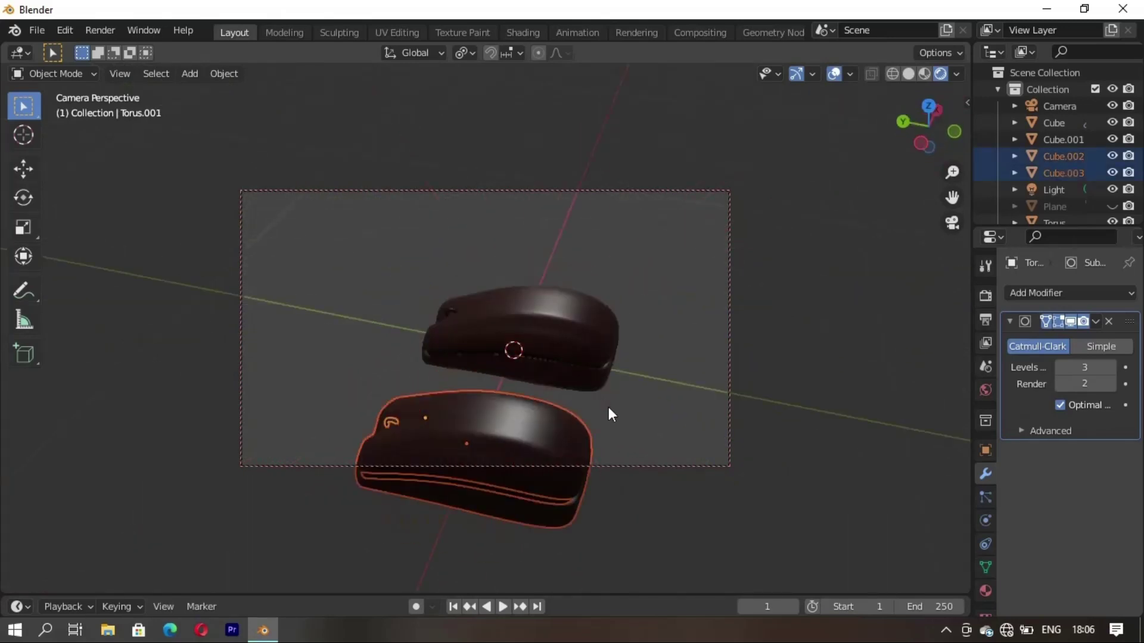
pyautogui.hotkey('ctrl', 'z')
pyautogui.hotkey('ctrl', 'z')
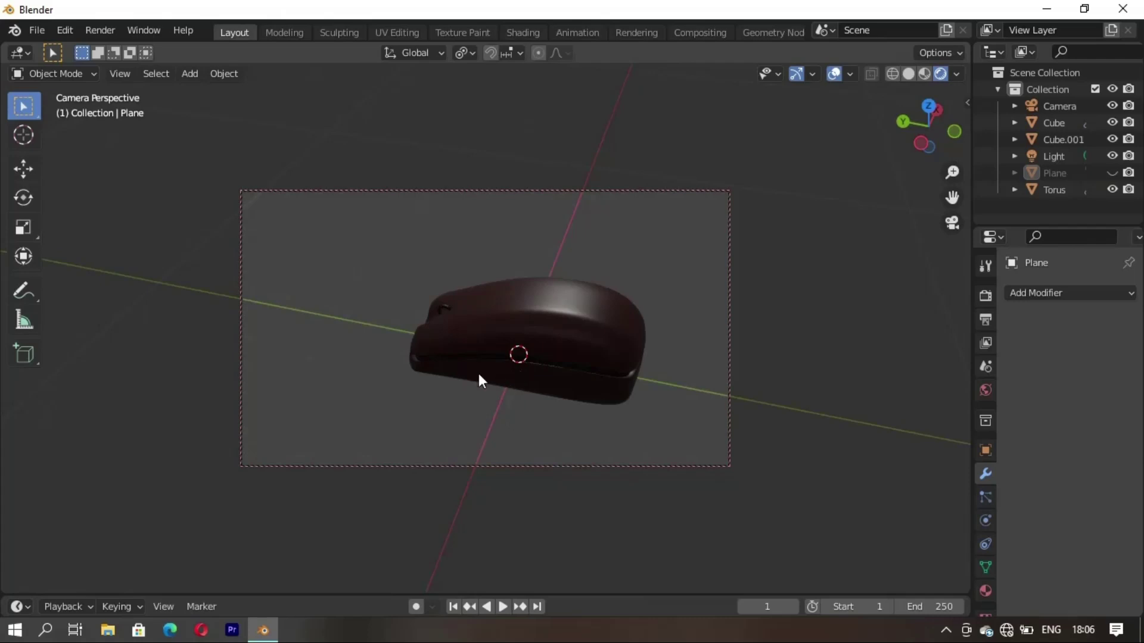
# Step: Switch to Solid shading, select Cube, Torus and Cube.001, and return to camera view
pyautogui.click(443, 309)
pyautogui.click(518, 329)
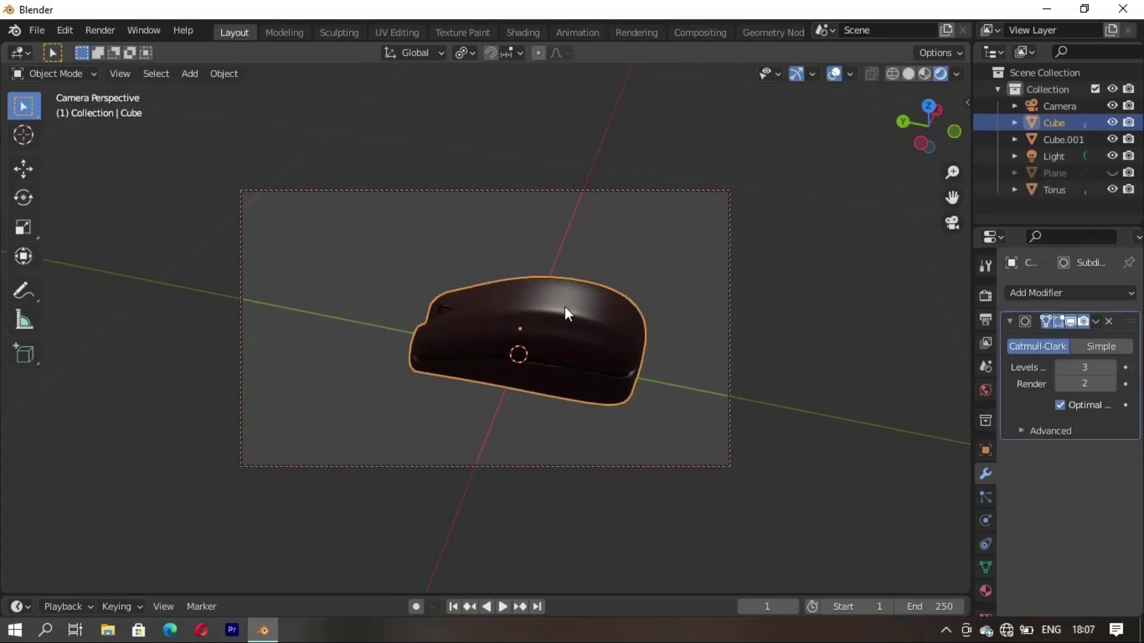
pyautogui.moveTo(627, 408); pyautogui.dragTo(599, 409, button='middle')
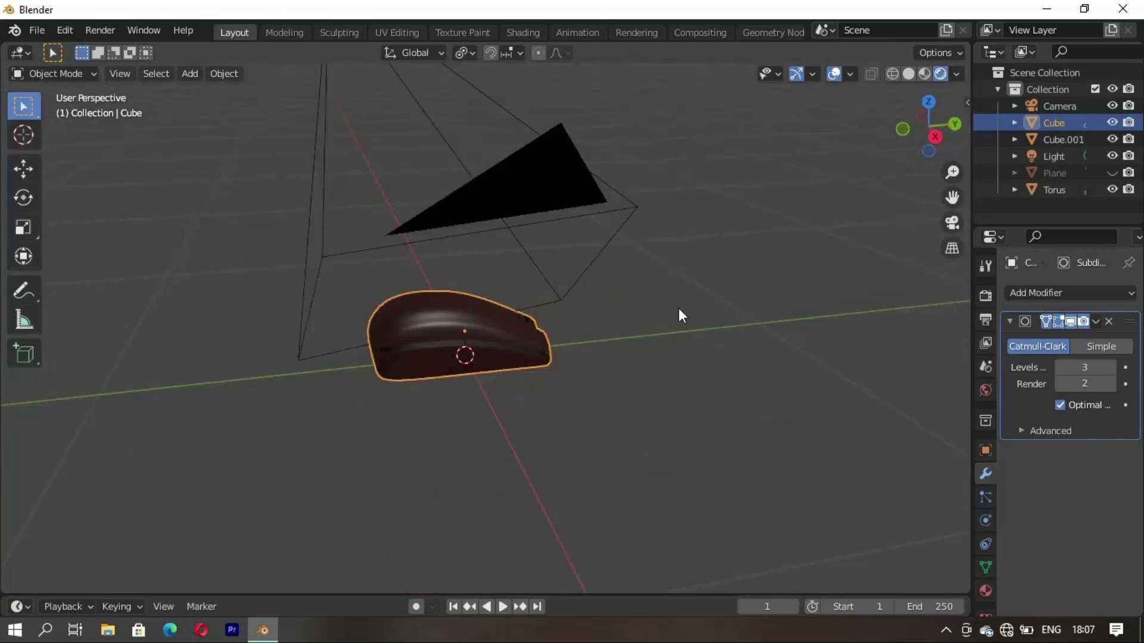
pyautogui.click(908, 74)
pyautogui.scroll(3, 595, 292)
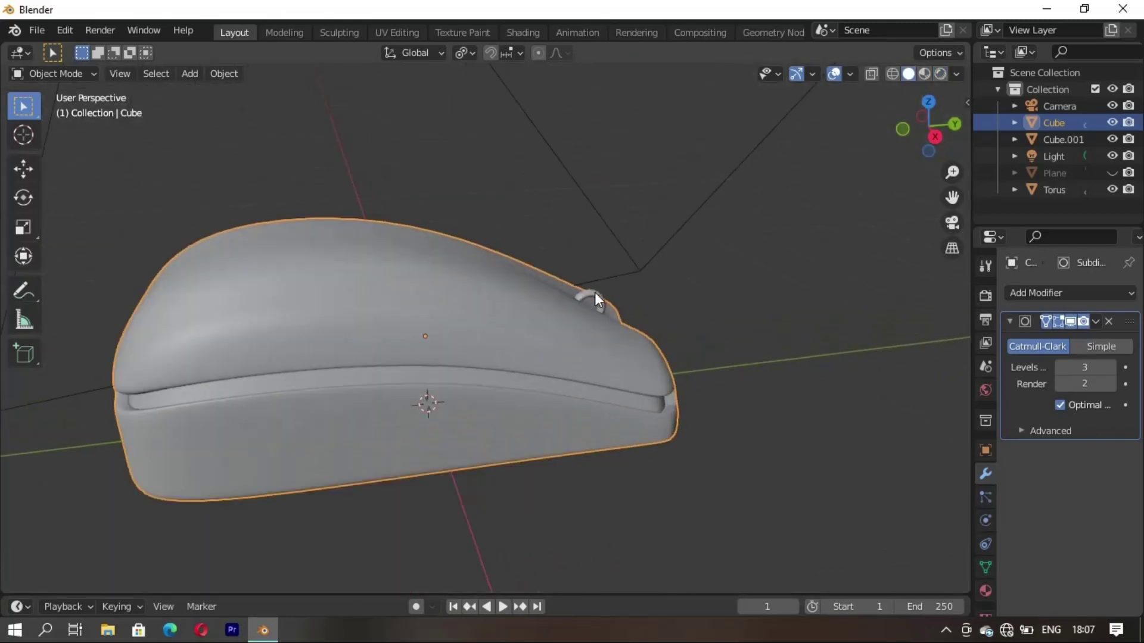
pyautogui.keyDown('shift'); pyautogui.click(594, 292); pyautogui.keyUp('shift')
pyautogui.keyDown('shift'); pyautogui.click(418, 372); pyautogui.keyUp('shift')
pyautogui.press('KP_0')
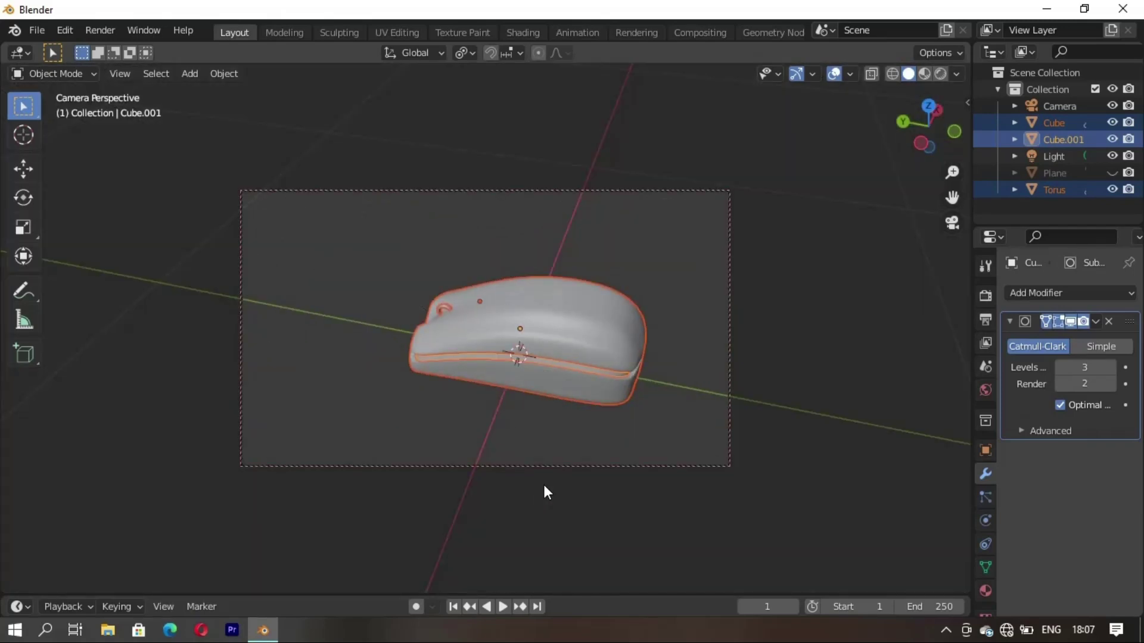
pyautogui.hotkey('shift', 'd')
pyautogui.press('x')
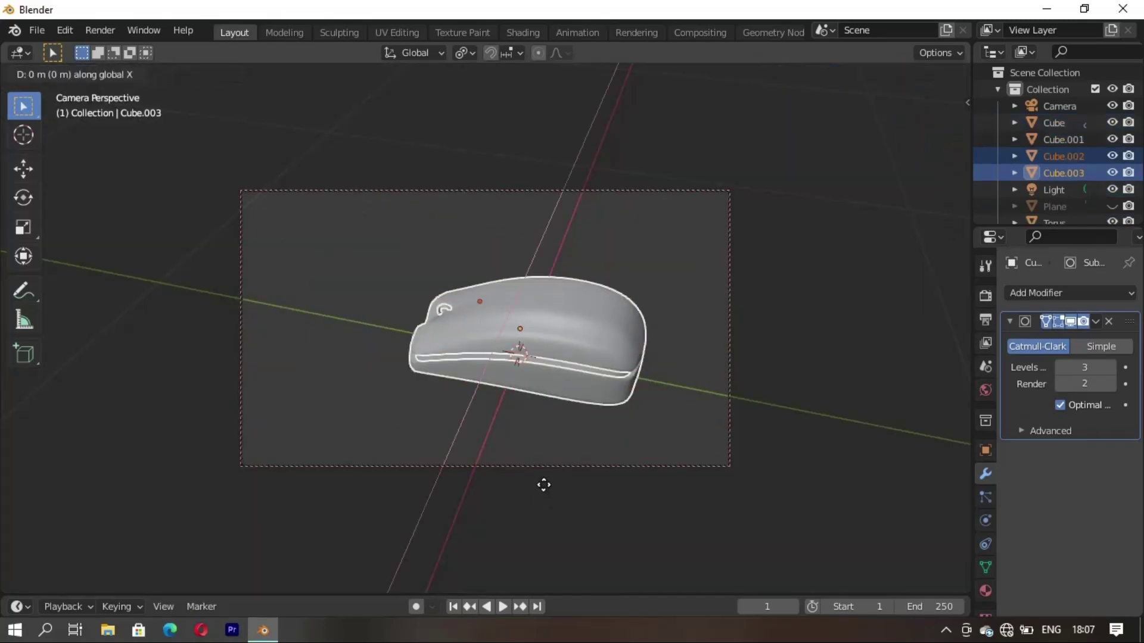
pyautogui.click(485, 572)
pyautogui.write('rz')
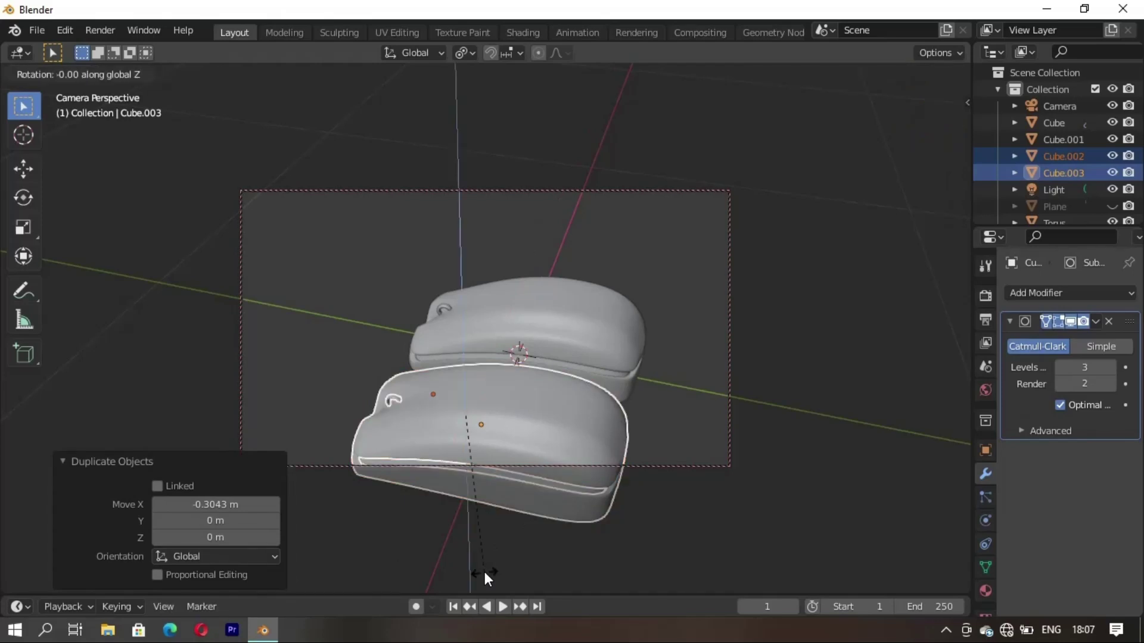
pyautogui.write('90')
pyautogui.press('Return')
pyautogui.moveTo(607, 455); pyautogui.dragTo(502, 413, button='middle')
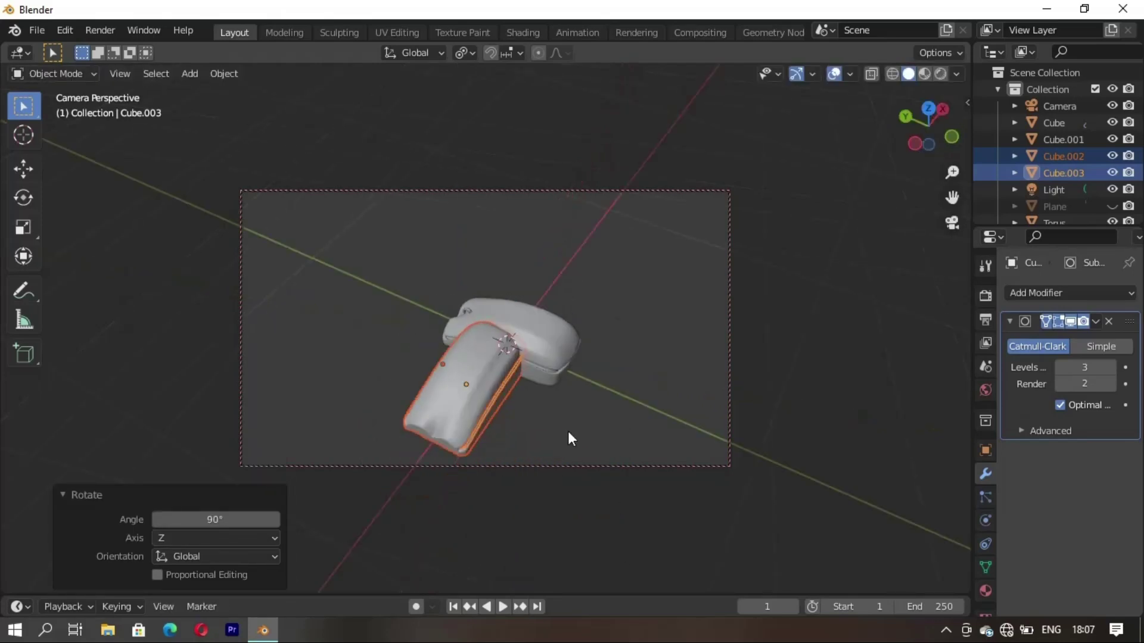
pyautogui.press('g')
pyautogui.press('x')
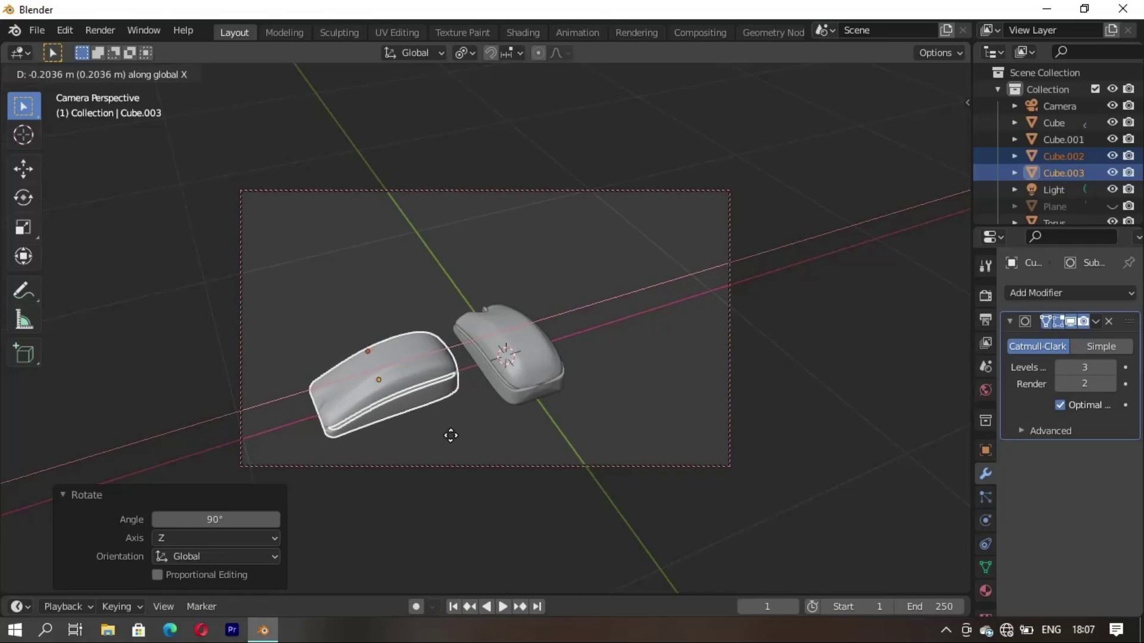
pyautogui.click(449, 430)
pyautogui.moveTo(417, 428)
pyautogui.mouseDown(button='middle')
pyautogui.moveTo(509, 394)
pyautogui.moveTo(459, 424)
pyautogui.mouseUp(button='middle')
pyautogui.click(604, 341)
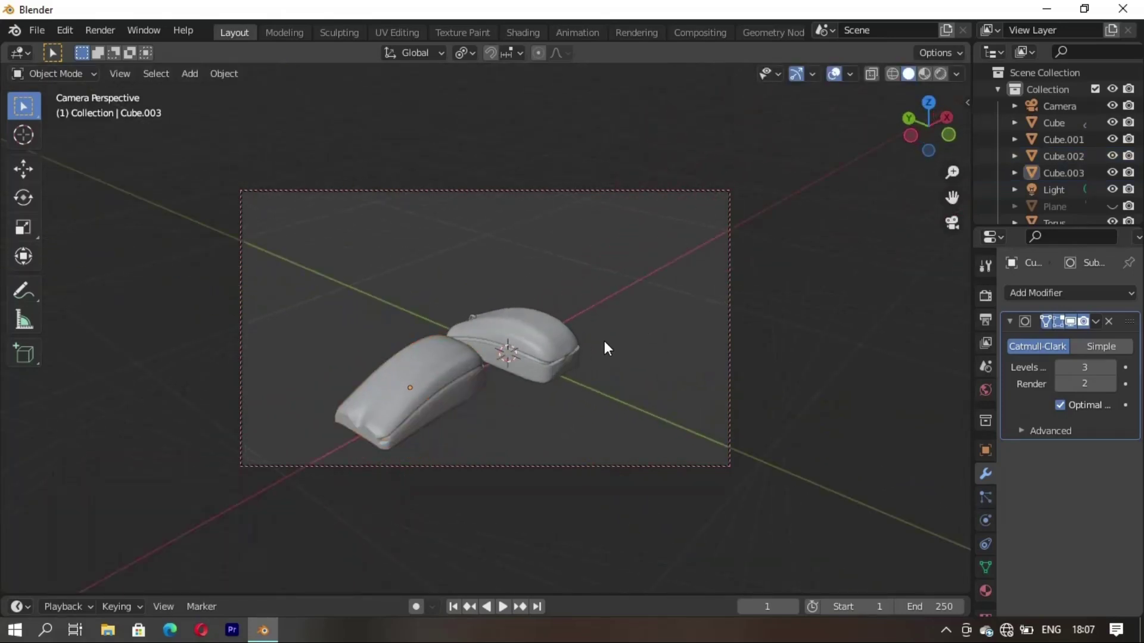
pyautogui.moveTo(457, 360); pyautogui.dragTo(492, 403, button='middle')
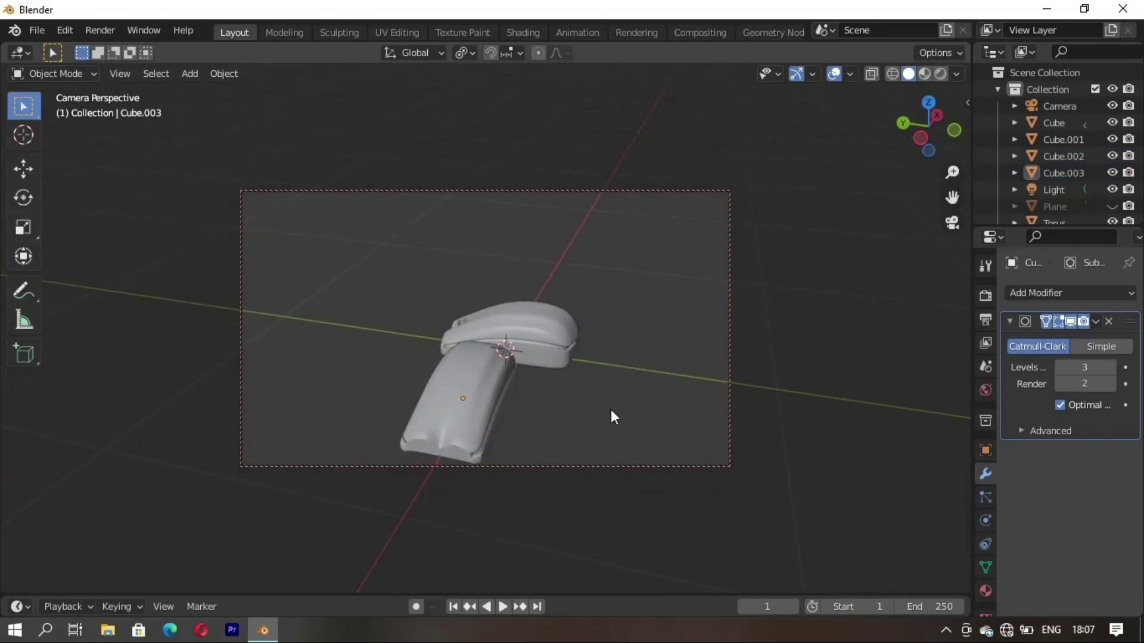
pyautogui.hotkey('ctrl', 'z')
pyautogui.hotkey('ctrl', 'z')
pyautogui.hotkey('ctrl', 'z')
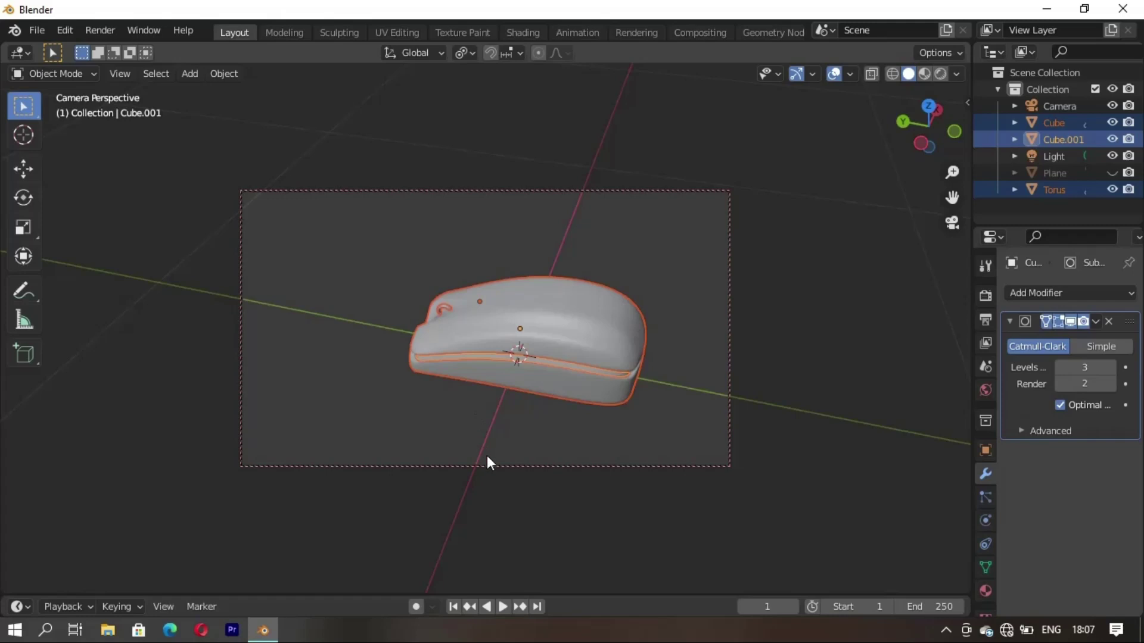
pyautogui.hotkey('ctrl', 'z')
pyautogui.hotkey('ctrl', 'z')
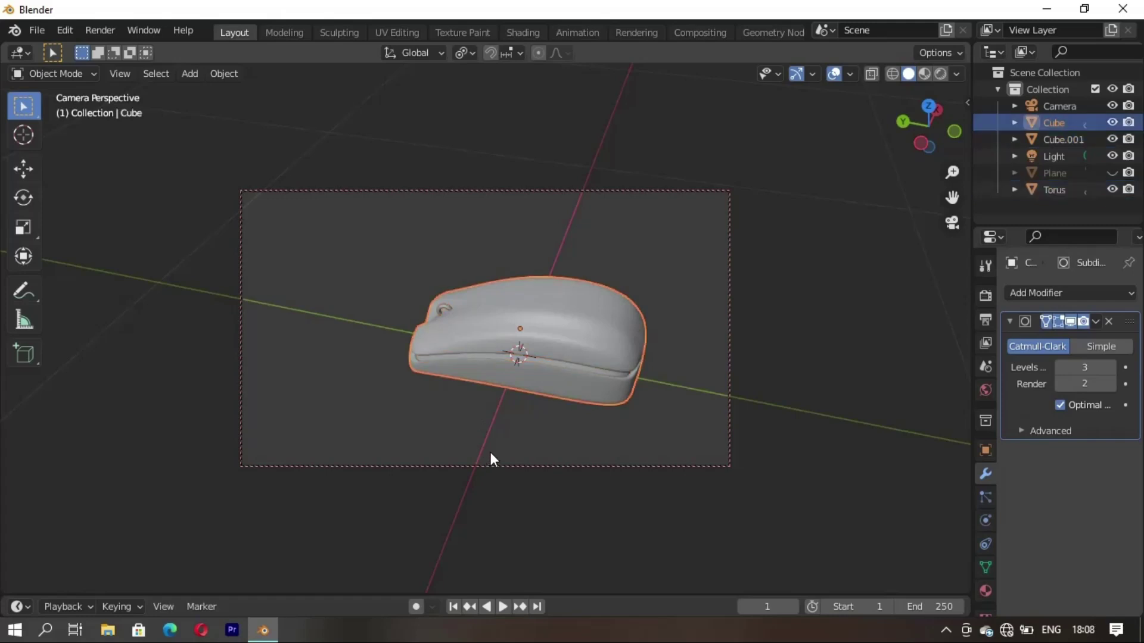
pyautogui.hotkey('ctrl', 'shift', 'z')
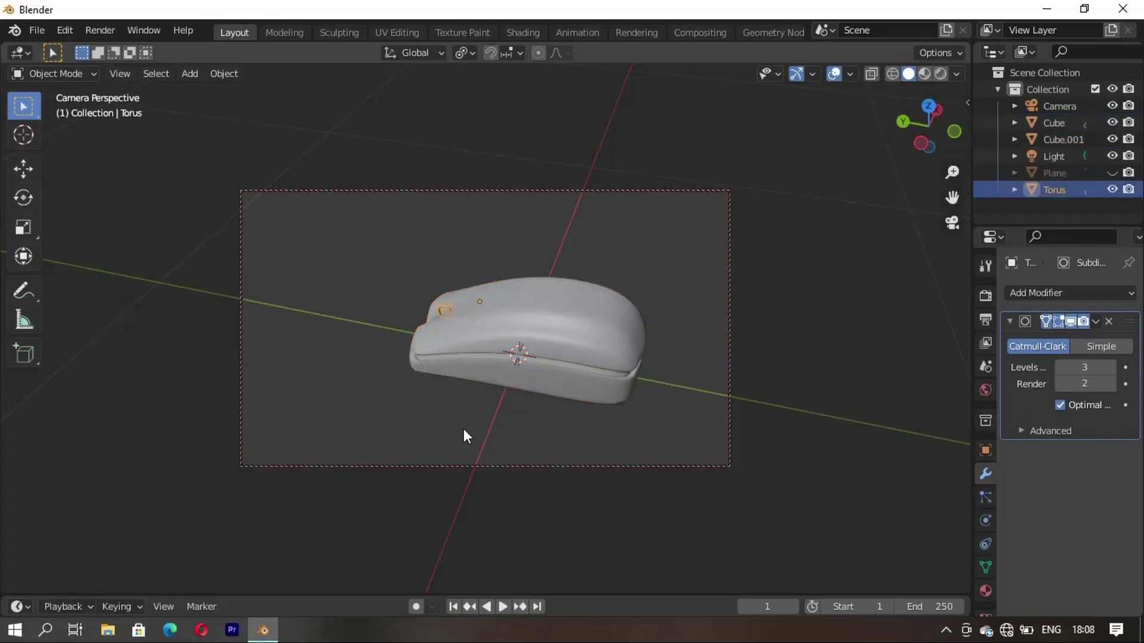
pyautogui.hotkey('ctrl', 'z')
pyautogui.moveTo(379, 263); pyautogui.dragTo(691, 454)
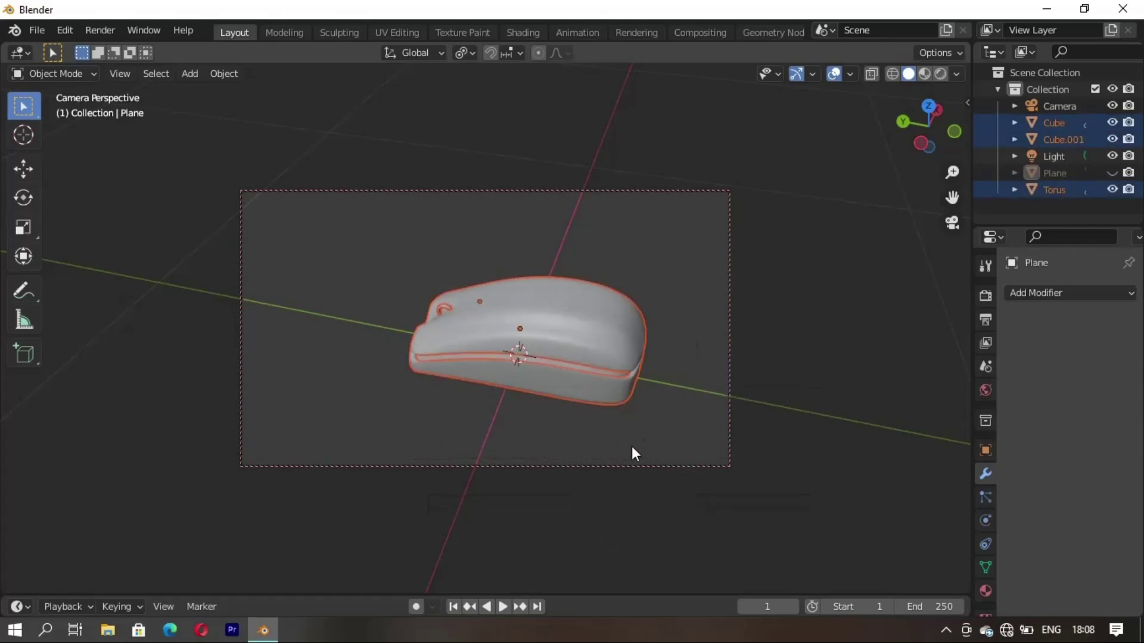
# Step: Duplicate the mouse parts with Shift+D, cancelling the rz90 turn so copies stay in place
pyautogui.hotkey('shift', 'd')
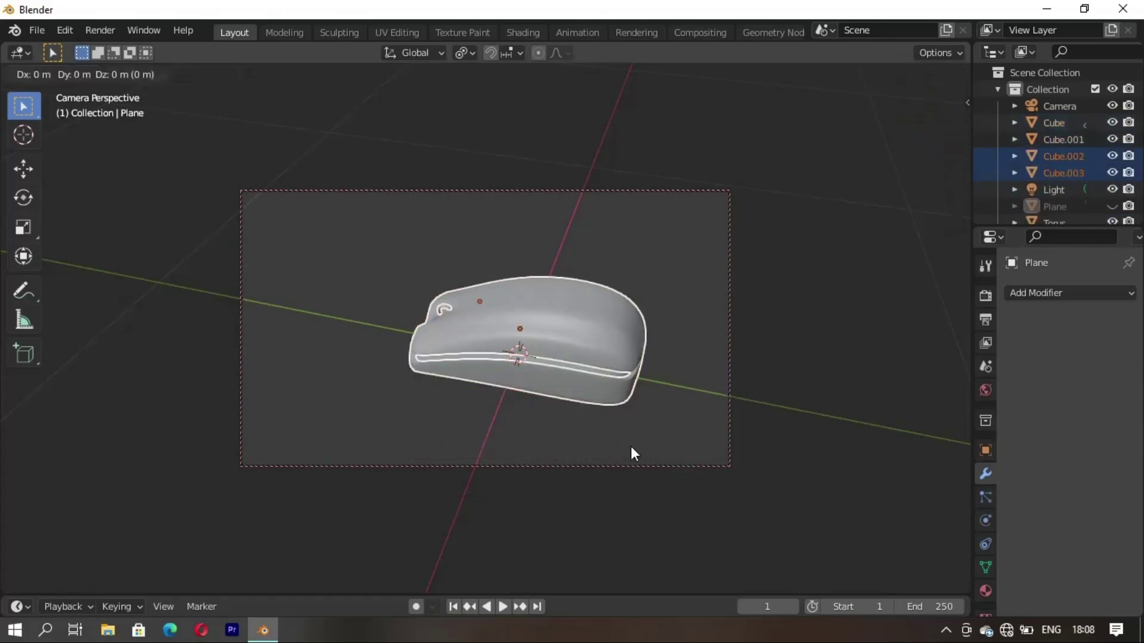
pyautogui.write('rz90')
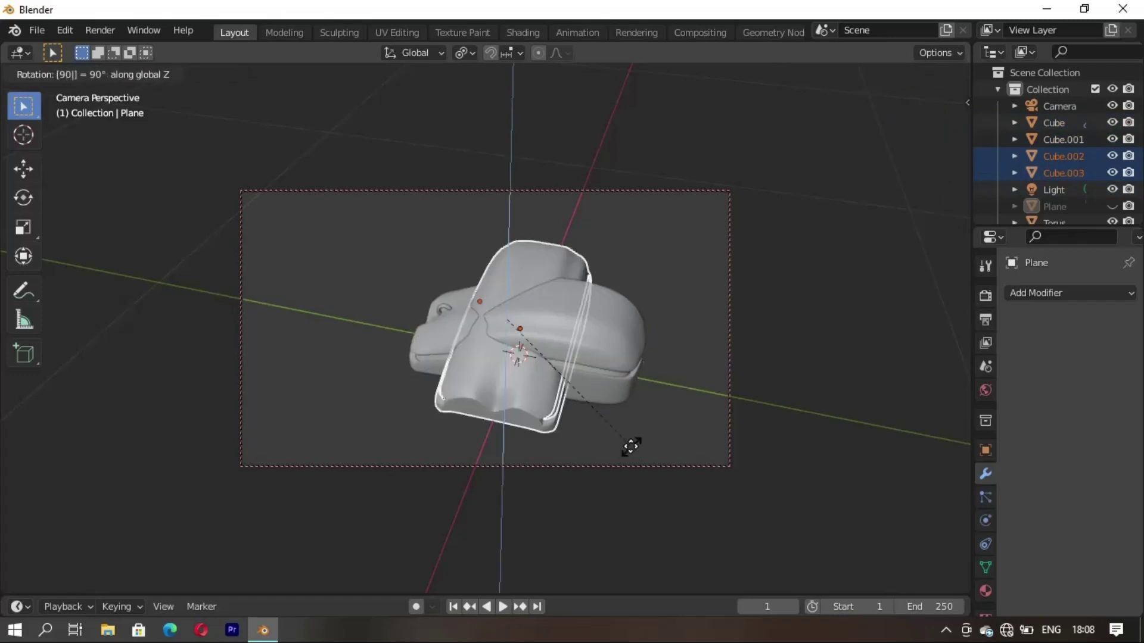
pyautogui.press('Escape')
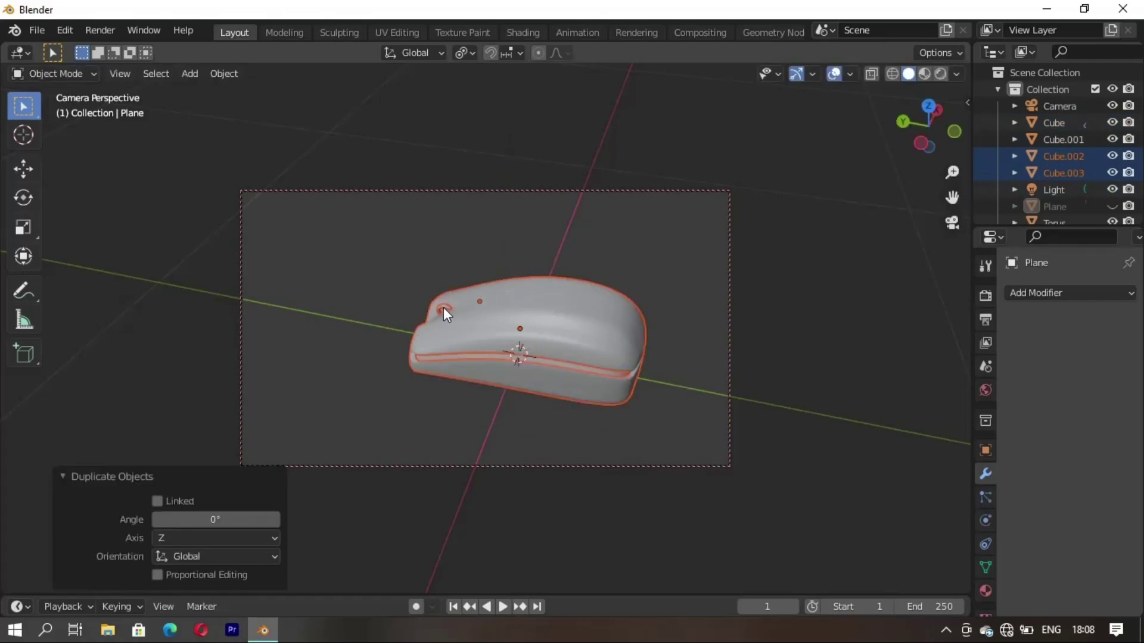
# Step: Cycle through the overlapping parts to the scroll wheel, then start and cancel a 90° Z rotation
pyautogui.keyDown('shift'); pyautogui.click(443, 307); pyautogui.keyUp('shift')
pyautogui.keyDown('shift'); pyautogui.click(443, 306); pyautogui.keyUp('shift')
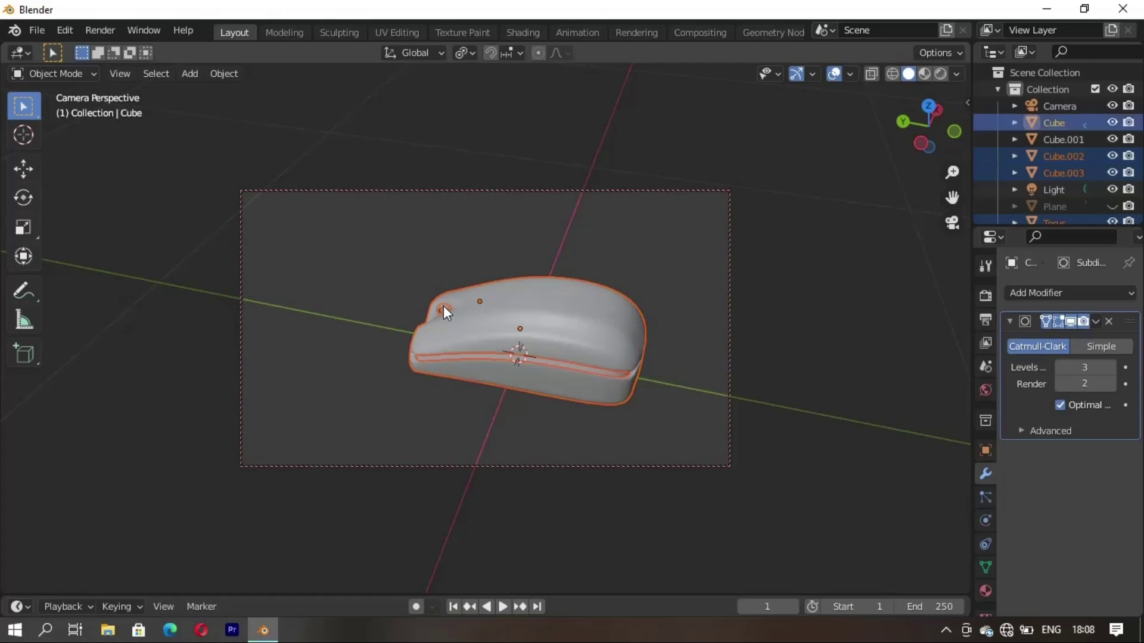
pyautogui.keyDown('shift'); pyautogui.click(444, 306); pyautogui.keyUp('shift')
pyautogui.keyDown('shift'); pyautogui.click(444, 305); pyautogui.keyUp('shift')
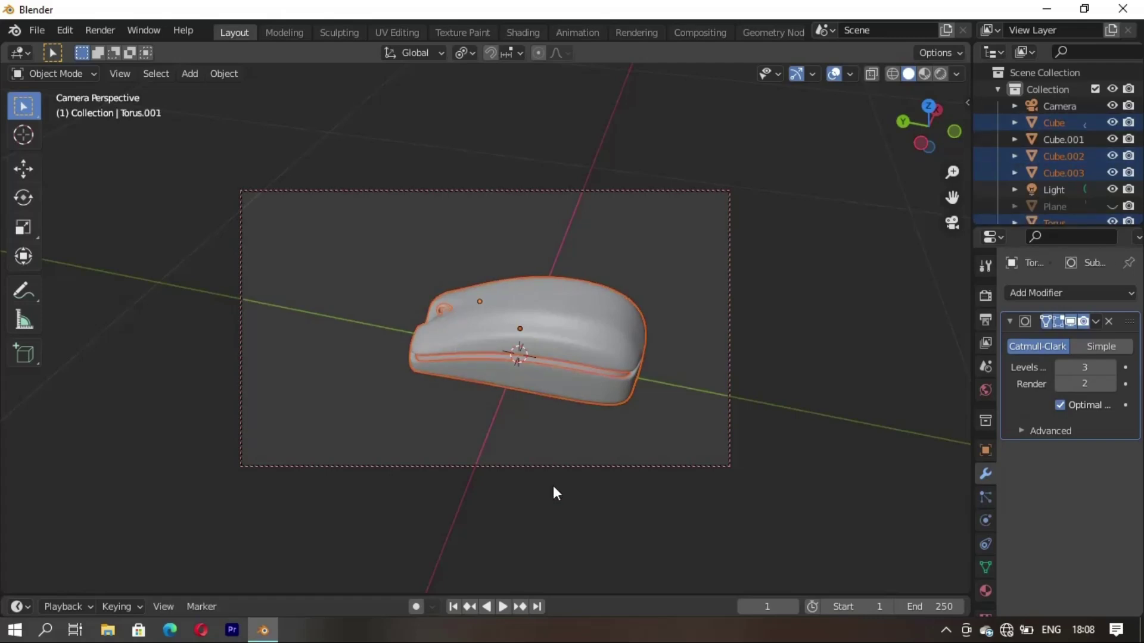
pyautogui.press('r')
pyautogui.press('z')
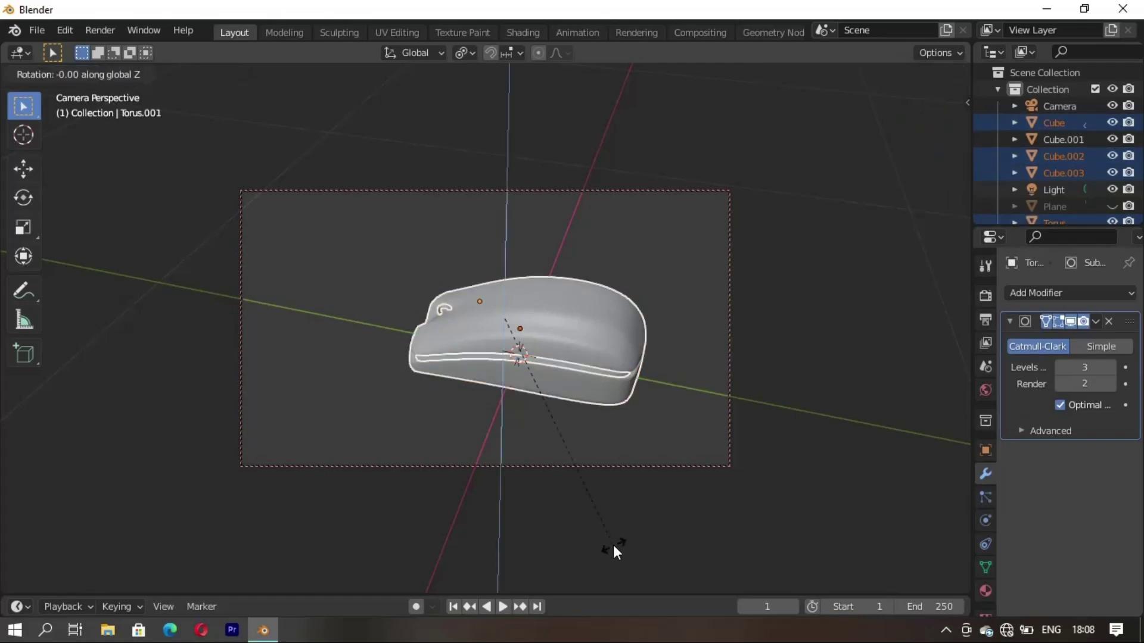
pyautogui.press('9')
pyautogui.press('0')
pyautogui.press('Escape')
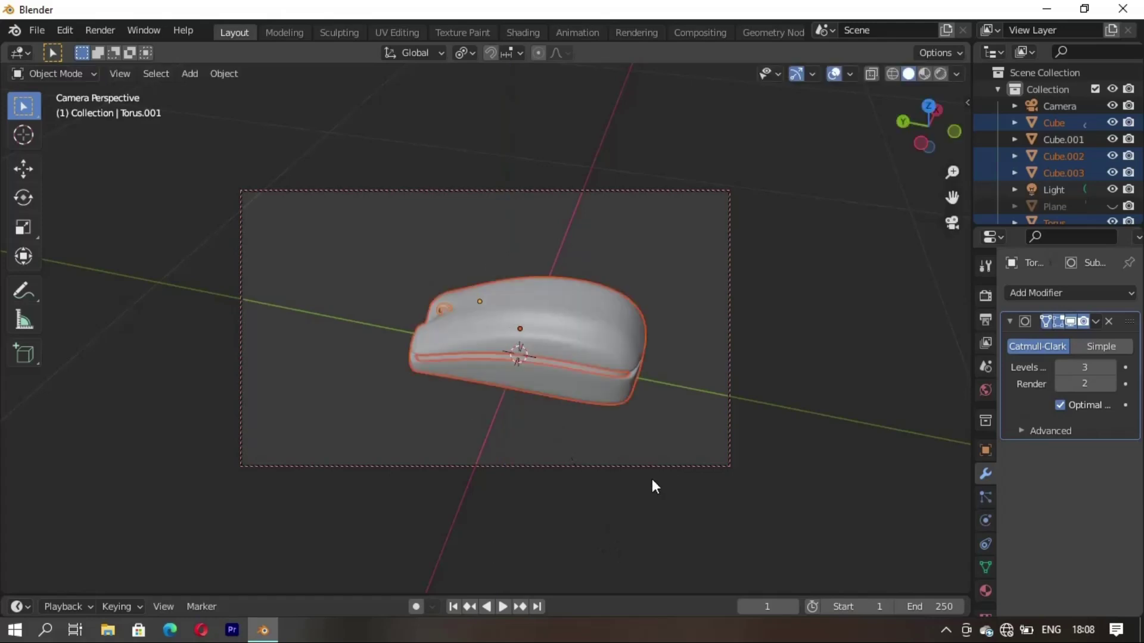
# Step: Clear the selection, orbit around the mouse, and look through the scene camera
pyautogui.click(610, 455)
pyautogui.moveTo(610, 455)
pyautogui.mouseDown(button='middle')
pyautogui.moveTo(584, 417)
pyautogui.moveTo(454, 441)
pyautogui.moveTo(445, 421)
pyautogui.moveTo(495, 399)
pyautogui.mouseUp(button='middle')
pyautogui.press('KP_0')
# Step: Duplicate the mouse body parts, turn the copy 90° about Z and move it along Y beside the original
pyautogui.scroll(5, 417, 405)
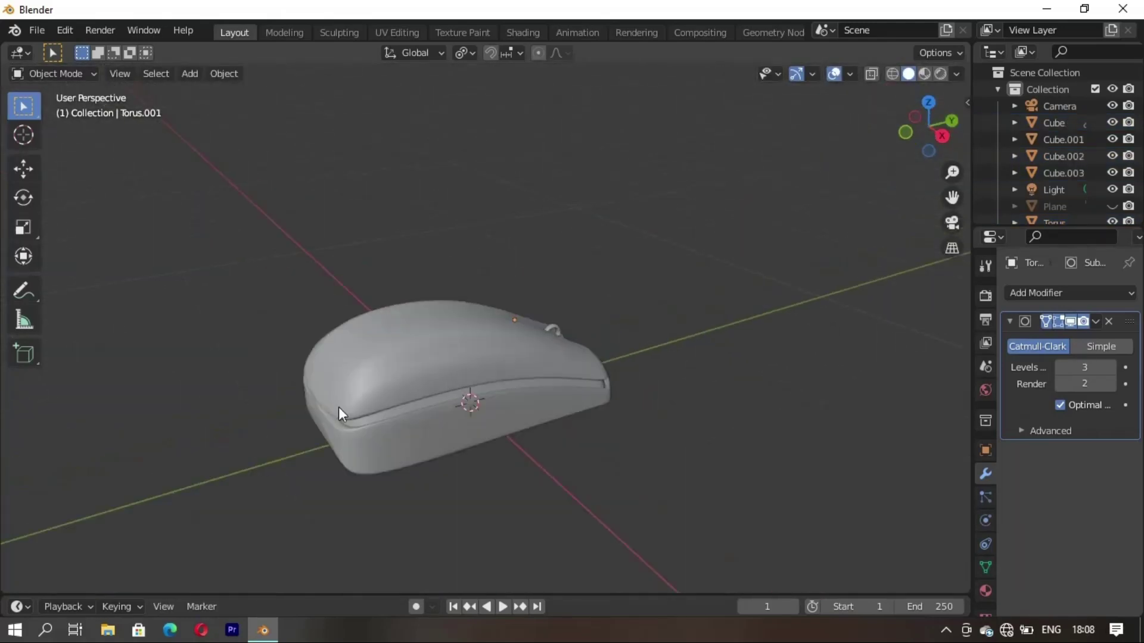
pyautogui.moveTo(342, 411)
pyautogui.mouseDown(button='middle')
pyautogui.moveTo(524, 363)
pyautogui.moveTo(546, 329)
pyautogui.moveTo(418, 335)
pyautogui.mouseUp(button='middle')
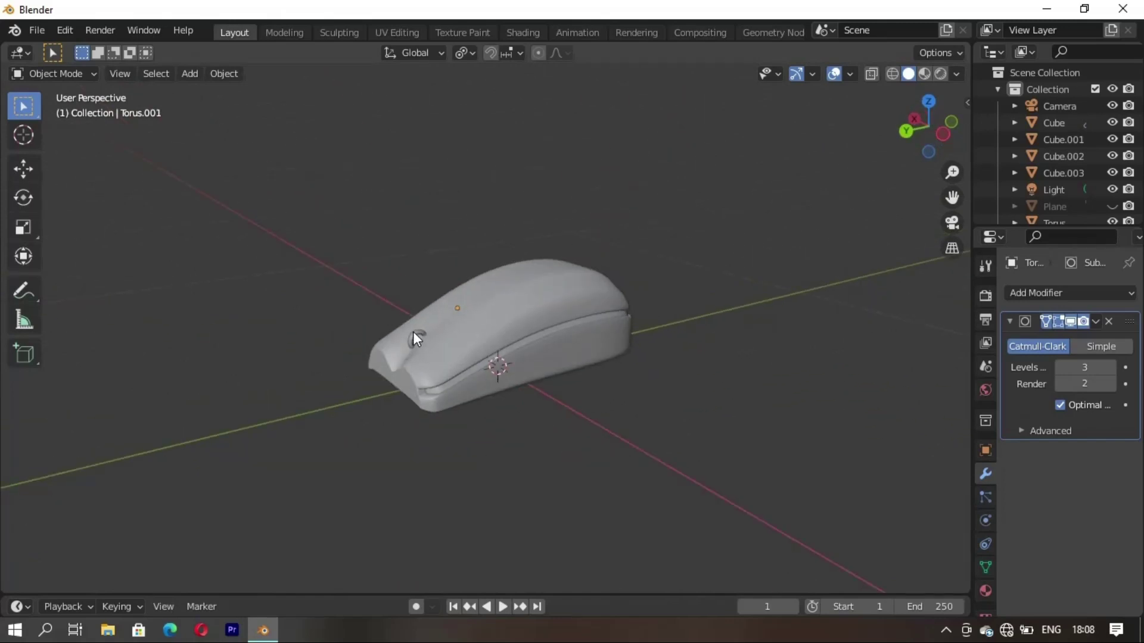
pyautogui.click(533, 312)
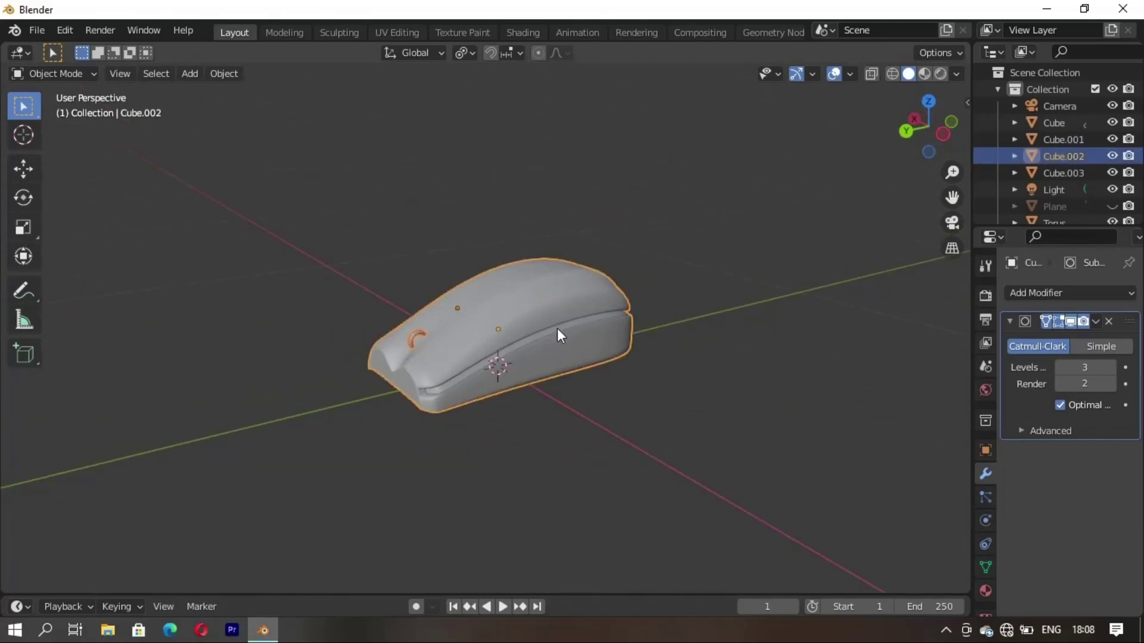
pyautogui.keyDown('shift'); pyautogui.click(556, 328); pyautogui.keyUp('shift')
pyautogui.hotkey('shift', 'd')
pyautogui.rightClick(585, 381)
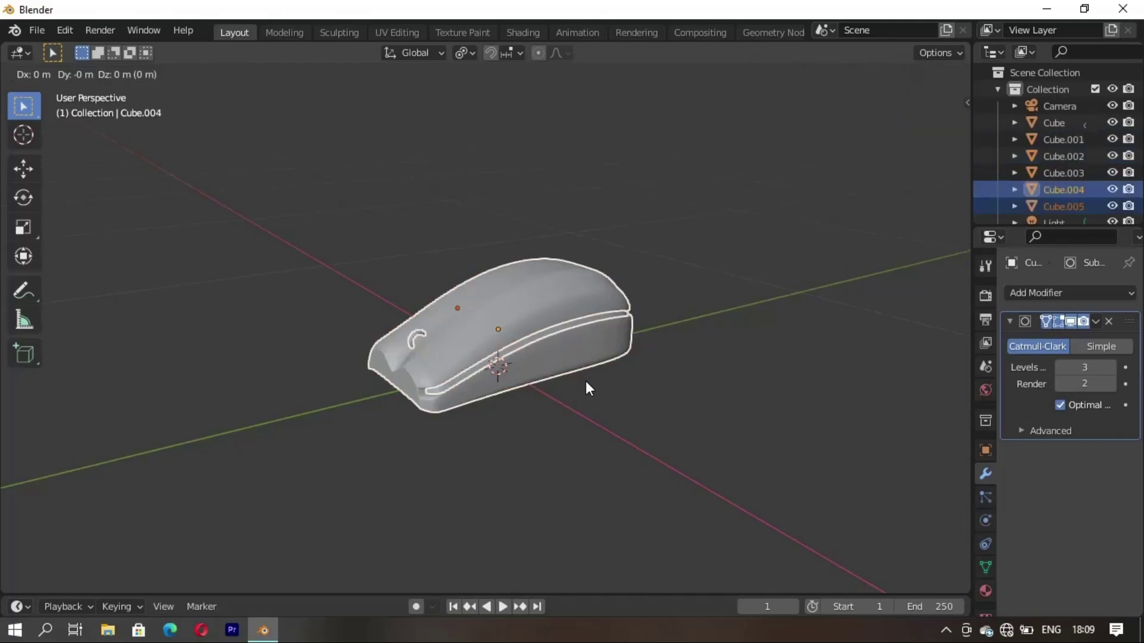
pyautogui.write('rz')
pyautogui.write('90')
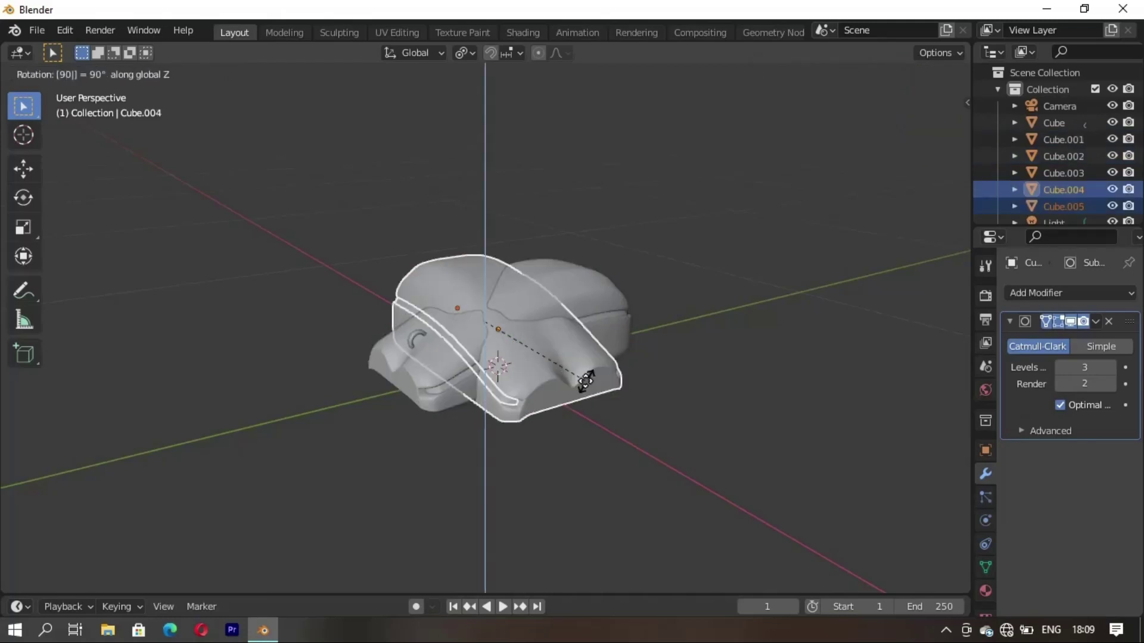
pyautogui.press('Return')
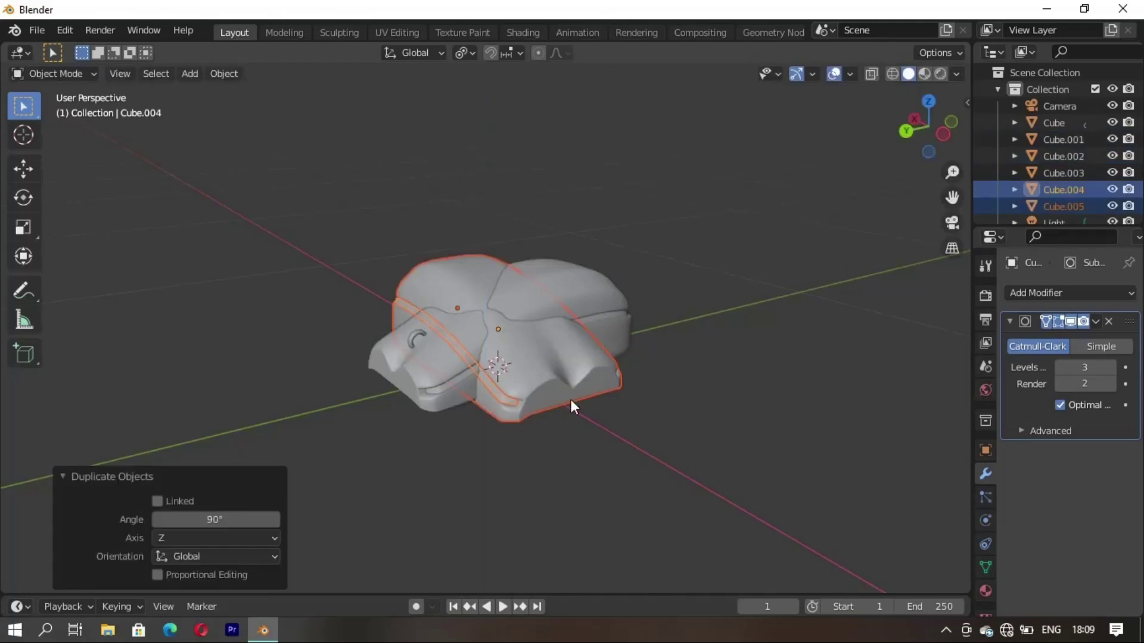
pyautogui.press('g')
pyautogui.press('y')
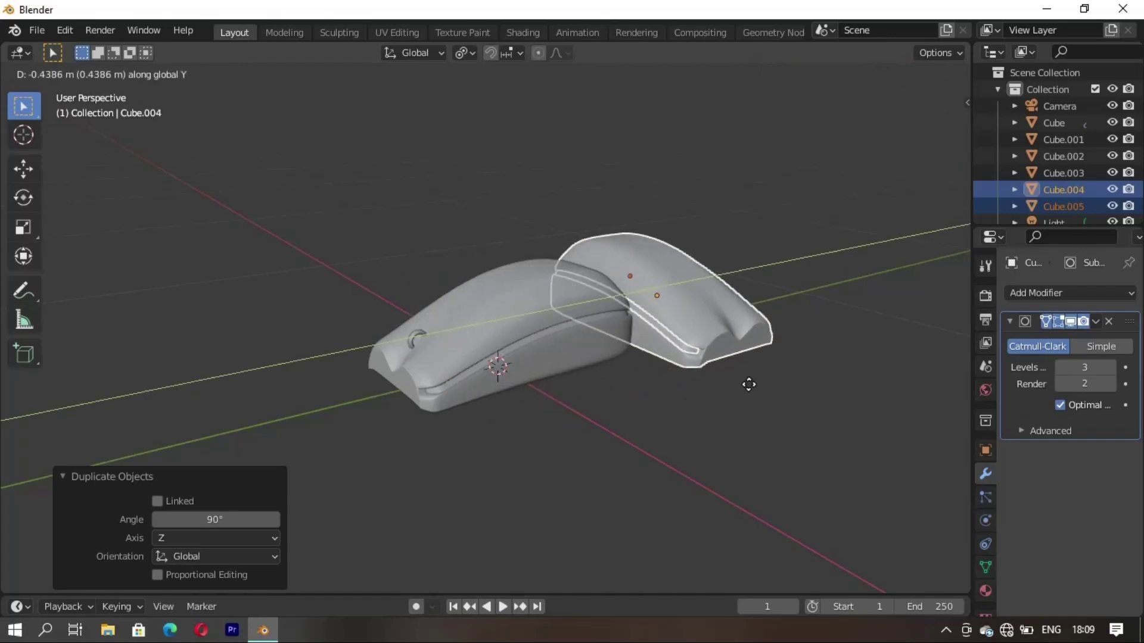
pyautogui.click(768, 384)
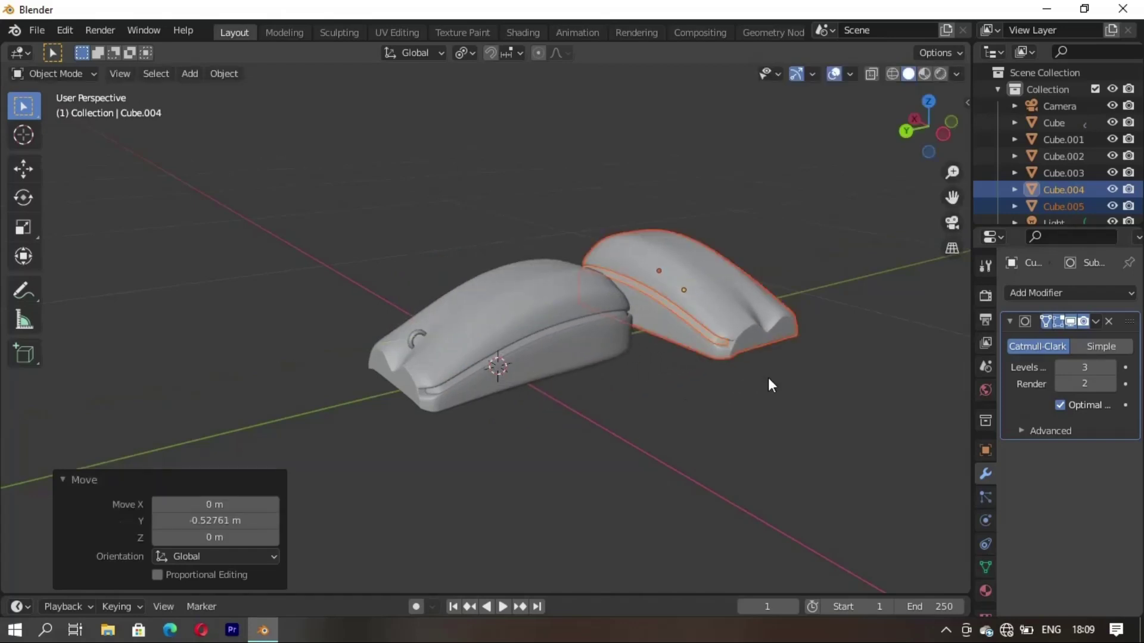
# Step: Rotate the scroll wheel 90° about Z and move it along Y onto the second mouse
pyautogui.click(415, 336)
pyautogui.press('r')
pyautogui.press('z')
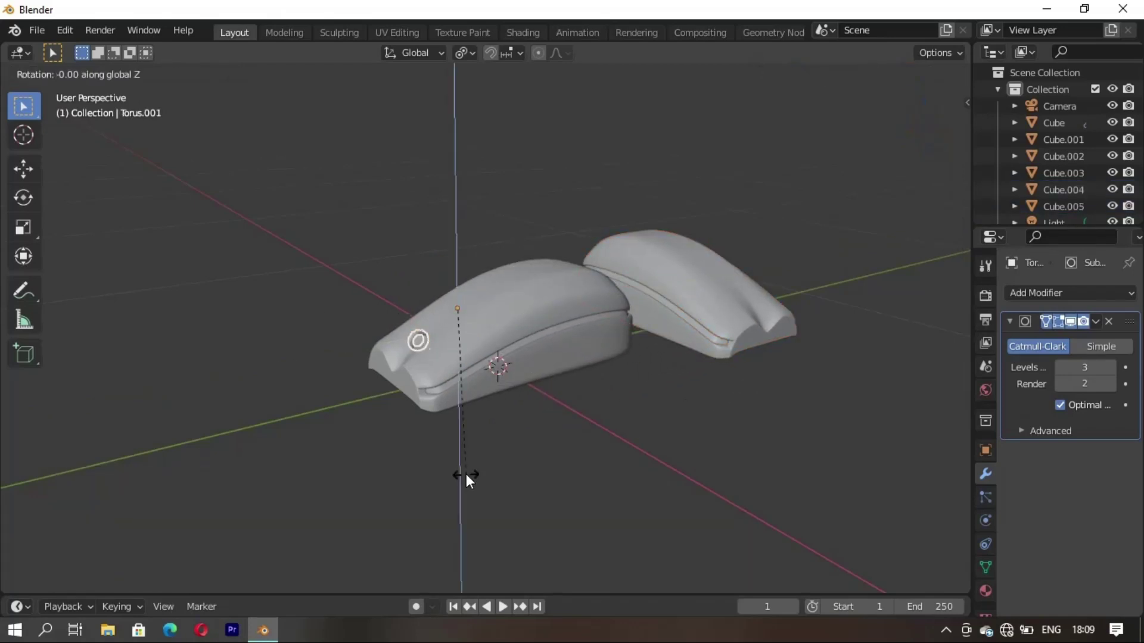
pyautogui.press('9')
pyautogui.press('0')
pyautogui.press('Return')
pyautogui.press('g')
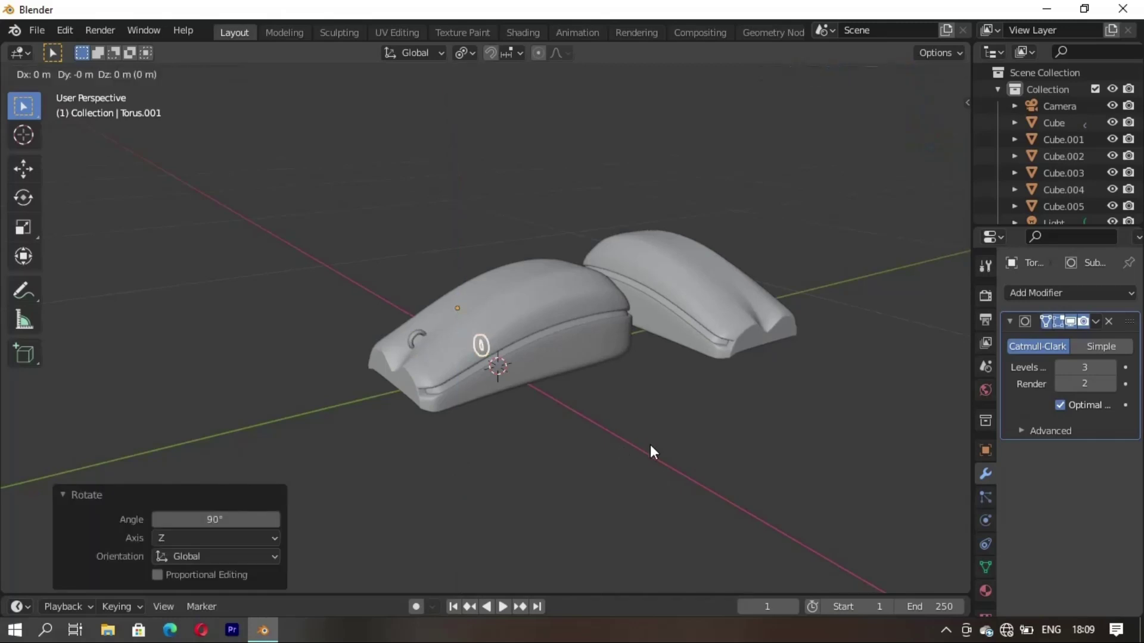
pyautogui.press('y')
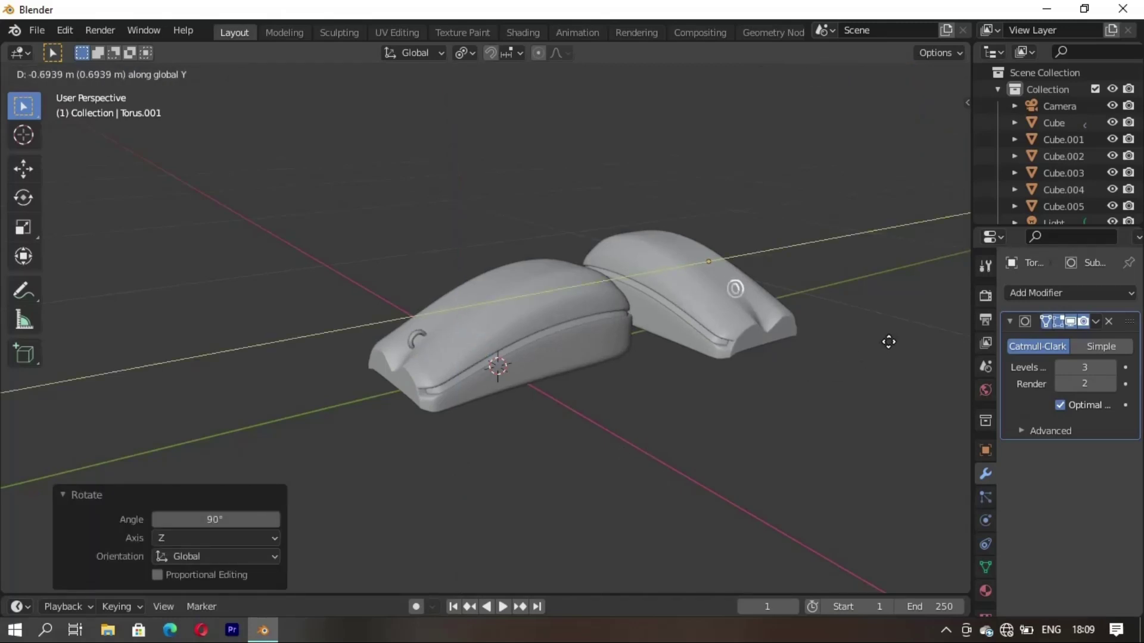
pyautogui.click(888, 337)
# Step: Adjust the scroll wheel's height and Y position to rest on the second mouse's top
pyautogui.moveTo(650, 368)
pyautogui.mouseDown(button='middle')
pyautogui.moveTo(512, 380)
pyautogui.moveTo(562, 470)
pyautogui.mouseUp(button='middle')
pyautogui.press('g')
pyautogui.press('z')
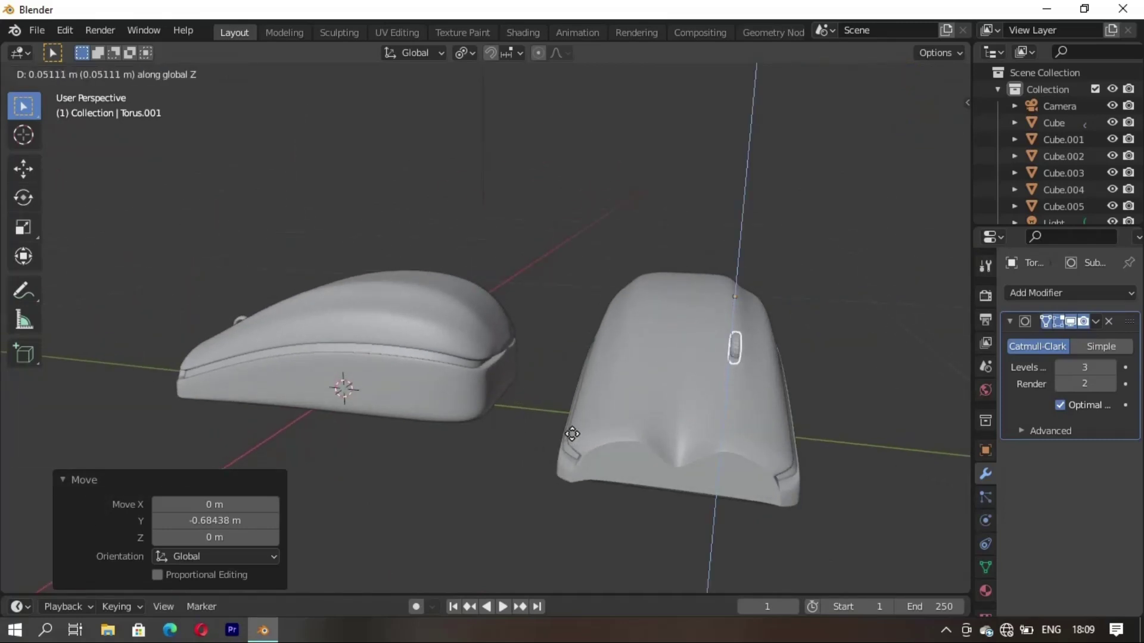
pyautogui.click(572, 435)
pyautogui.press('g')
pyautogui.press('y')
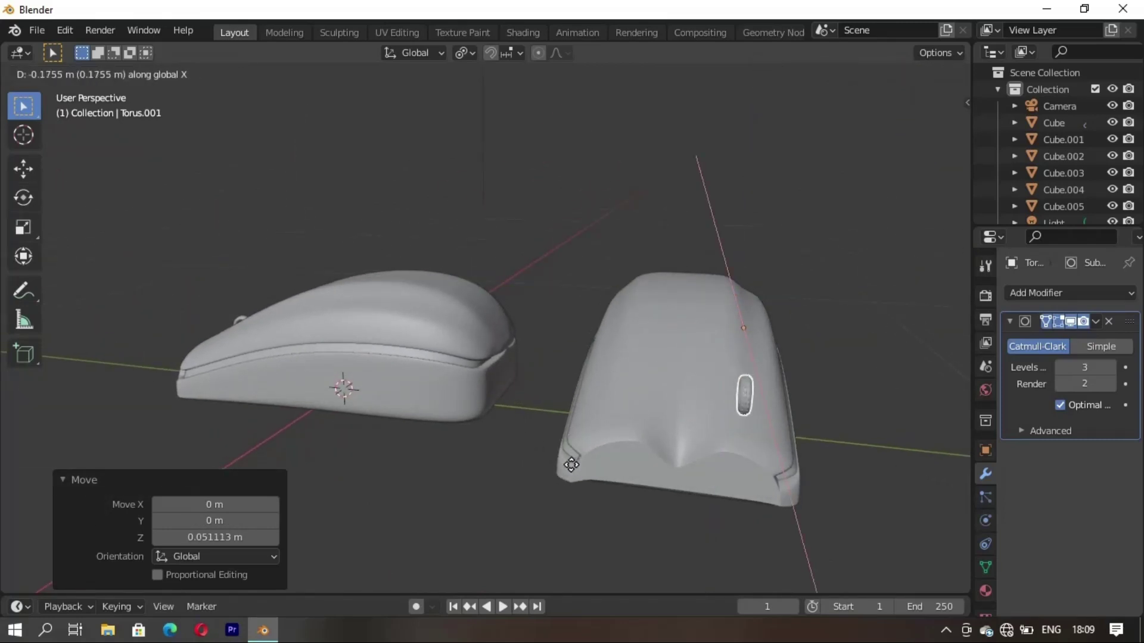
pyautogui.click(571, 465)
pyautogui.press('g')
pyautogui.press('z')
pyautogui.click(702, 462)
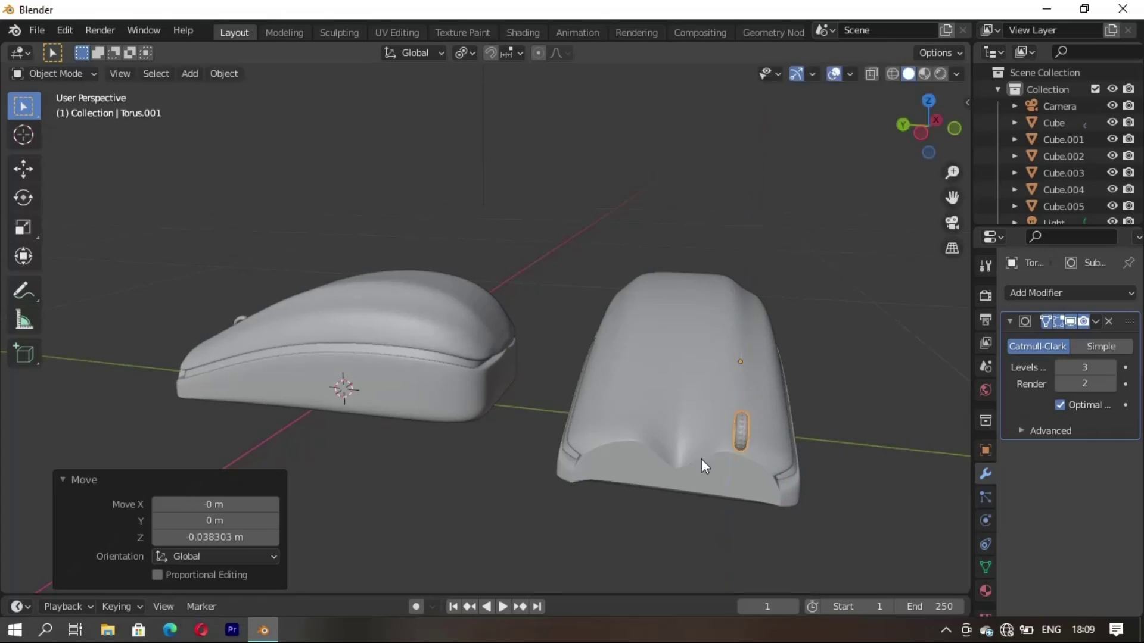
# Step: From front and top views, shift the wheel 0.097516 m along X and centre it along Y
pyautogui.press('KP_1')
pyautogui.press('g')
pyautogui.press('x')
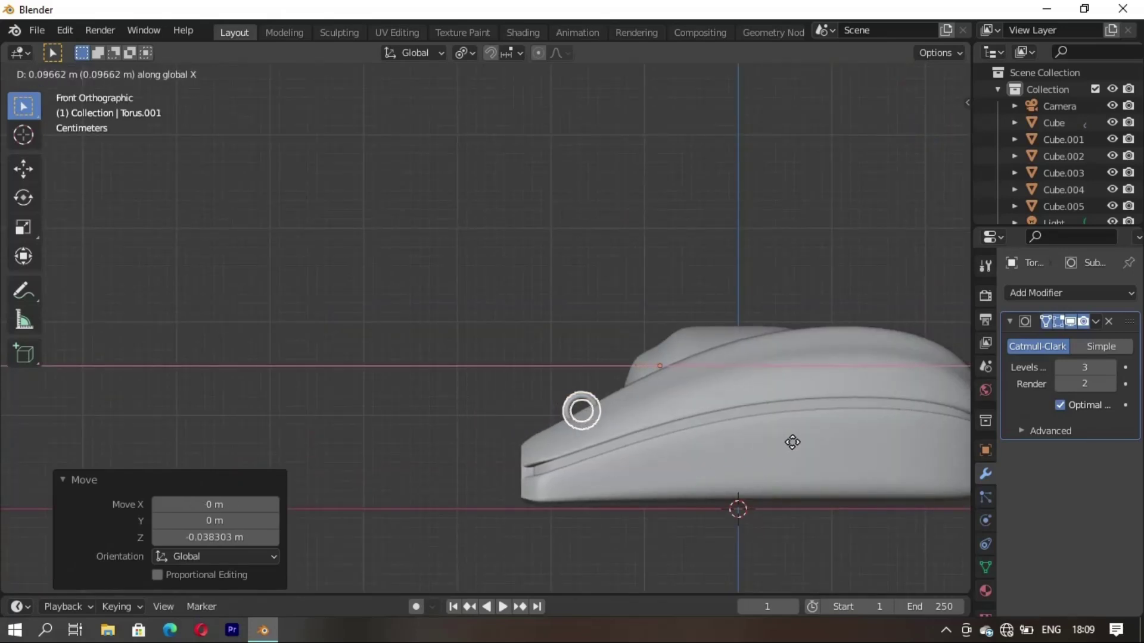
pyautogui.click(792, 444)
pyautogui.moveTo(562, 455)
pyautogui.mouseDown(button='middle')
pyautogui.moveTo(699, 444)
pyautogui.moveTo(683, 398)
pyautogui.moveTo(643, 425)
pyautogui.moveTo(645, 474)
pyautogui.mouseUp(button='middle')
pyautogui.press('KP_7')
pyautogui.scroll(-4, 642, 470)
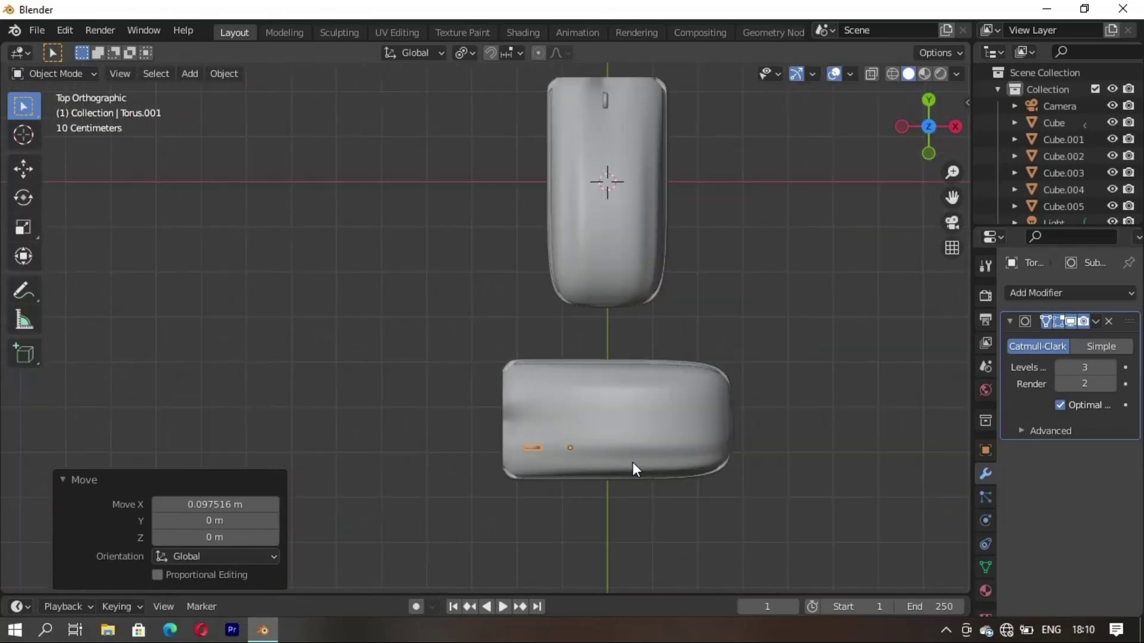
pyautogui.scroll(1, 631, 463)
pyautogui.press('g')
pyautogui.press('y')
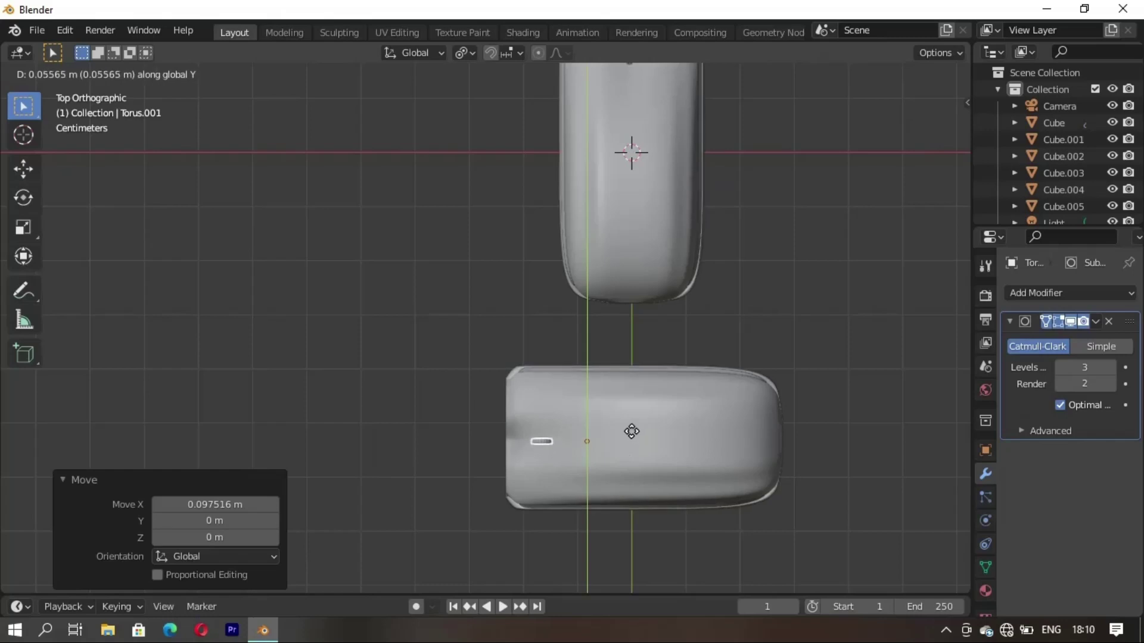
pyautogui.click(631, 431)
pyautogui.moveTo(792, 306)
pyautogui.mouseDown(button='middle')
pyautogui.moveTo(569, 485)
pyautogui.moveTo(613, 388)
pyautogui.moveTo(679, 444)
pyautogui.moveTo(465, 438)
pyautogui.moveTo(398, 419)
pyautogui.mouseUp(button='middle')
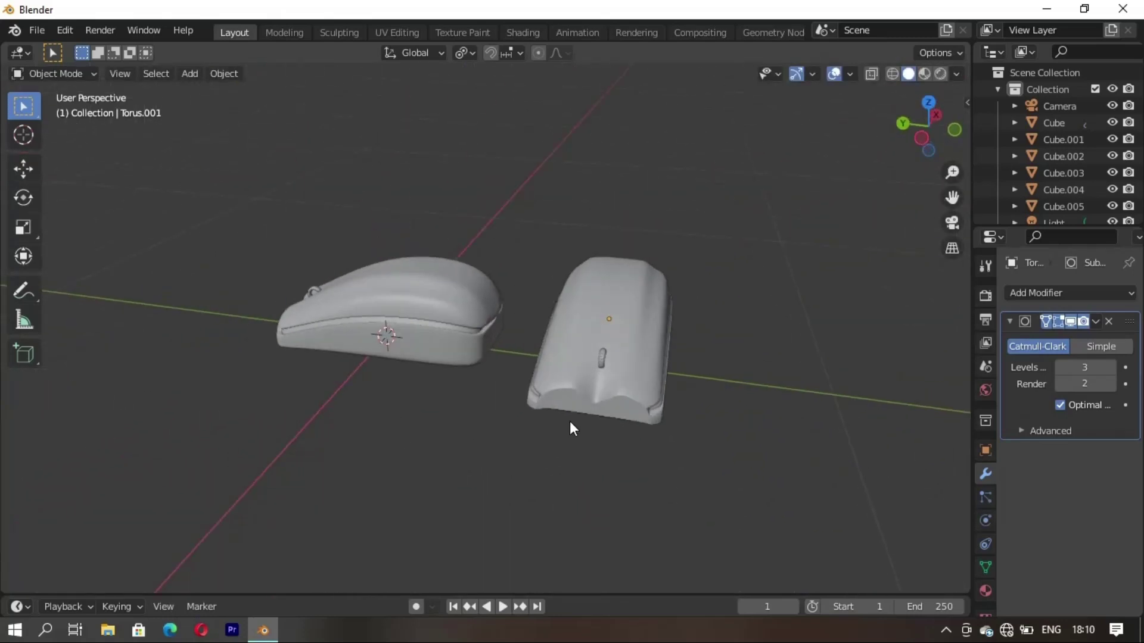
# Step: Through the camera, reveal the hidden backdrop plane and preview the scene rendered
pyautogui.press('KP_0')
pyautogui.moveTo(592, 377)
pyautogui.keyDown('shift'); pyautogui.mouseDown(button='middle')
pyautogui.moveTo(528, 372)
pyautogui.moveTo(554, 401)
pyautogui.moveTo(583, 403)
pyautogui.moveTo(587, 421)
pyautogui.moveTo(567, 420)
pyautogui.moveTo(575, 403)
pyautogui.mouseUp(button='middle'); pyautogui.keyUp('shift')
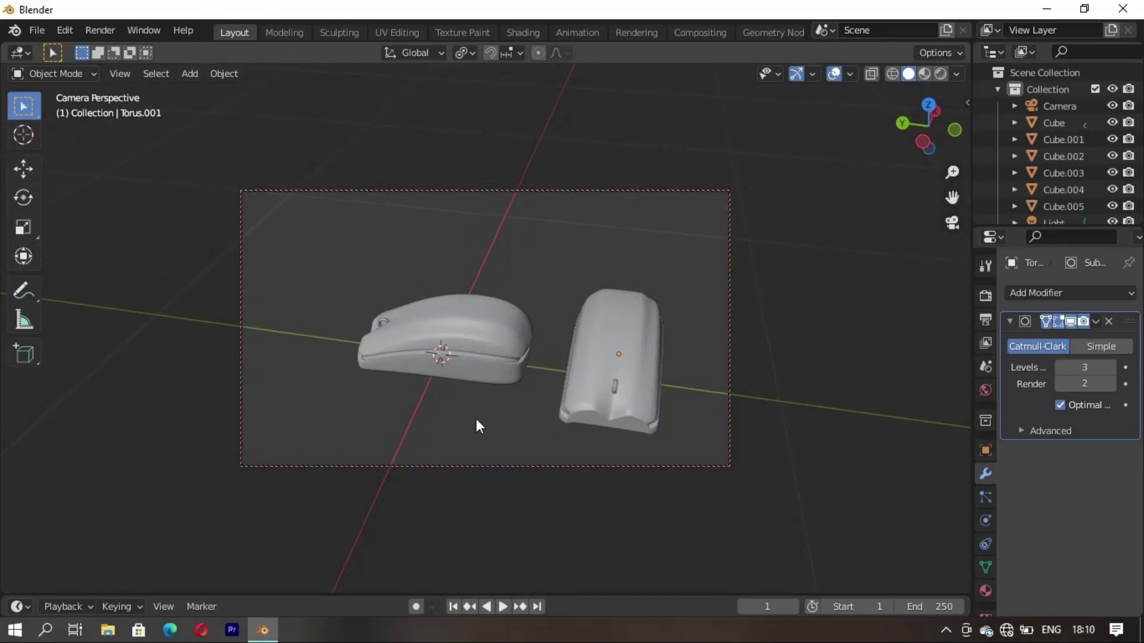
pyautogui.hotkey('alt', 'h')
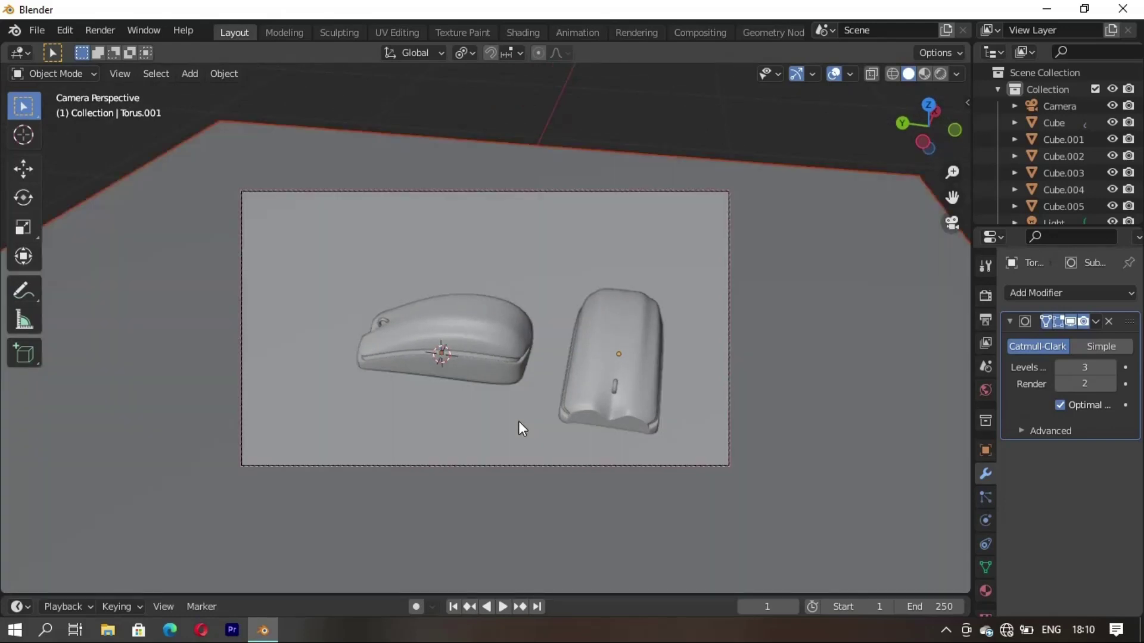
pyautogui.click(940, 73)
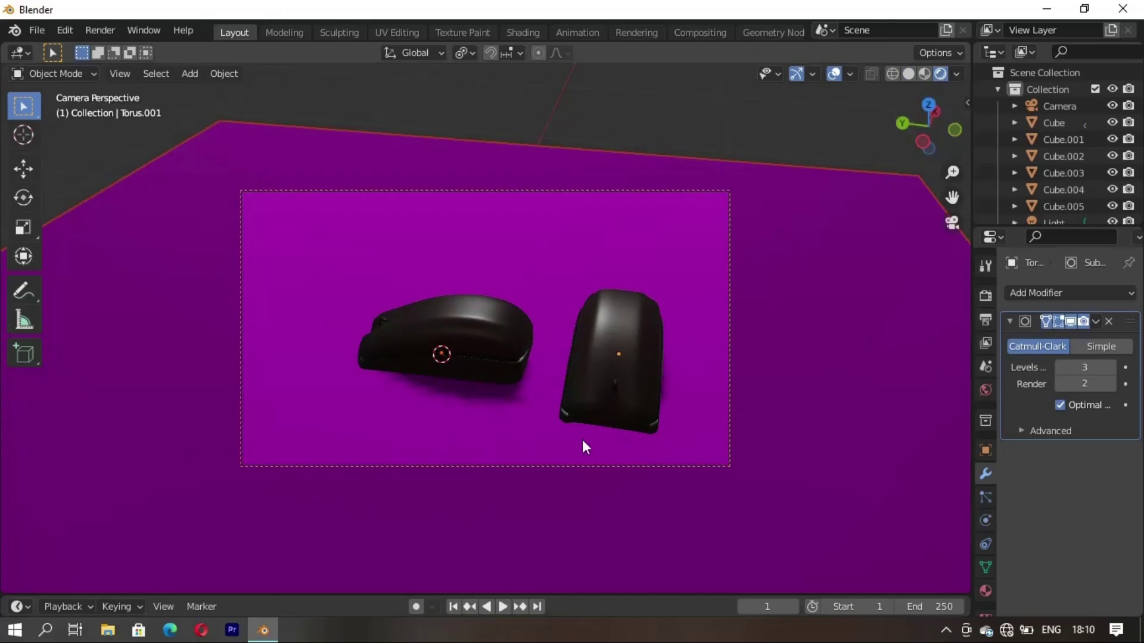
pyautogui.moveTo(559, 354)
pyautogui.mouseDown(button='middle')
pyautogui.moveTo(658, 461)
pyautogui.moveTo(599, 435)
pyautogui.moveTo(612, 410)
pyautogui.moveTo(556, 385)
pyautogui.moveTo(553, 445)
pyautogui.mouseUp(button='middle')
# Step: In front view, lower the hook part -0.006165 m along Z, then orbit back to perspective
pyautogui.press('KP_1')
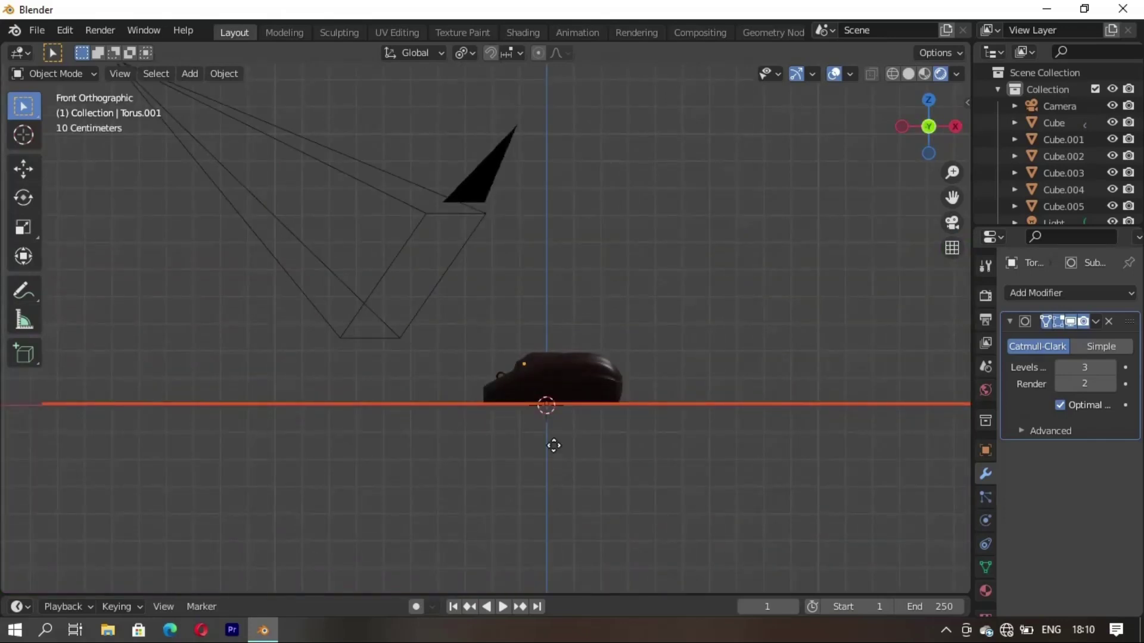
pyautogui.press('g')
pyautogui.press('z')
pyautogui.click(552, 448)
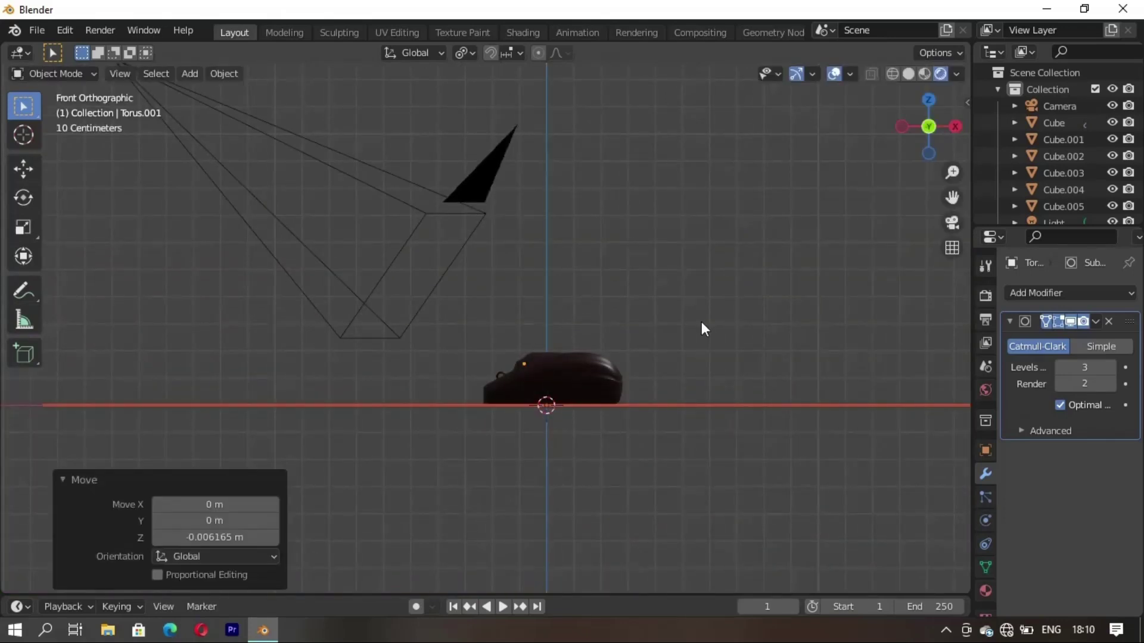
pyautogui.moveTo(450, 428)
pyautogui.mouseDown(button='middle')
pyautogui.moveTo(671, 457)
pyautogui.moveTo(678, 445)
pyautogui.moveTo(541, 388)
pyautogui.moveTo(534, 457)
pyautogui.moveTo(559, 424)
pyautogui.moveTo(617, 394)
pyautogui.moveTo(566, 415)
pyautogui.moveTo(635, 398)
pyautogui.moveTo(598, 402)
pyautogui.moveTo(618, 388)
pyautogui.moveTo(562, 409)
pyautogui.moveTo(684, 398)
pyautogui.moveTo(523, 504)
pyautogui.moveTo(572, 453)
pyautogui.mouseUp(button='middle')
pyautogui.press('KP_0')
# Step: In Edit Mode, raise the floor plane's back edge straight up 2.7883 m into a wall
pyautogui.click(678, 327)
pyautogui.press('Tab')
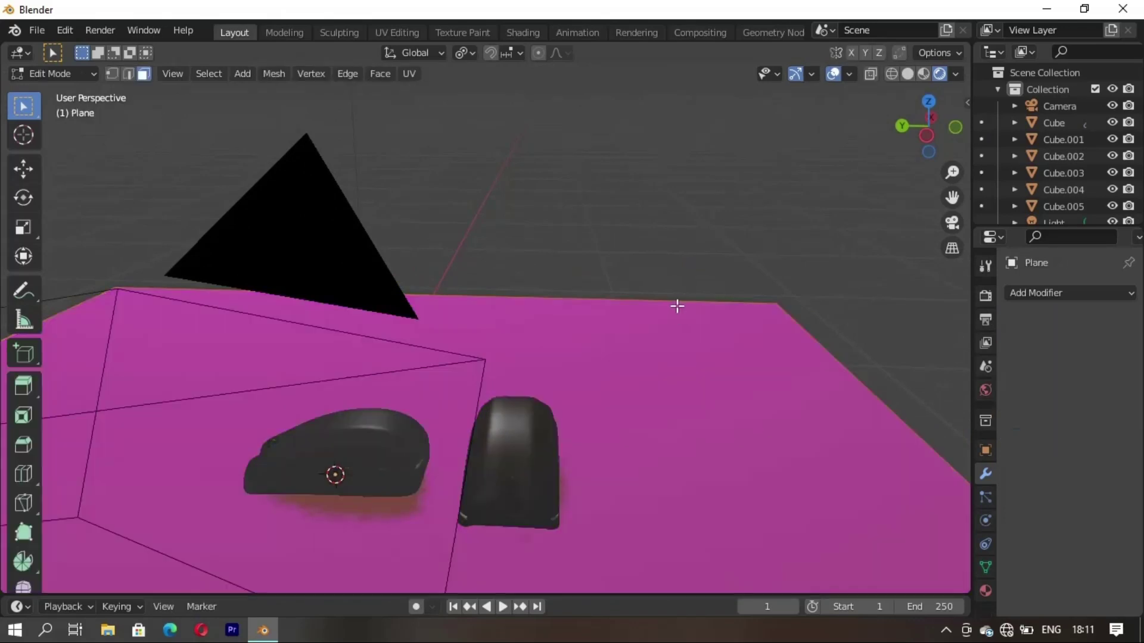
pyautogui.hotkey('alt', 'a')
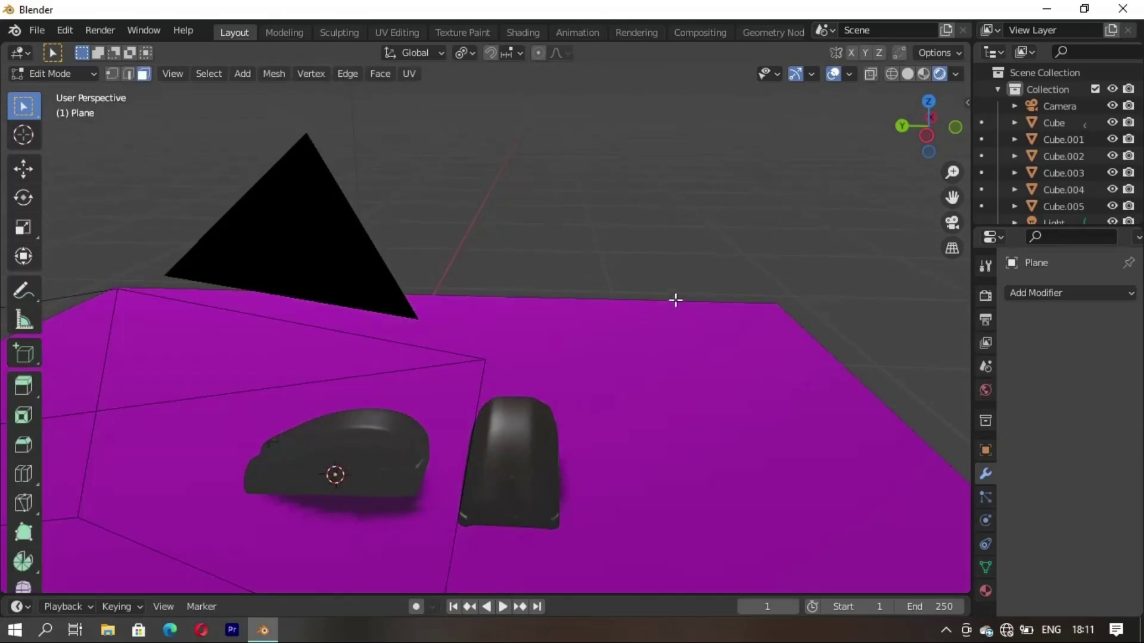
pyautogui.press('2')
pyautogui.click(675, 300)
pyautogui.press('g')
pyautogui.press('z')
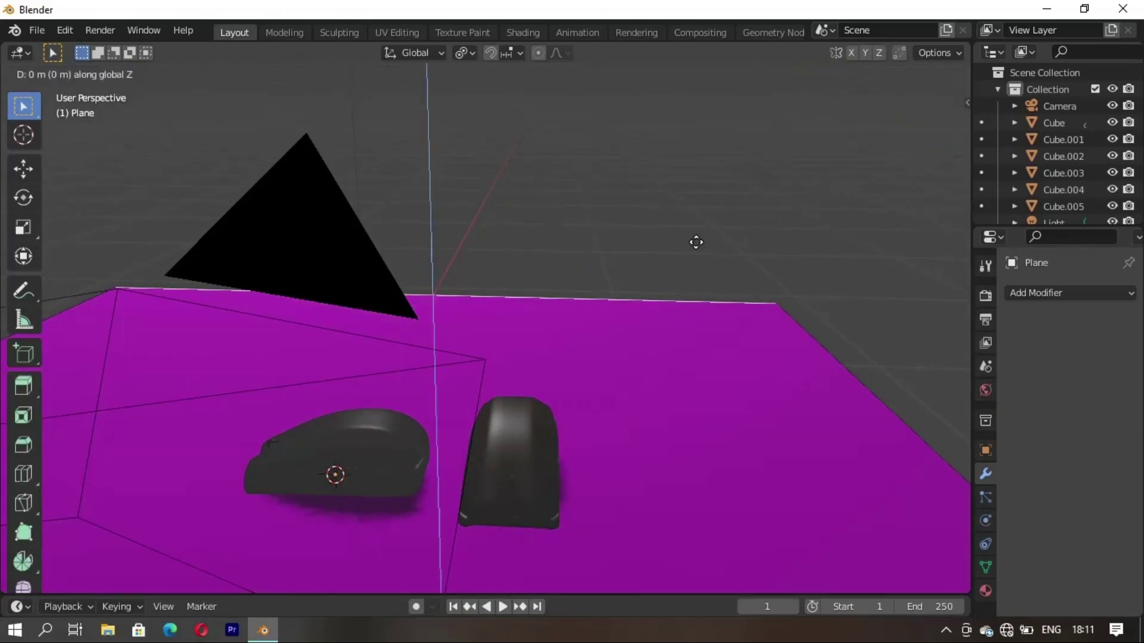
pyautogui.click(702, 189)
# Step: Bevel the corner edge between floor and wall with 7 segments
pyautogui.click(907, 73)
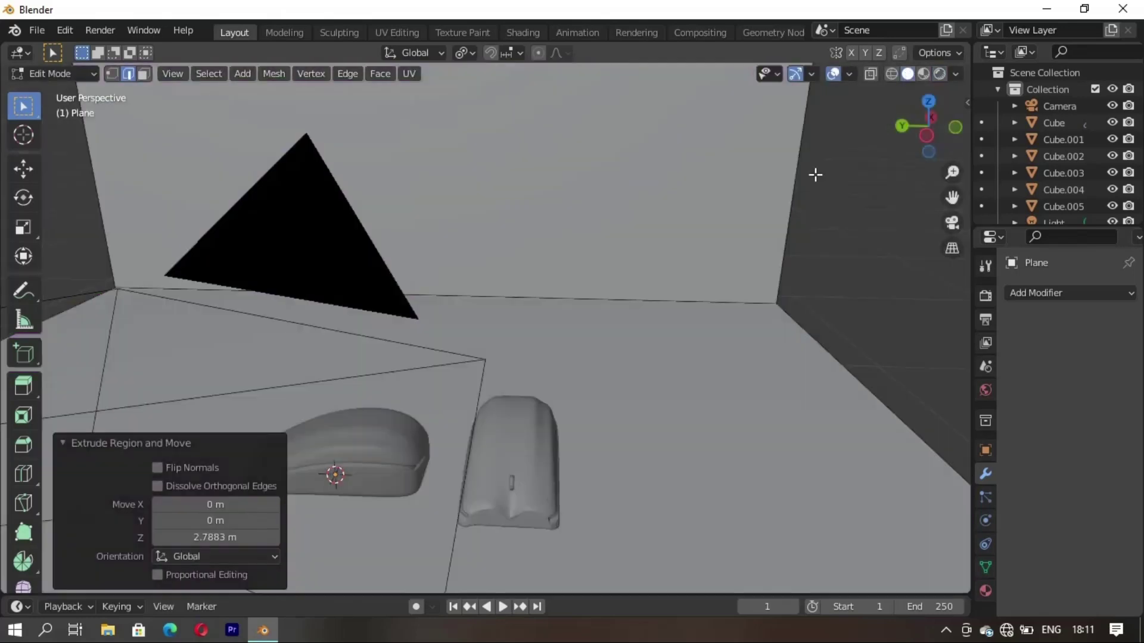
pyautogui.click(572, 330)
pyautogui.click(604, 298)
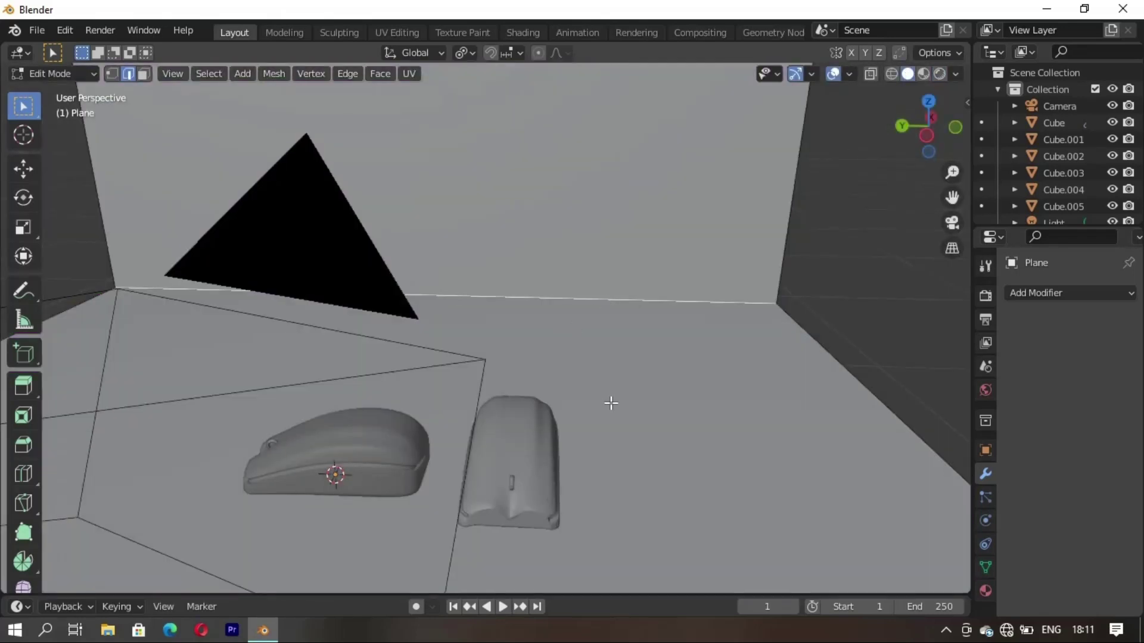
pyautogui.hotkey('ctrl', 'b')
pyautogui.scroll(6, 631, 453)
pyautogui.click(660, 542)
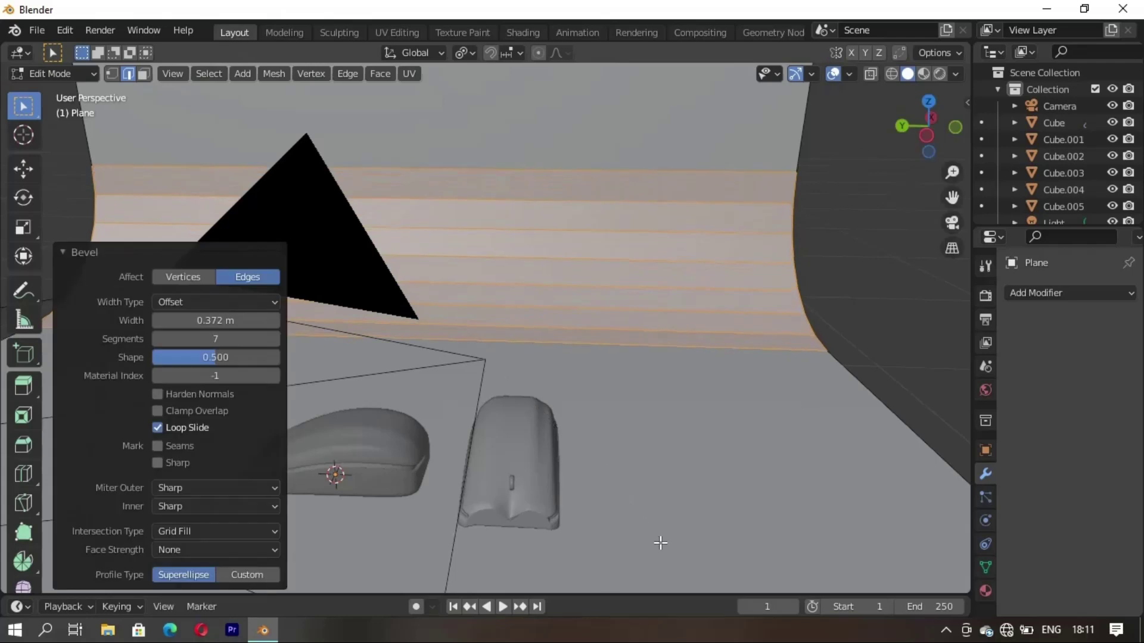
pyautogui.click(787, 437)
# Step: Back in Object Mode, apply Shade Smooth to the curved backdrop
pyautogui.press('Tab')
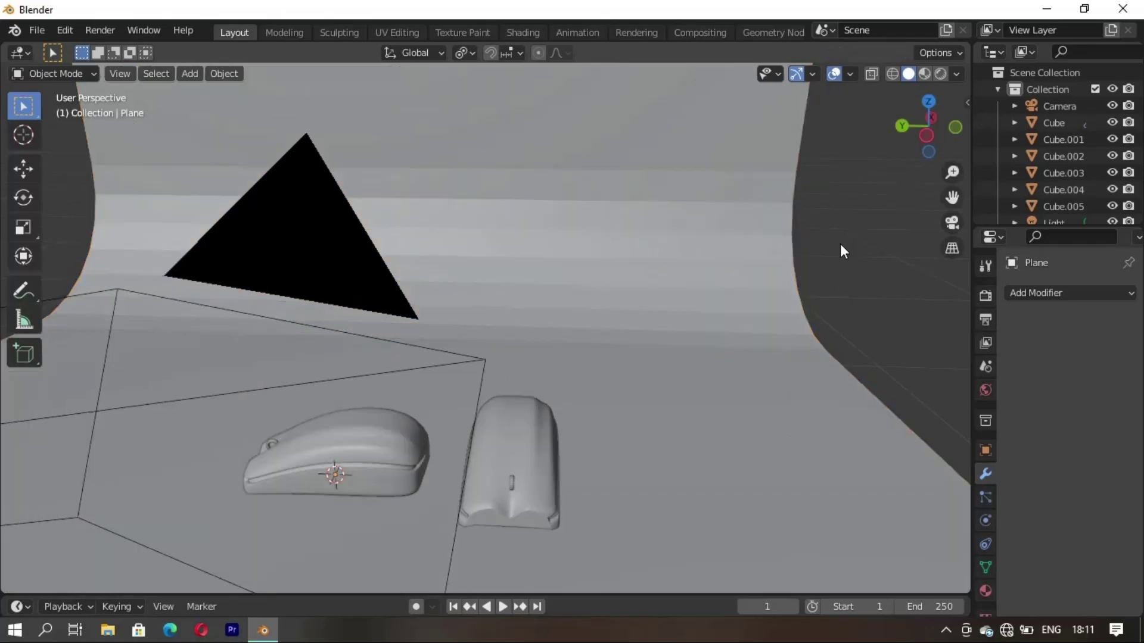
pyautogui.click(755, 244)
pyautogui.rightClick(760, 233)
pyautogui.click(832, 227)
# Step: Frame both mice through the camera and switch to Material Preview
pyautogui.press('KP_0')
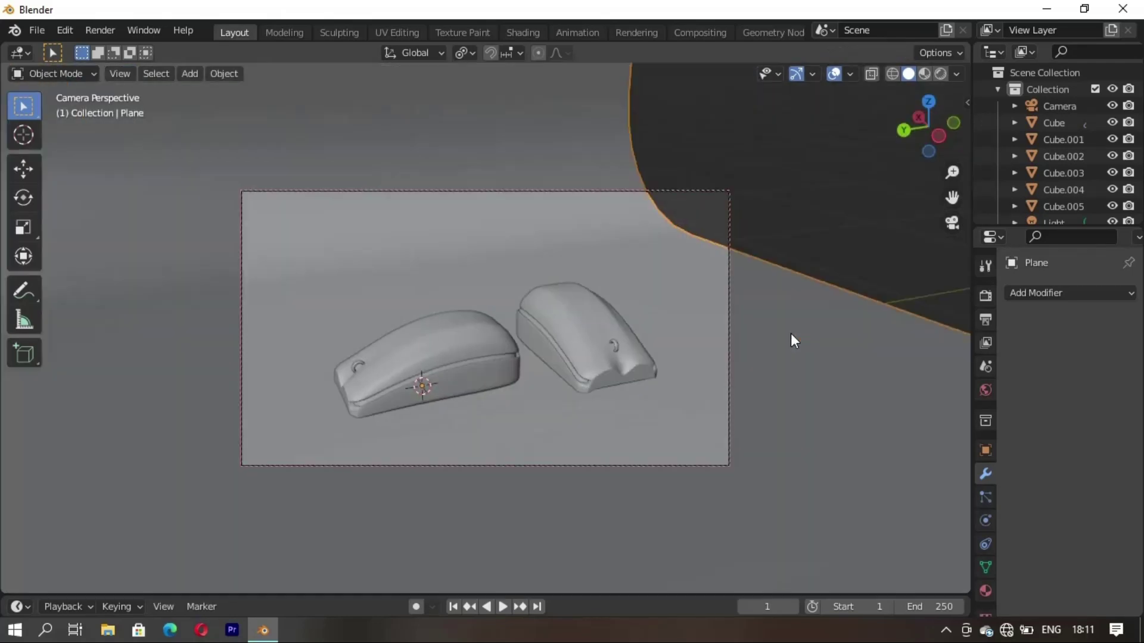
pyautogui.moveTo(712, 406)
pyautogui.mouseDown(button='middle')
pyautogui.moveTo(640, 400)
pyautogui.moveTo(637, 382)
pyautogui.moveTo(640, 410)
pyautogui.mouseUp(button='middle')
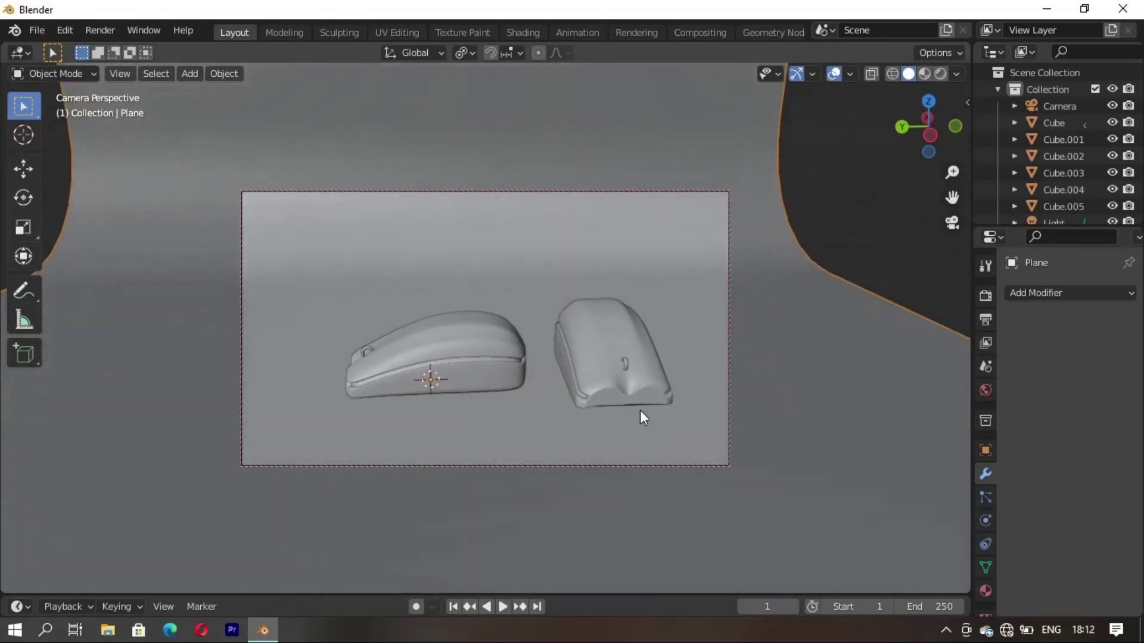
pyautogui.click(923, 74)
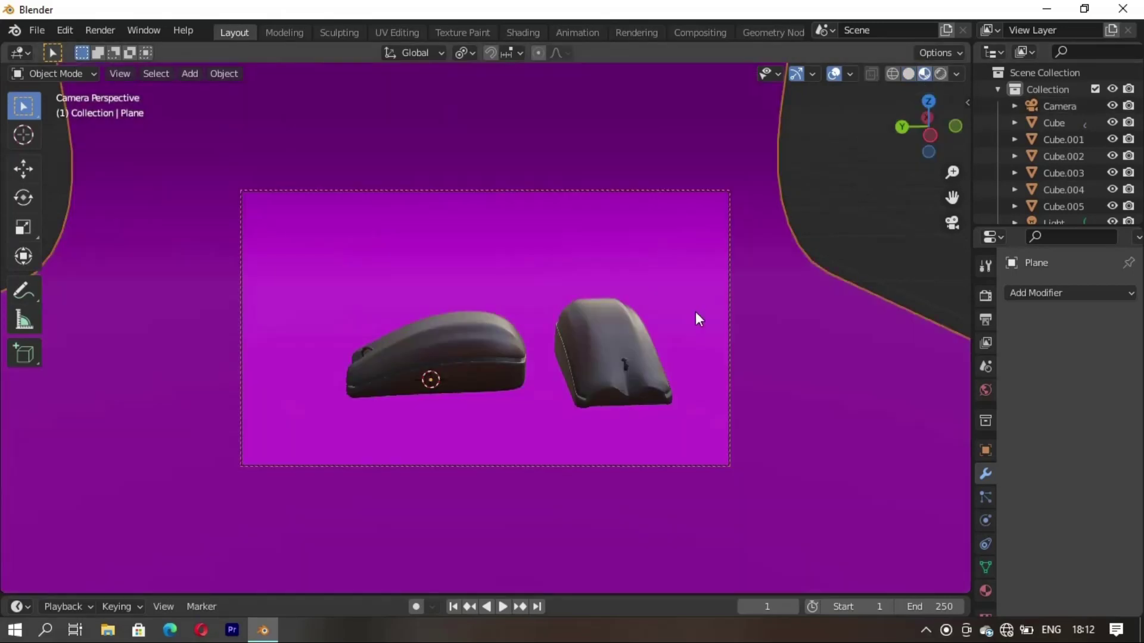
# Step: Select the right mouse's body, hook and groove strip parts (Cube.005, Cube.004, Torus.001)
pyautogui.click(596, 342)
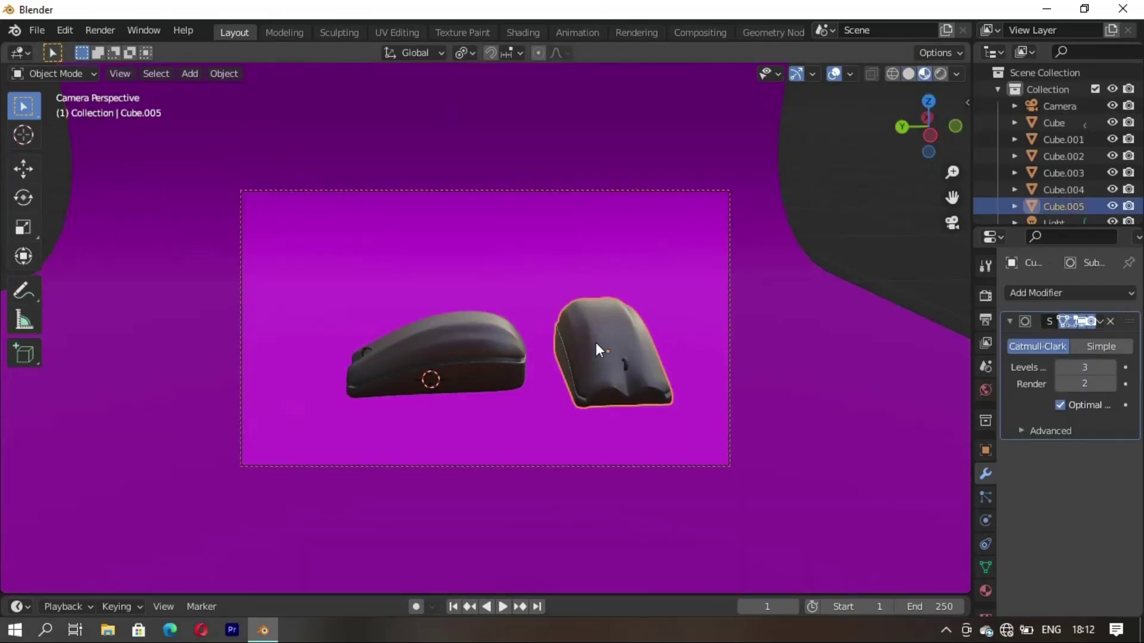
pyautogui.keyDown('shift'); pyautogui.click(625, 363); pyautogui.keyUp('shift')
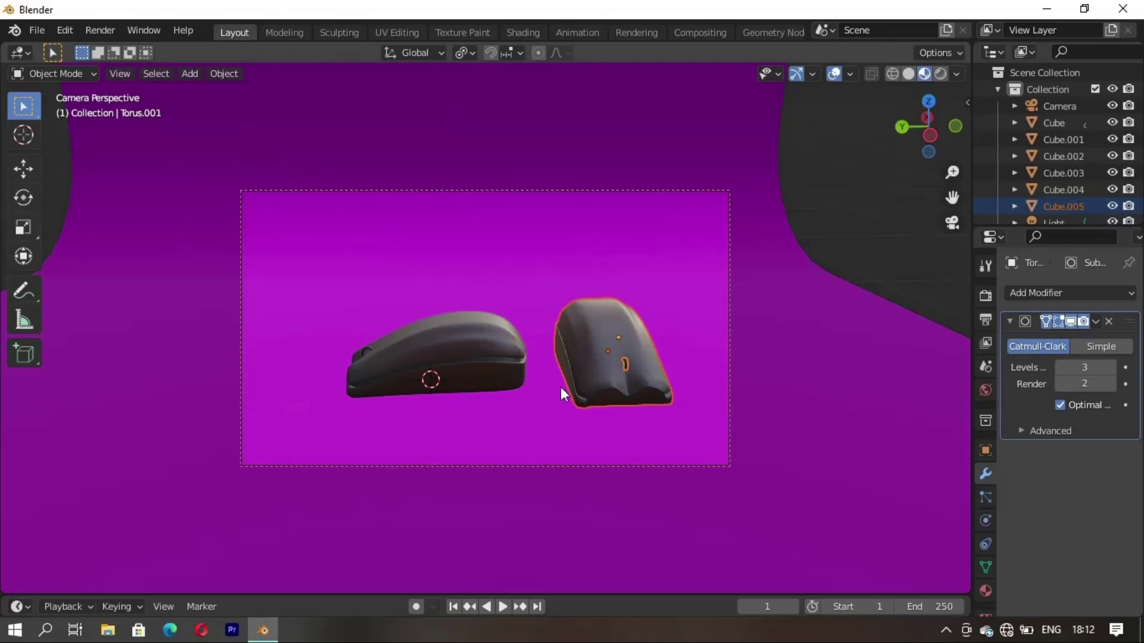
pyautogui.keyDown('shift'); pyautogui.click(579, 394); pyautogui.keyUp('shift')
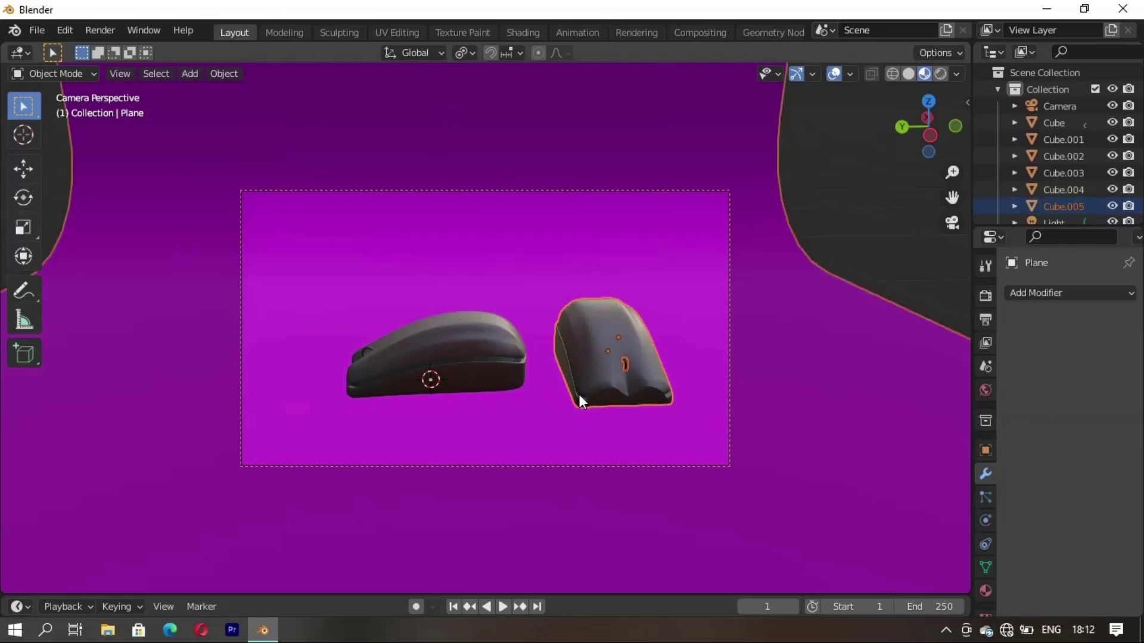
pyautogui.keyDown('shift'); pyautogui.click(580, 392); pyautogui.keyUp('shift')
pyautogui.moveTo(580, 392); pyautogui.dragTo(607, 420, button='middle')
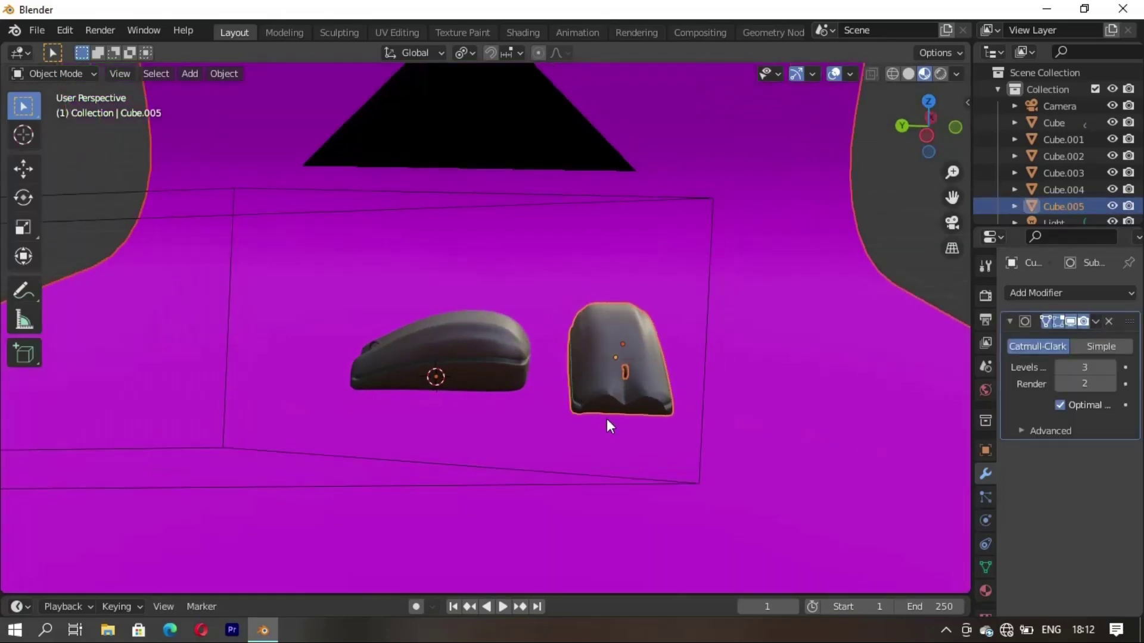
pyautogui.scroll(3, 681, 434)
pyautogui.moveTo(681, 434)
pyautogui.mouseDown(button='middle')
pyautogui.moveTo(735, 404)
pyautogui.moveTo(648, 421)
pyautogui.mouseUp(button='middle')
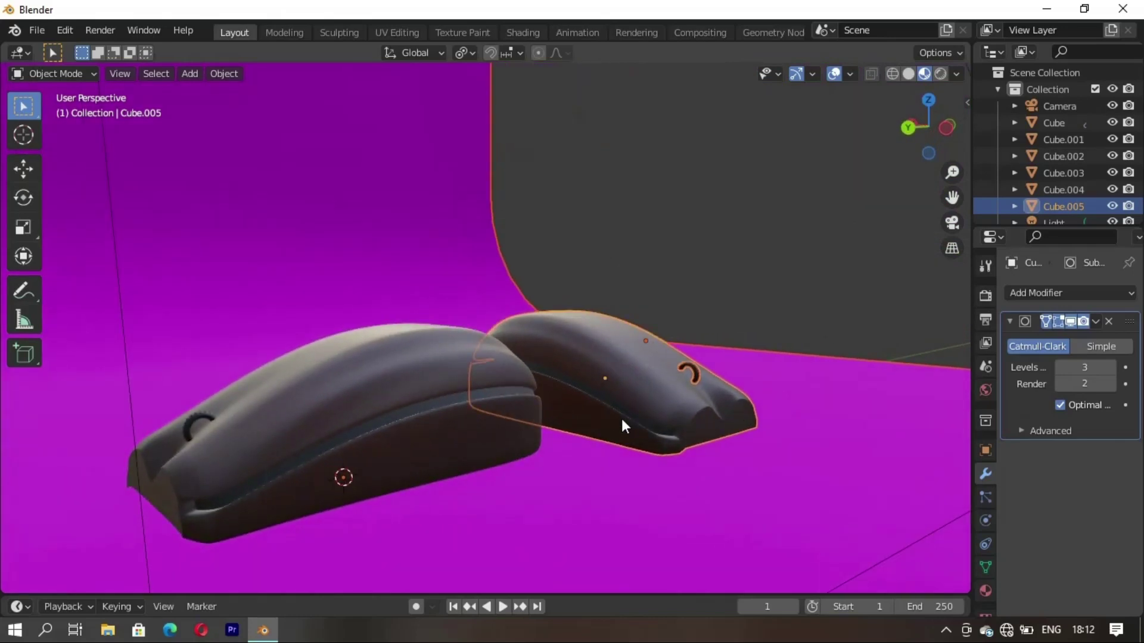
pyautogui.keyDown('shift'); pyautogui.click(622, 411); pyautogui.keyUp('shift')
pyautogui.keyDown('shift'); pyautogui.click(696, 367); pyautogui.keyUp('shift')
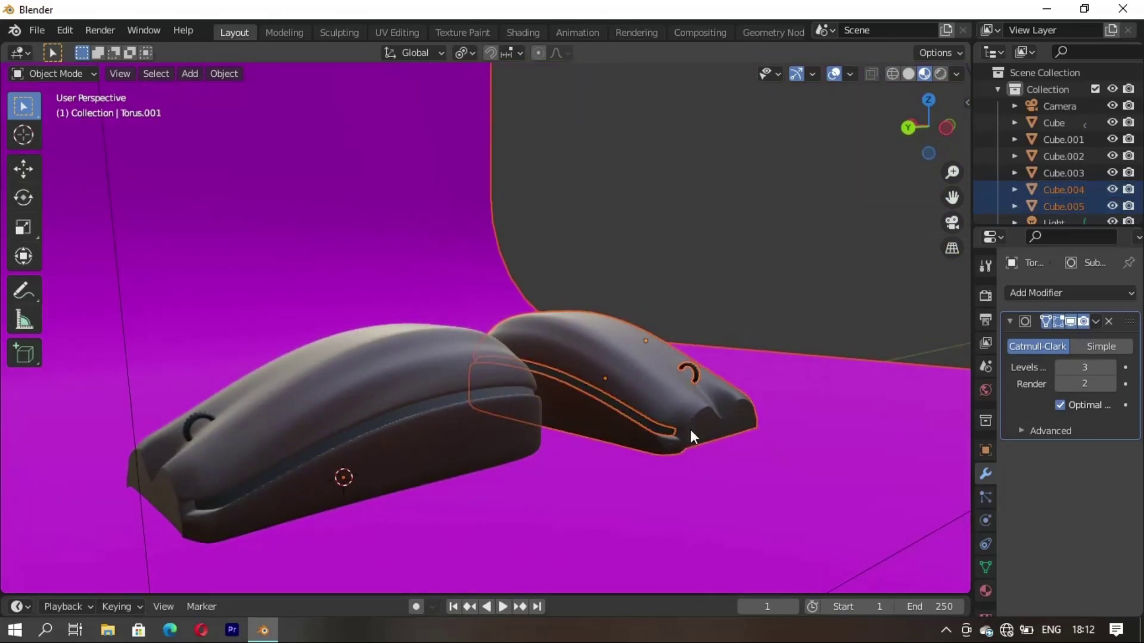
pyautogui.press('g')
pyautogui.press('z')
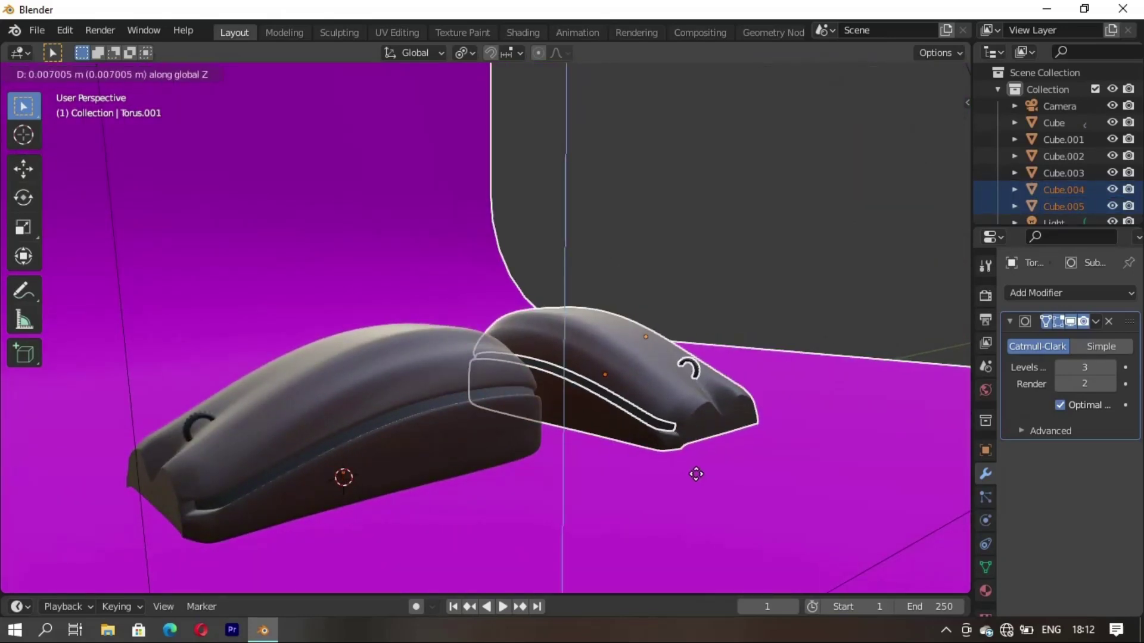
pyautogui.rightClick(700, 482)
# Step: Lift the selected parts 0.00897 m along Z, deselect, and return to camera view
pyautogui.keyDown('shift'); pyautogui.click(813, 442); pyautogui.keyUp('shift')
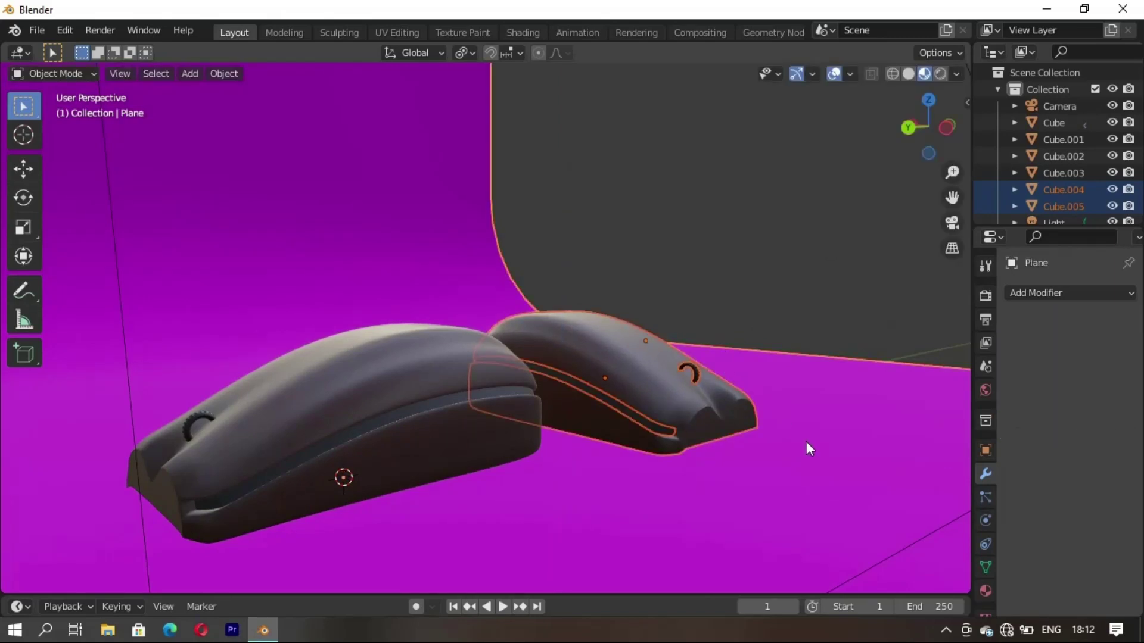
pyautogui.press('g')
pyautogui.press('z')
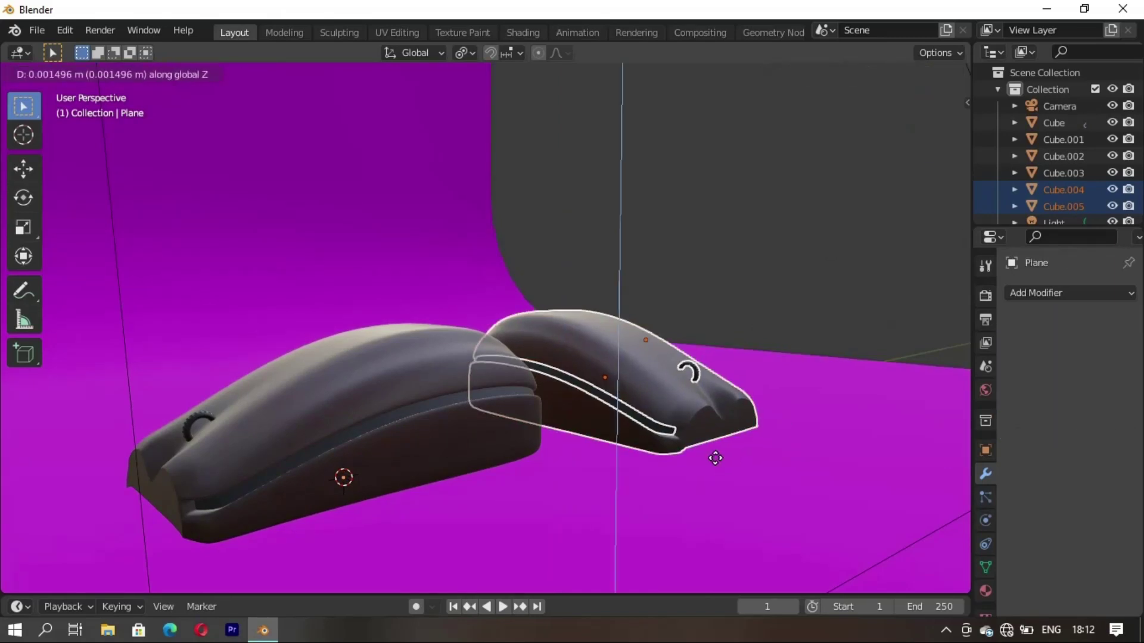
pyautogui.click(707, 406)
pyautogui.click(598, 536)
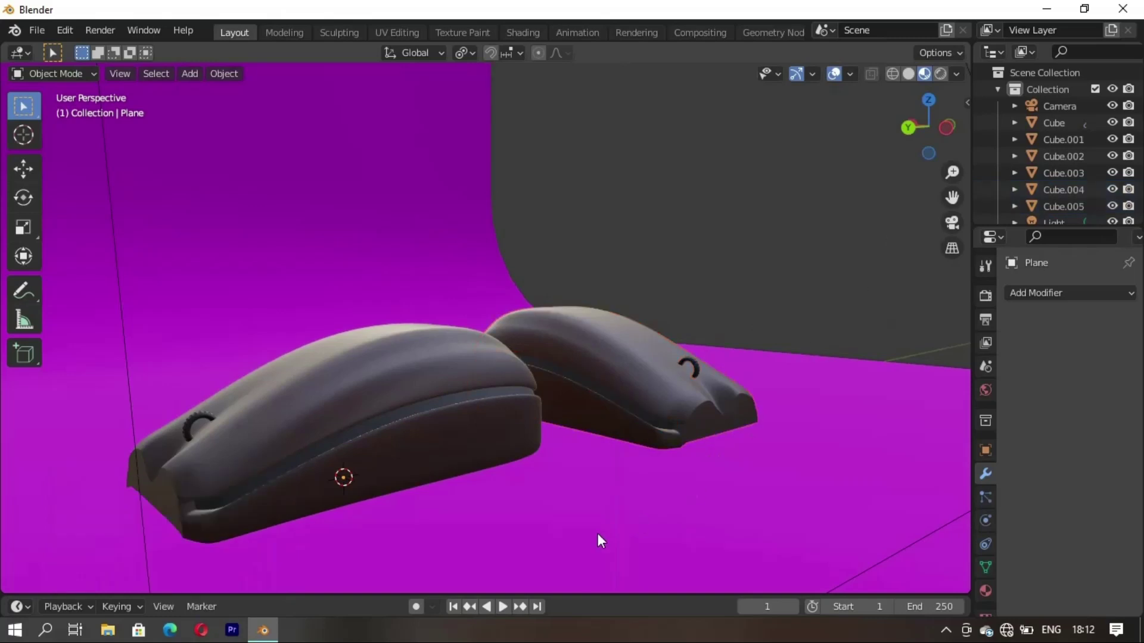
pyautogui.press('KP_0')
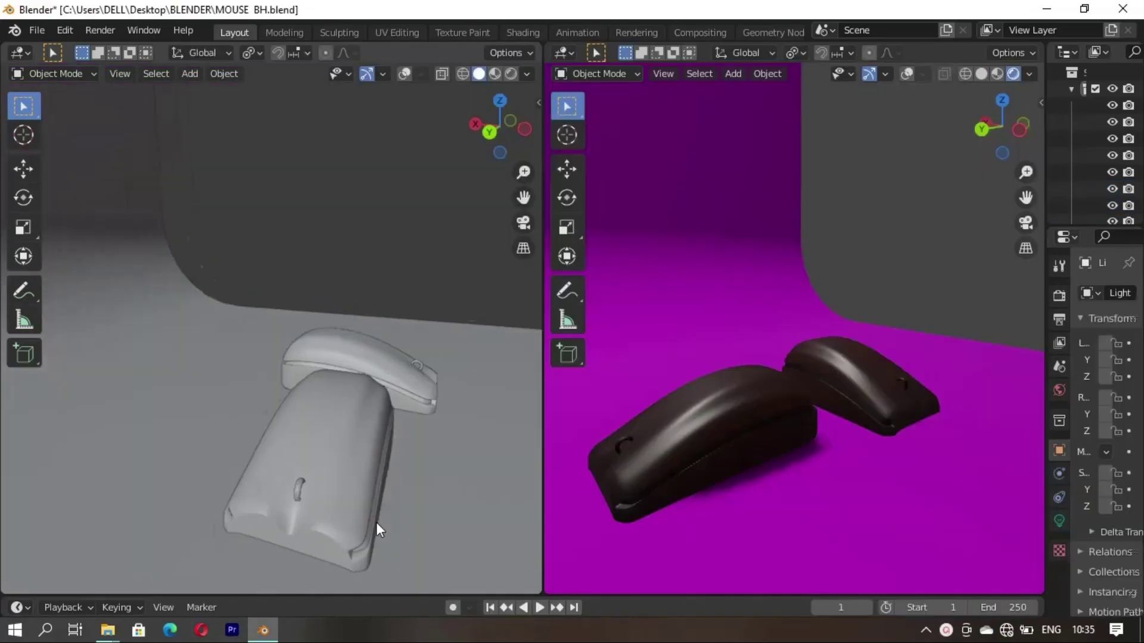
# Step: Select the backdrop plane and hide it with H
pyautogui.moveTo(375, 523); pyautogui.dragTo(539, 530, button='middle')
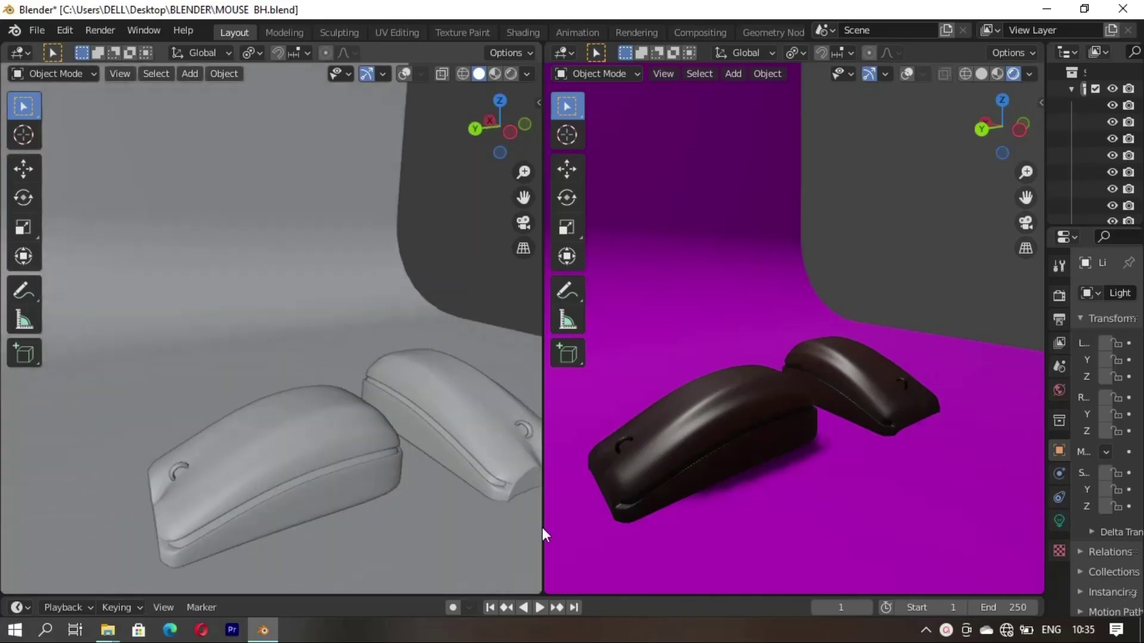
pyautogui.moveTo(823, 503)
pyautogui.mouseDown(button='middle')
pyautogui.moveTo(894, 501)
pyautogui.moveTo(768, 519)
pyautogui.moveTo(807, 264)
pyautogui.mouseUp(button='middle')
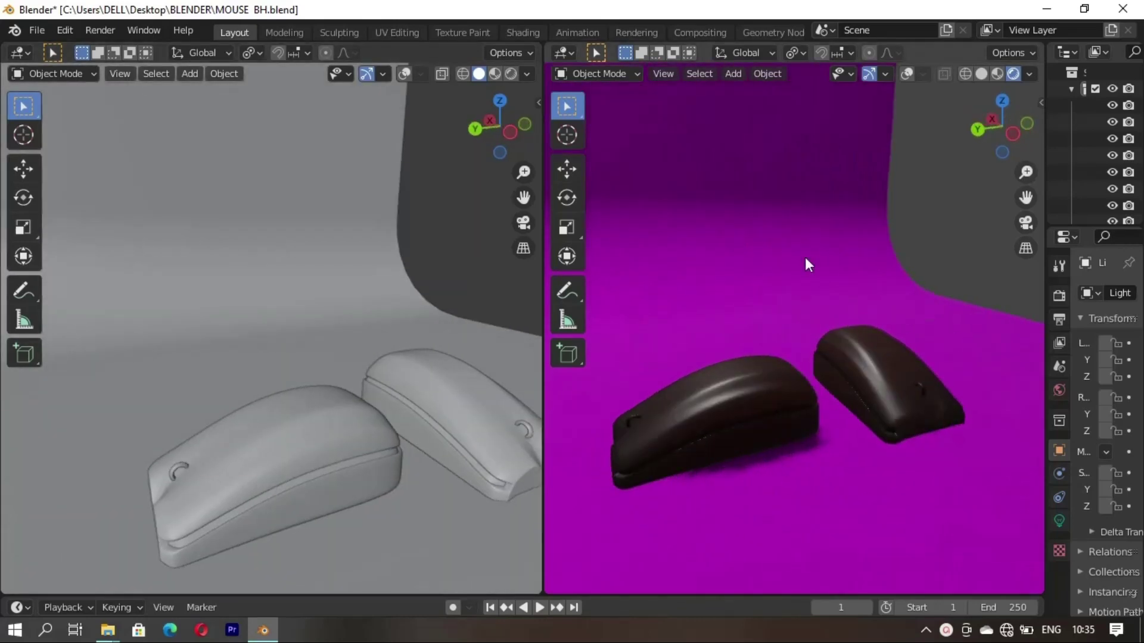
pyautogui.click(806, 264)
pyautogui.press('h')
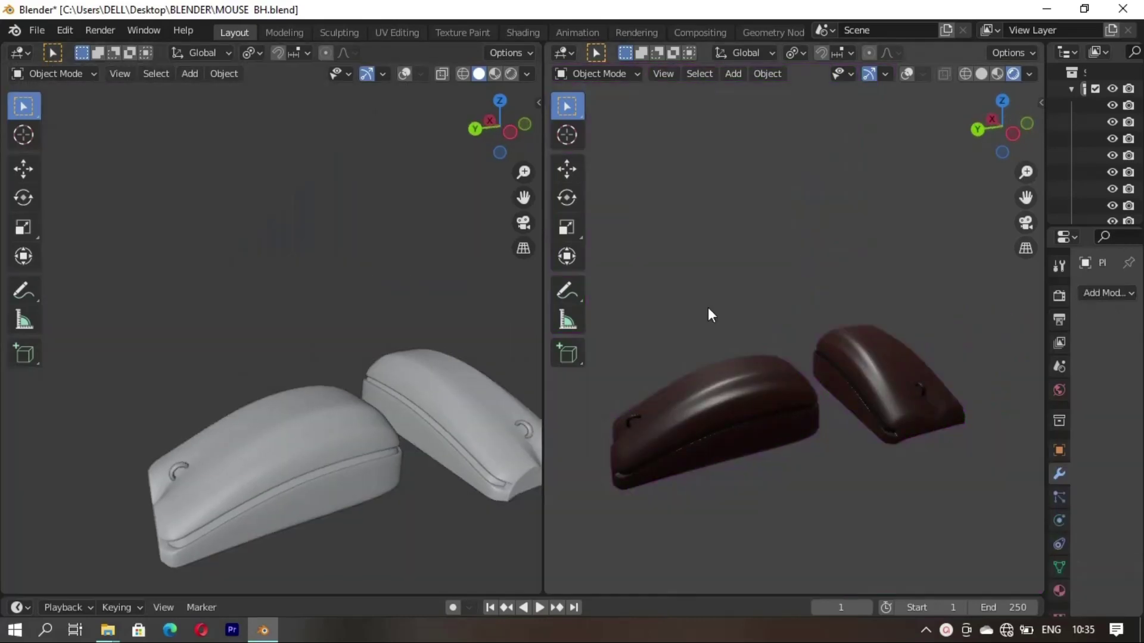
# Step: Orbit the solid and rendered viewports to show both mice side-on
pyautogui.moveTo(223, 449)
pyautogui.mouseDown(button='middle')
pyautogui.moveTo(421, 435)
pyautogui.moveTo(255, 446)
pyautogui.moveTo(369, 437)
pyautogui.moveTo(355, 450)
pyautogui.moveTo(260, 435)
pyautogui.moveTo(276, 464)
pyautogui.moveTo(368, 418)
pyautogui.mouseUp(button='middle')
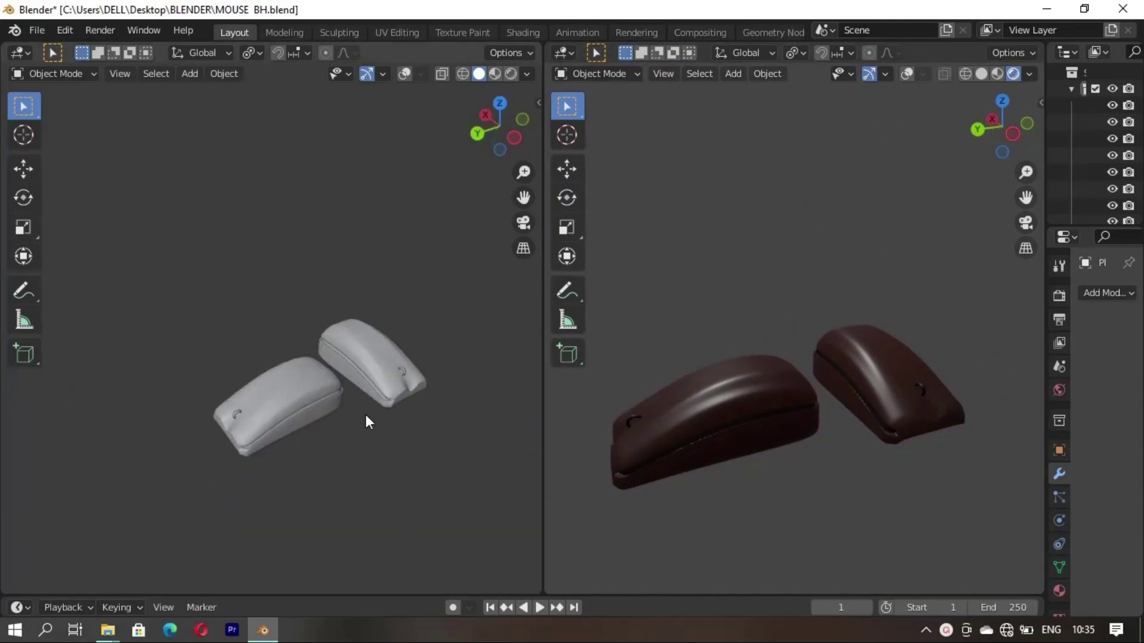
pyautogui.scroll(3, 329, 453)
pyautogui.moveTo(329, 452); pyautogui.dragTo(327, 421, button='middle')
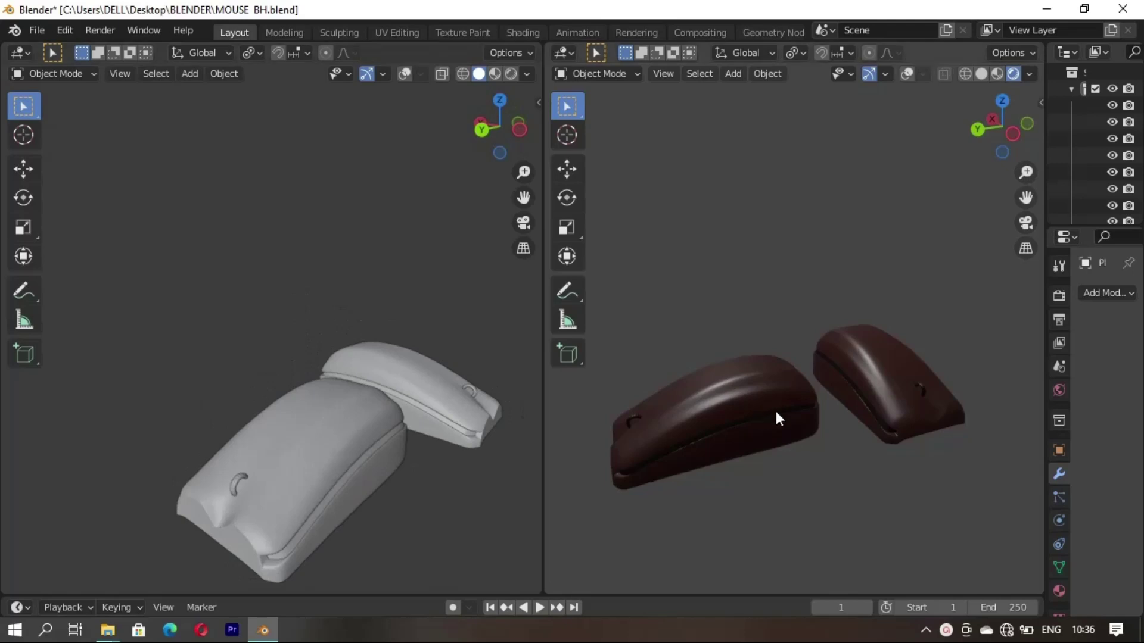
pyautogui.moveTo(773, 416)
pyautogui.mouseDown(button='middle')
pyautogui.moveTo(726, 474)
pyautogui.moveTo(596, 438)
pyautogui.moveTo(625, 411)
pyautogui.mouseUp(button='middle')
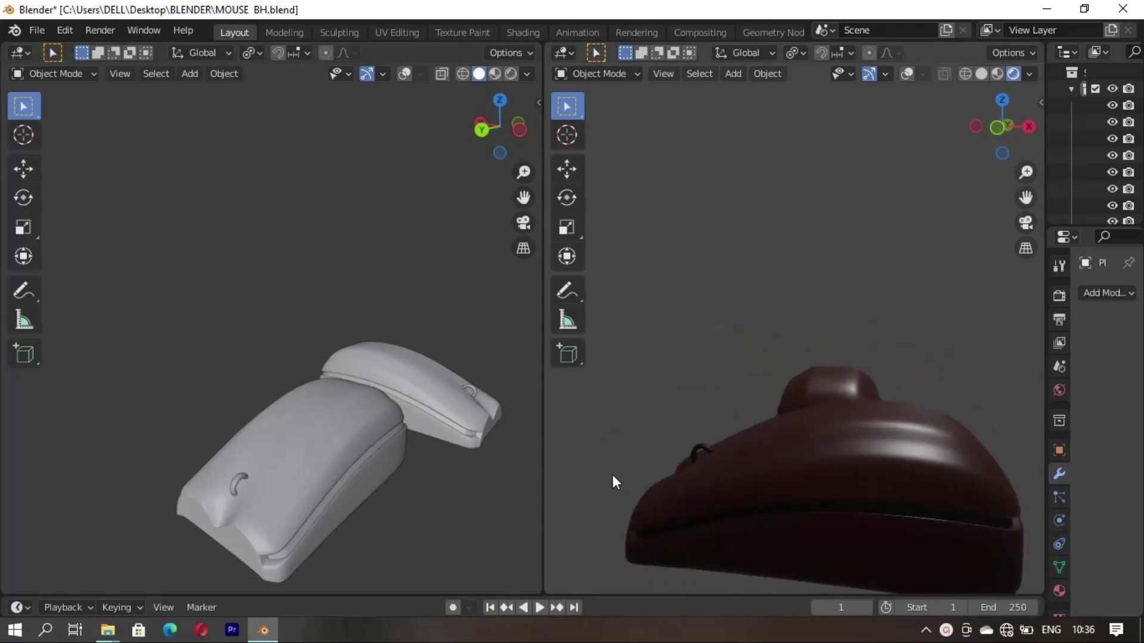